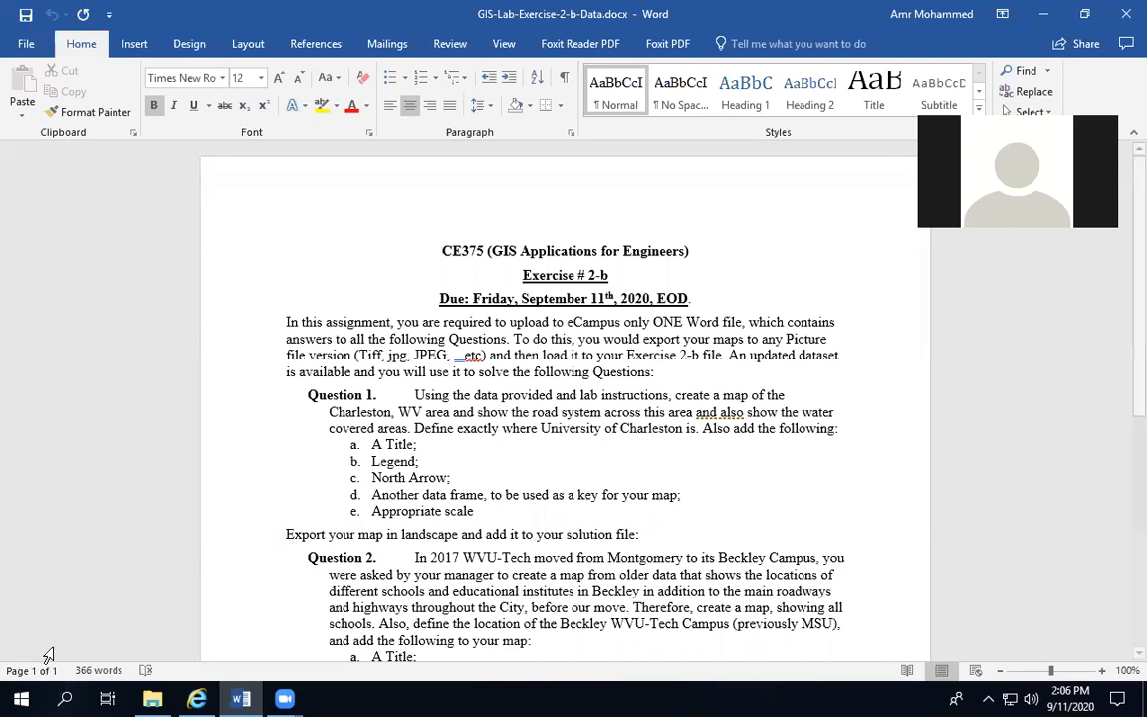
Launch ArcCatalog 10.5.1 from the ArcGIS program group
click(19, 697)
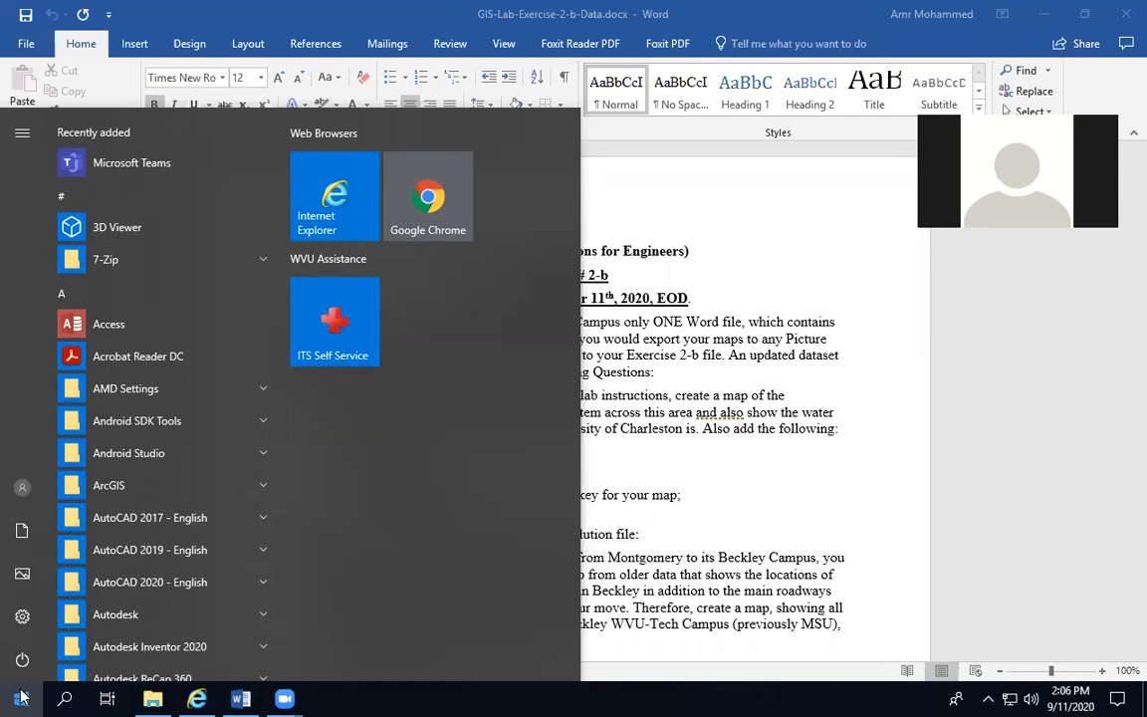
click(116, 485)
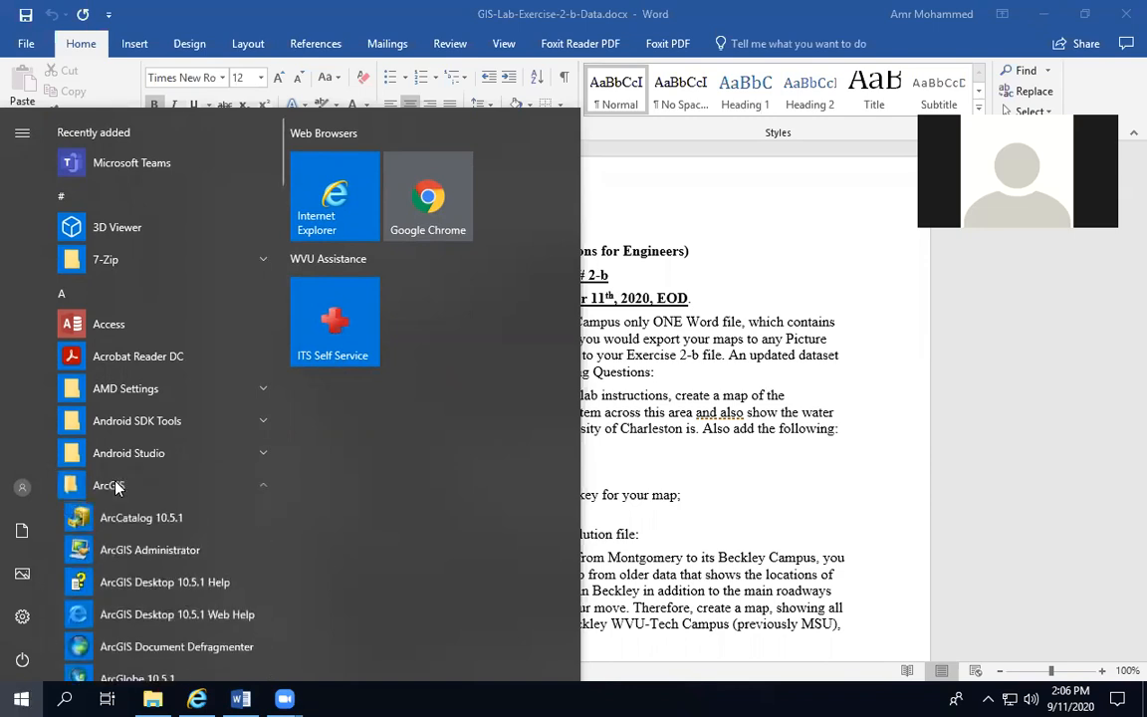
click(123, 514)
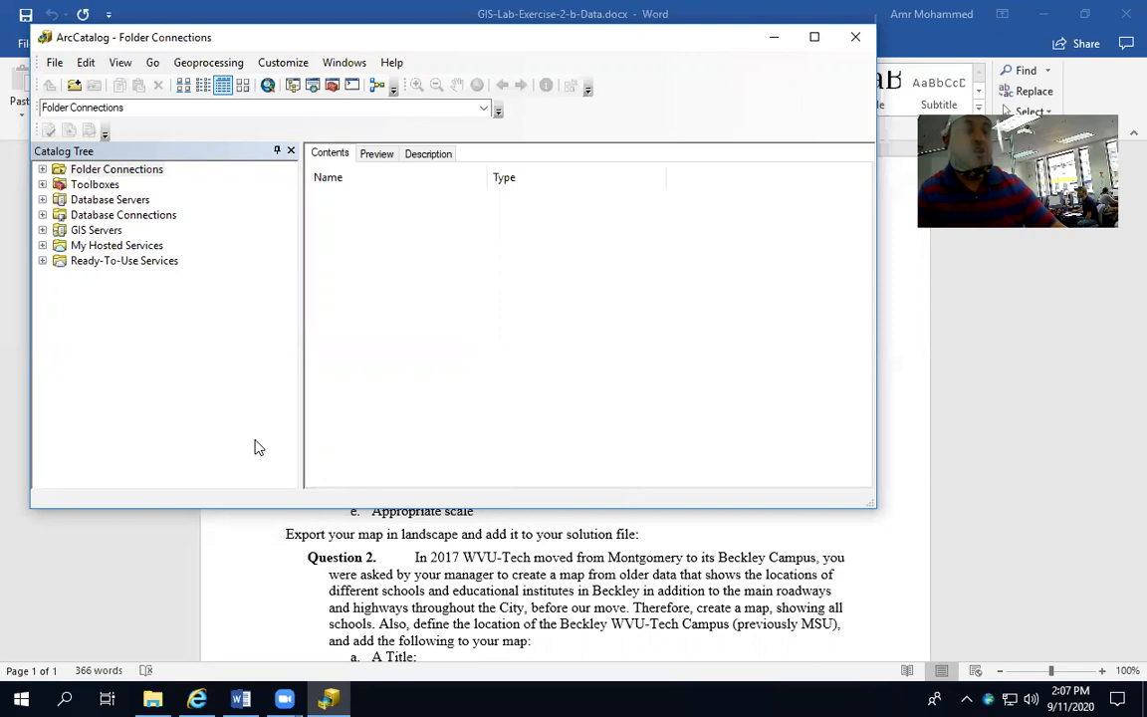
Switch to File Explorer and open the Lab2 data folder inside J:\GIS\Lab2-b
click(153, 700)
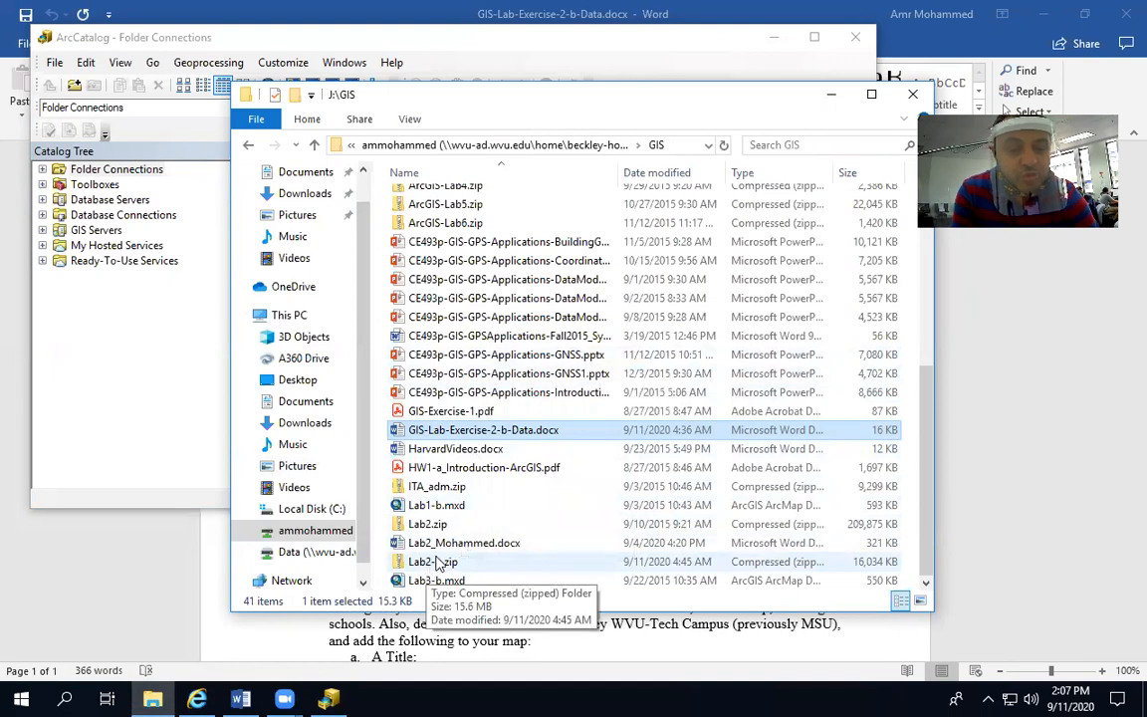
scroll(418, 478, up, 7)
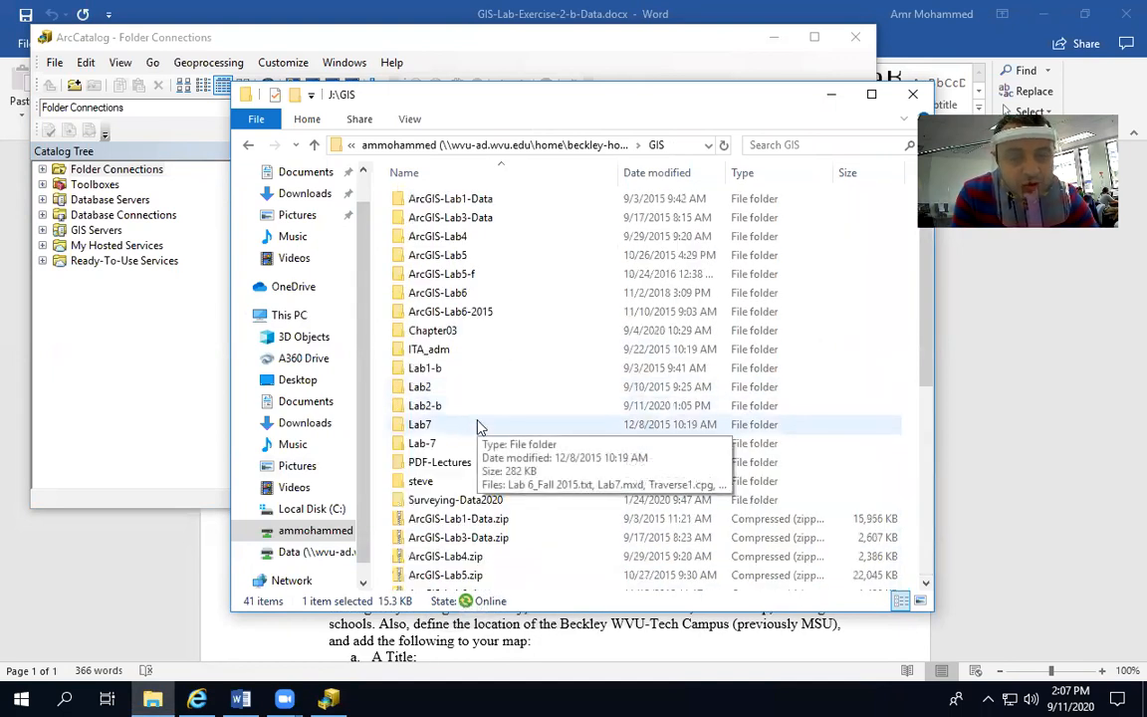
double_click(430, 405)
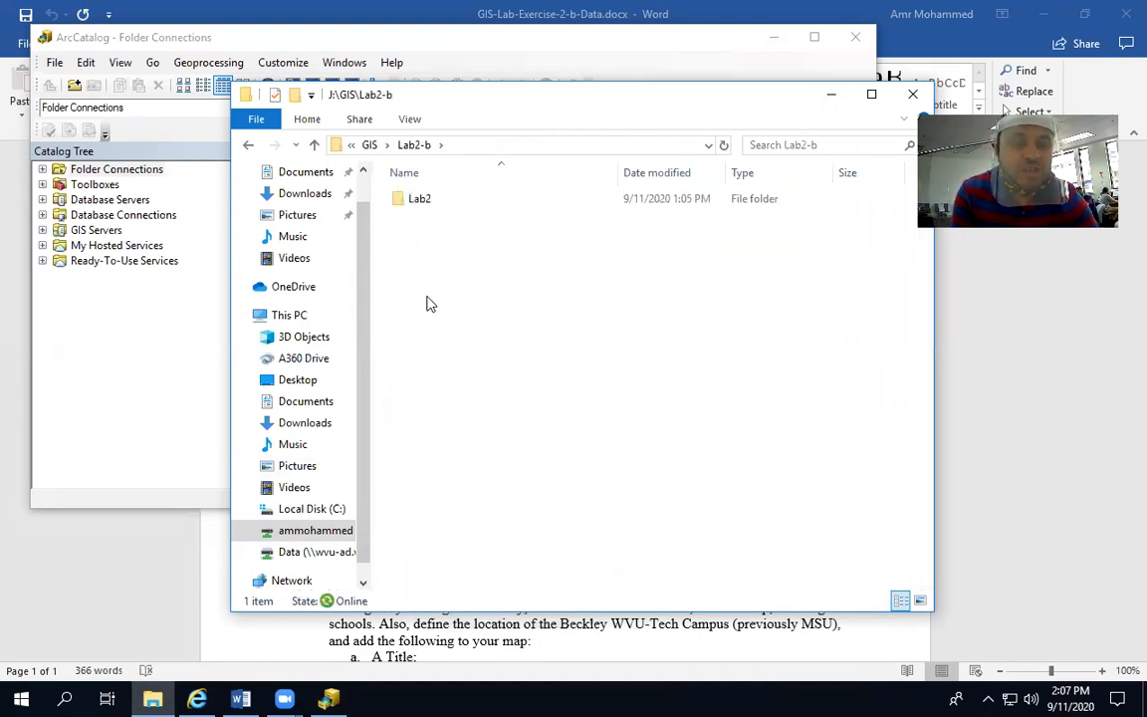
double_click(419, 202)
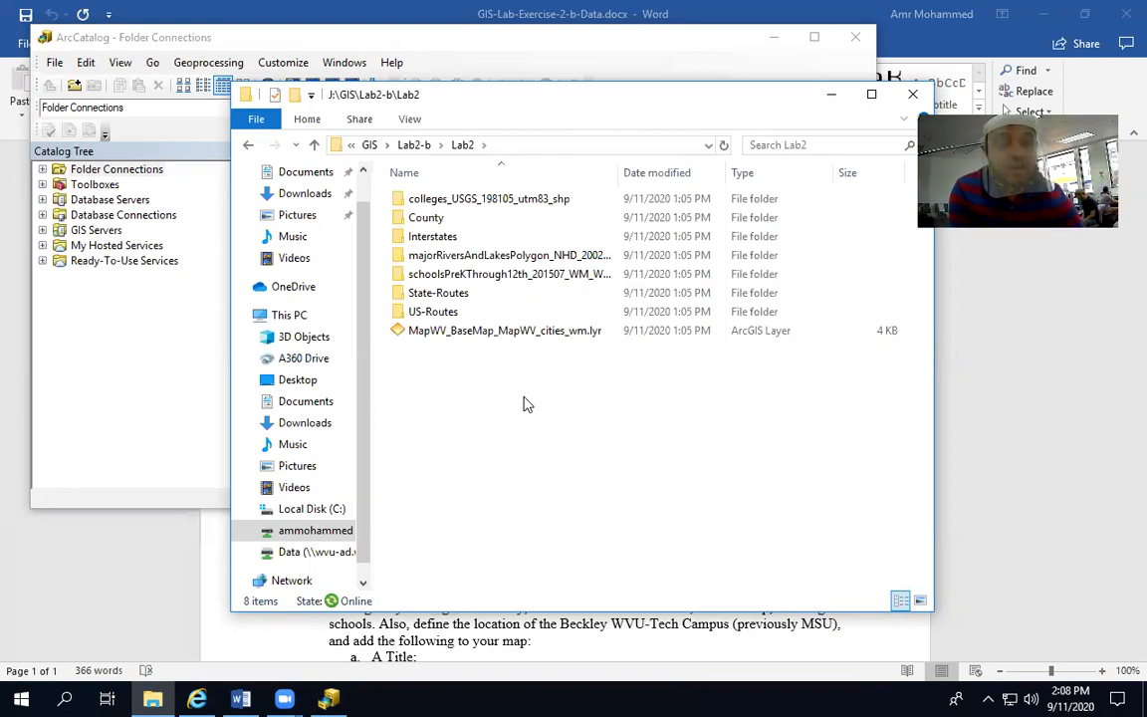
Examine the files in the colleges, County, Interstates and majorRiversAndLakesPolygon folders of Lab2
click(499, 205)
double_click(500, 204)
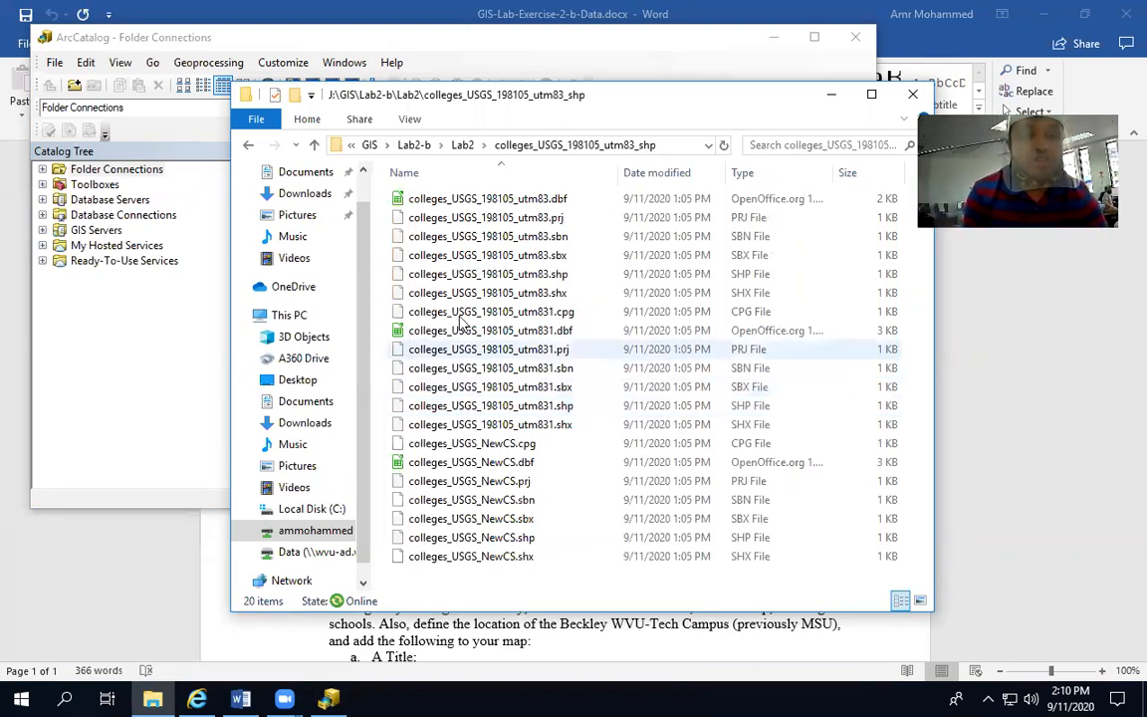
click(463, 145)
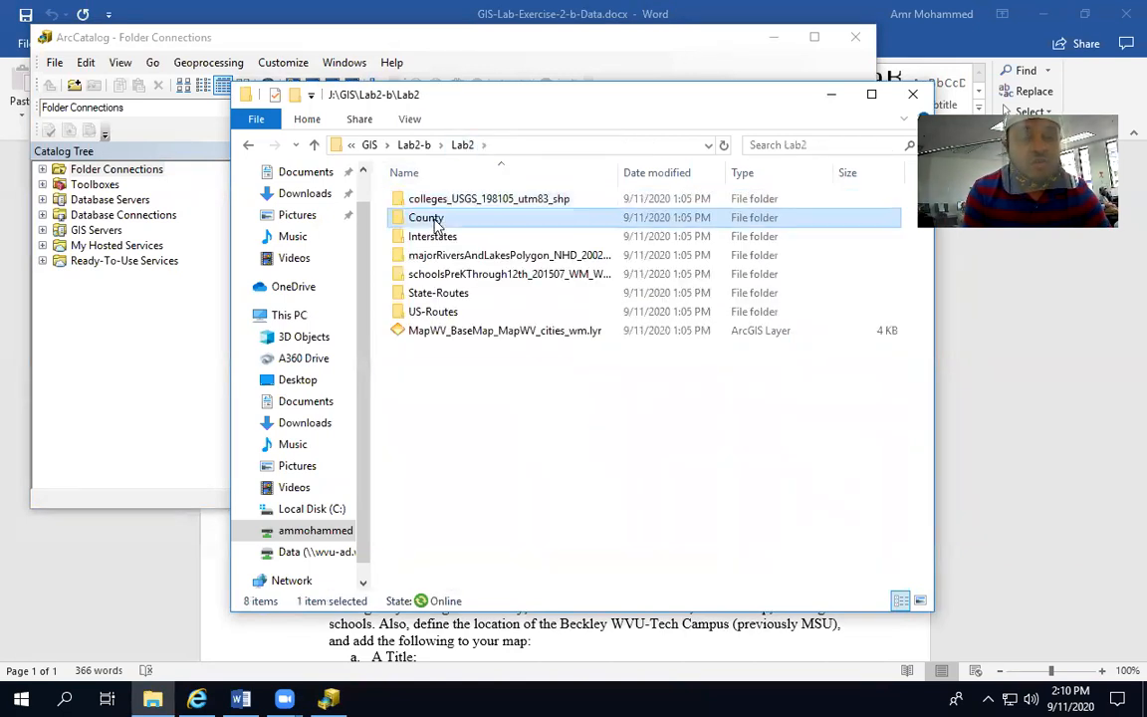
double_click(436, 217)
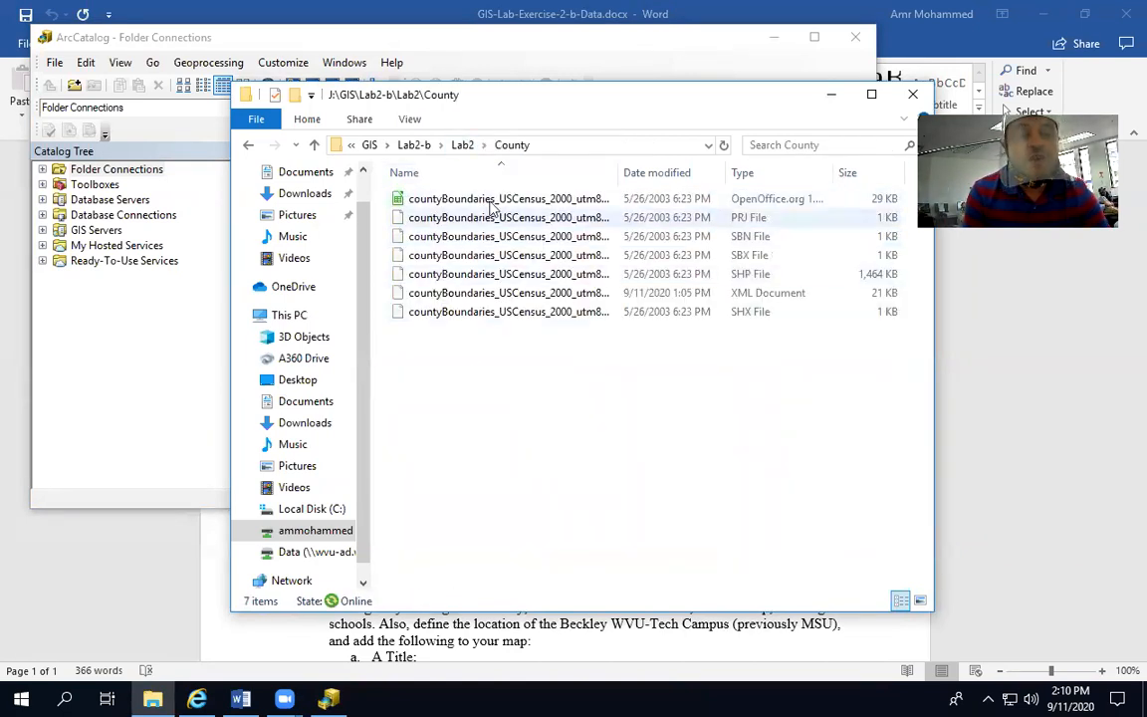
click(463, 146)
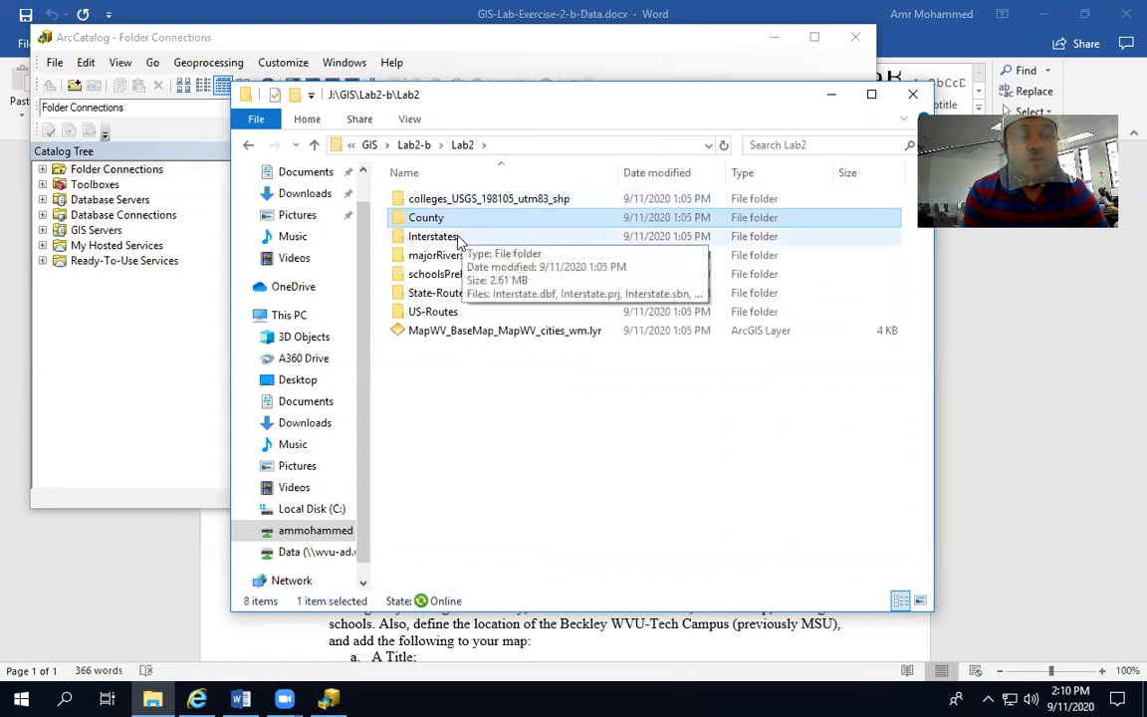
double_click(458, 237)
click(464, 145)
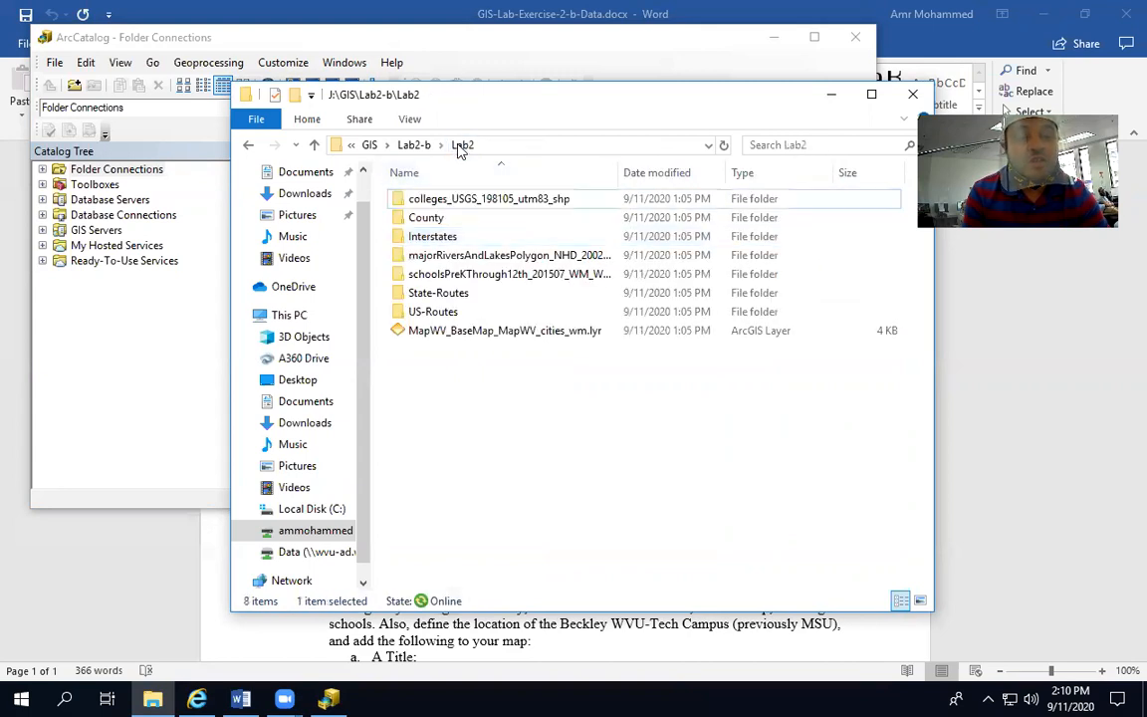
double_click(455, 257)
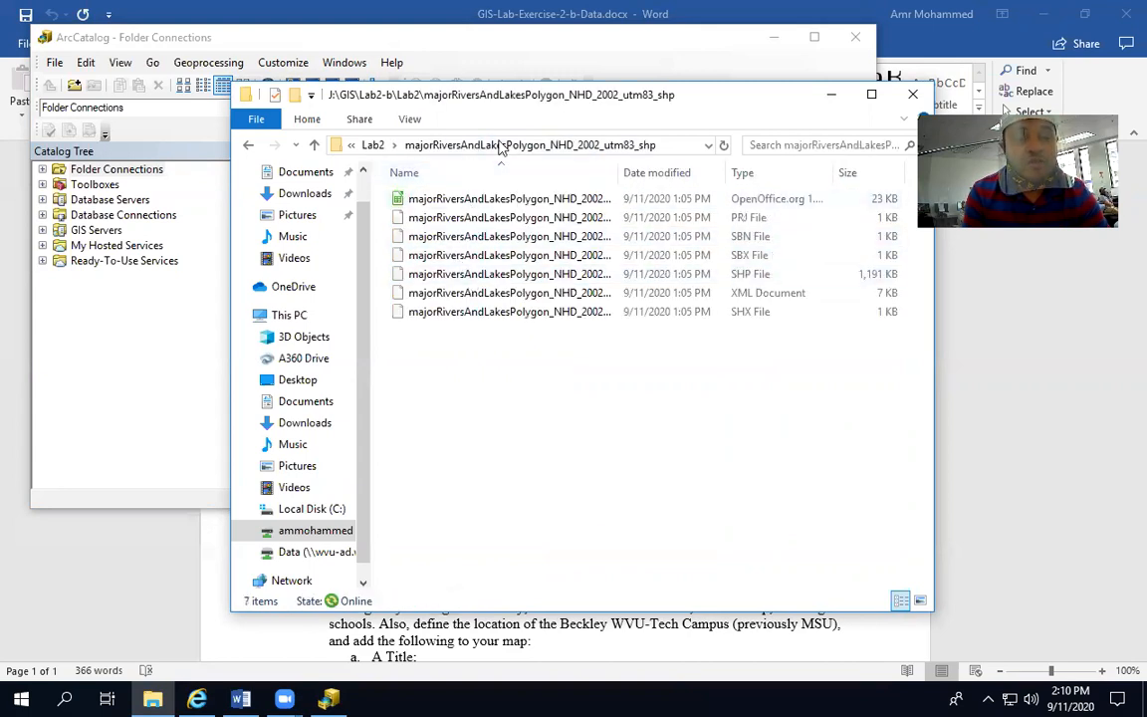
click(374, 145)
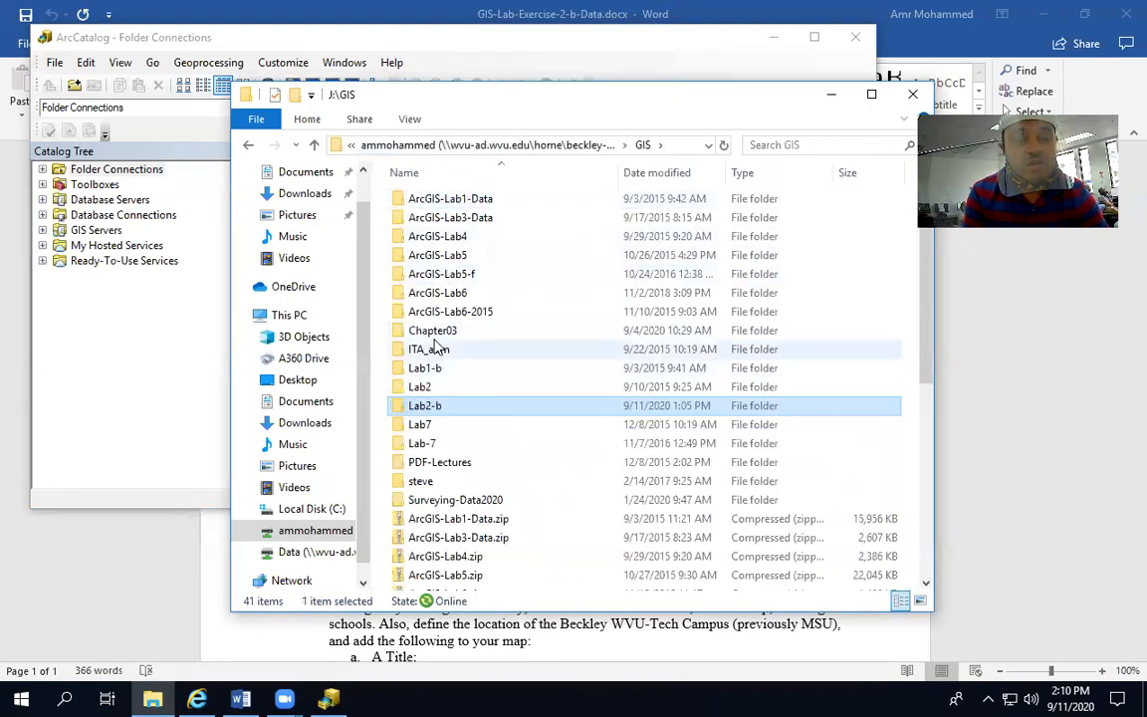
Return to the Lab2 folder and examine the files in the schoolsPreKThrough12th, State-Routes and US-Routes folders
double_click(429, 408)
double_click(431, 200)
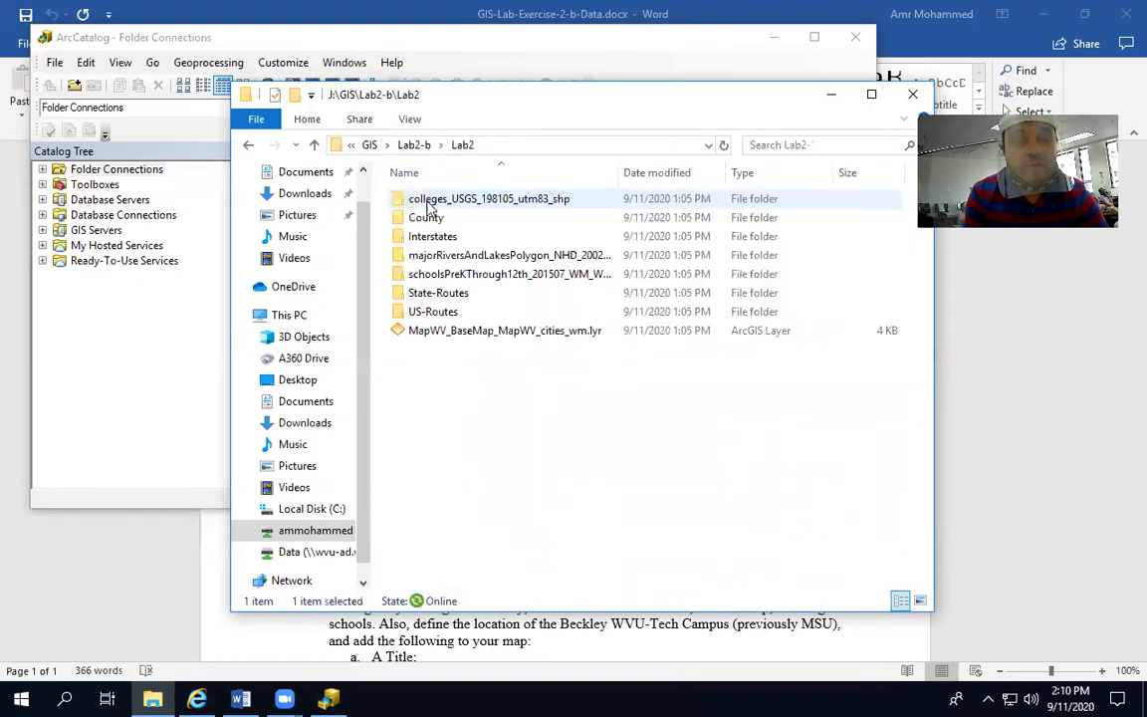
double_click(443, 275)
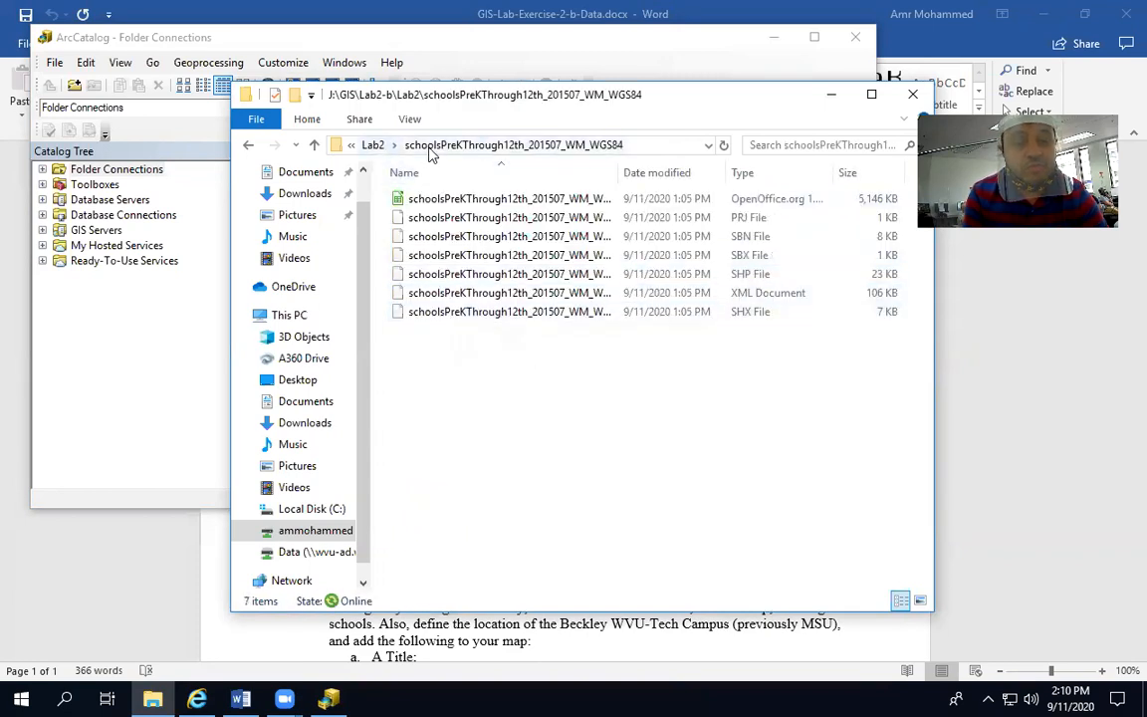
click(383, 148)
double_click(458, 296)
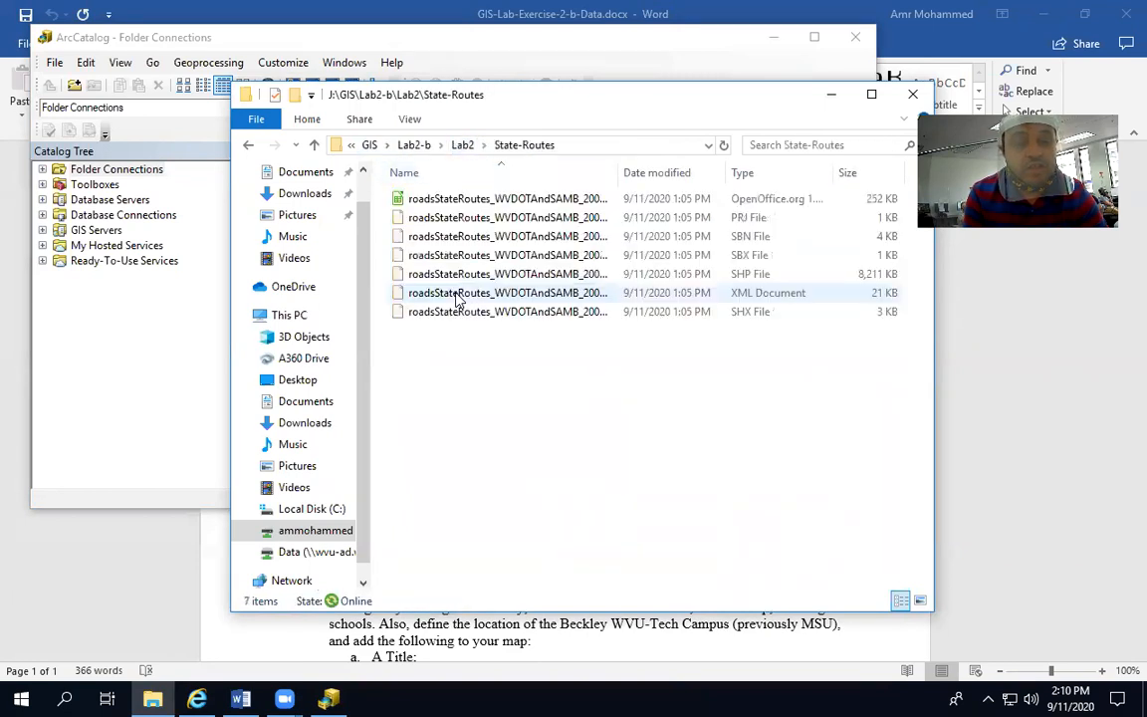
click(460, 145)
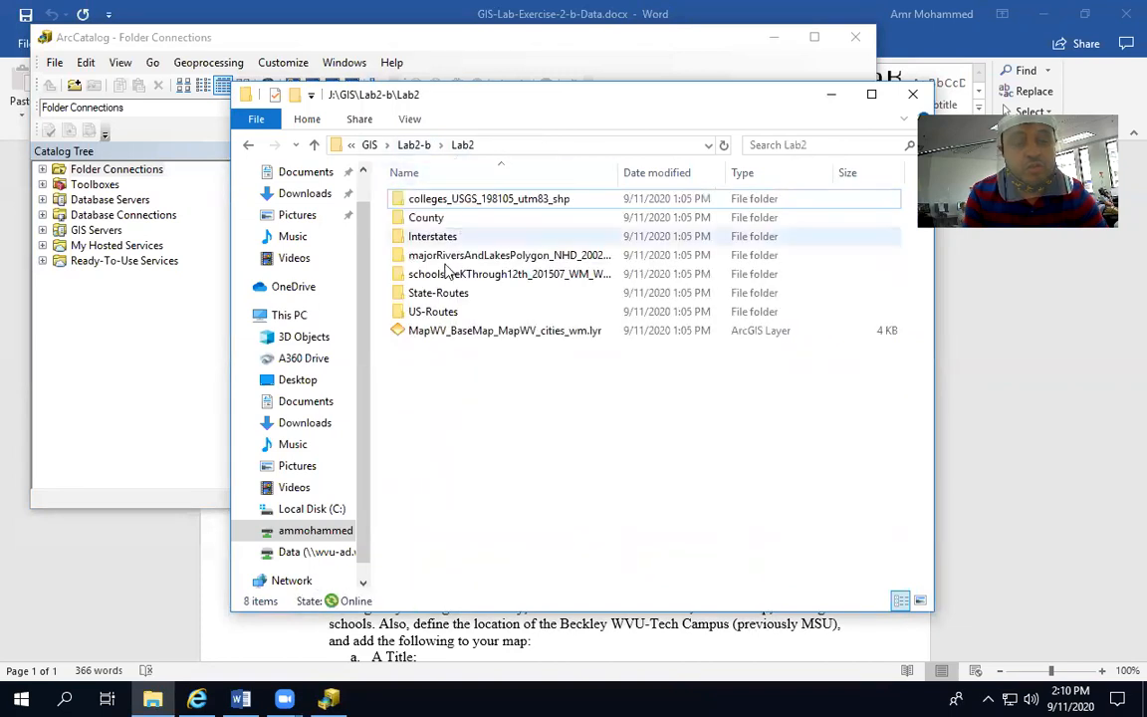
double_click(438, 311)
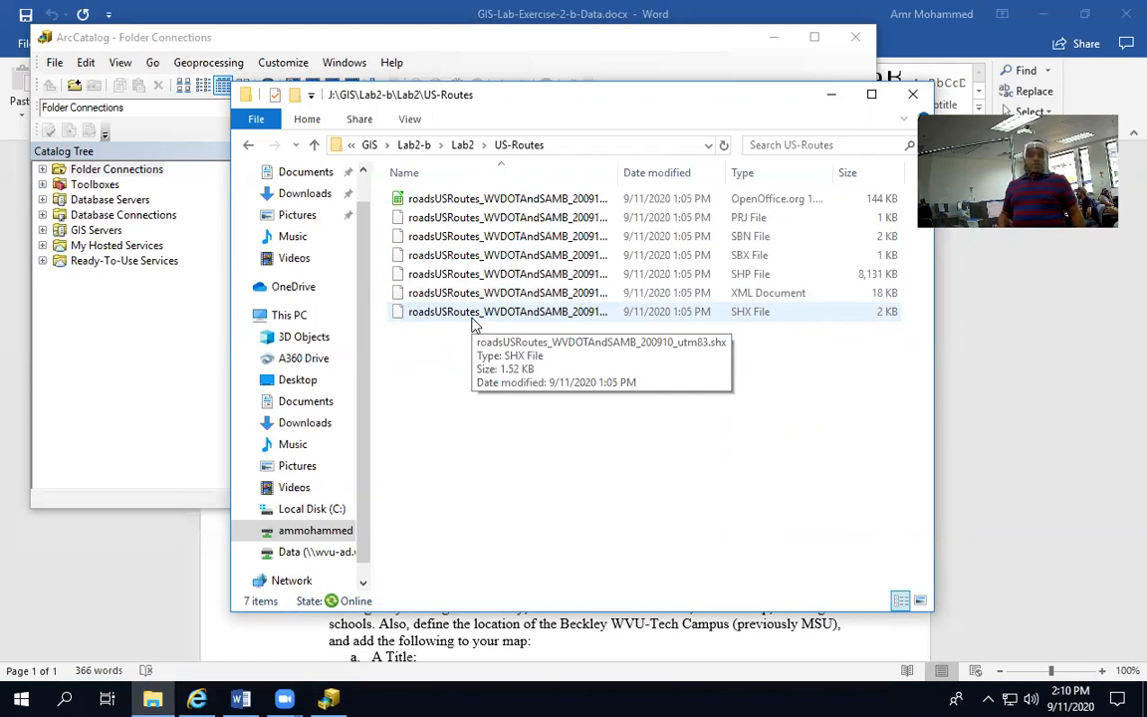
Switch to ArcCatalog, start a new folder connection and browse to the GIS folder on the J: drive
click(351, 700)
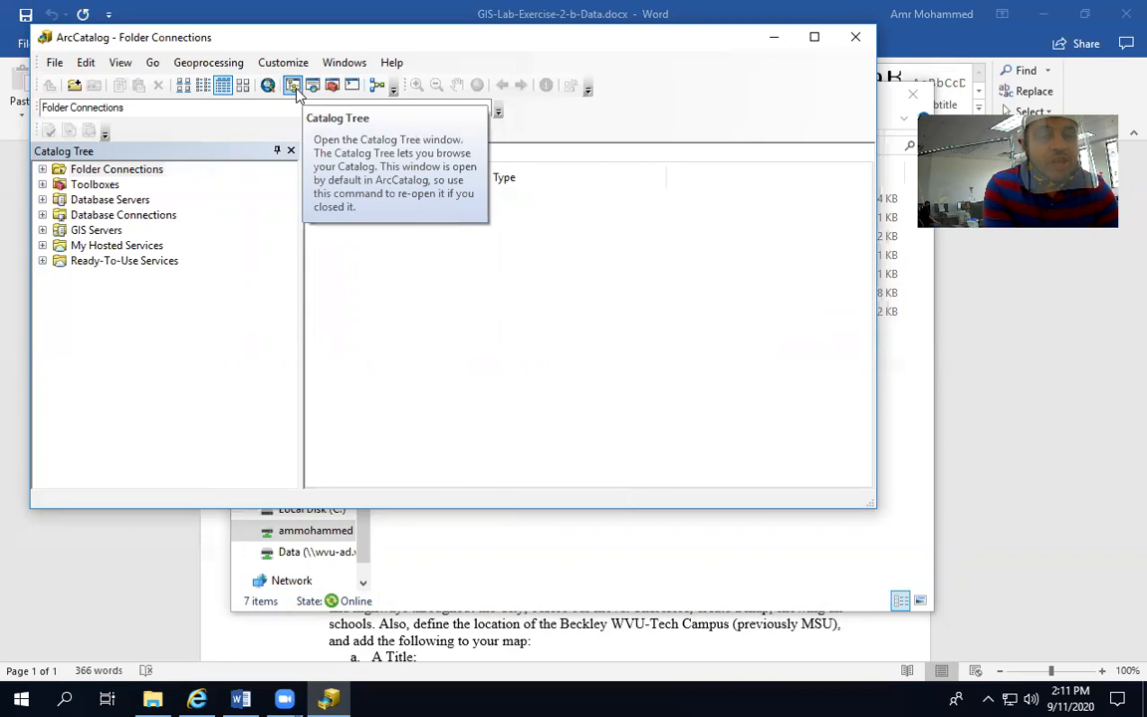
click(73, 87)
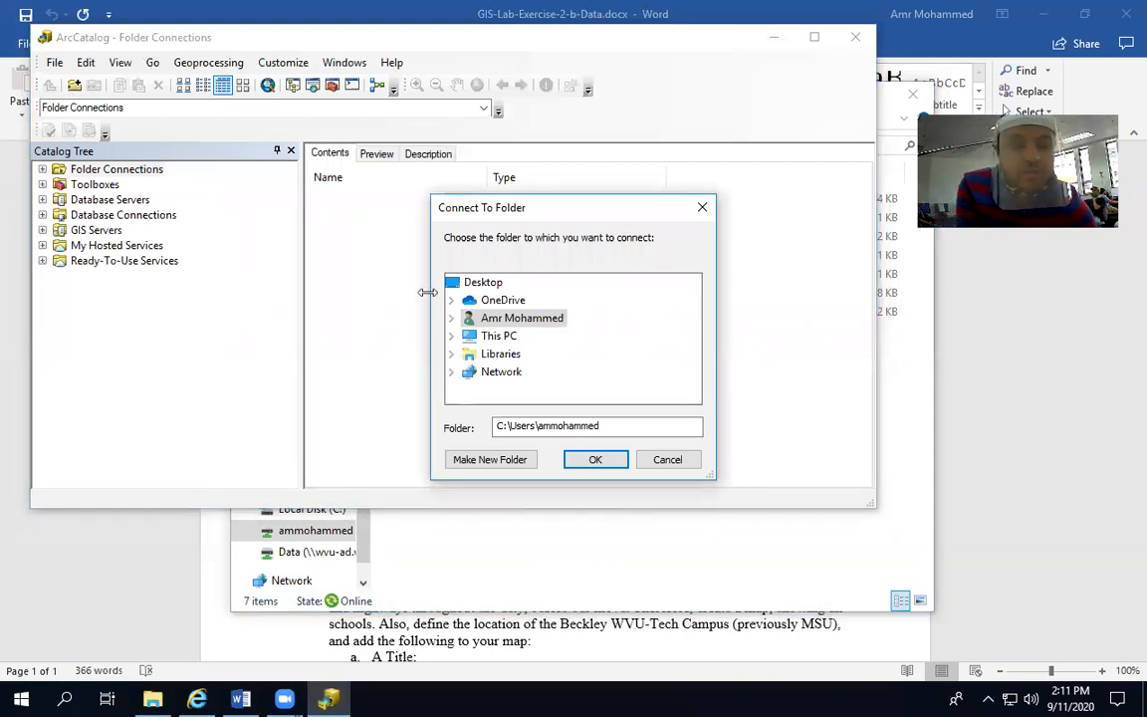
click(453, 340)
scroll(498, 336, down, 3)
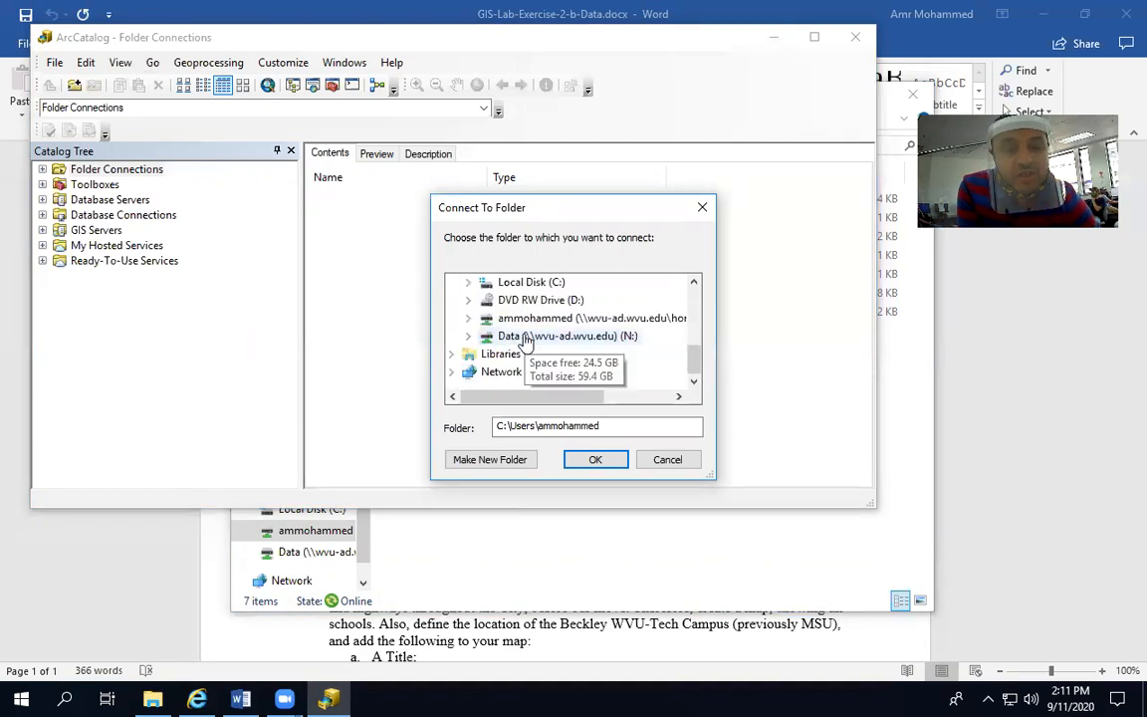
click(513, 320)
double_click(513, 321)
scroll(502, 353, down, 2)
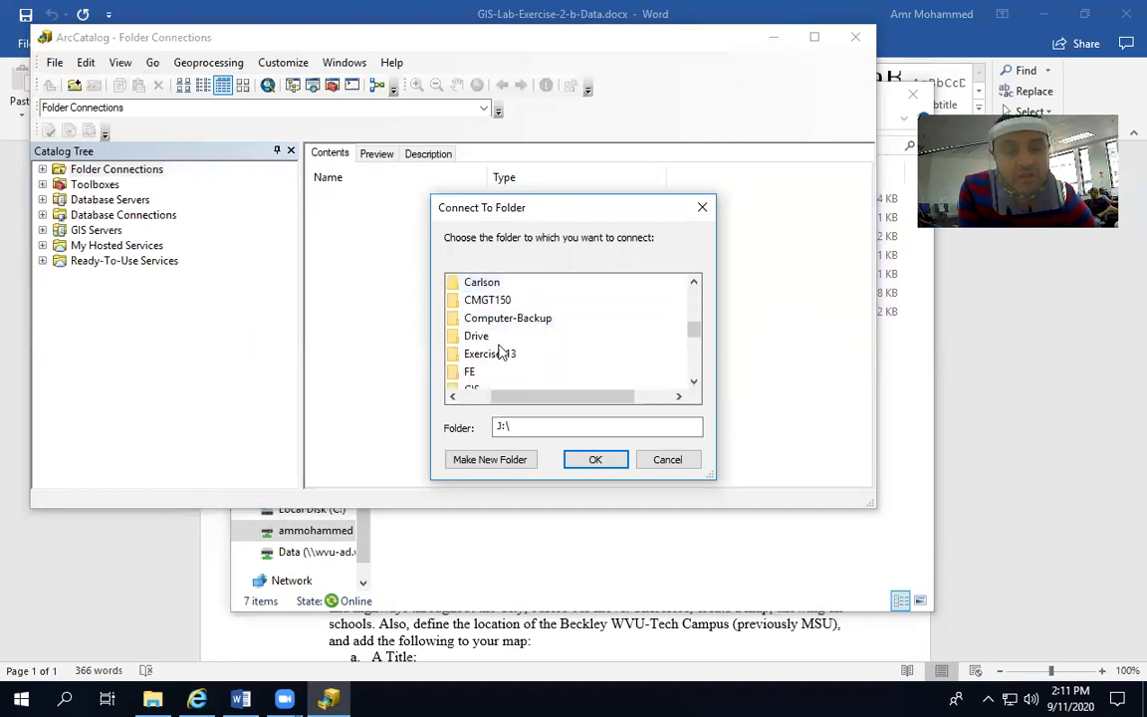
double_click(475, 337)
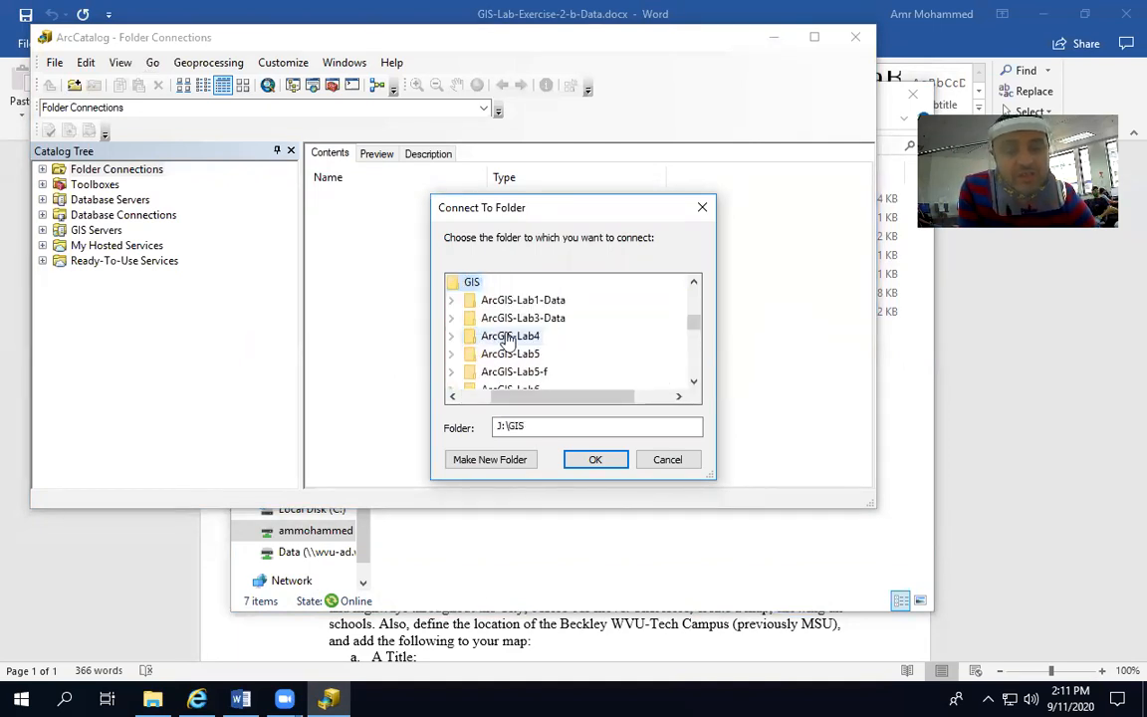
Select the Lab2-b folder within J:\GIS and connect the catalog to it
scroll(507, 340, down, 1)
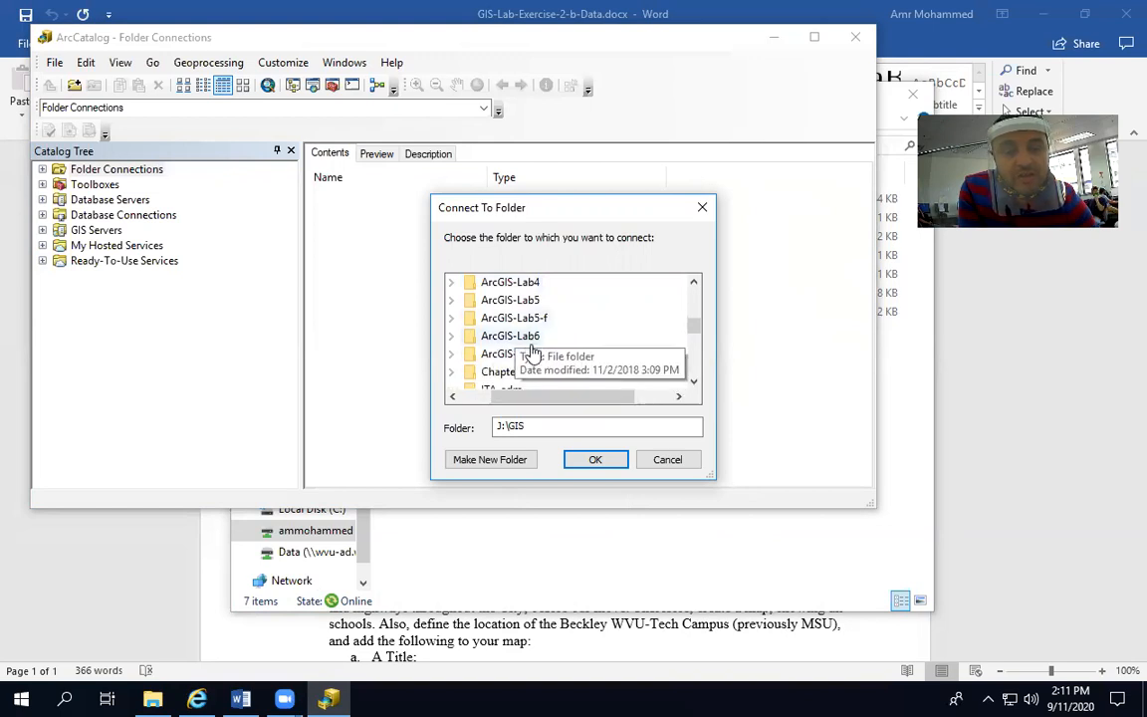
scroll(513, 350, up, 1)
scroll(537, 354, down, 2)
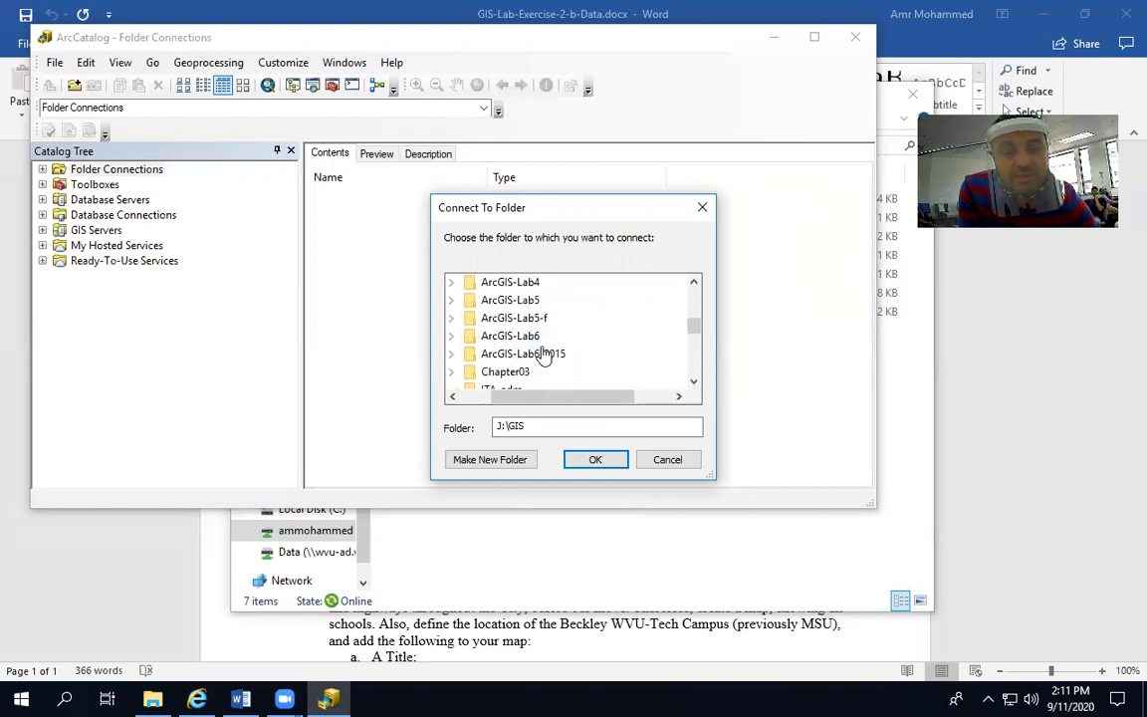
scroll(533, 344, up, 1)
scroll(582, 333, down, 3)
scroll(577, 334, down, 2)
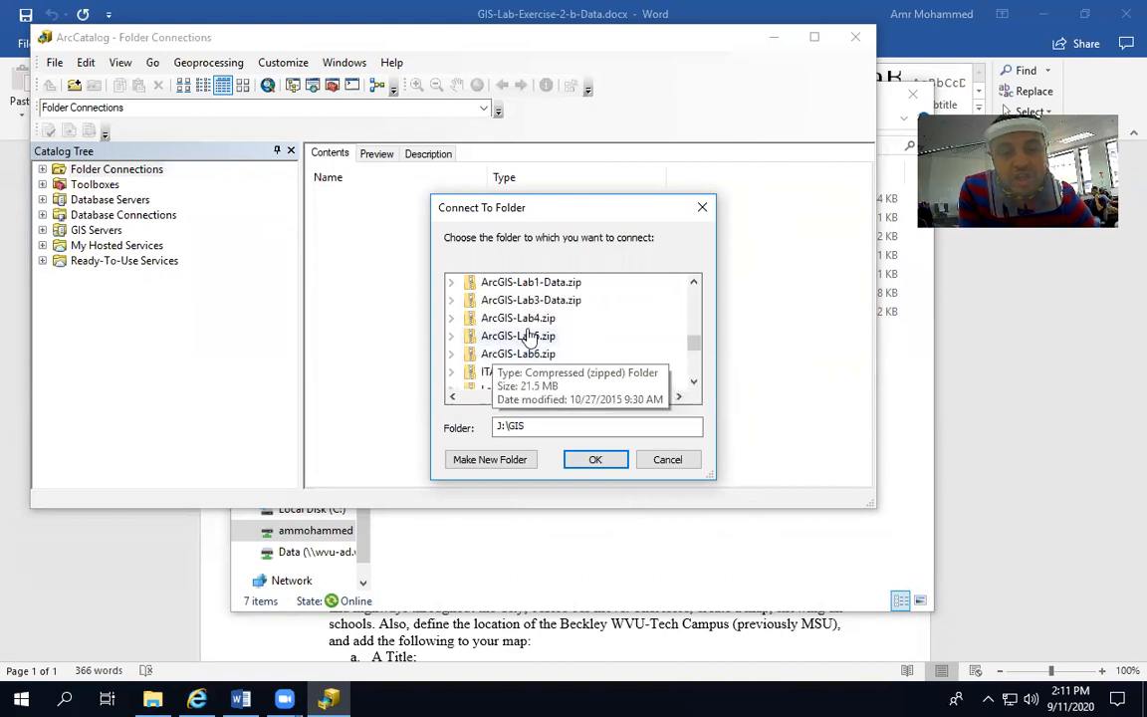
scroll(529, 336, up, 1)
scroll(551, 348, down, 5)
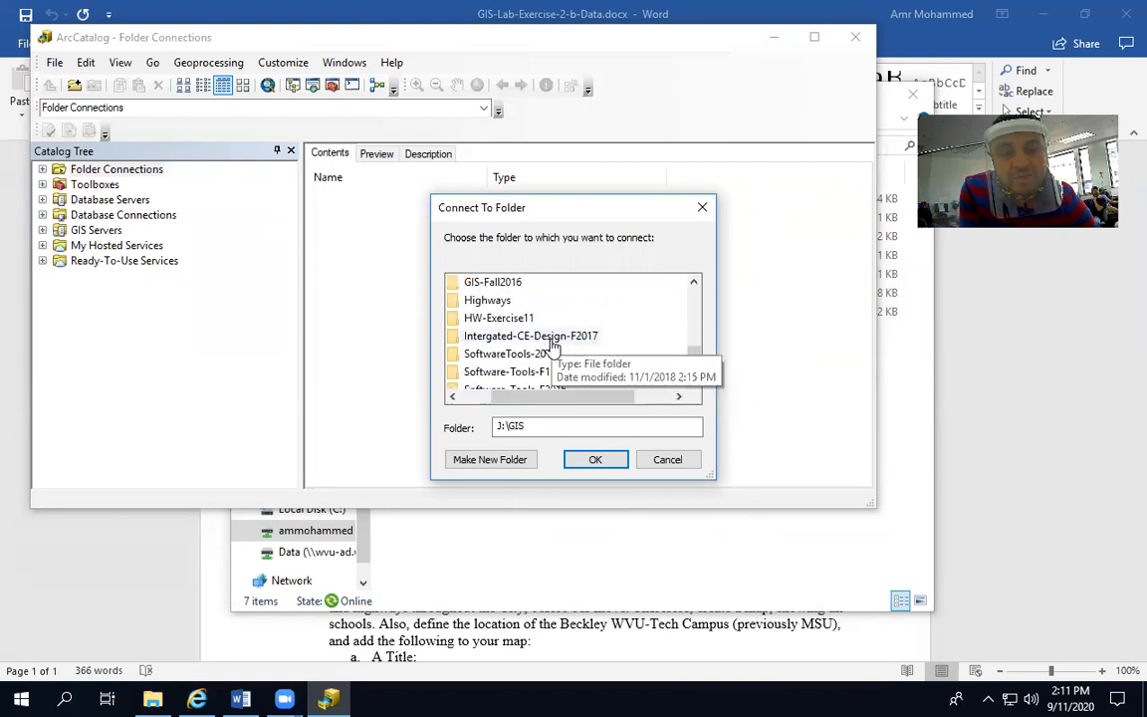
scroll(551, 345, up, 2)
scroll(548, 345, down, 1)
scroll(550, 349, down, 4)
scroll(550, 348, up, 10)
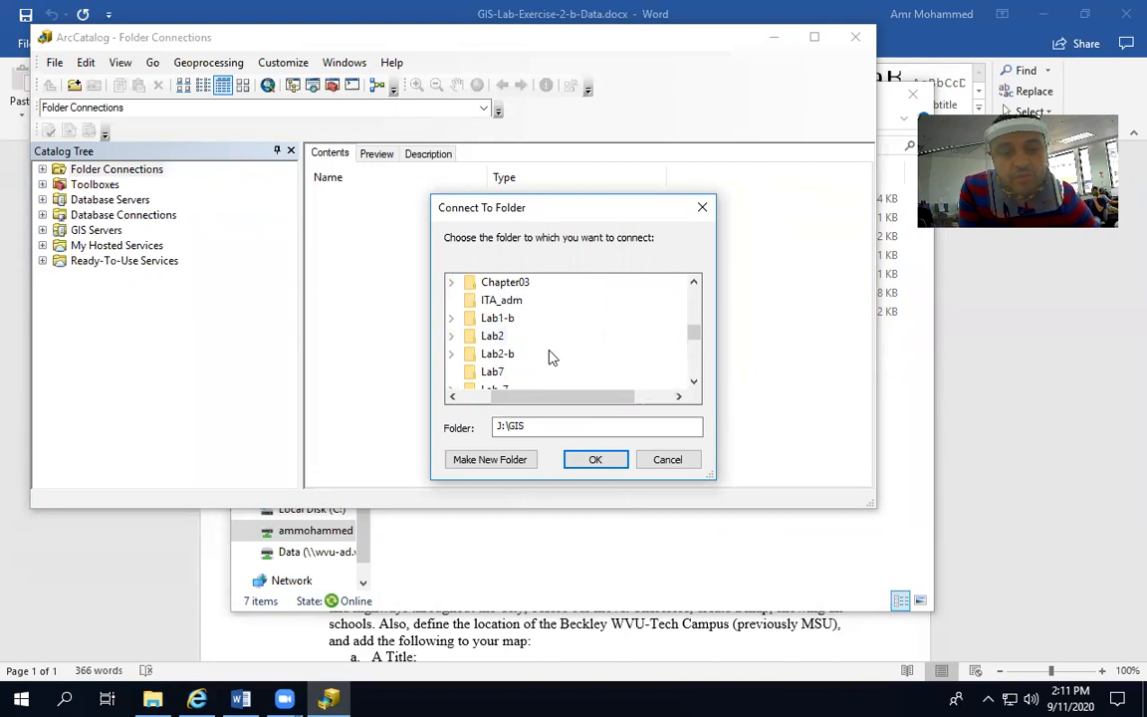
click(470, 360)
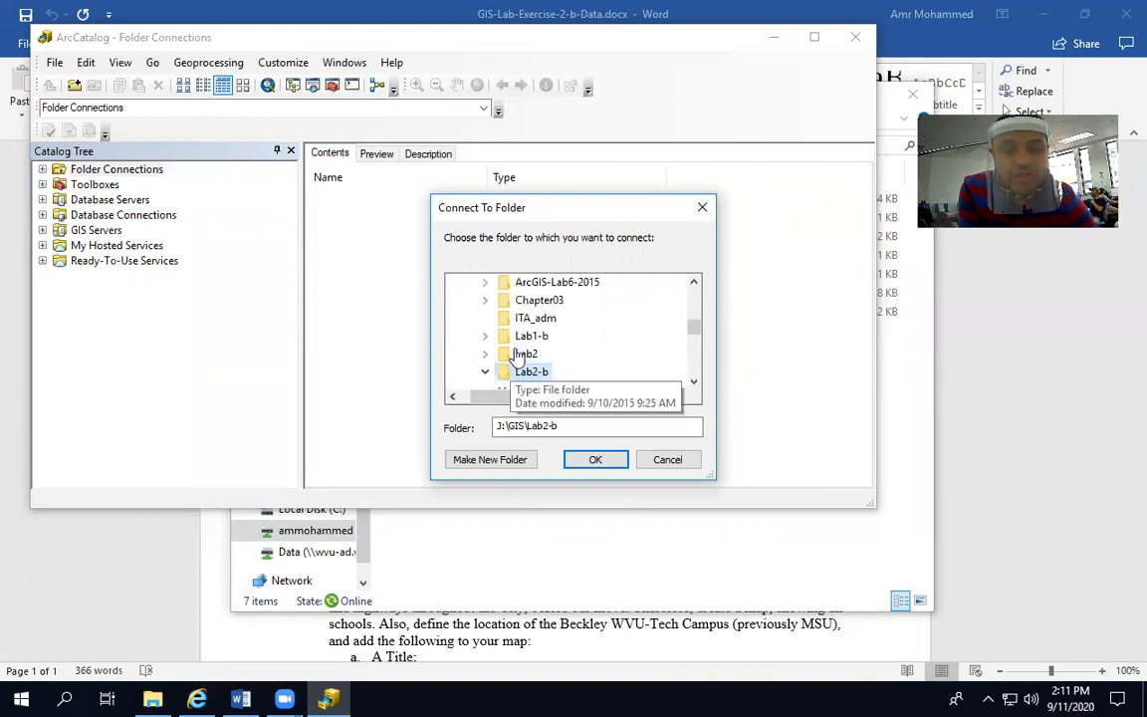
scroll(514, 355, down, 2)
click(595, 459)
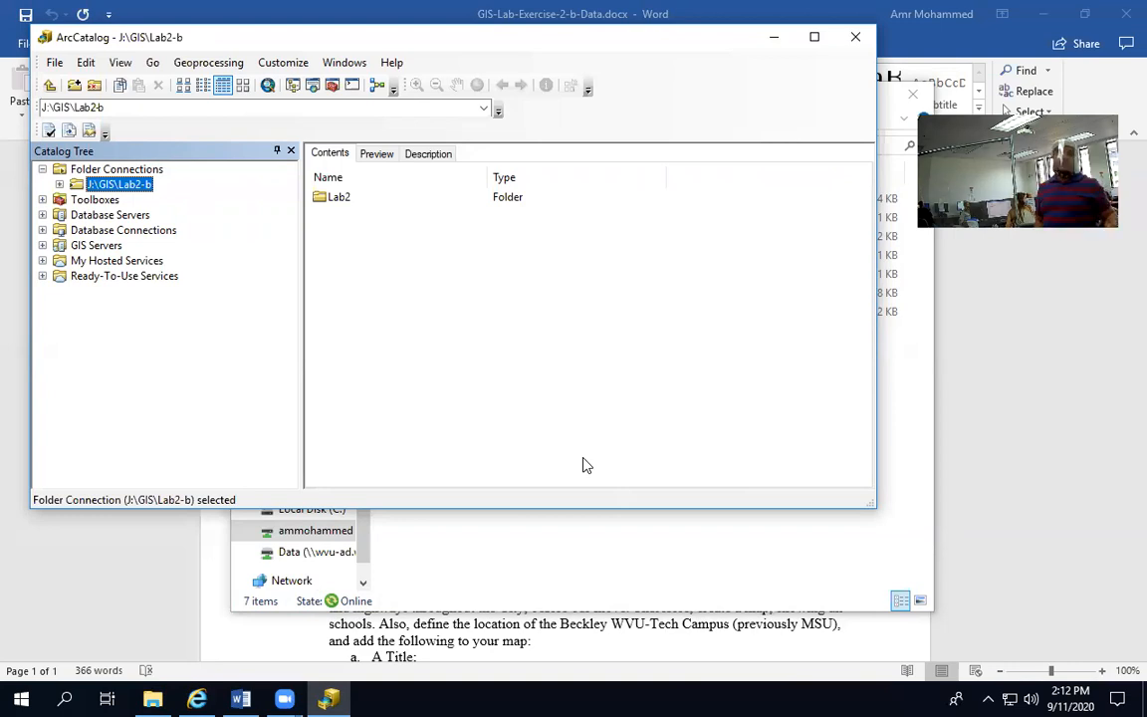
Open the connected Lab2 folder and its colleges_USGS_198105_utm83_shp subfolder to view the shapefiles
double_click(335, 198)
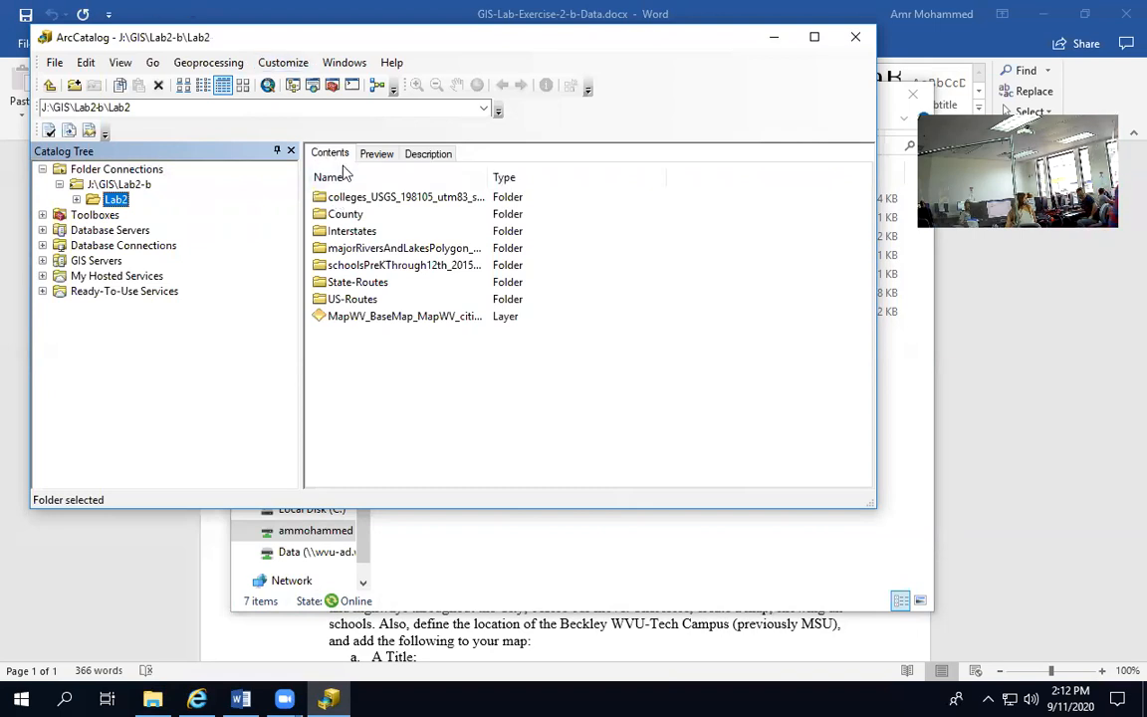
double_click(350, 198)
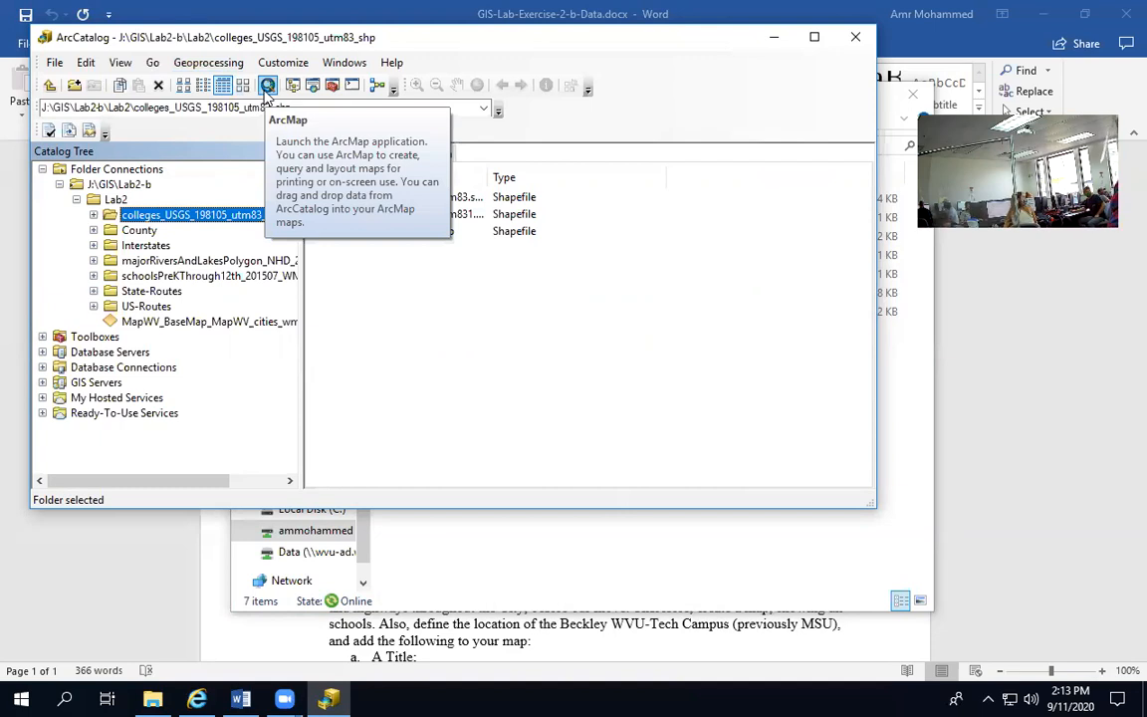
Launch ArcMap from ArcCatalog with a Blank Map and arrange the two windows side by side
click(267, 86)
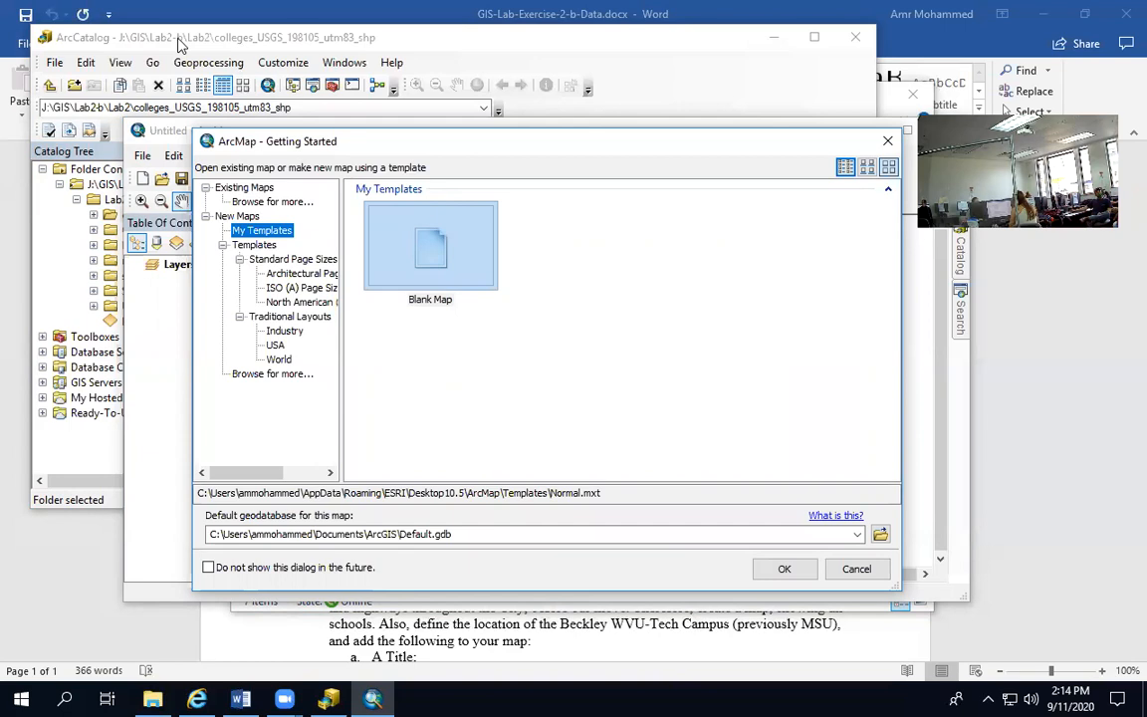
click(376, 229)
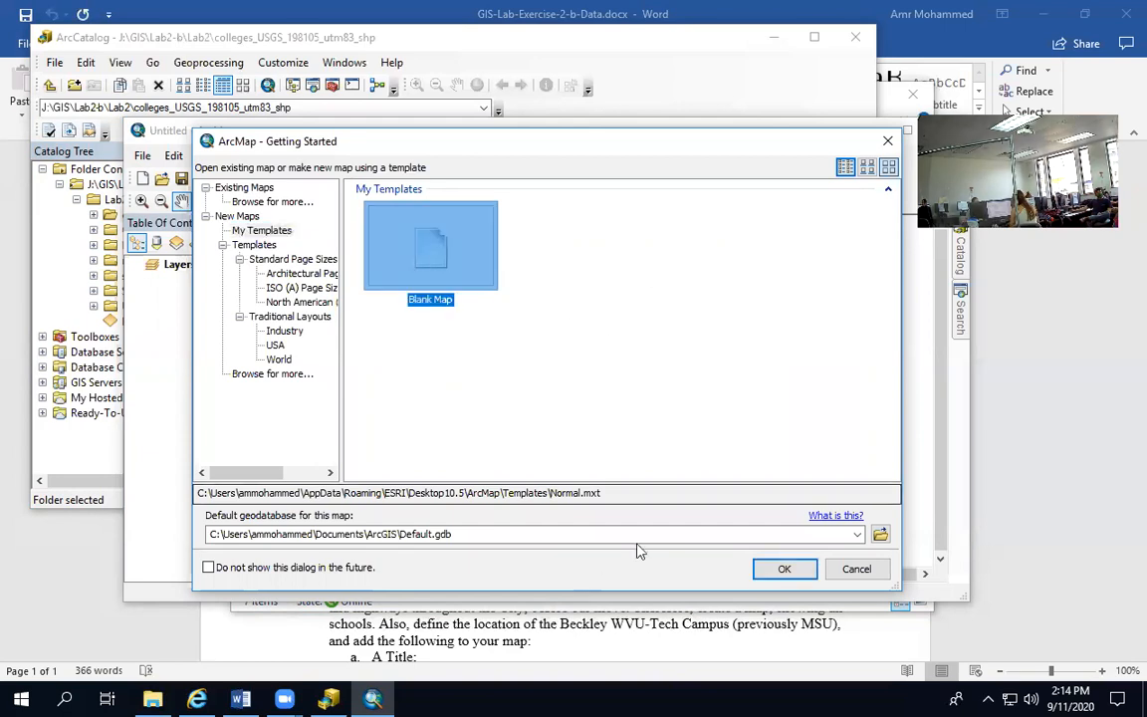
click(783, 568)
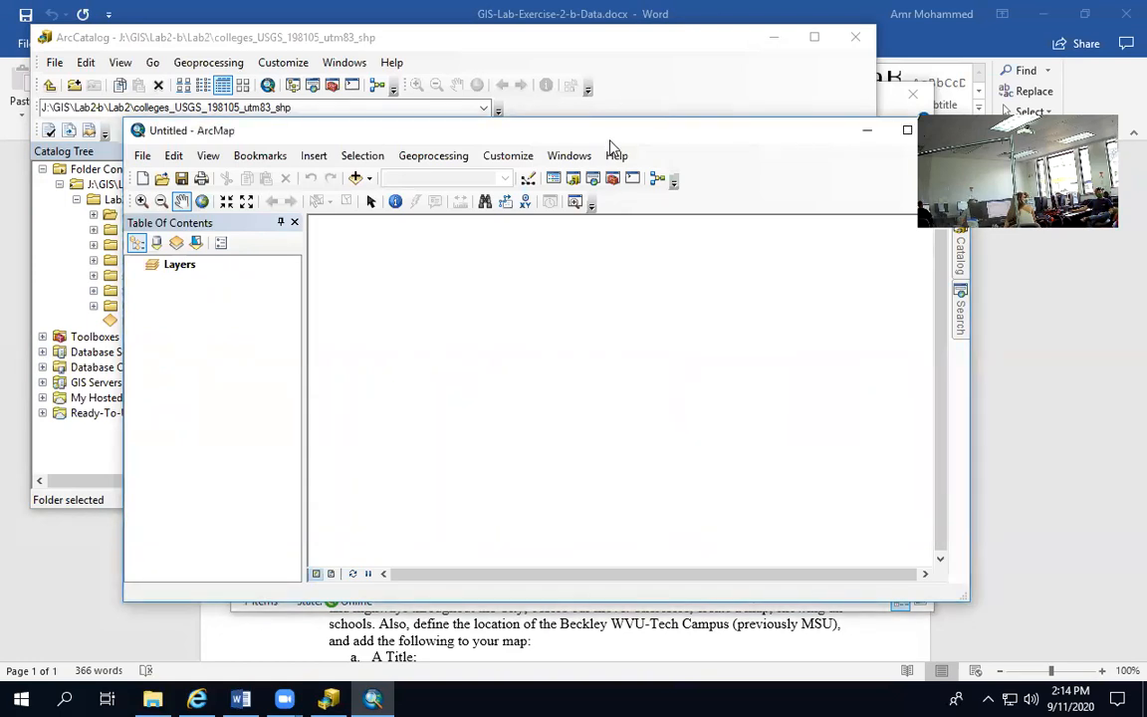
drag(611, 141, 1145, 286)
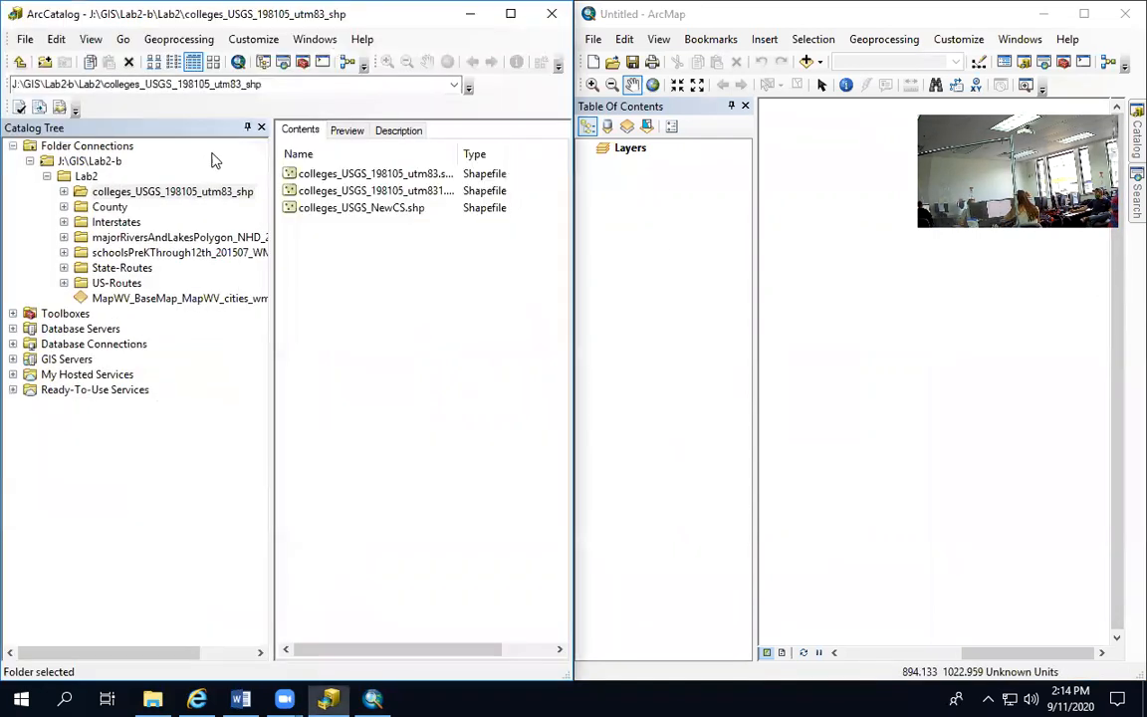
click(212, 157)
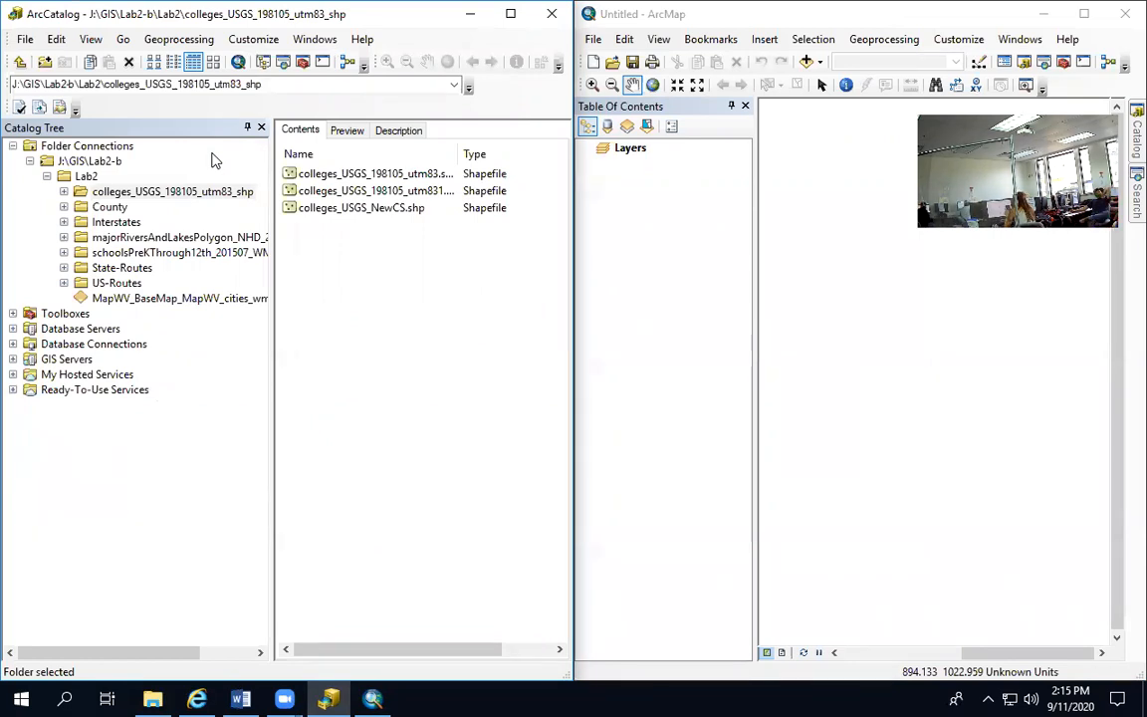
Examine the geography preview, description and contents of colleges_USGS_198105_utm83.shp in ArcCatalog
click(327, 176)
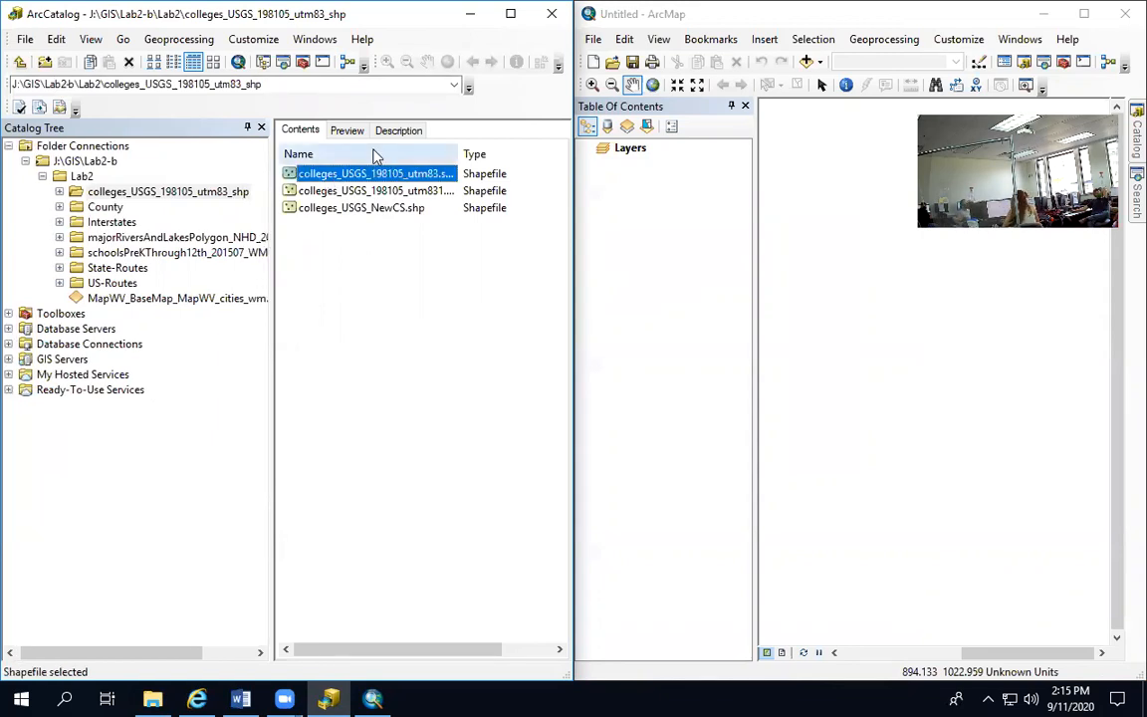
click(344, 132)
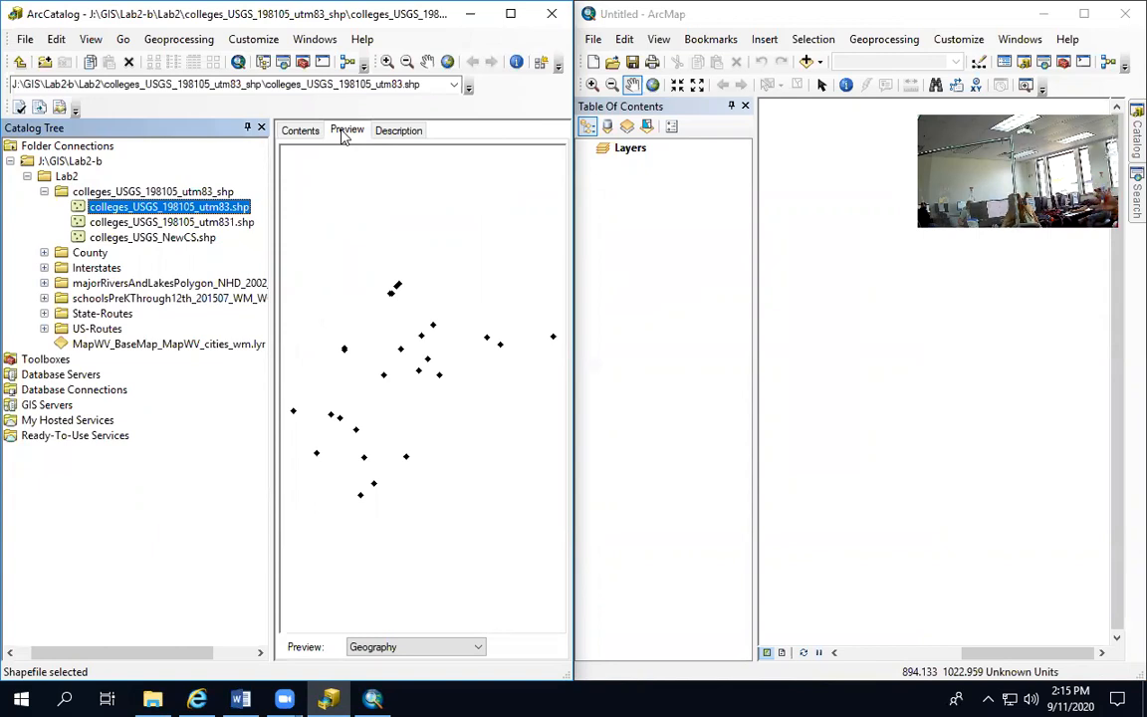
click(290, 131)
click(393, 134)
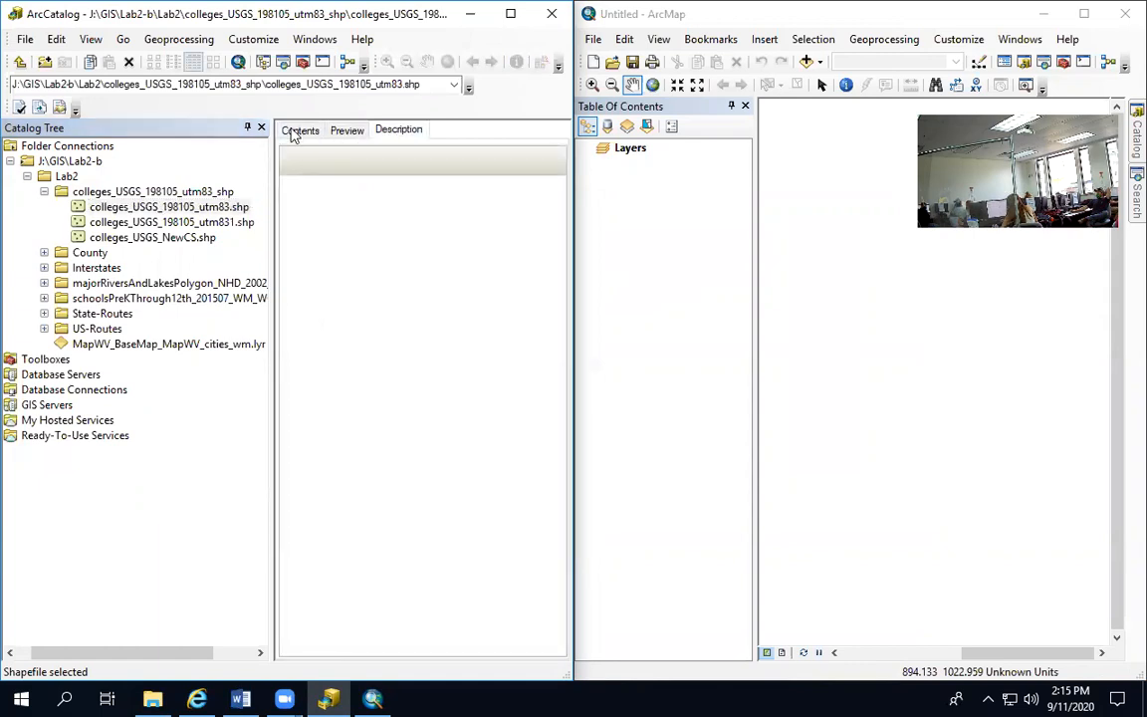
click(293, 133)
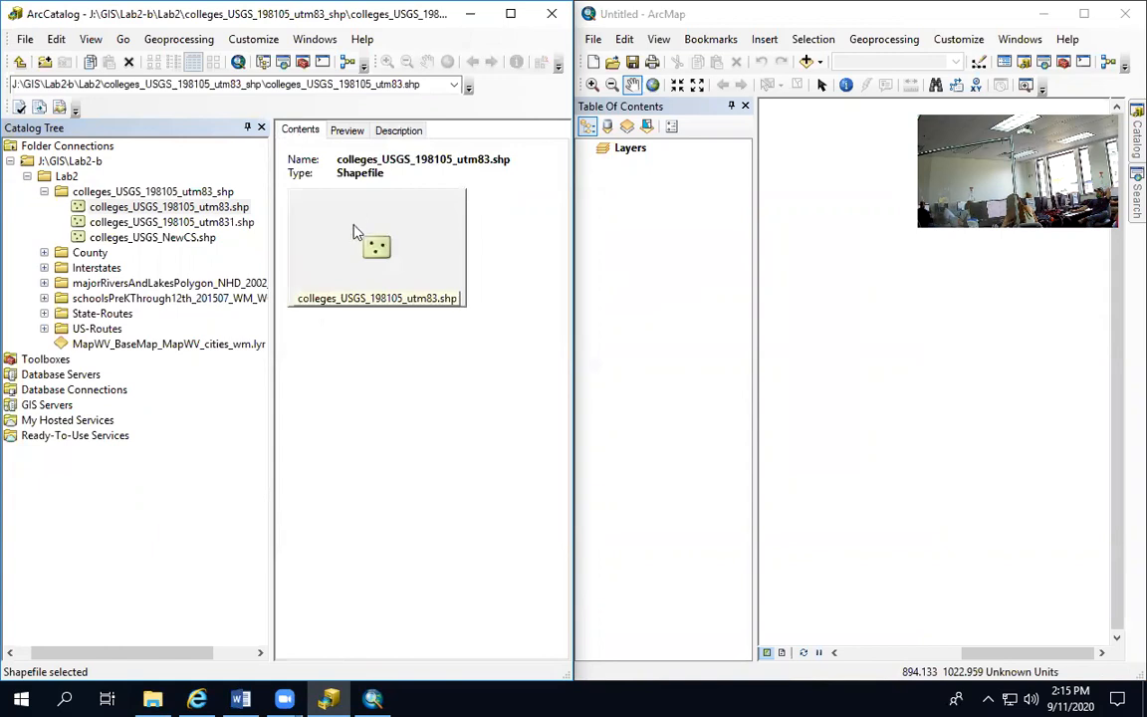
Add colleges_USGS_198105_utm83.shp from the catalog tree to the ArcMap table of contents as a layer
click(130, 209)
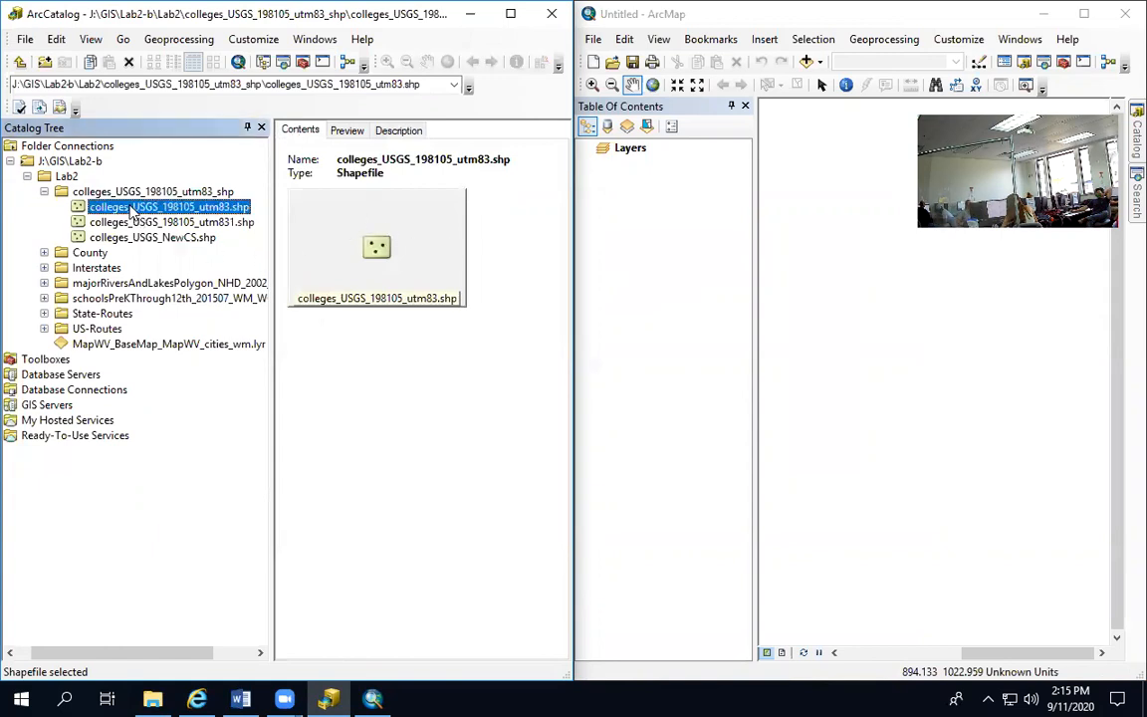
mouse_move(129, 209)
mouse_down()
mouse_move(614, 220)
mouse_move(604, 218)
mouse_up()
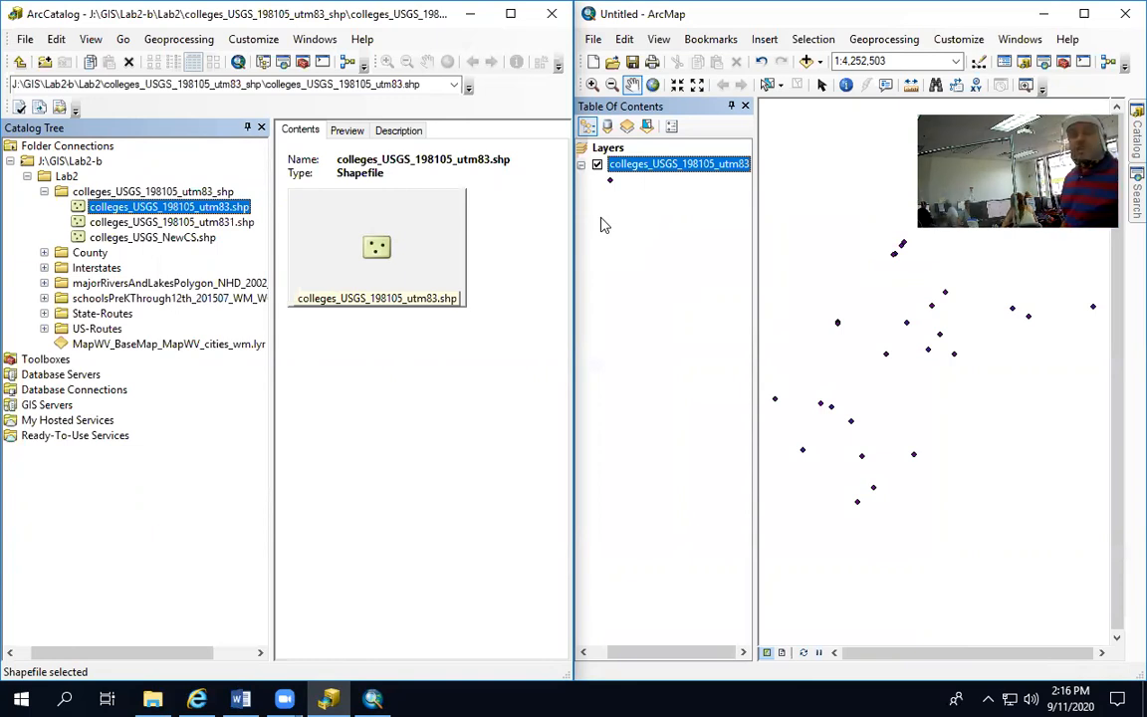
click(607, 165)
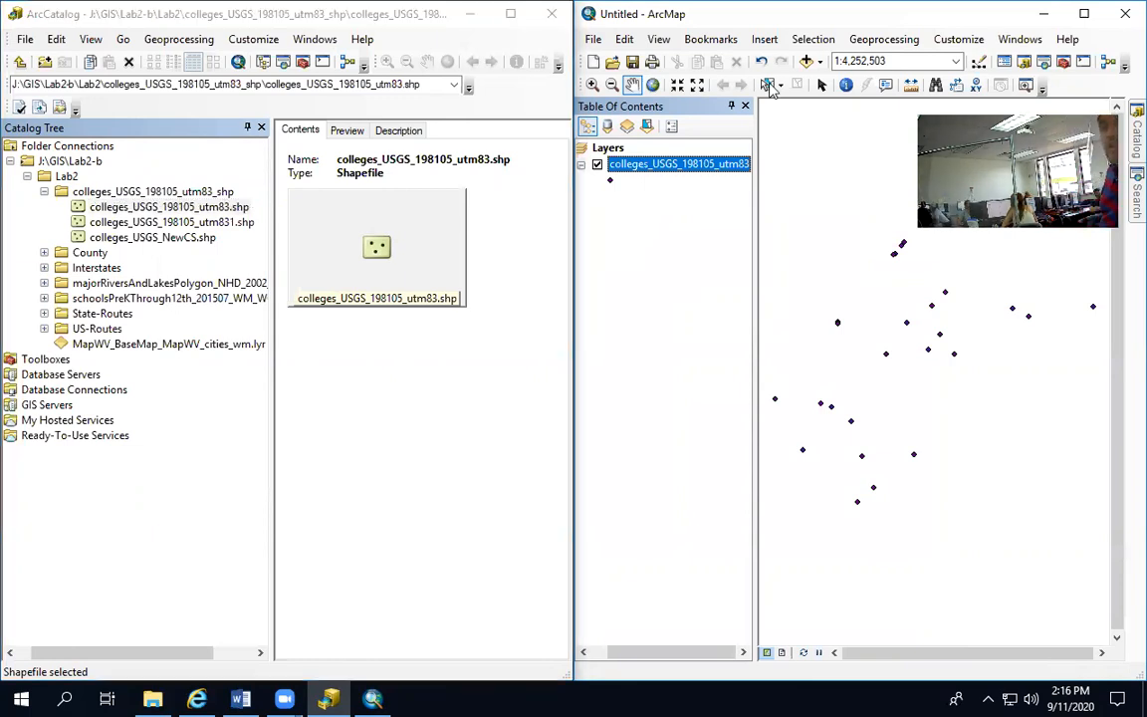
Maximize ArcMap and, while adding data, create a folder connection to J:\GIS
click(1084, 14)
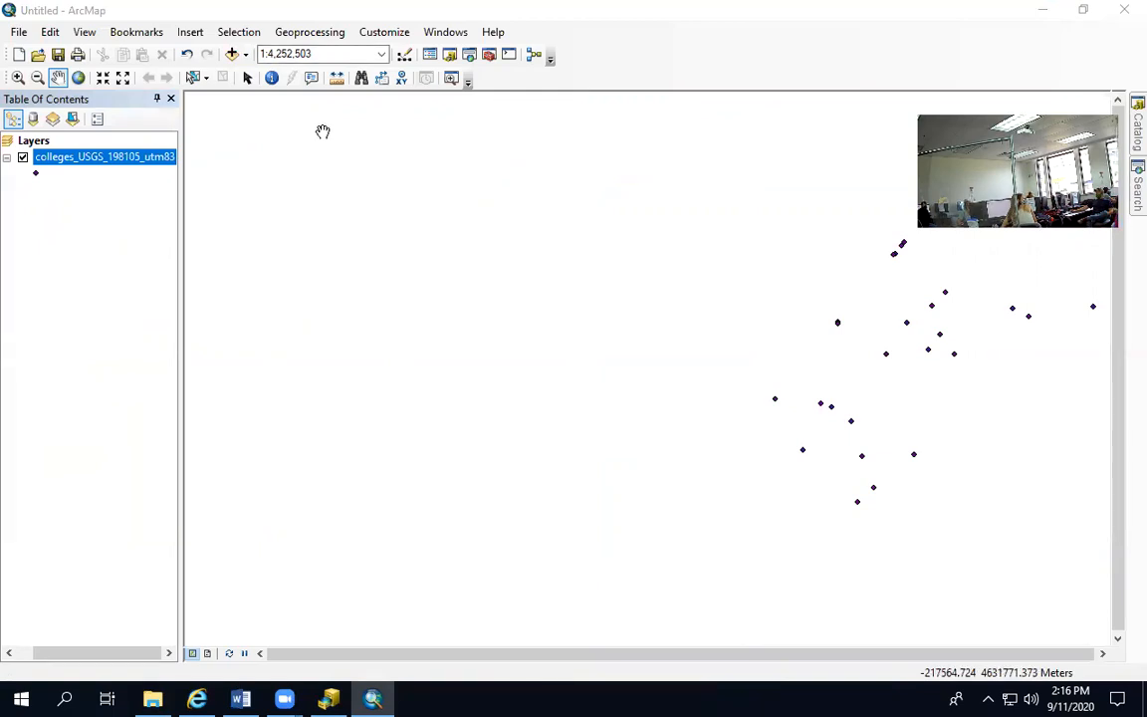
click(233, 54)
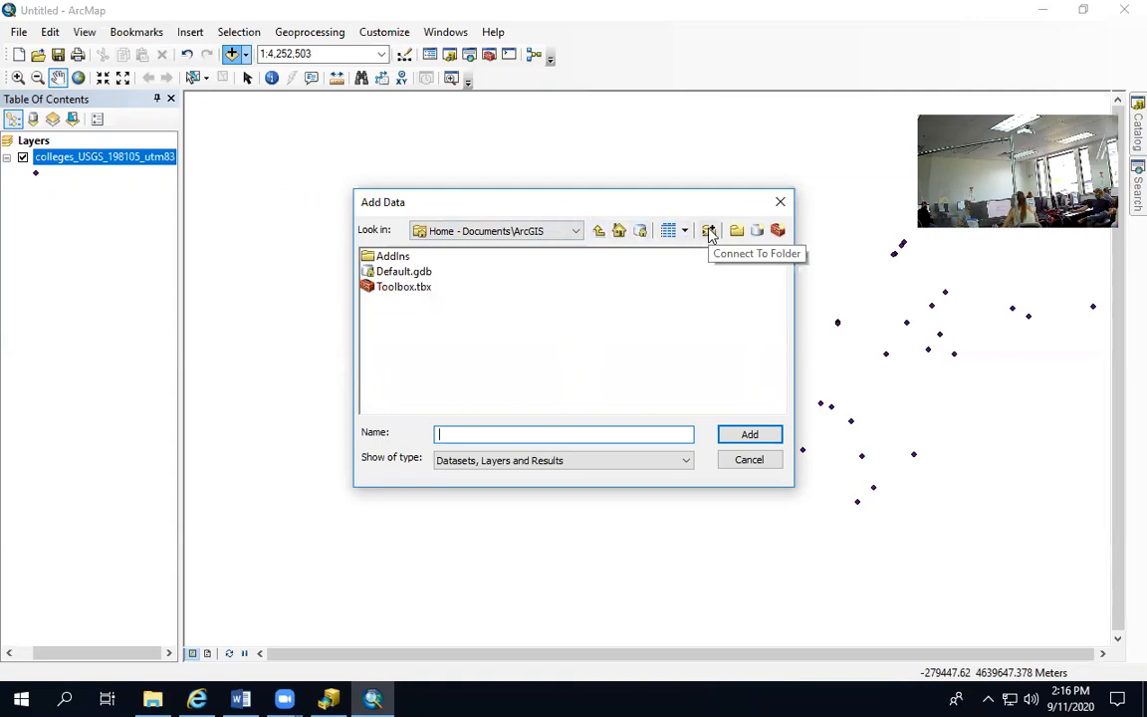
click(598, 232)
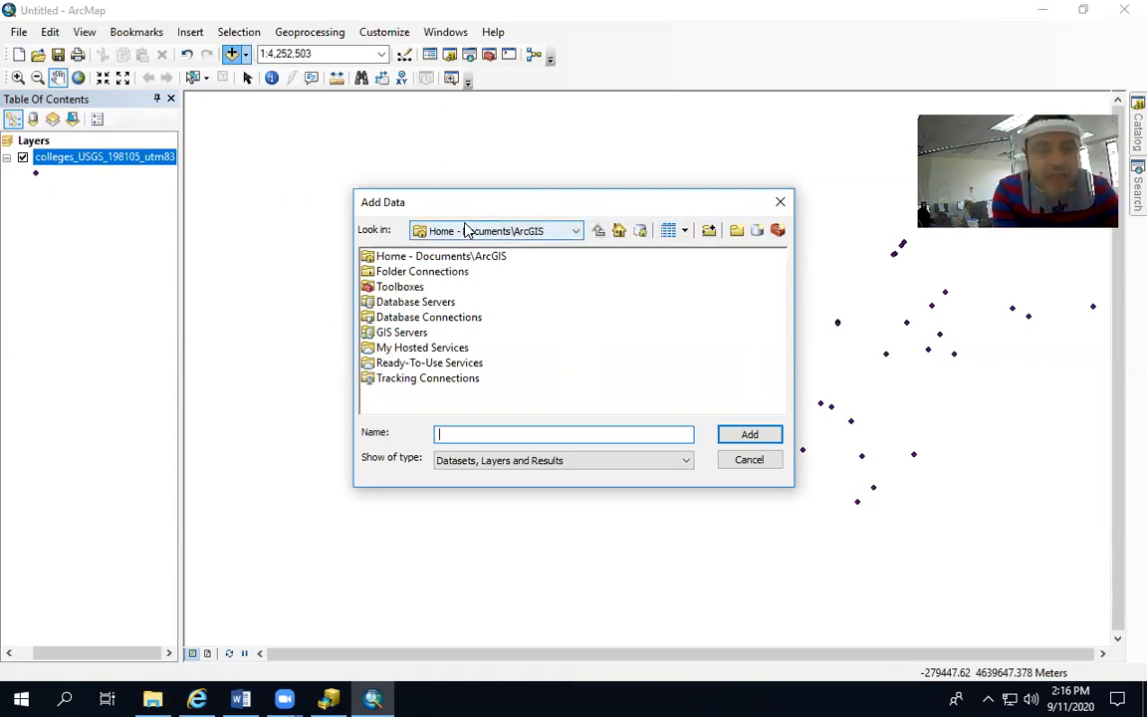
click(708, 230)
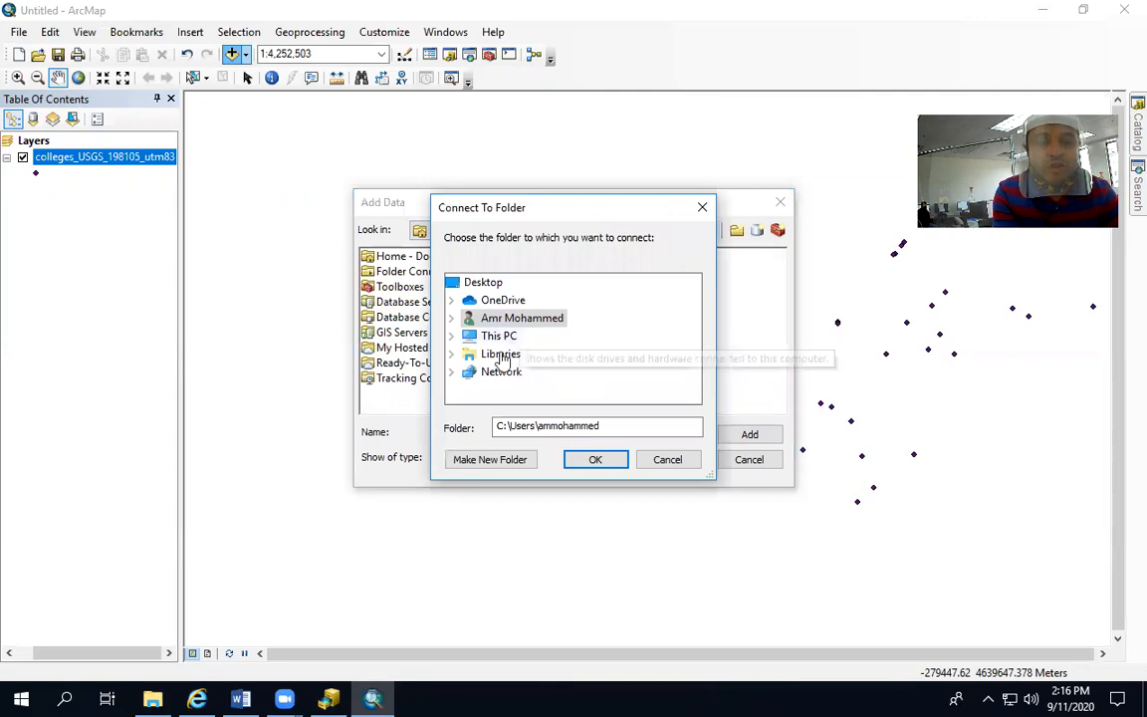
click(452, 336)
scroll(498, 349, down, 3)
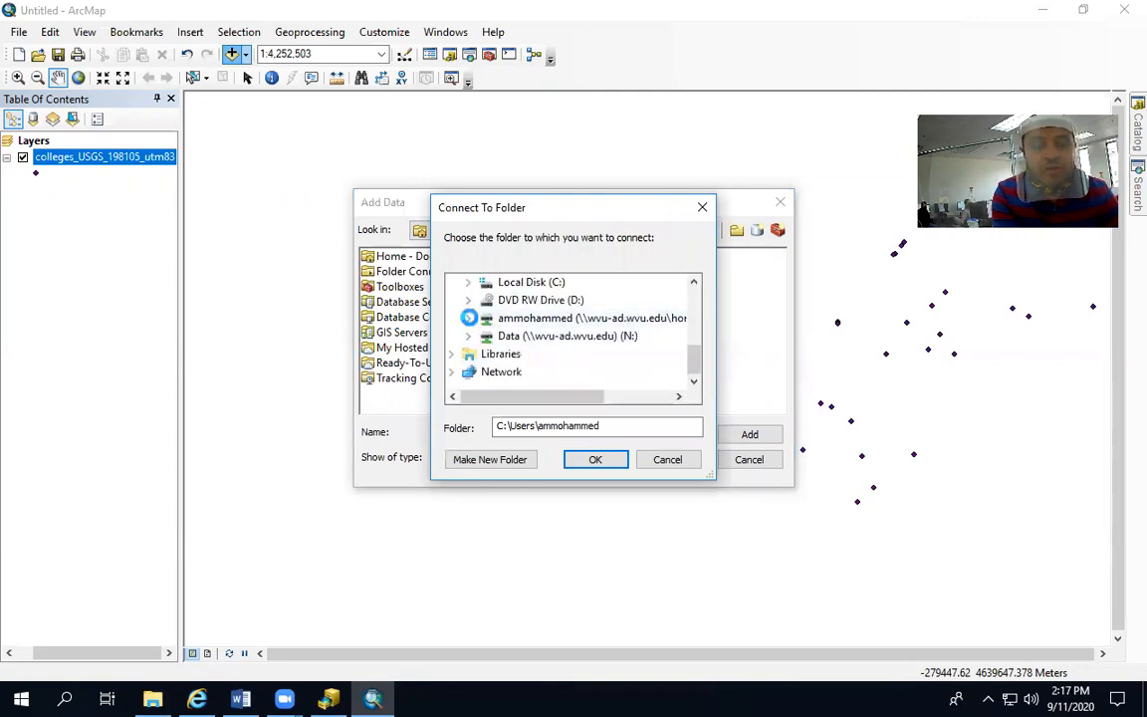
click(468, 317)
scroll(545, 356, down, 4)
scroll(535, 364, up, 2)
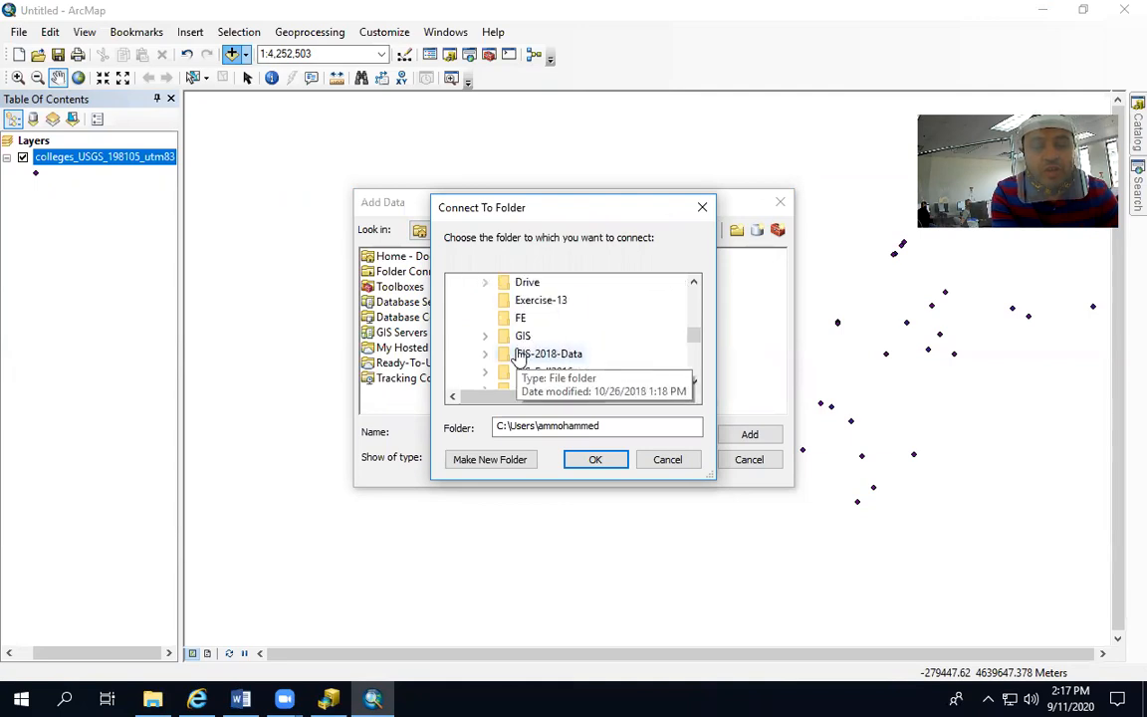
click(508, 336)
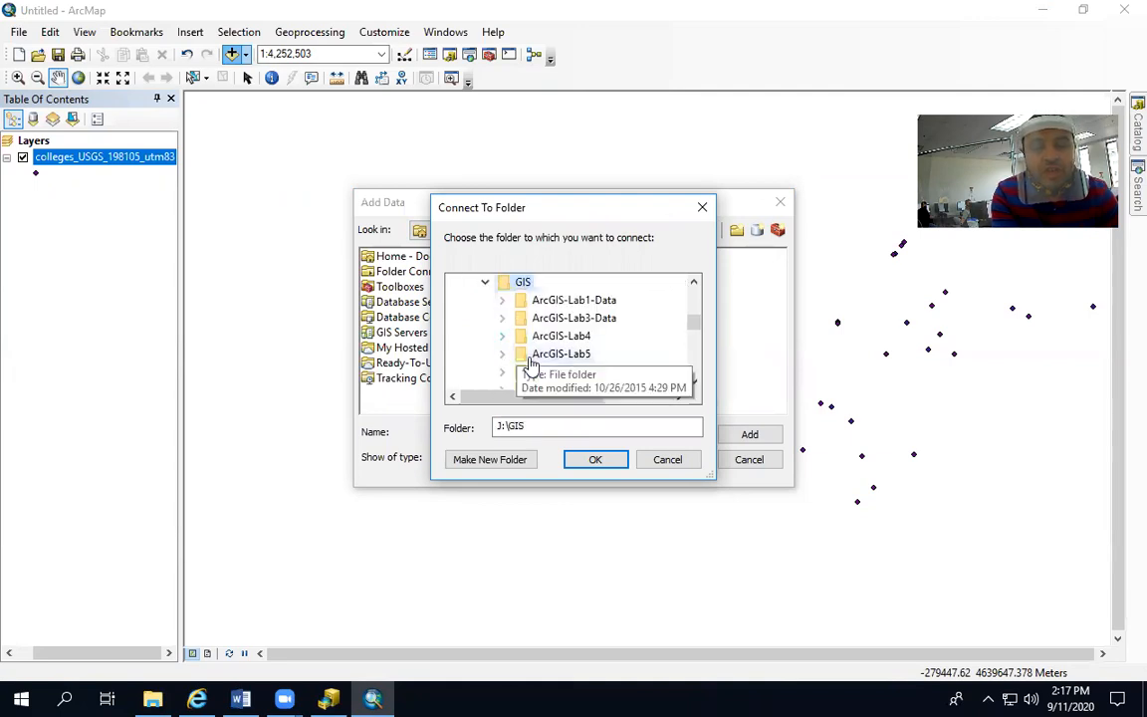
click(595, 457)
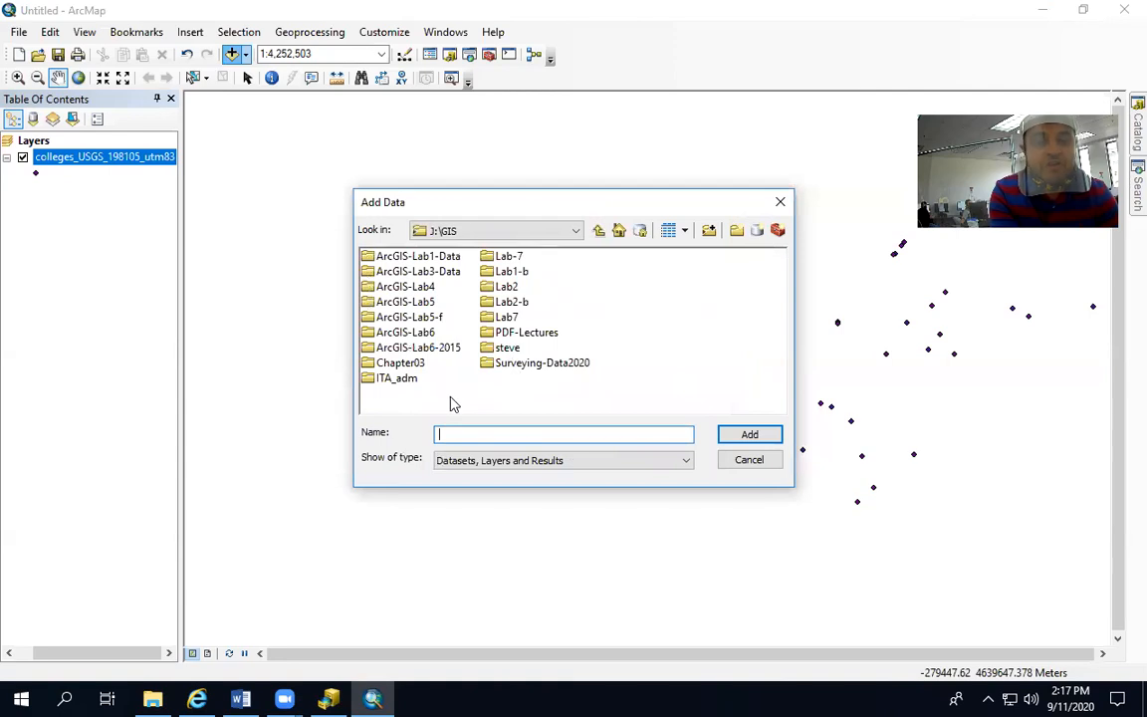
Add colleges_USGS_198105_utm831.shp and colleges_USGS_NewCS.shp from the colleges folder in Lab2-b\Lab2, dismissing the coordinate system warning
double_click(503, 302)
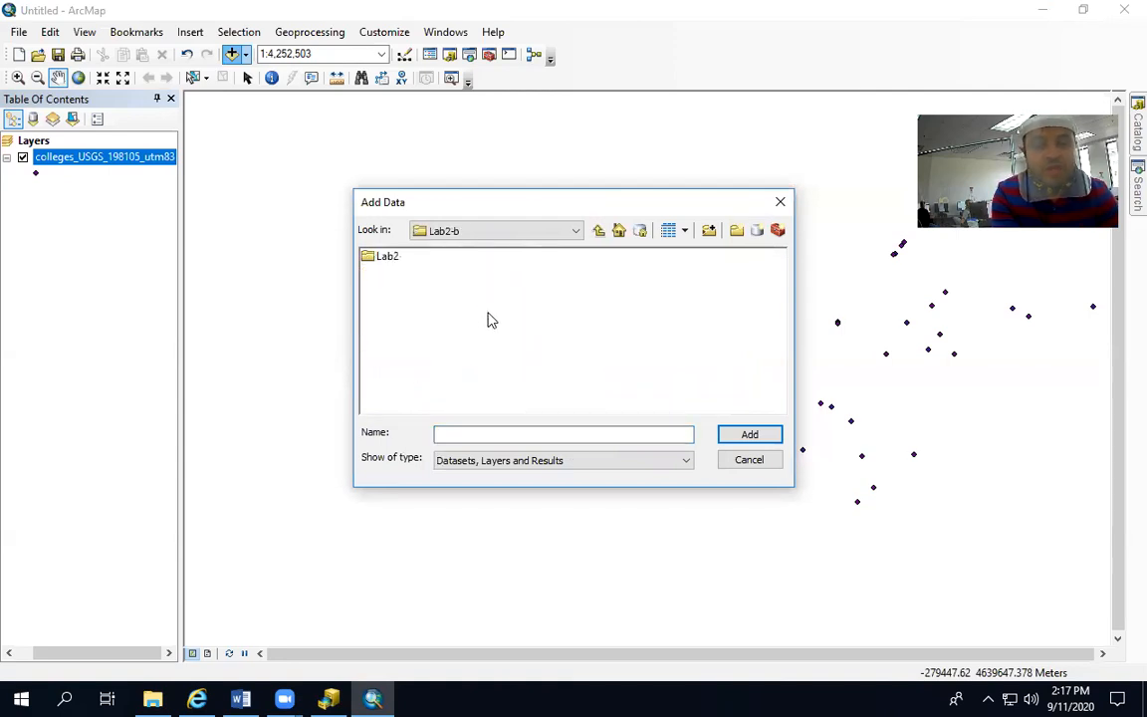
double_click(383, 258)
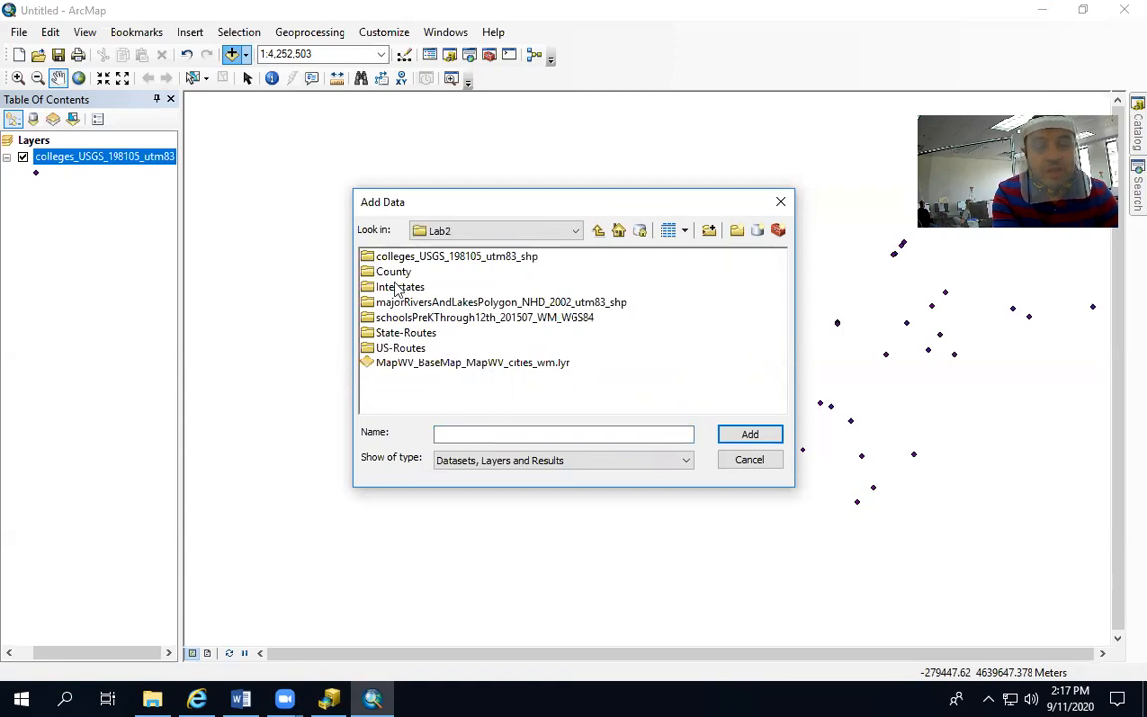
double_click(377, 258)
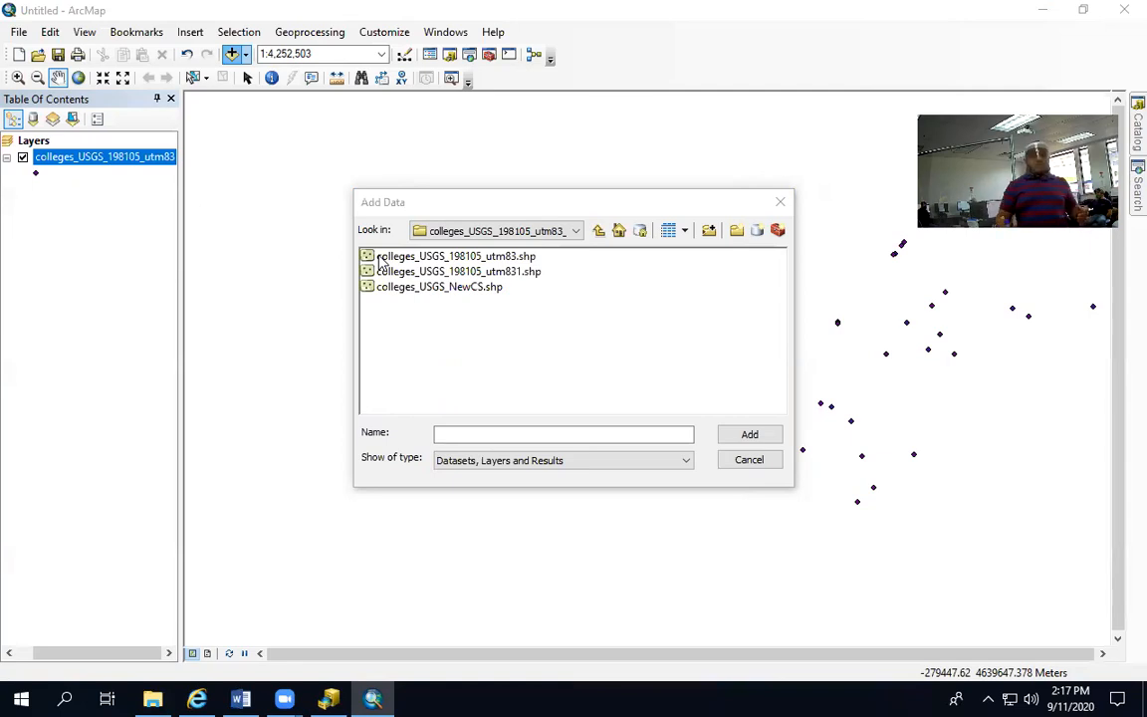
click(423, 259)
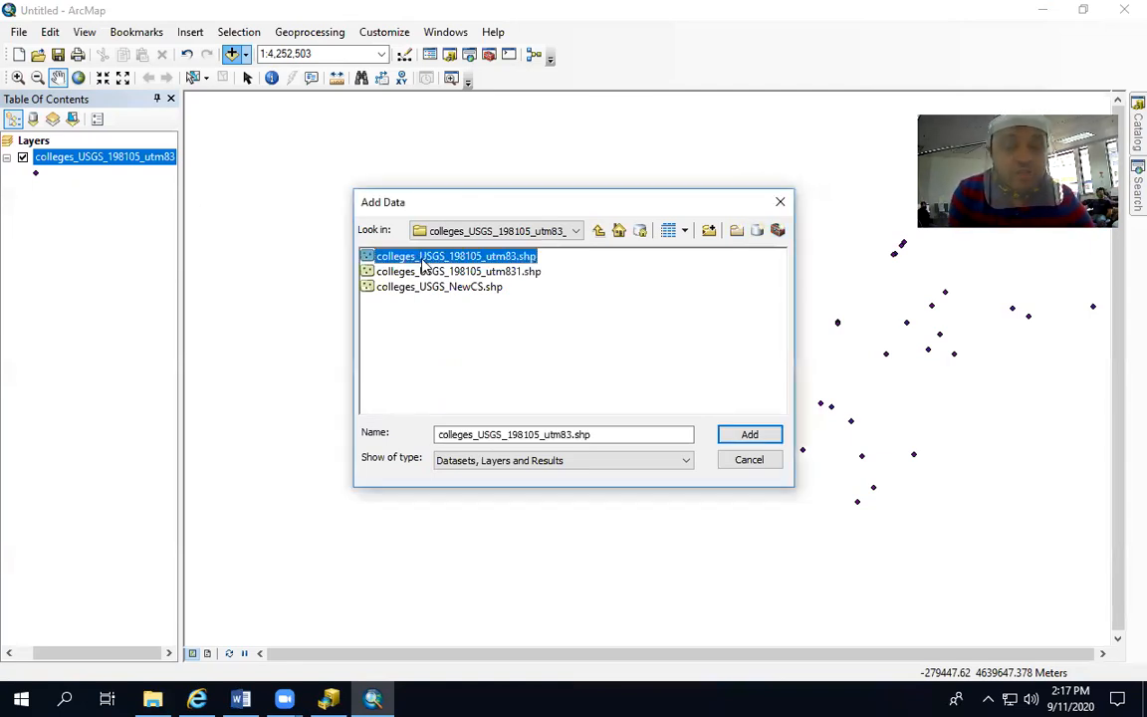
click(404, 273)
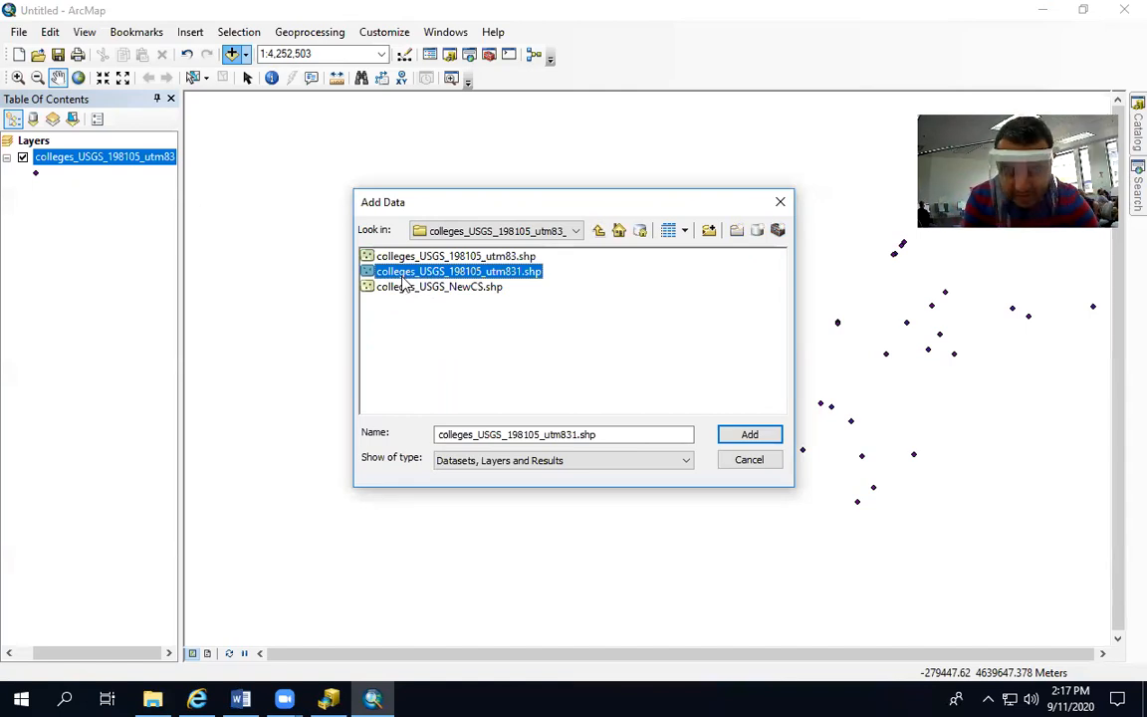
ctrl+click(405, 288)
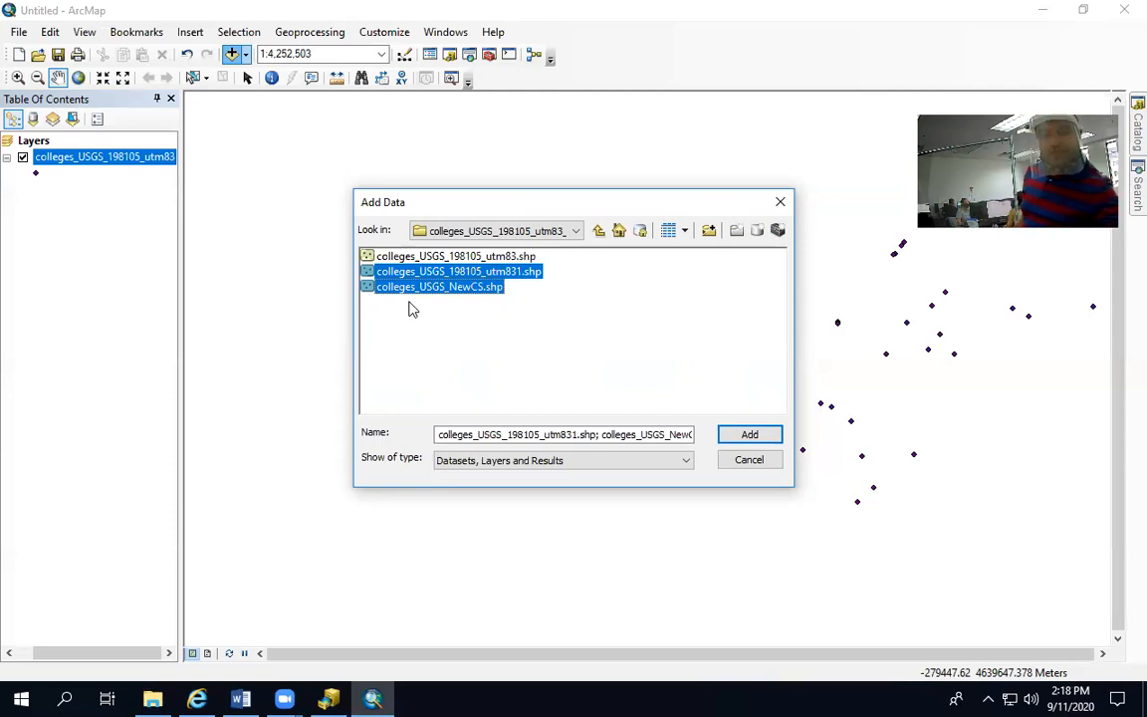
click(762, 435)
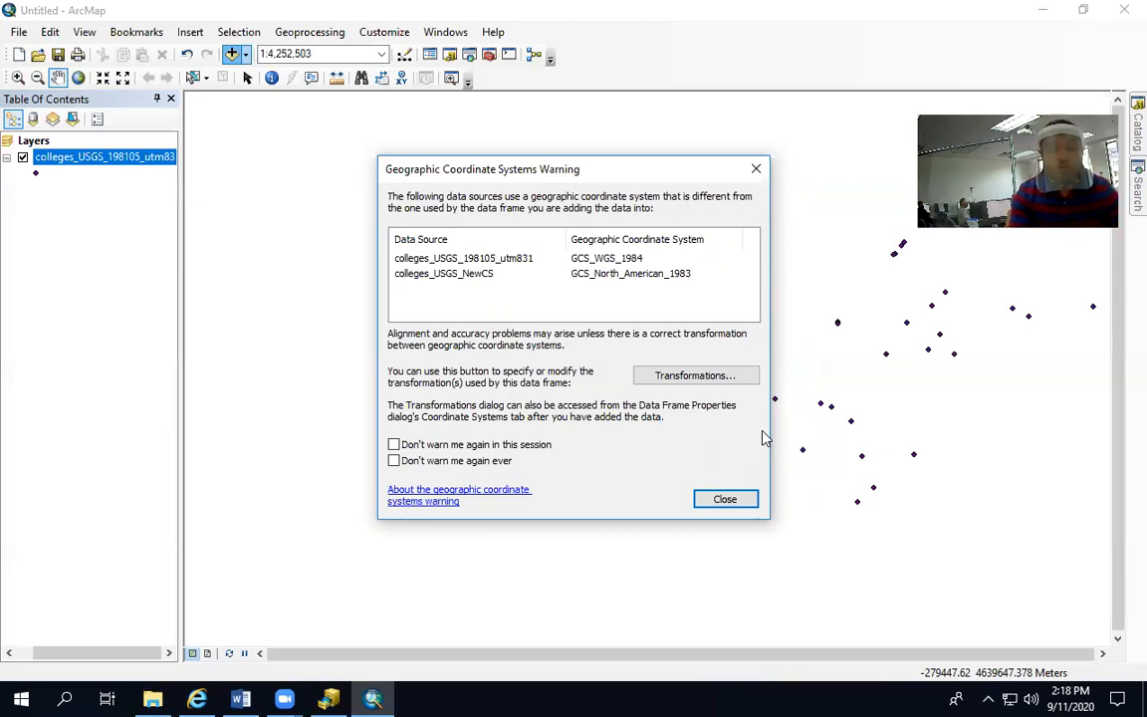
click(709, 499)
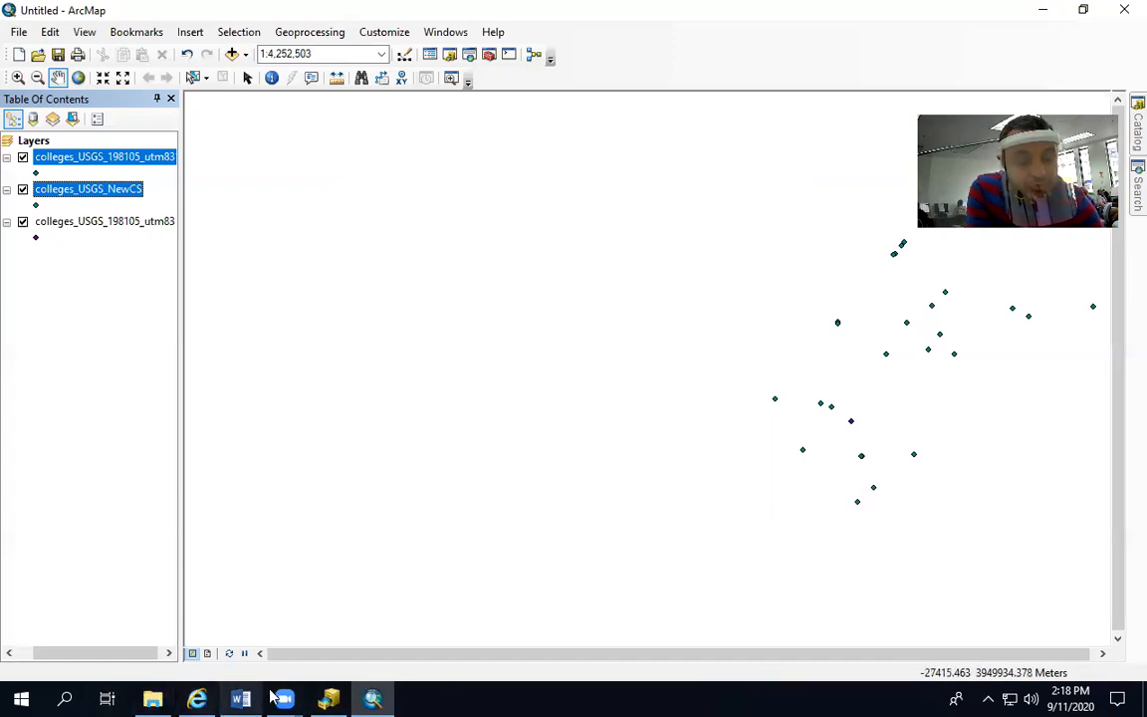
Bring ArcCatalog back up and restore ArcMap to half the screen beside it
click(329, 698)
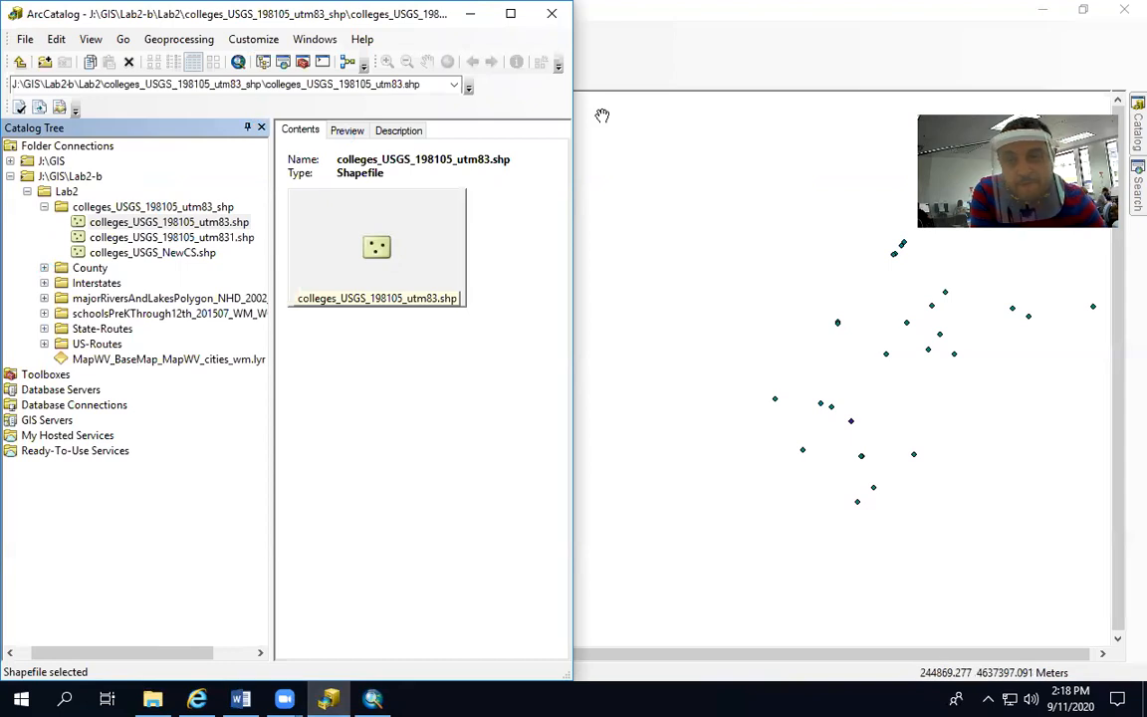
click(1083, 10)
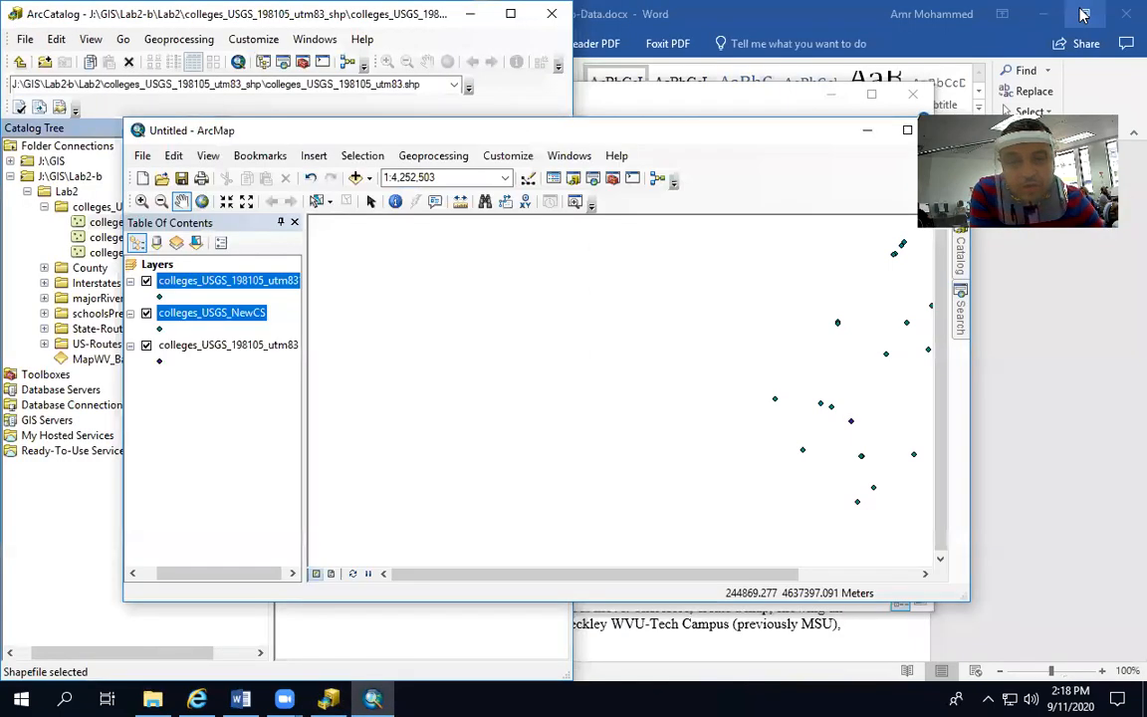
drag(674, 126, 1145, 119)
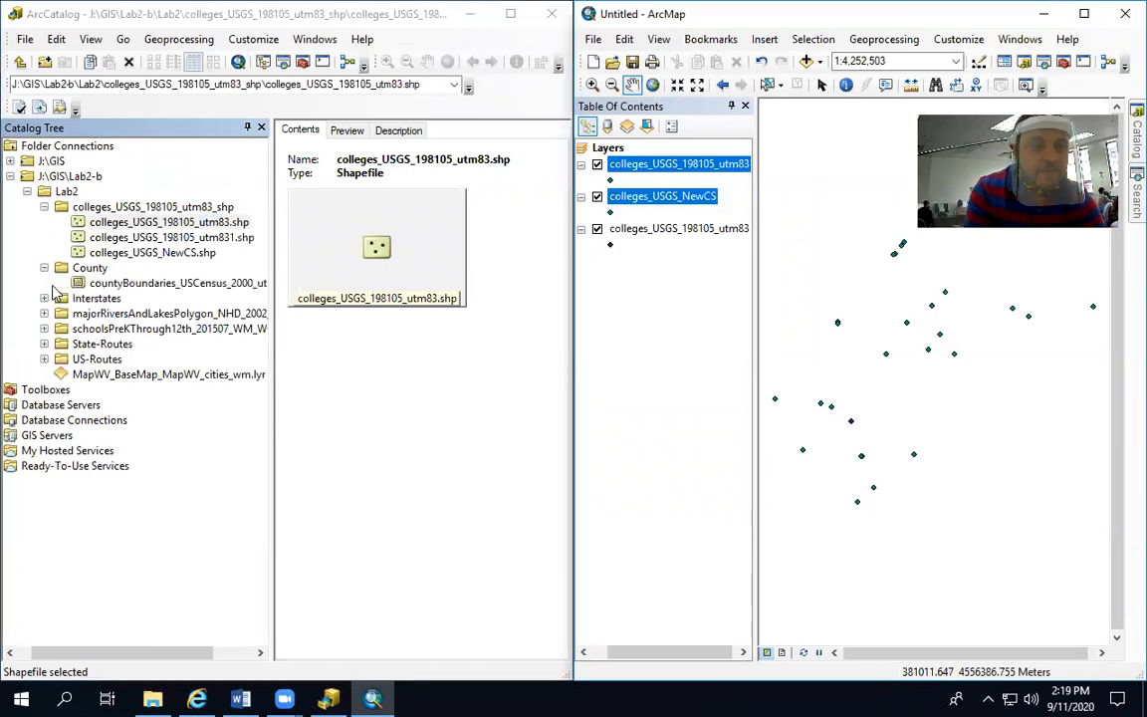
Add countyBoundaries_USCensus_2000_utm83.shp from the County folder to the map, dismissing the coordinate system warning
click(126, 285)
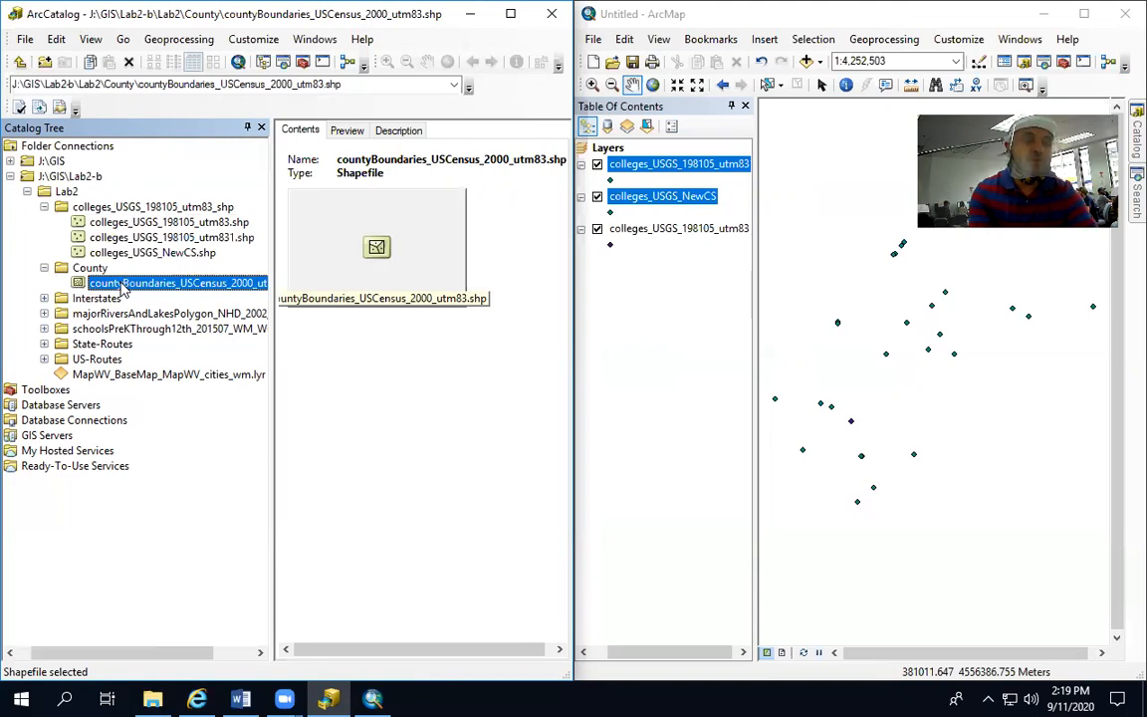
drag(122, 288, 313, 301)
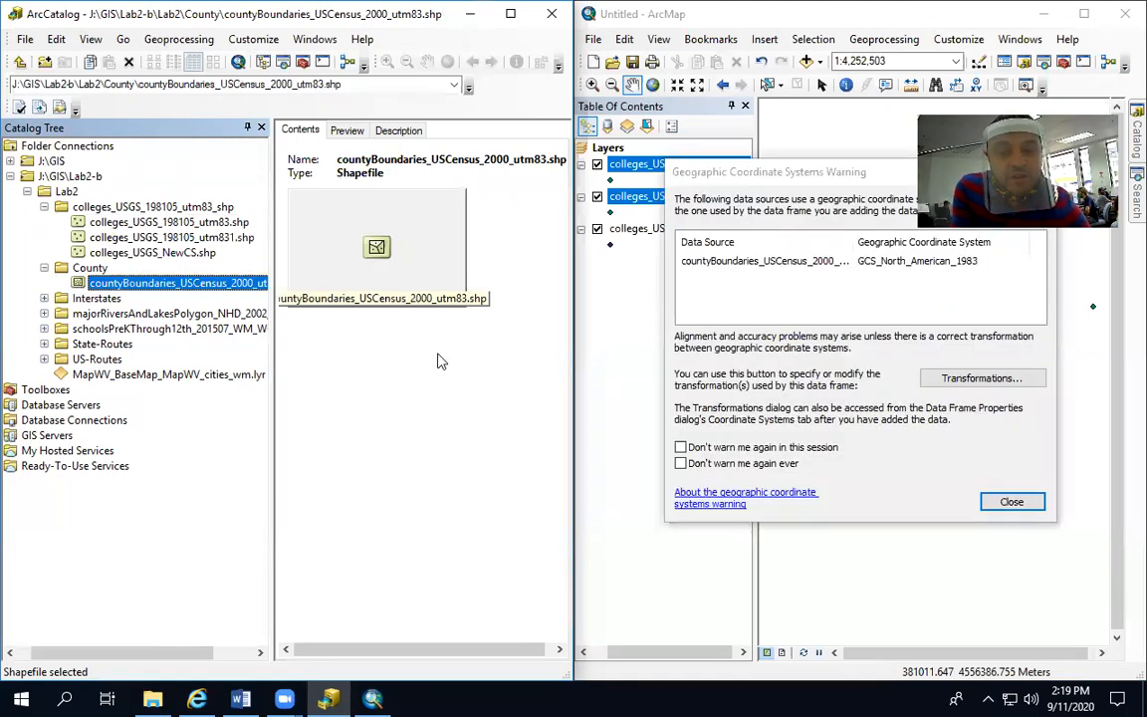
click(1030, 504)
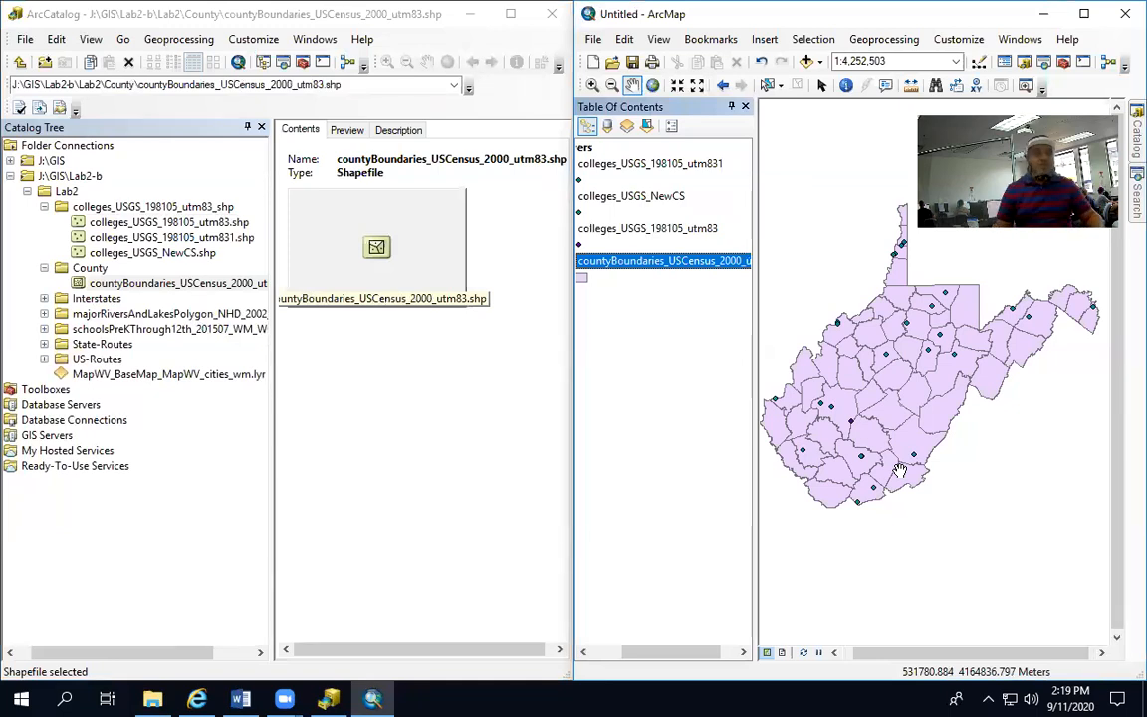
Add Interstate.shp from the Interstates folder to the map, dismissing the coordinate system warning
click(44, 299)
click(114, 314)
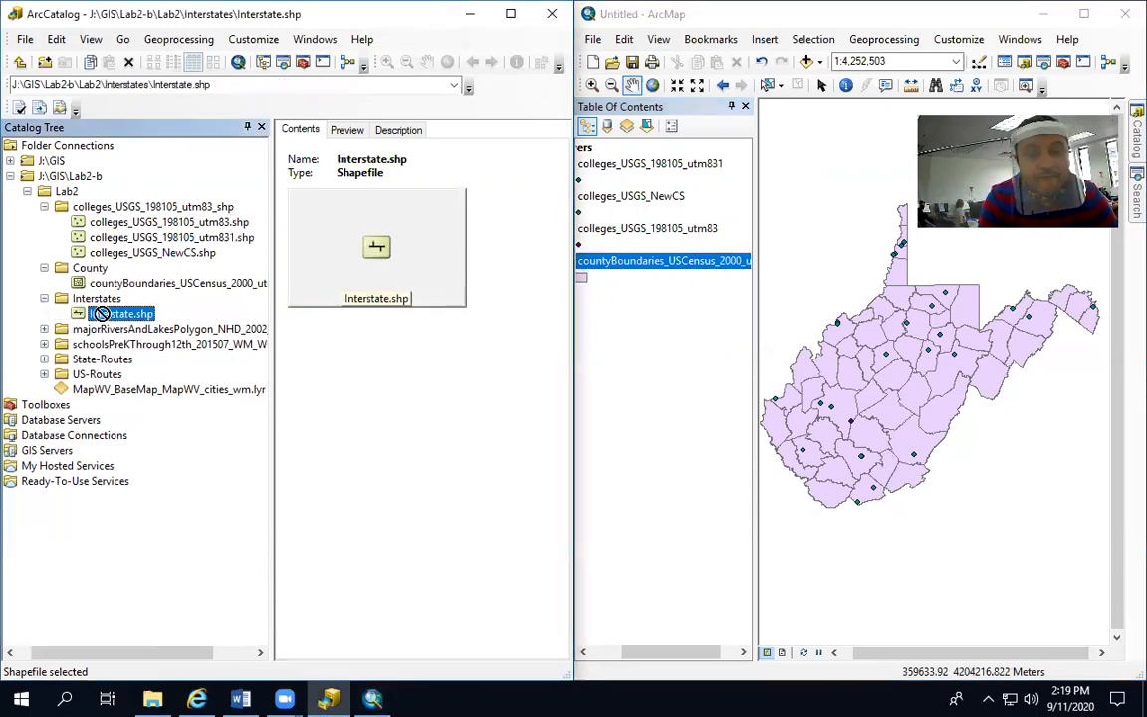
drag(791, 388, 796, 370)
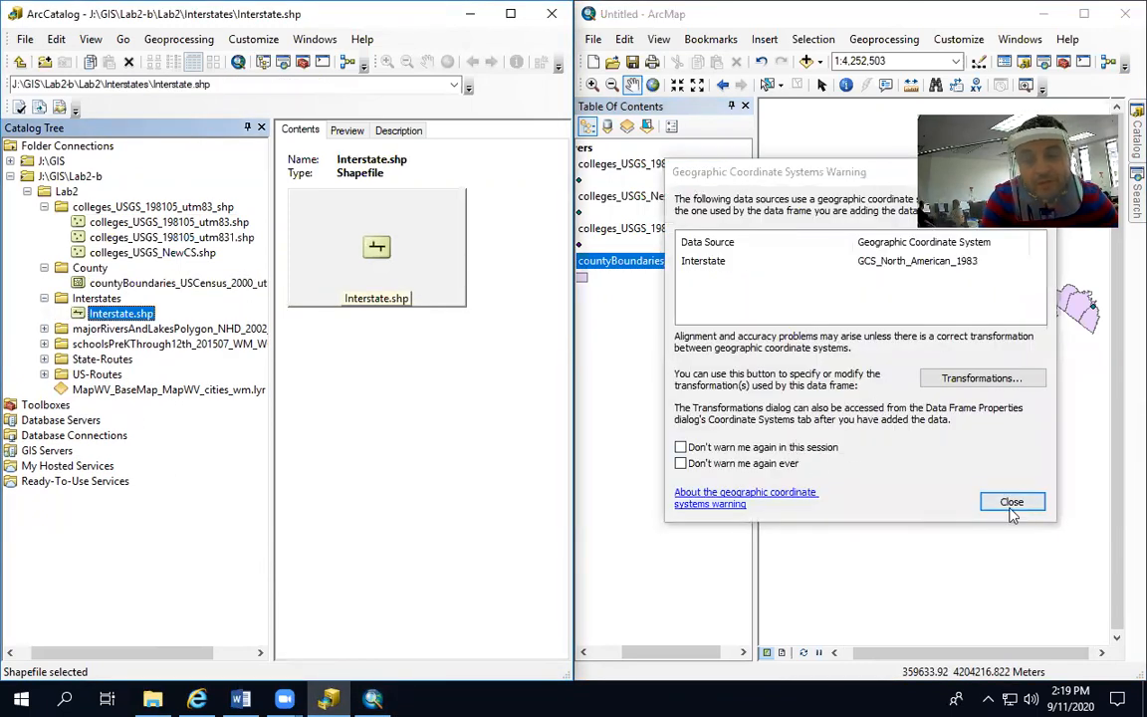
click(1014, 501)
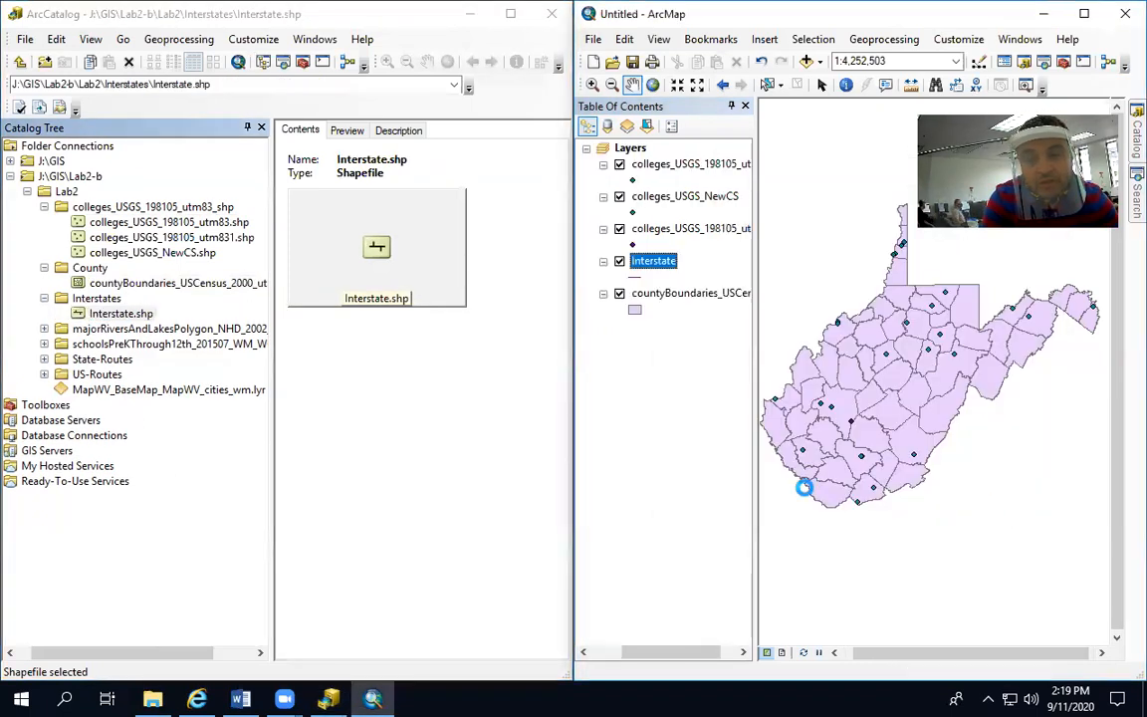
Add majorRiversAndLakesPolygon_NHD_2002_utm83.shp from its Lab2 folder to the map, dismissing the coordinate system warning
click(44, 329)
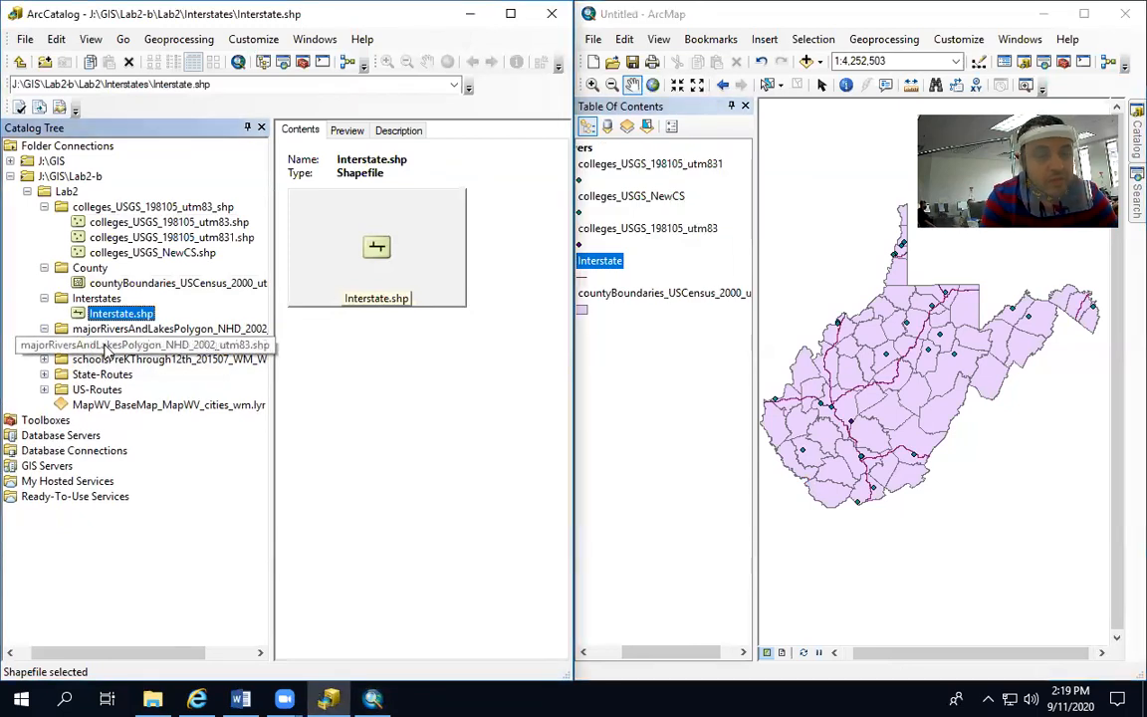
click(112, 345)
drag(115, 345, 837, 369)
click(1012, 502)
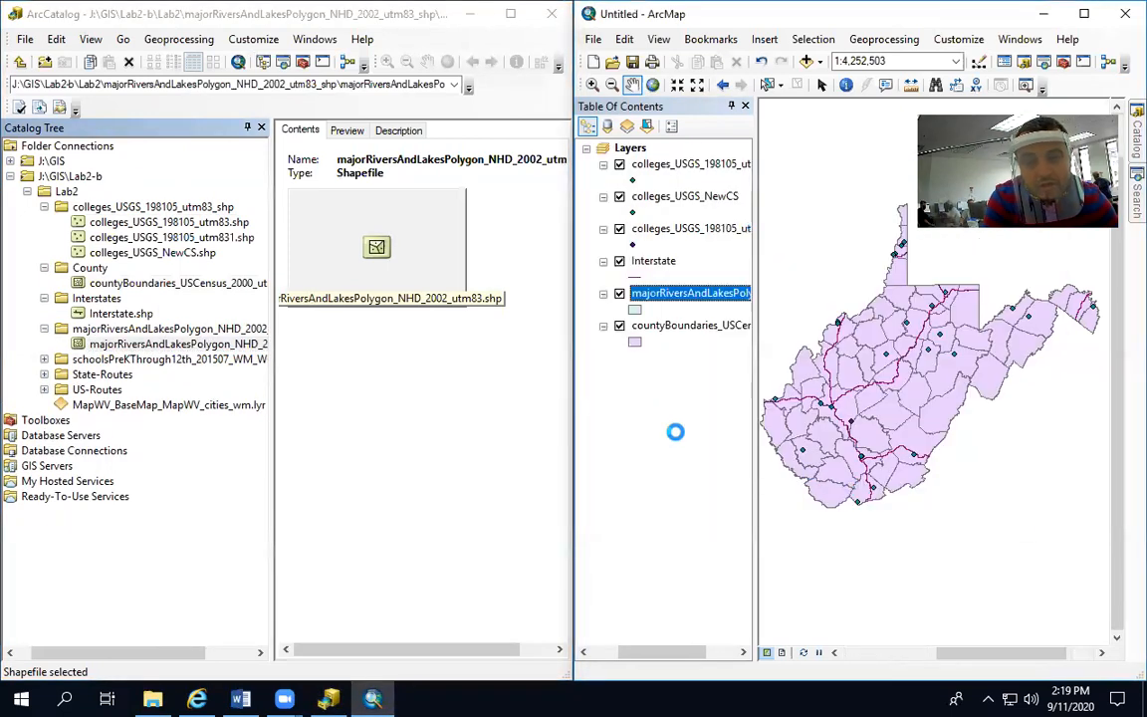
Add schoolsPreKThrough12th_201507_WM_WGS84.shp from its Lab2 folder to the map, dismissing the coordinate system warning
click(43, 359)
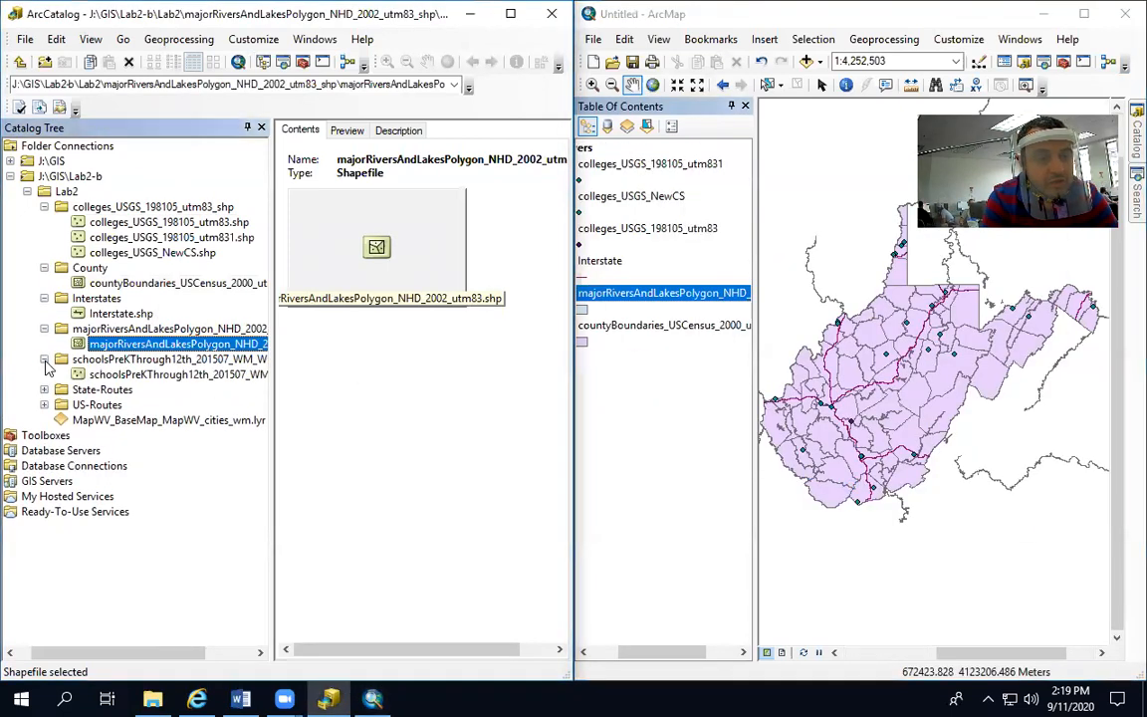
drag(119, 374, 904, 442)
click(1012, 502)
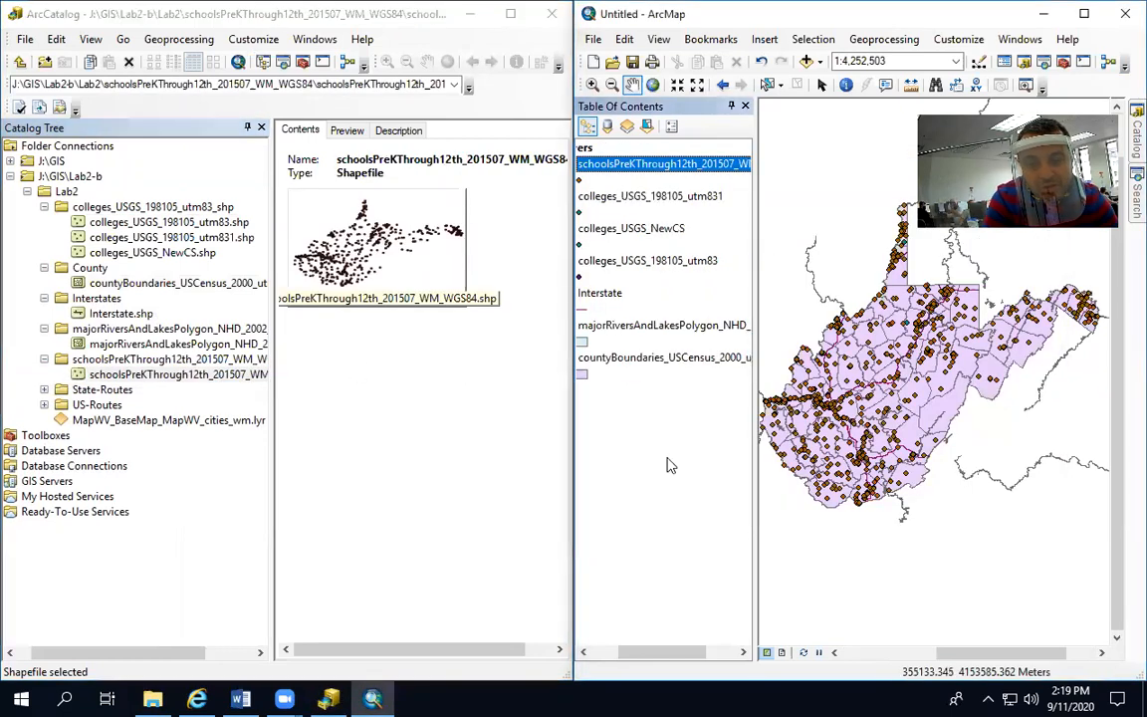
Add roadsStateRoutes_WVDOTAndSAMB_200910_utm83.shp from the State-Routes folder to the map, dismissing the coordinate system warning
double_click(99, 390)
click(104, 404)
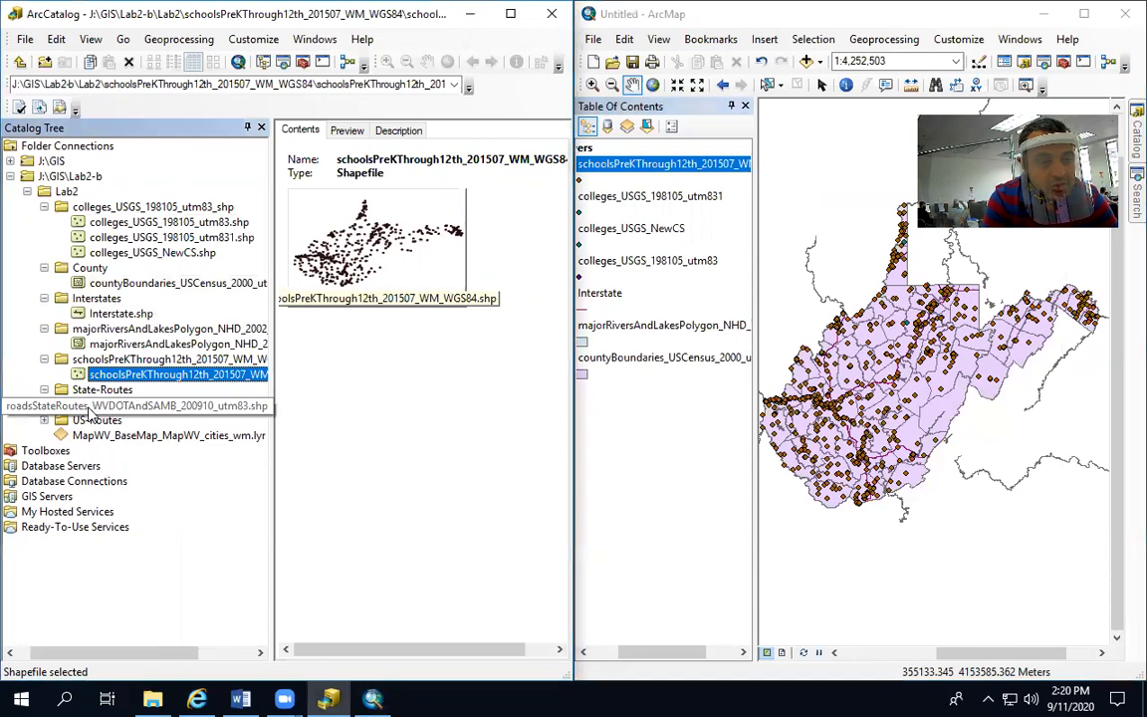
drag(104, 410, 836, 439)
click(991, 501)
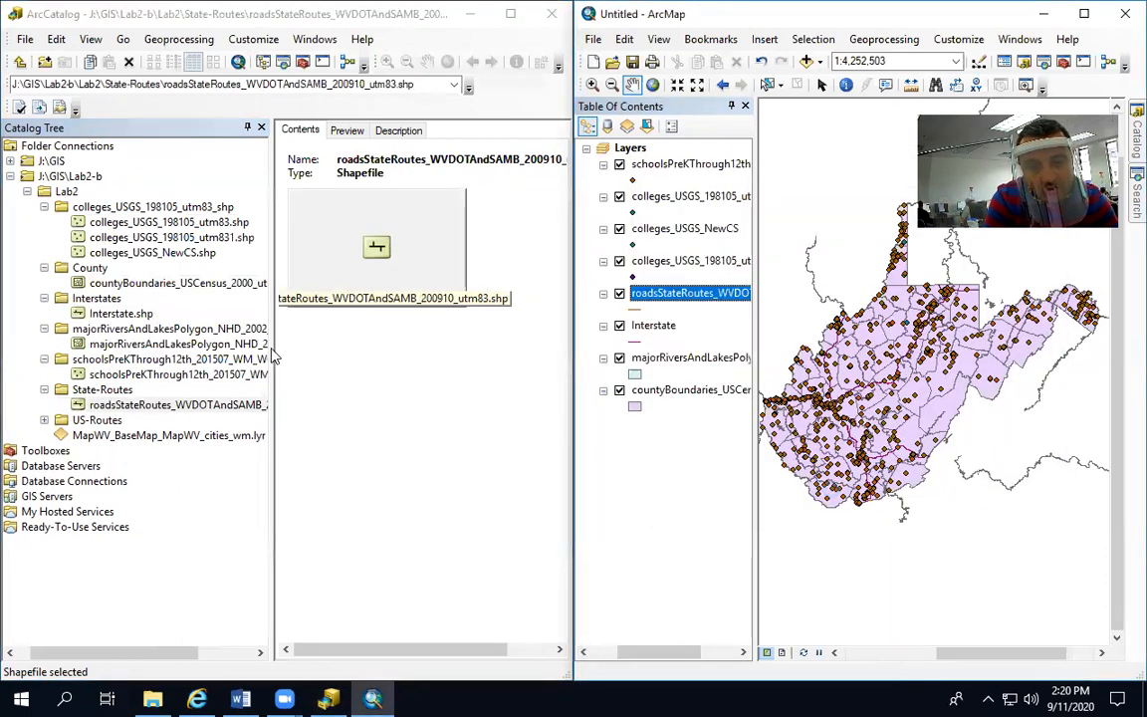
Add roadsUSRoutes_WVDOTAndSAMB_200910_utm83.shp from the US-Routes folder to the map, dismissing the coordinate system warning
click(44, 421)
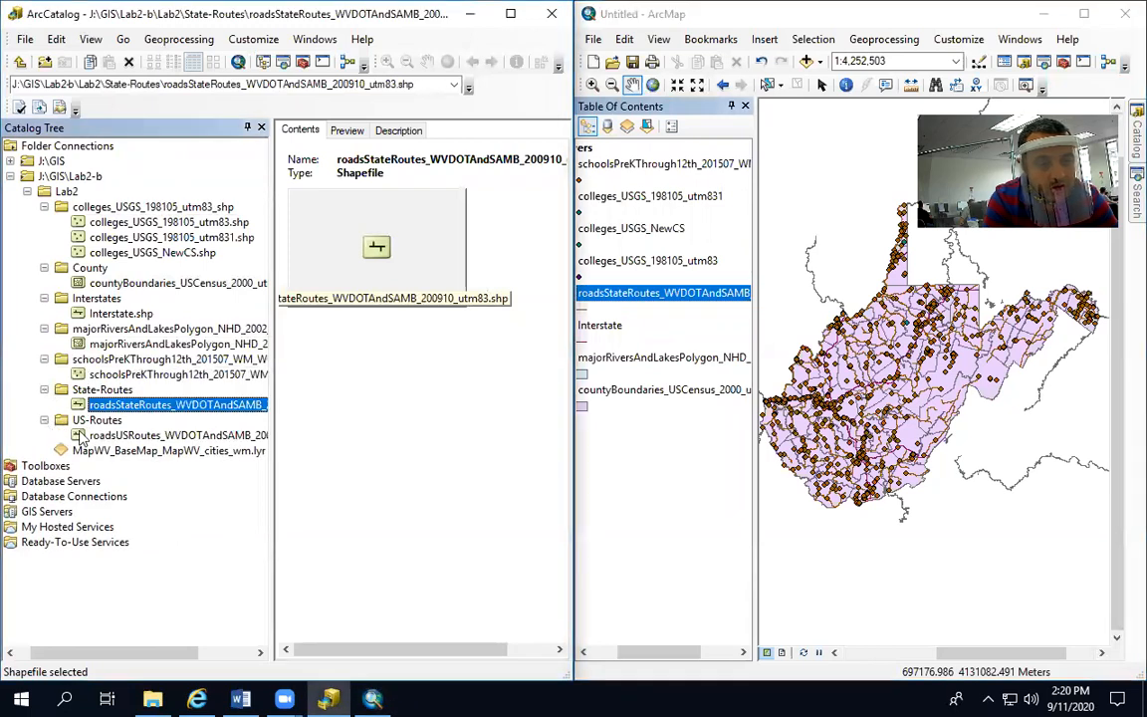
drag(110, 438, 849, 379)
click(1012, 501)
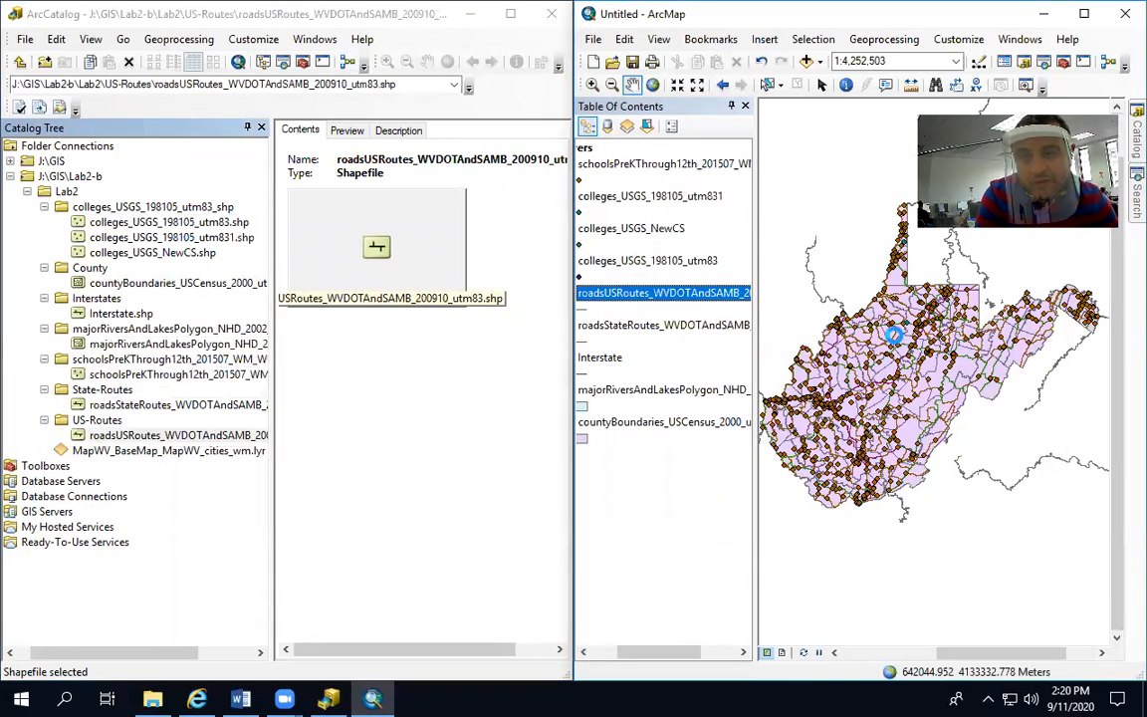
Maximize ArcMap and zoom the map in on West Virginia from the full extent
click(1085, 14)
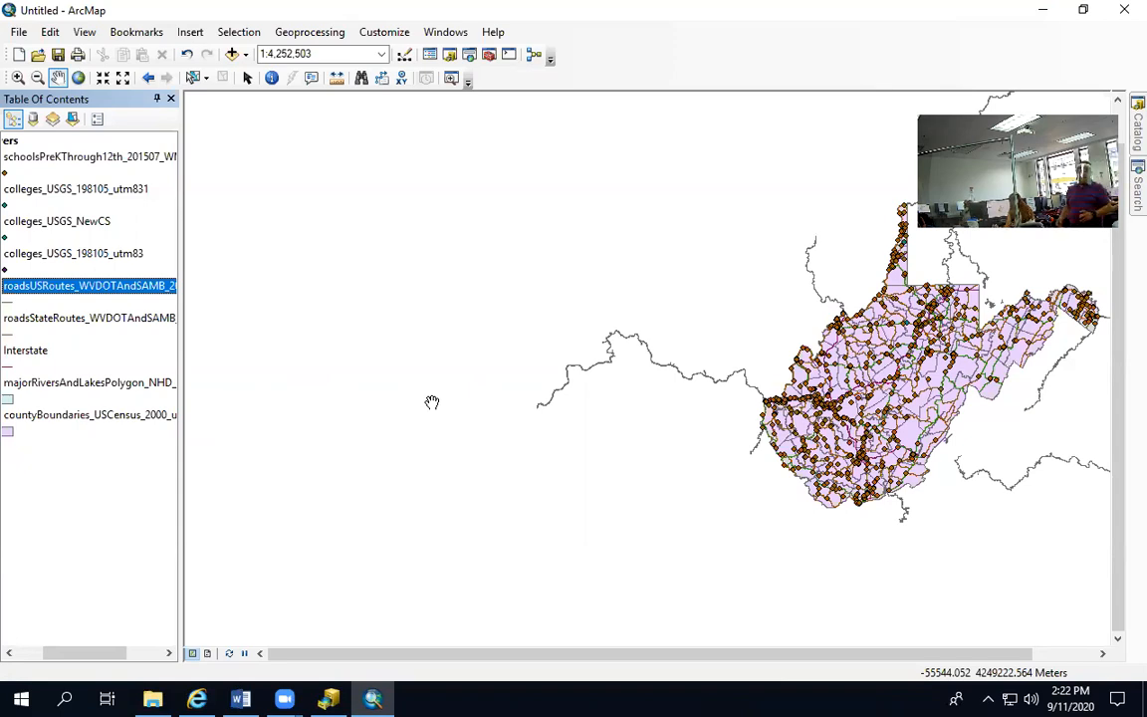
drag(486, 278, 262, 297)
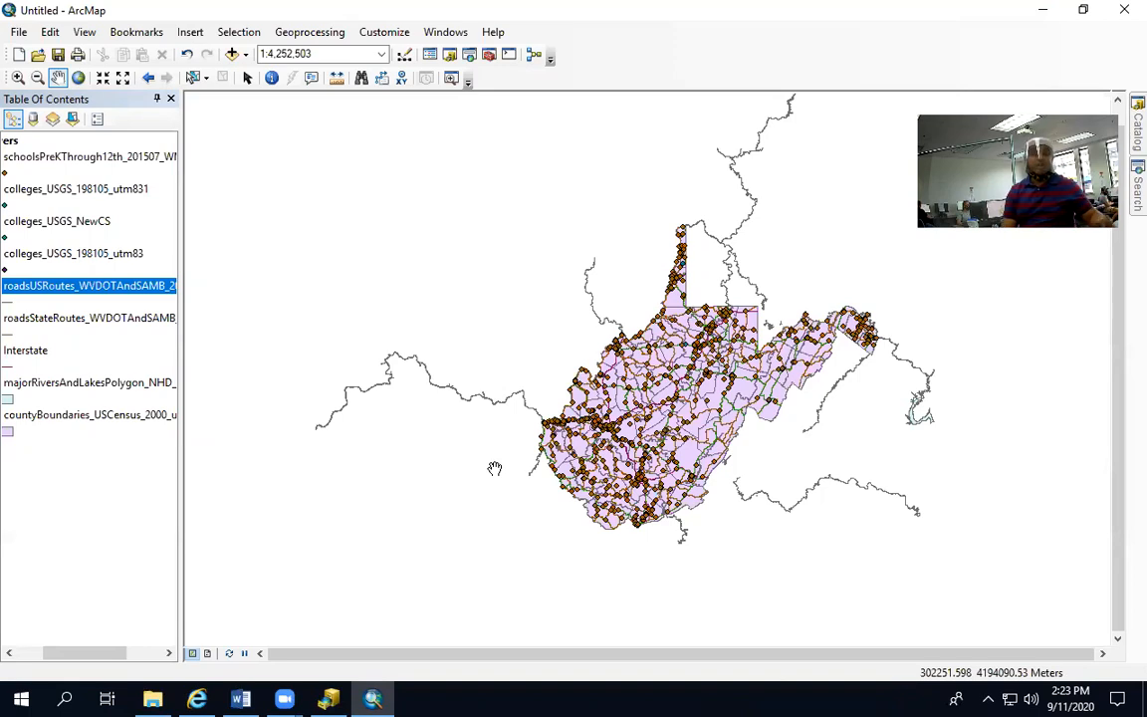
click(78, 79)
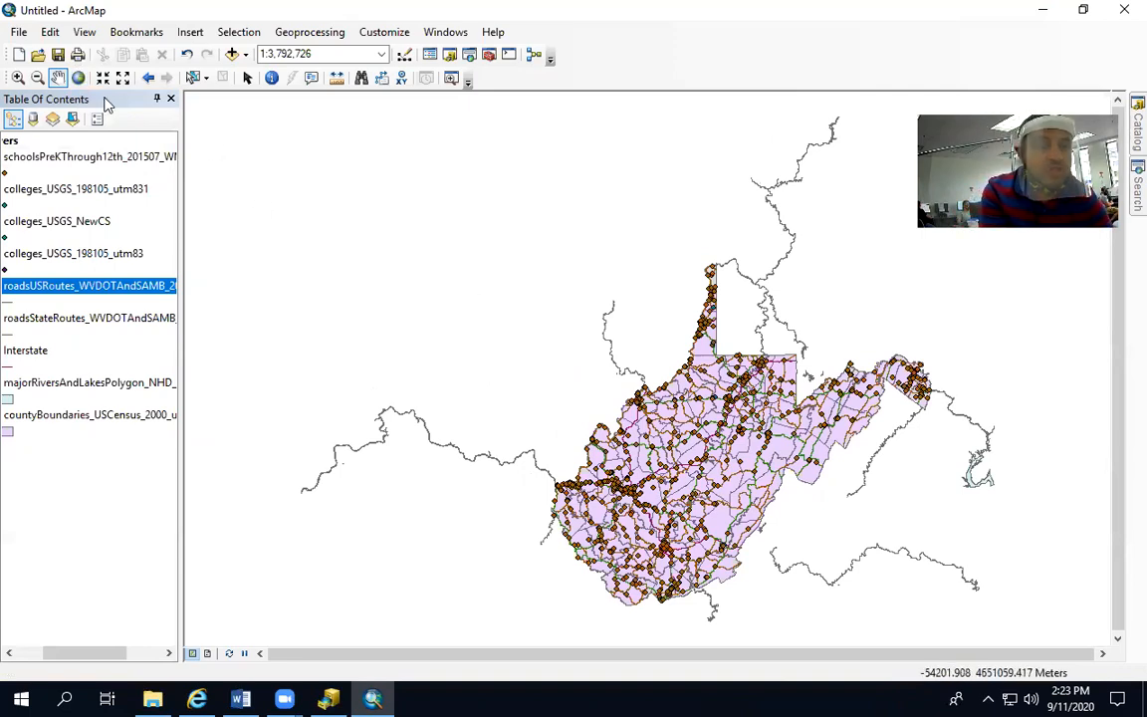
click(18, 78)
drag(474, 262, 938, 614)
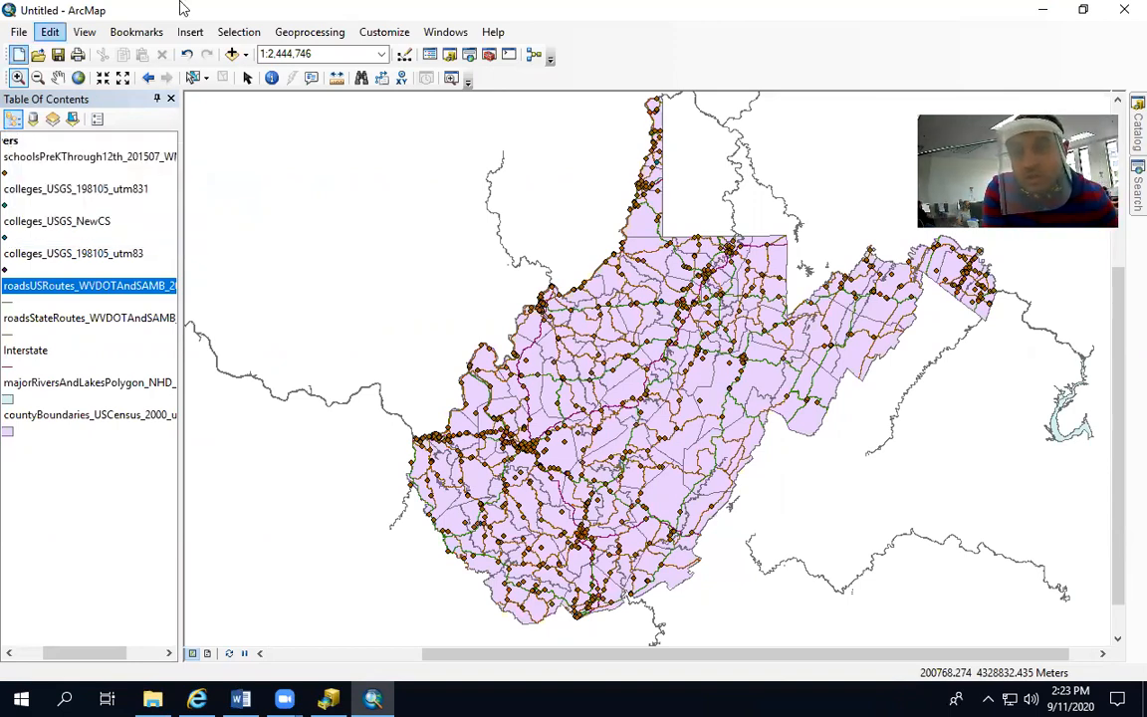
Rename the schoolsPreKThrough12th_201507_WM_WGS84 layer as Schools
drag(60, 654, 5, 655)
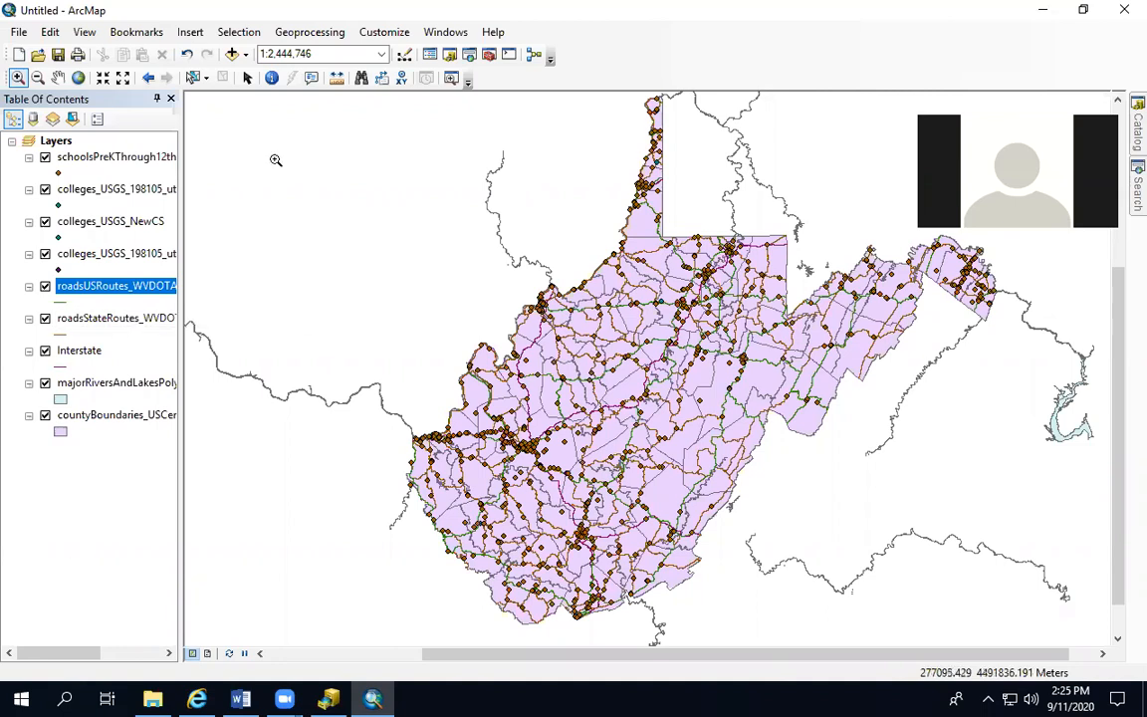
click(81, 159)
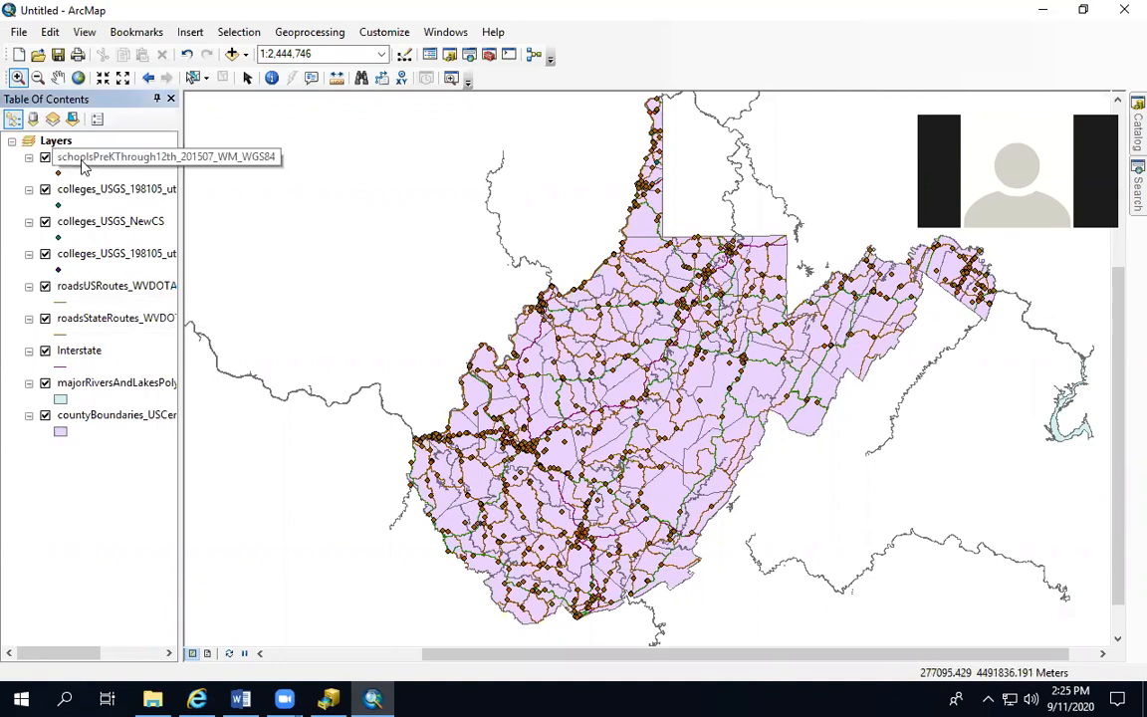
click(83, 160)
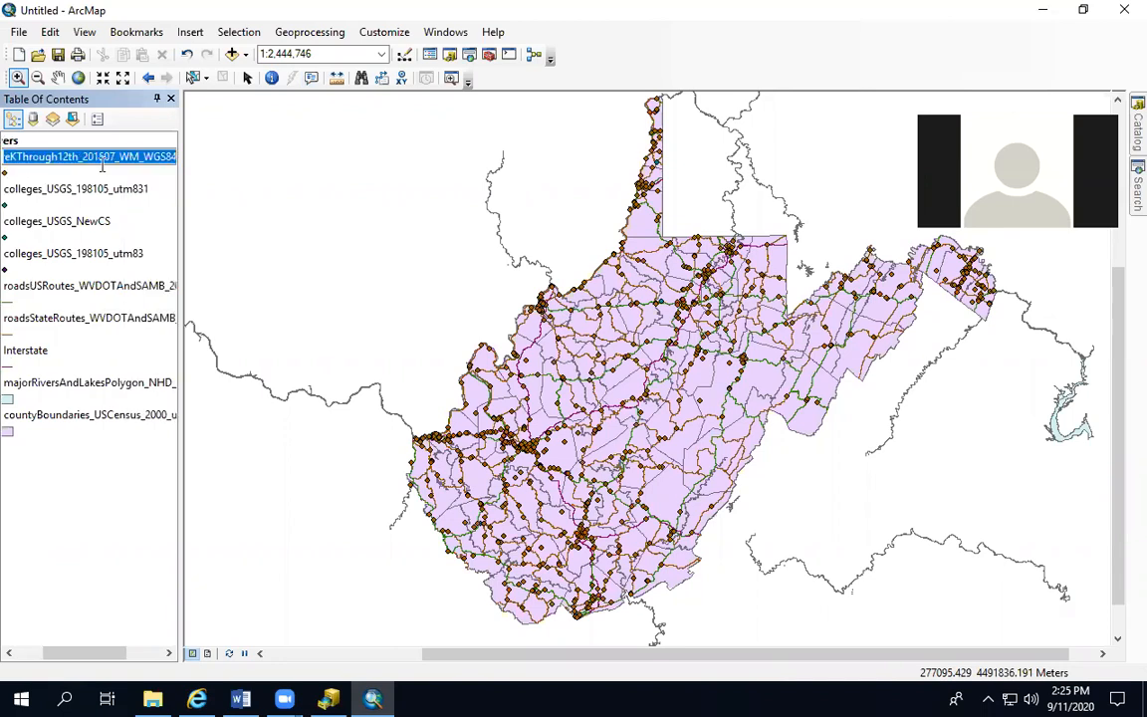
text(Scho)
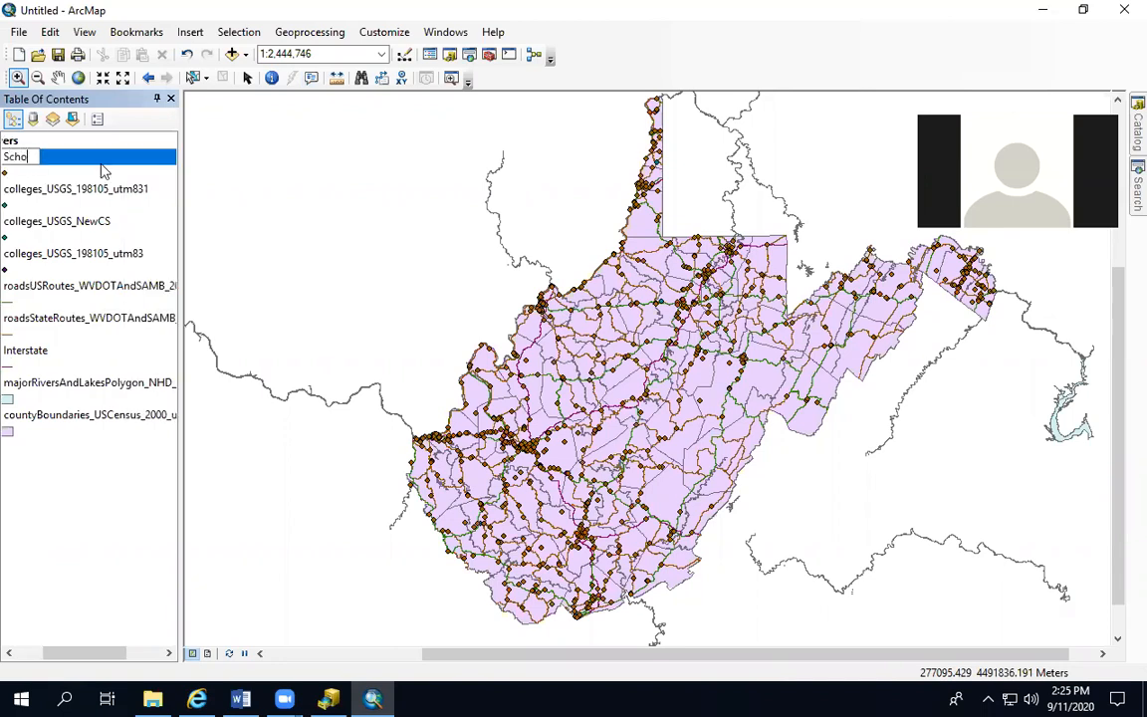
text(ols)
key(Return)
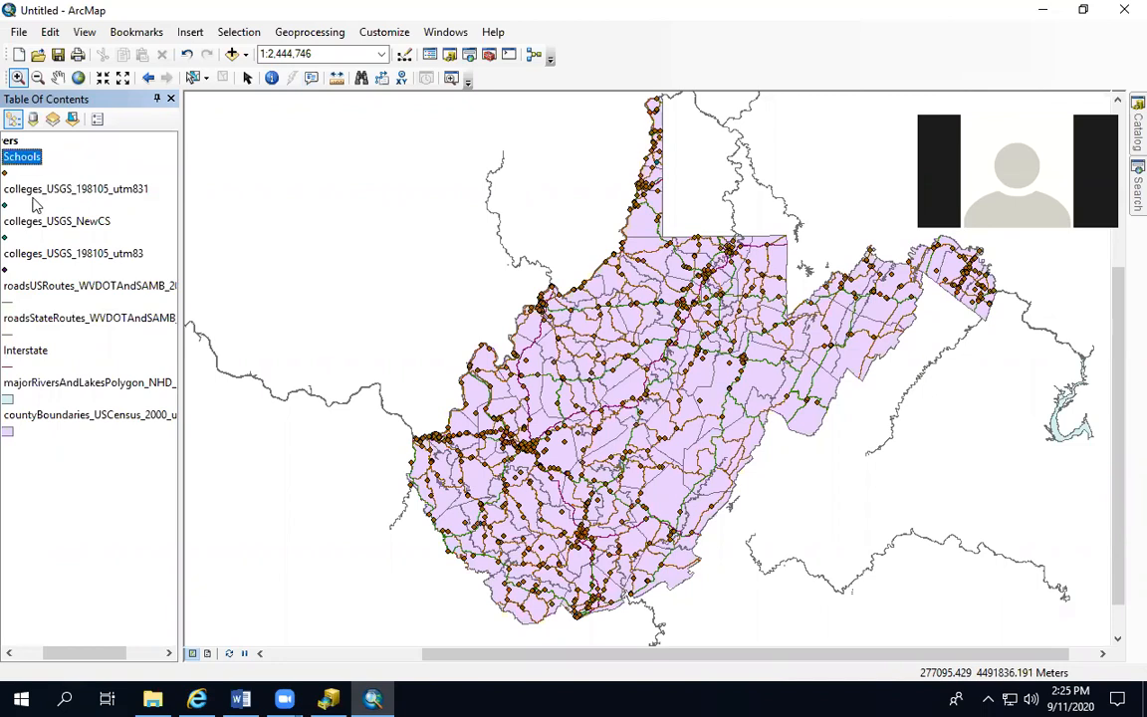
Rename the colleges_USGS_198105_utm831 layer as Colleges
click(23, 654)
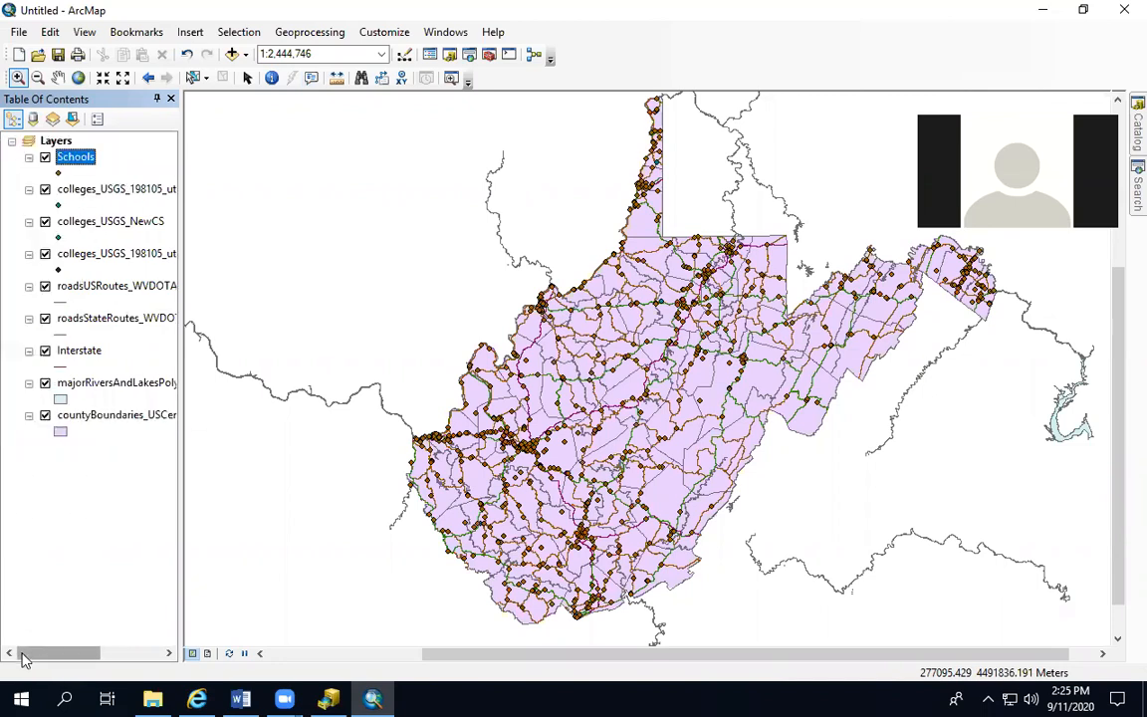
click(75, 198)
click(74, 193)
text(Colleges)
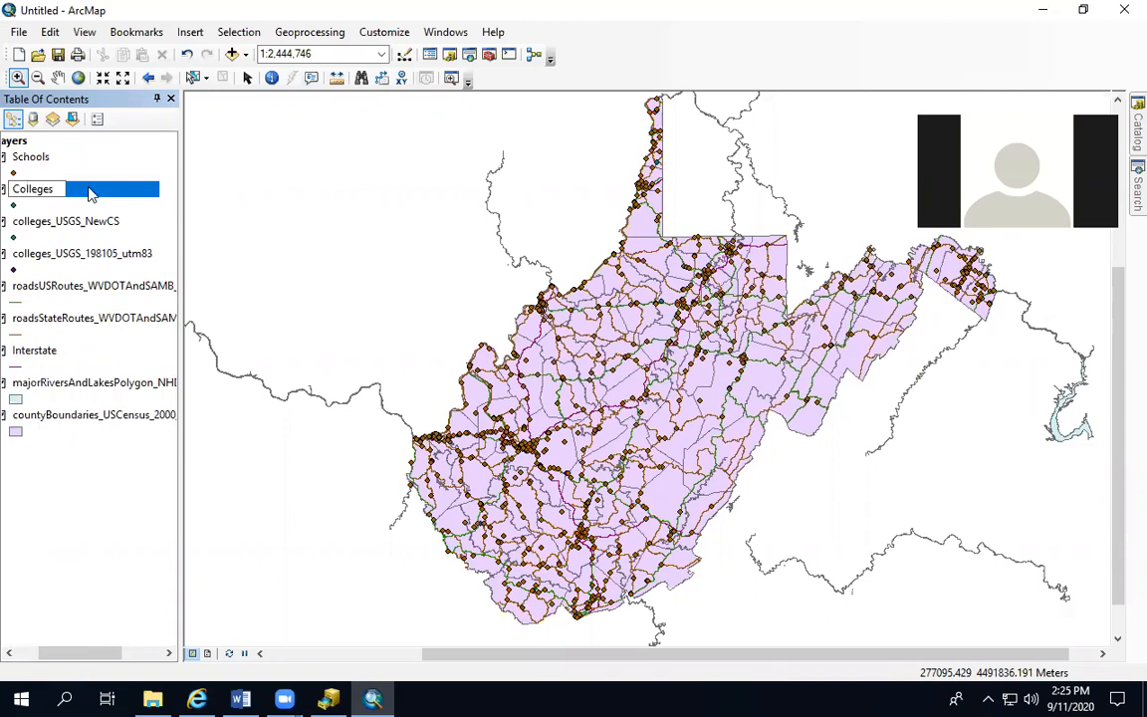
key(Return)
Rename the colleges_USGS_NewCS layer as Colleges-Other
click(40, 228)
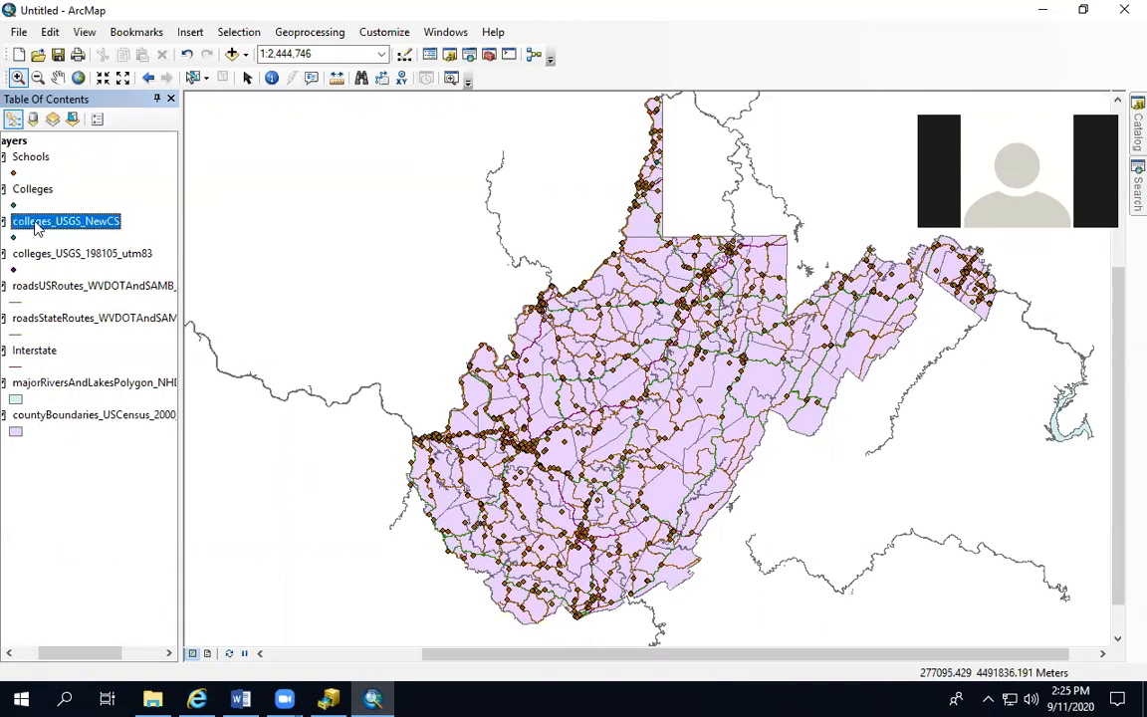
click(36, 223)
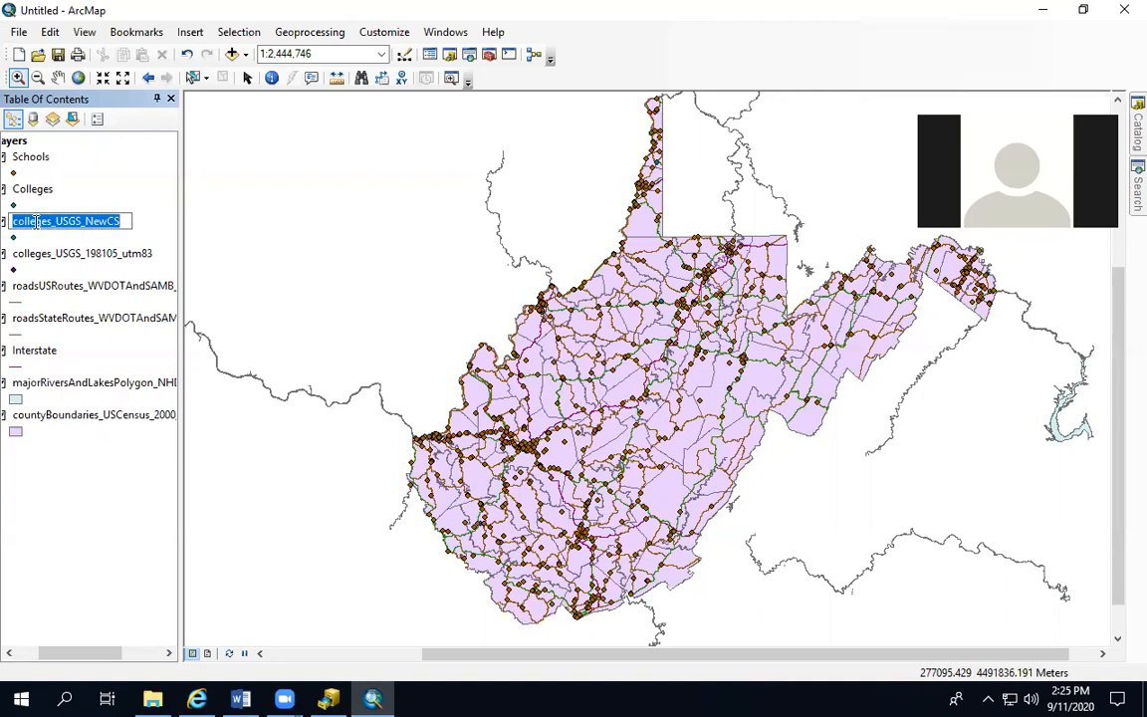
text(Colleges-Other)
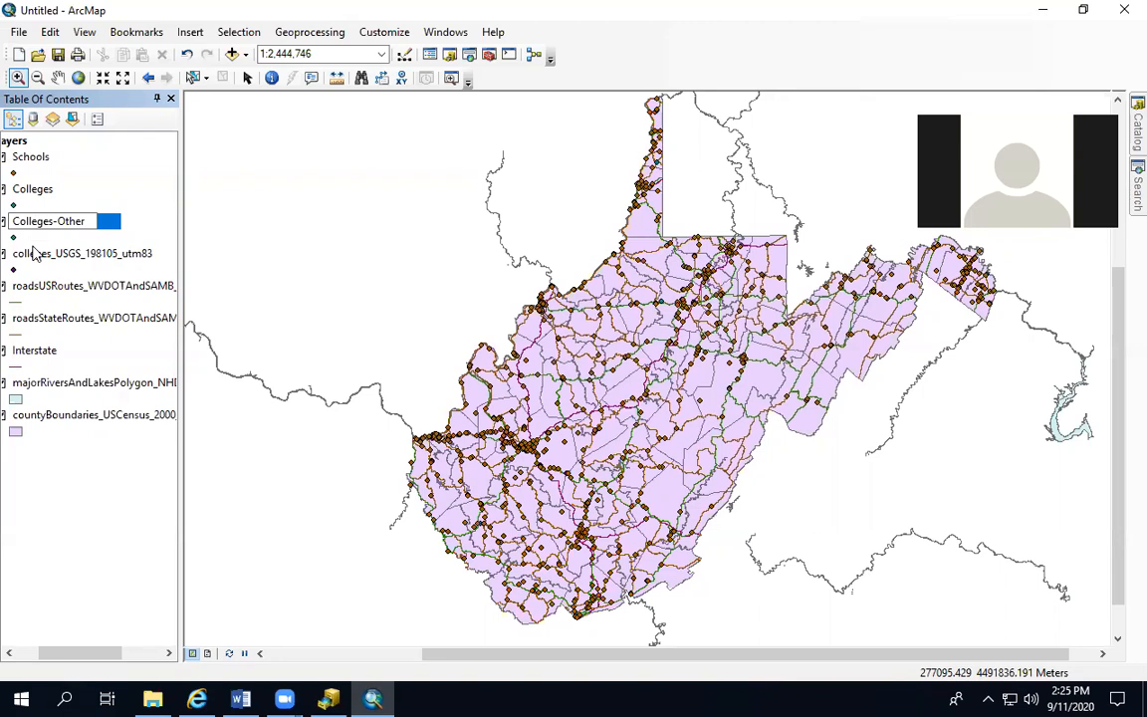
key(Return)
Rename the colleges_USGS_198105_utm83 layer as Colleges-USGS
click(31, 256)
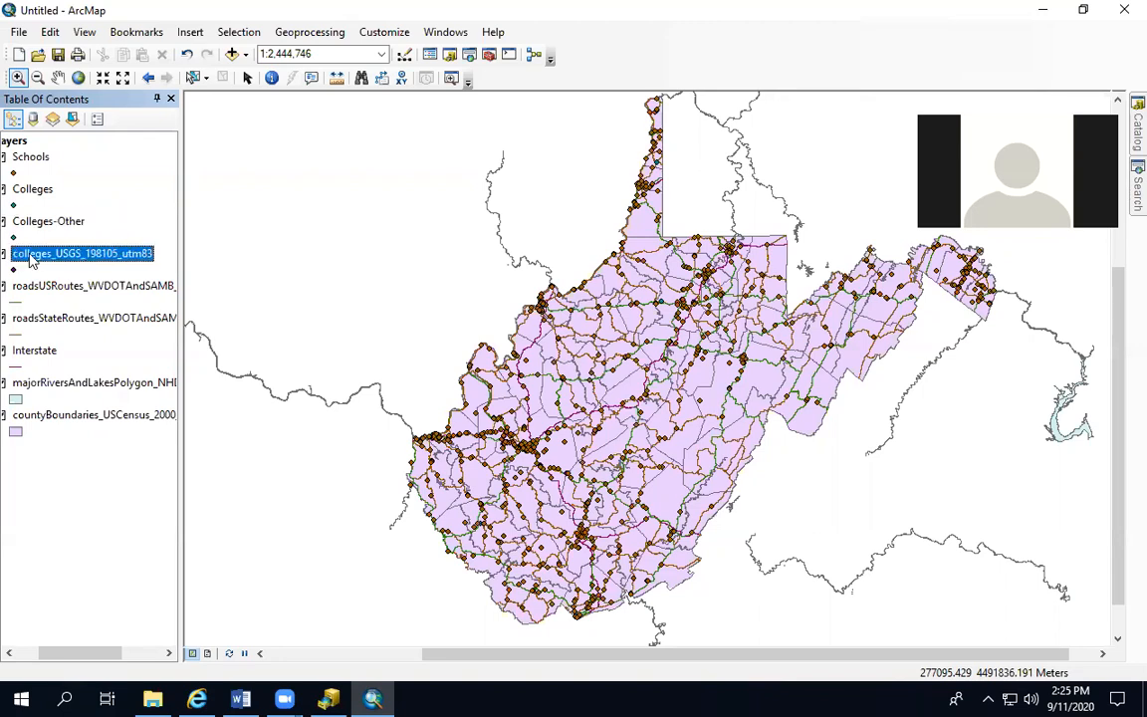
click(33, 254)
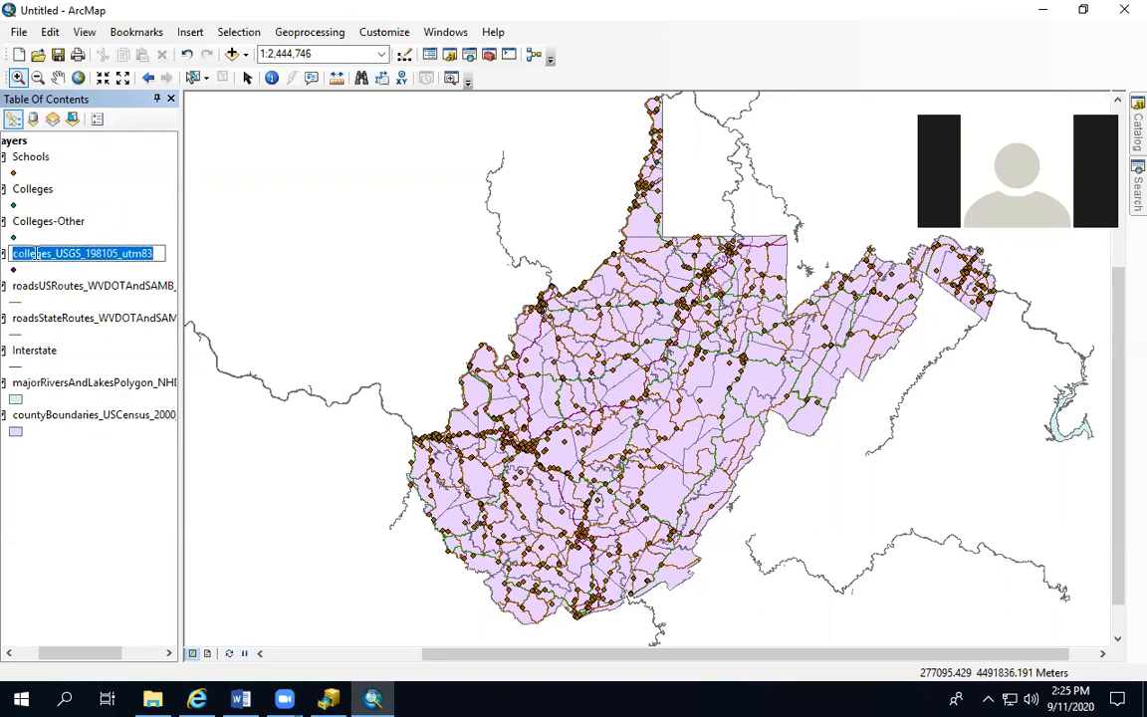
text(C olleges)
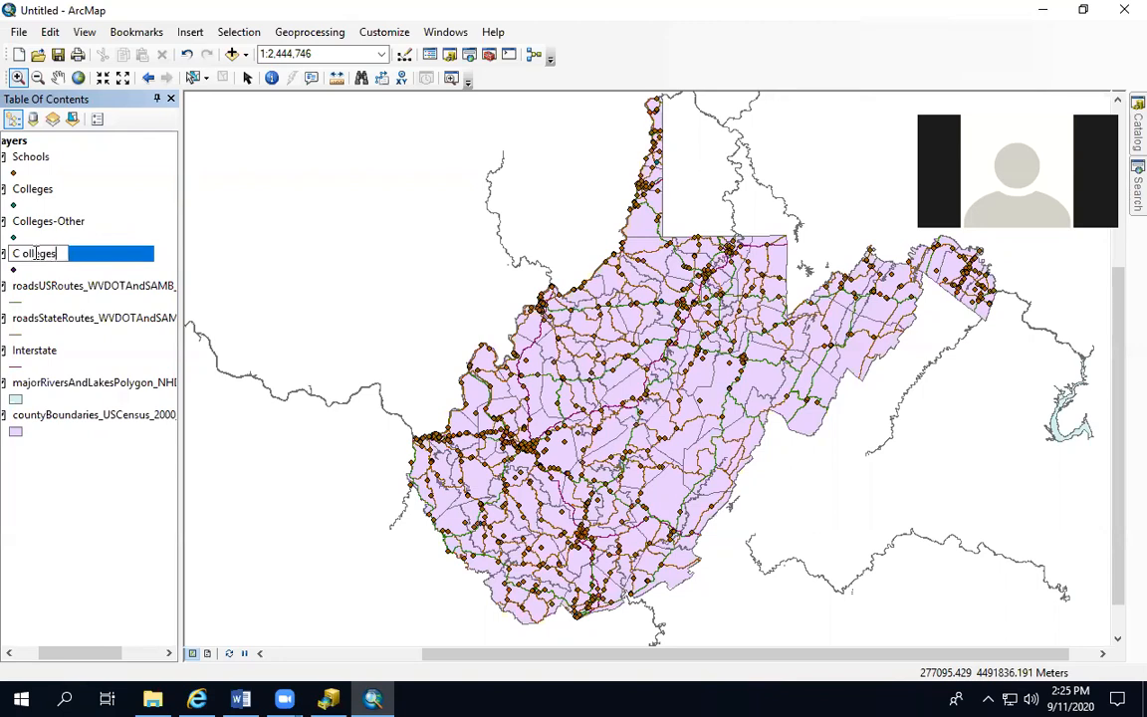
key(BackSpace)
key(BackSpace)
key(BackSpace)
key(BackSpace)
key(BackSpace)
key(BackSpace)
text(olleges-USGS)
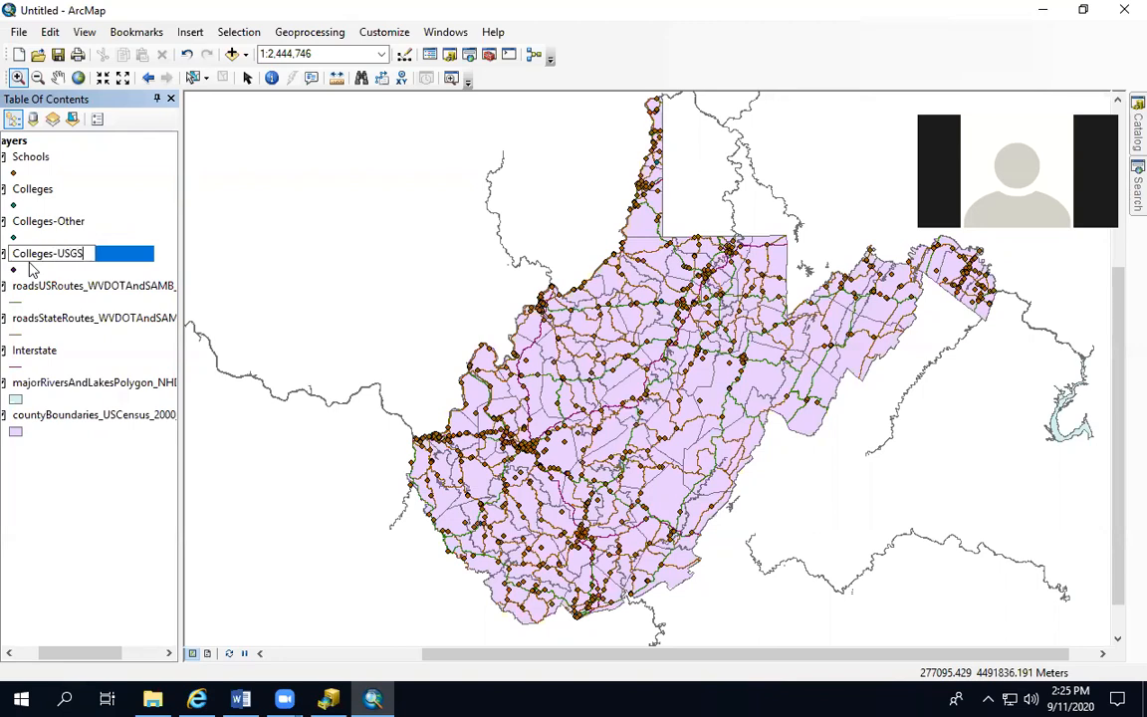
key(Return)
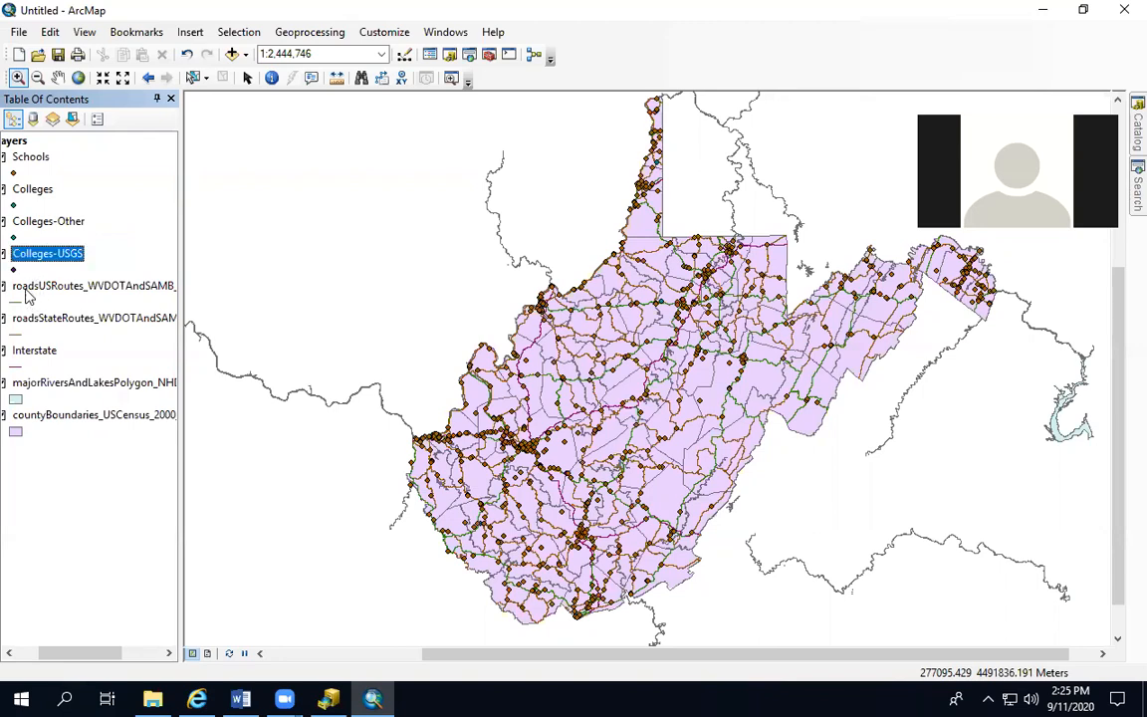
Rename the roadsUSRoutes_WVDOTAndSAMB_200910_utm83 layer as US-Routes
click(31, 288)
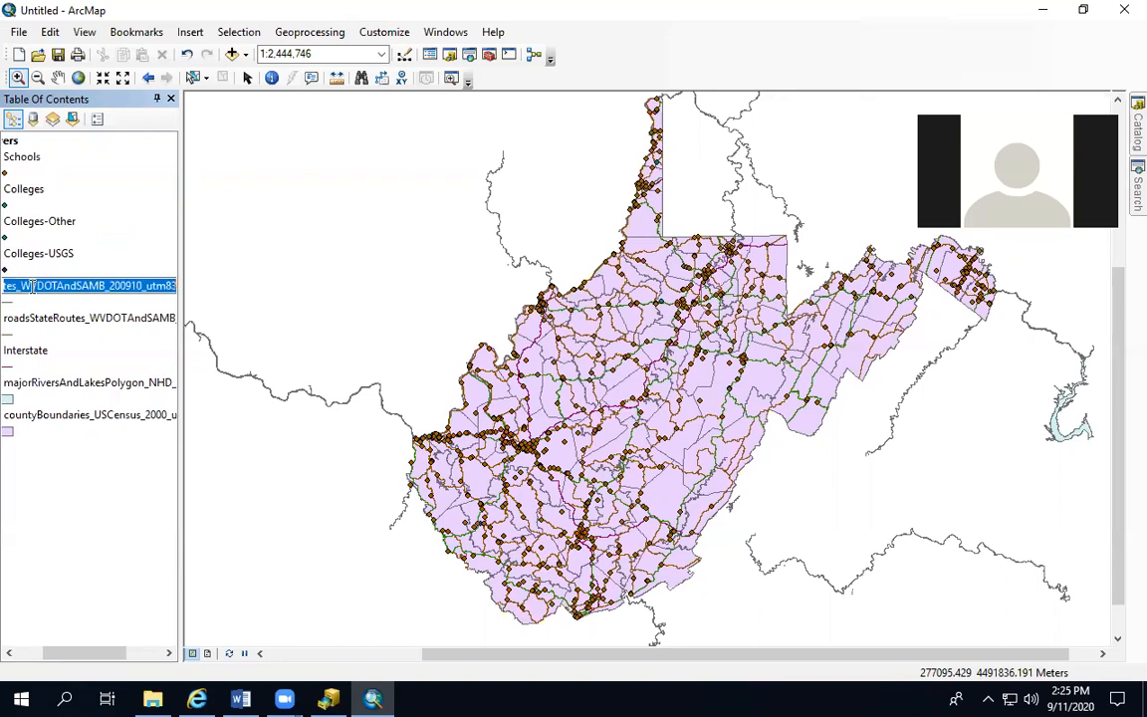
text(US)
text(-Routes)
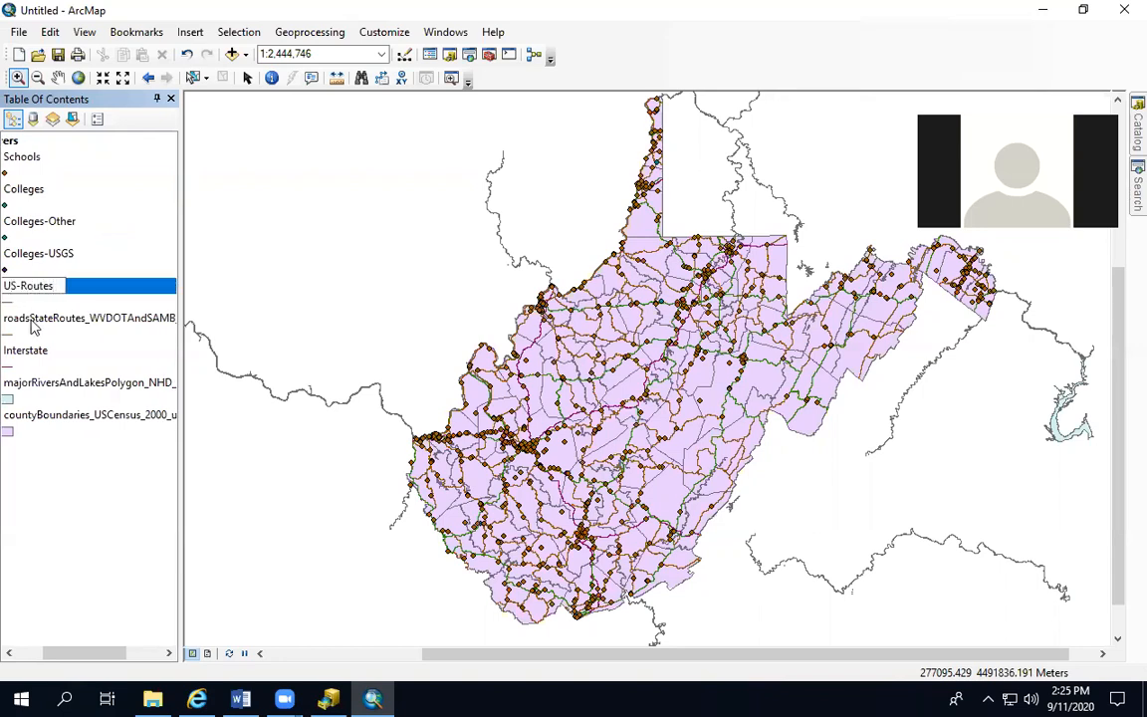
Rename the roadsStateRoutes_WVDOTAndSAMB_200910_utm83 layer as State Riads
click(29, 319)
click(22, 322)
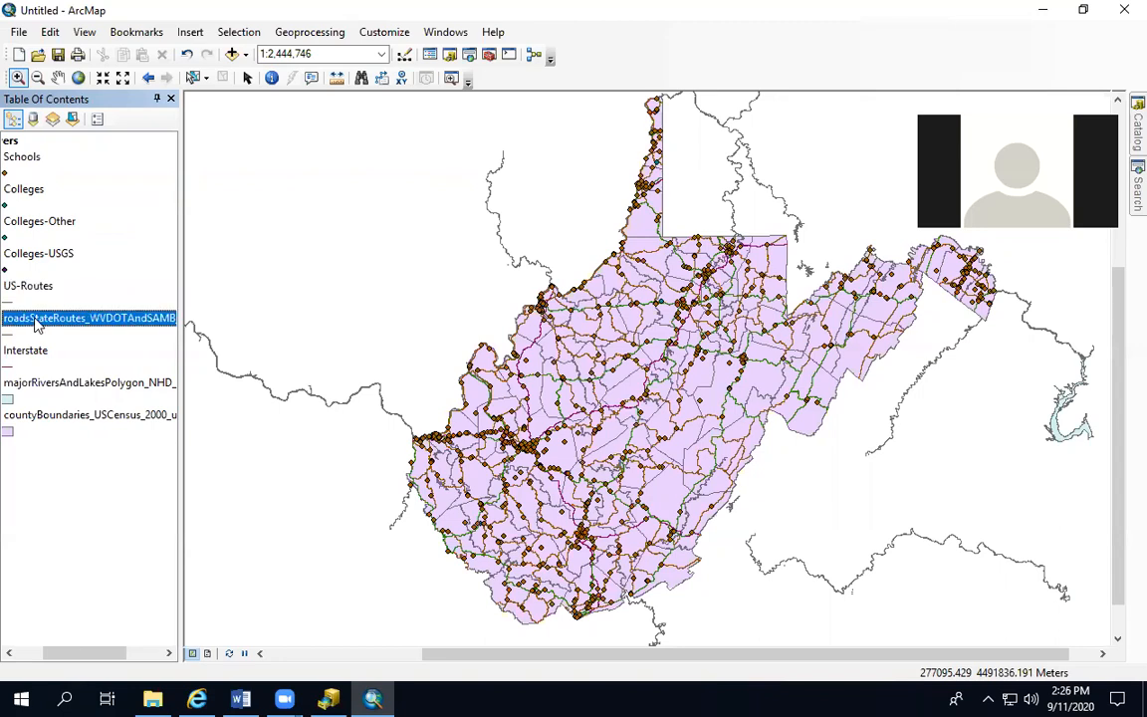
text(Stat)
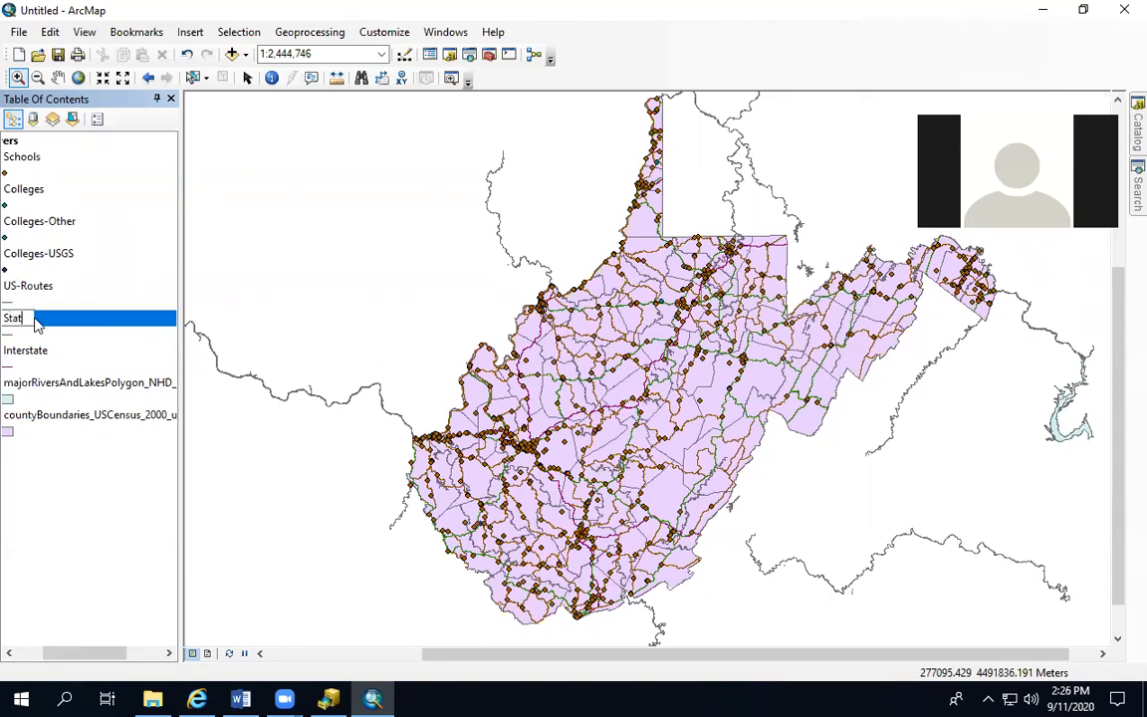
text(e Roads)
key(Return)
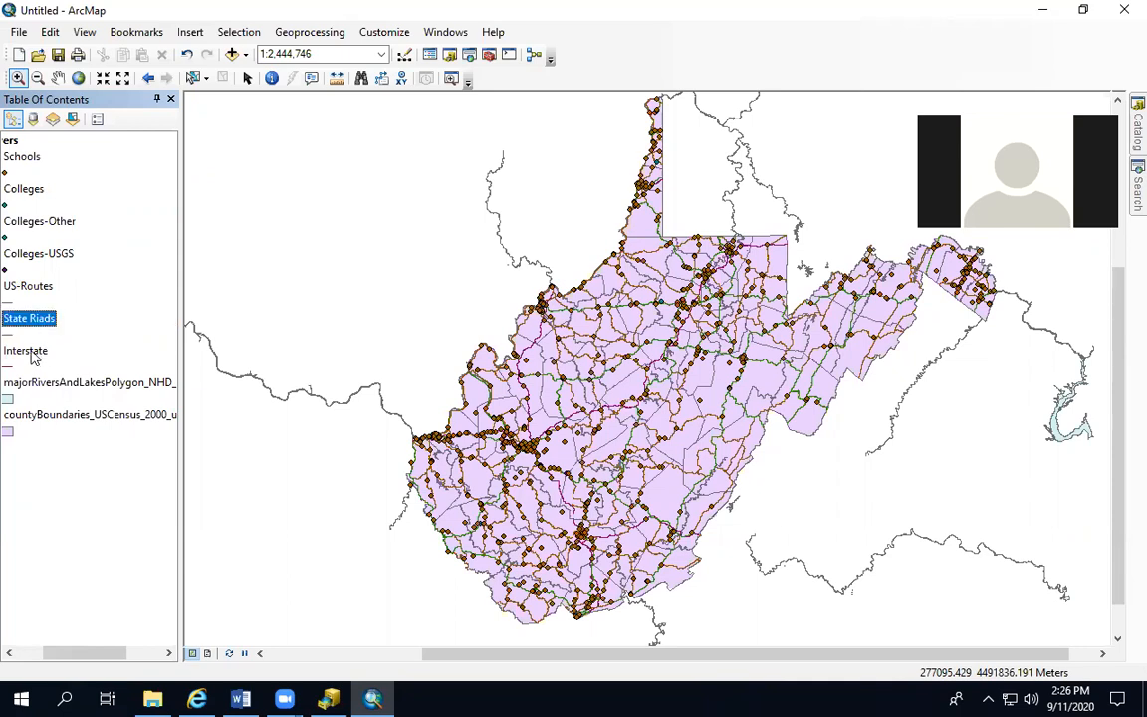
Correct the misspelled State Riads layer name to State Roads
click(30, 324)
click(45, 321)
key(BackSpace)
key(BackSpace)
text(oa)
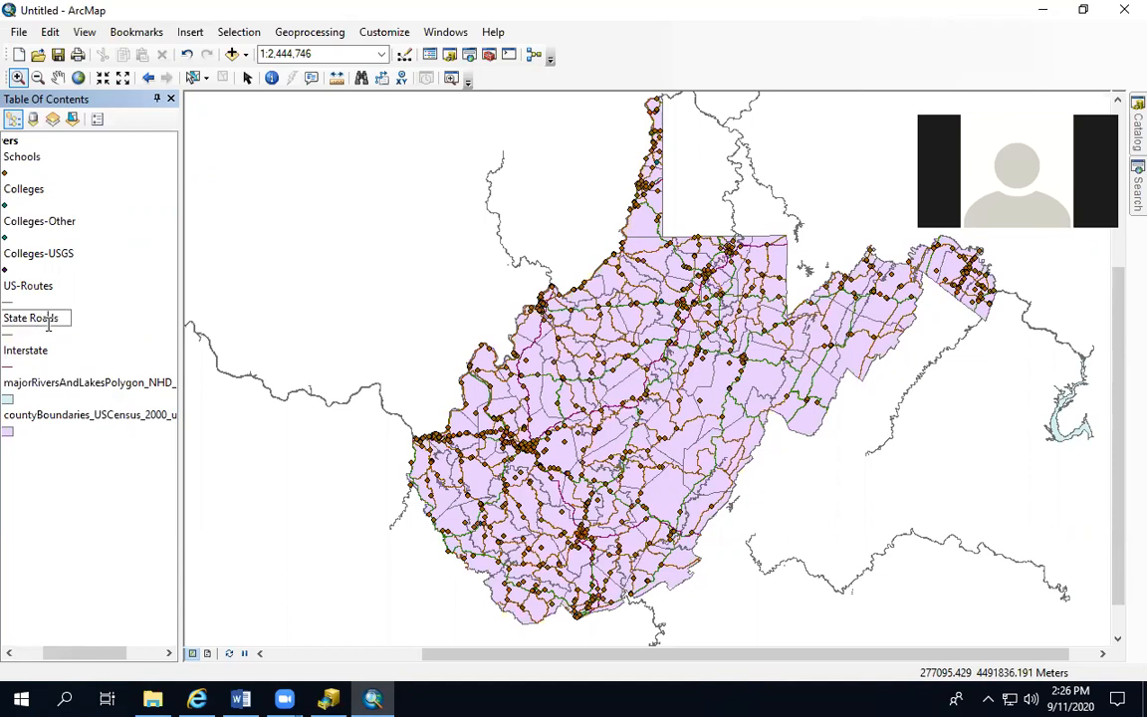
key(Return)
Rename the Interstate layer as Interstates
click(38, 354)
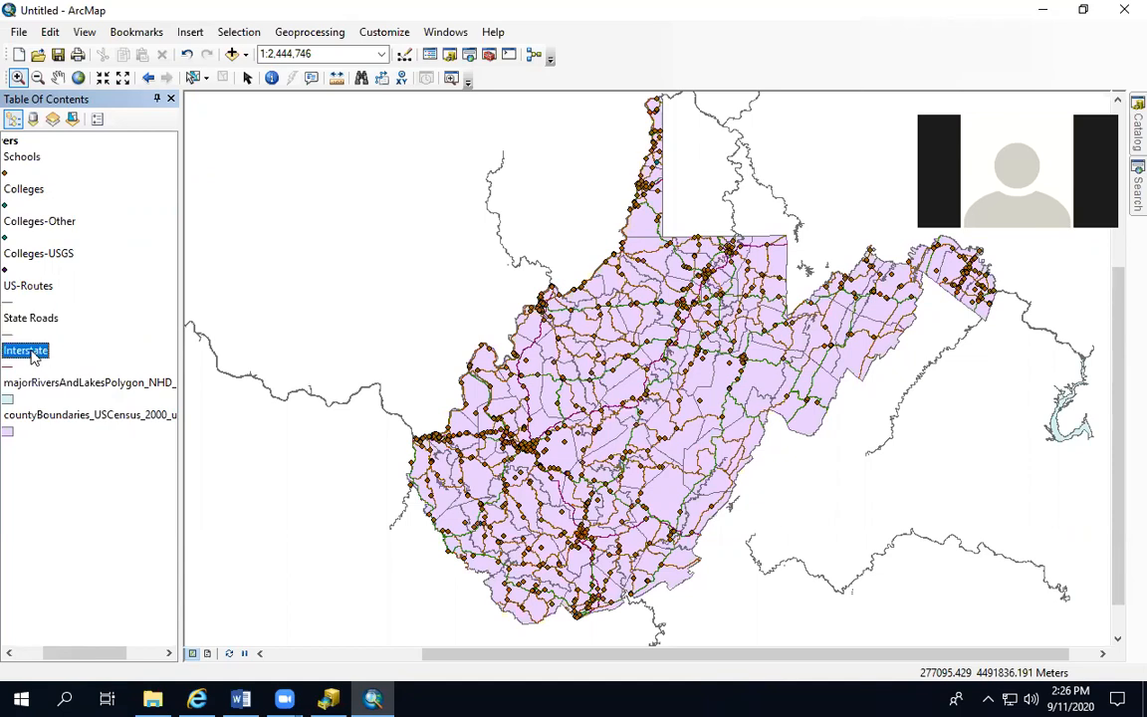
click(38, 357)
click(59, 354)
text(s)
key(Return)
Rename the majorRiversAndLakesPolygon_NHD_2002_utm83 layer as Rivers Lakes
click(30, 385)
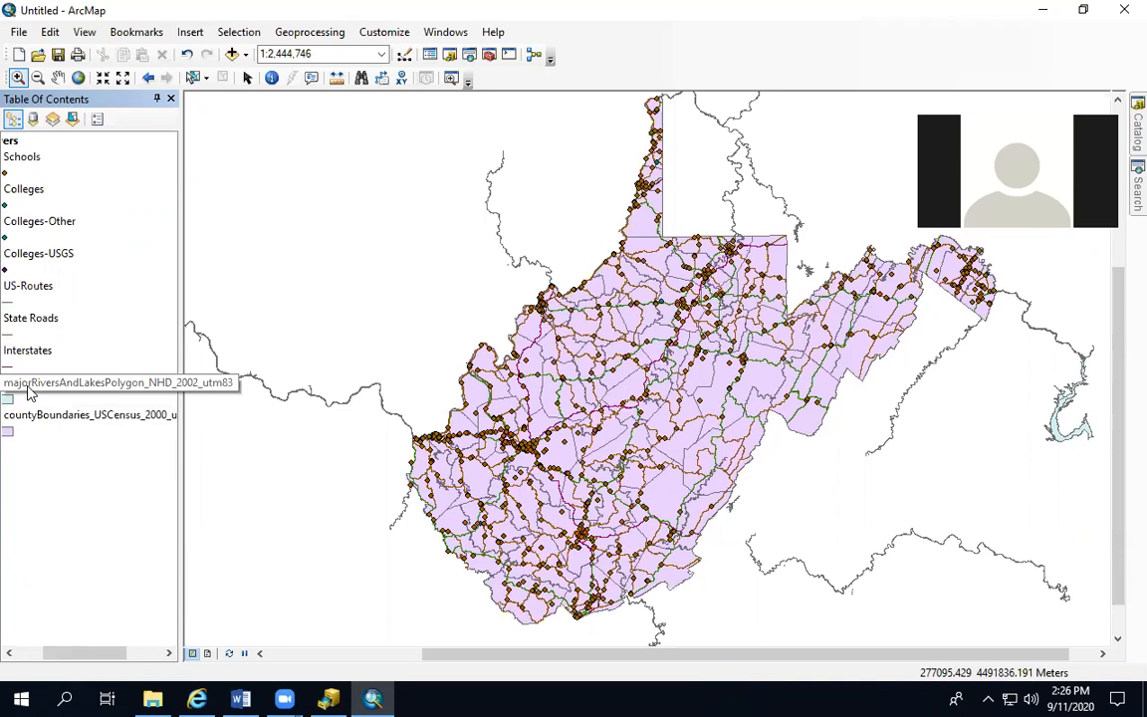
double_click(30, 386)
click(26, 653)
click(84, 389)
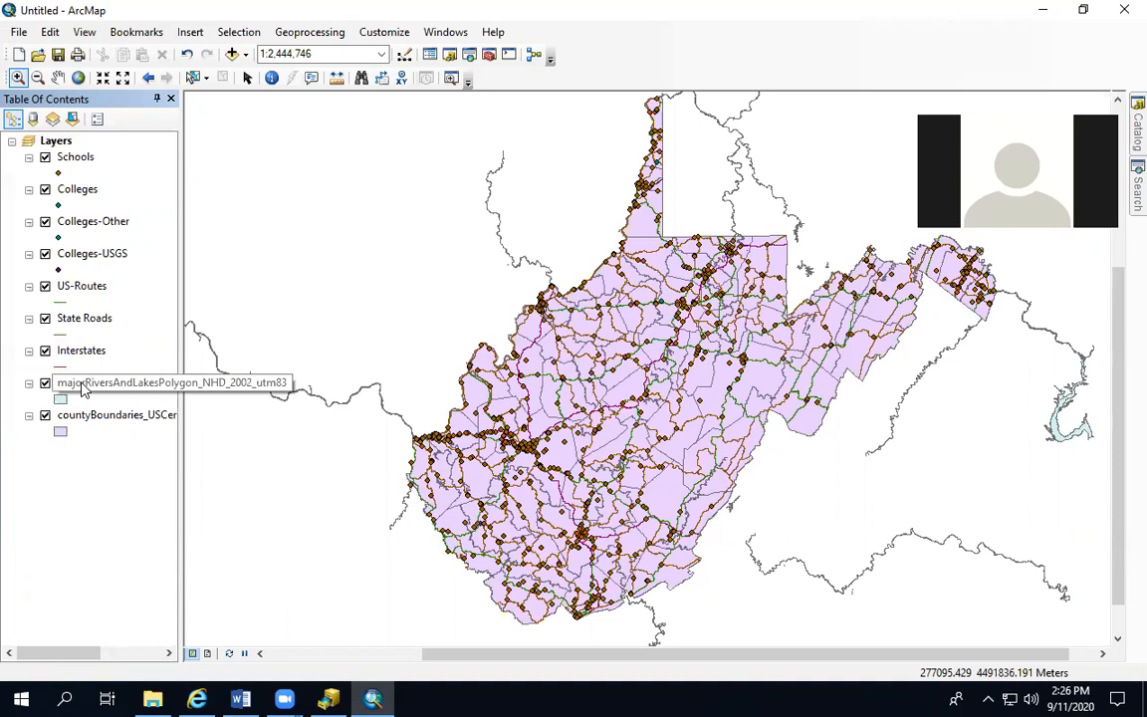
click(83, 385)
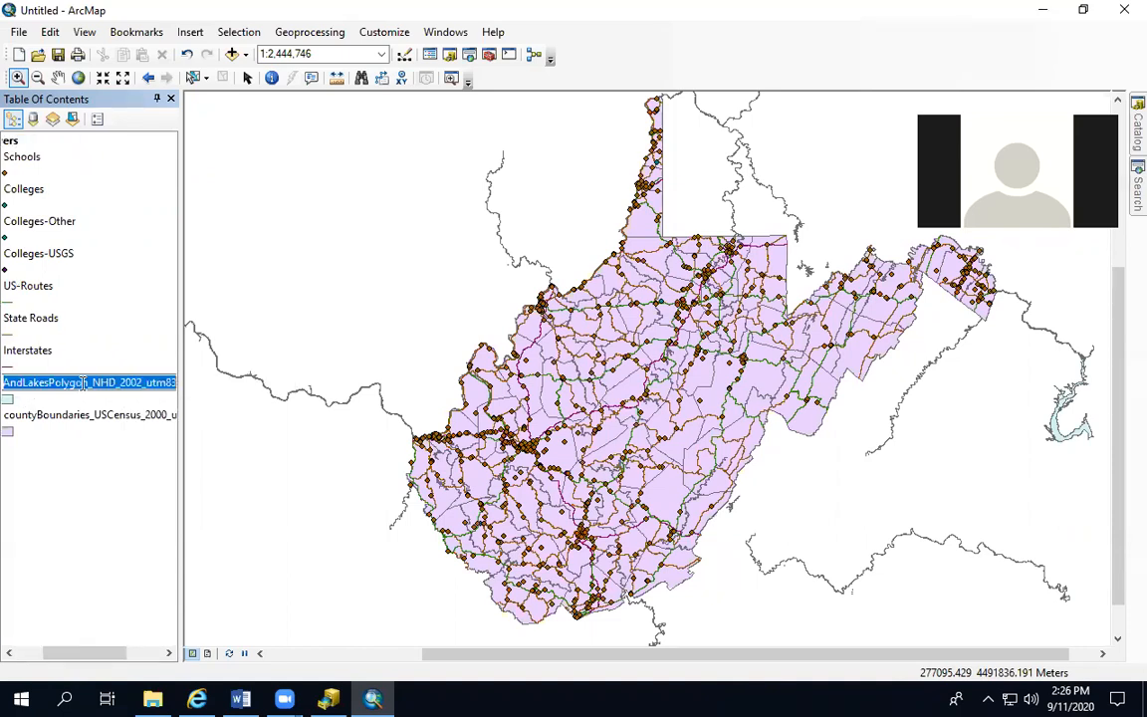
text(Rivers Lakes)
key(Return)
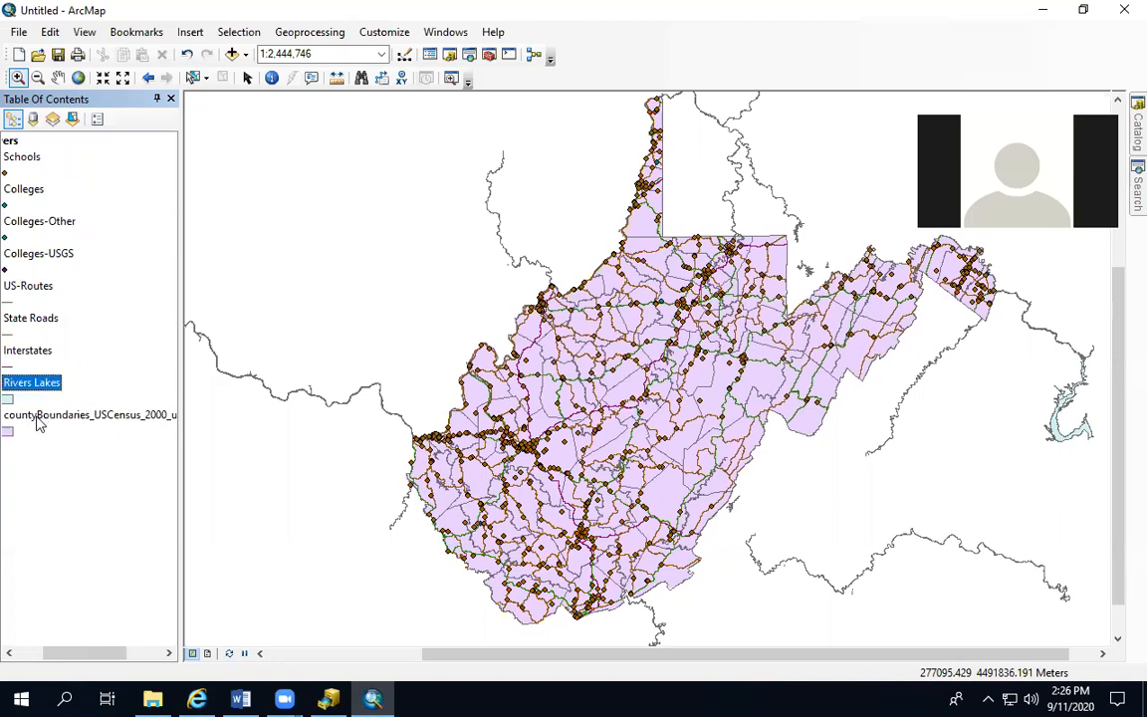
Rename the countyBoundaries_USCensus_2000_utm83 layer as WV
click(37, 417)
click(37, 416)
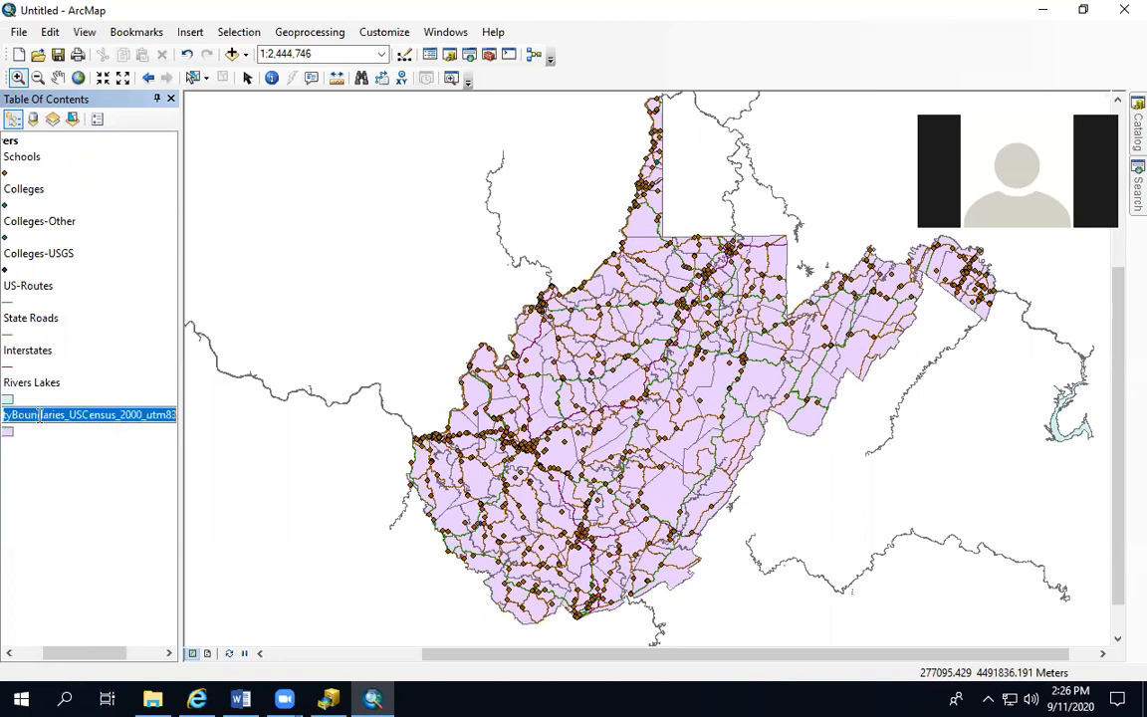
text(WV)
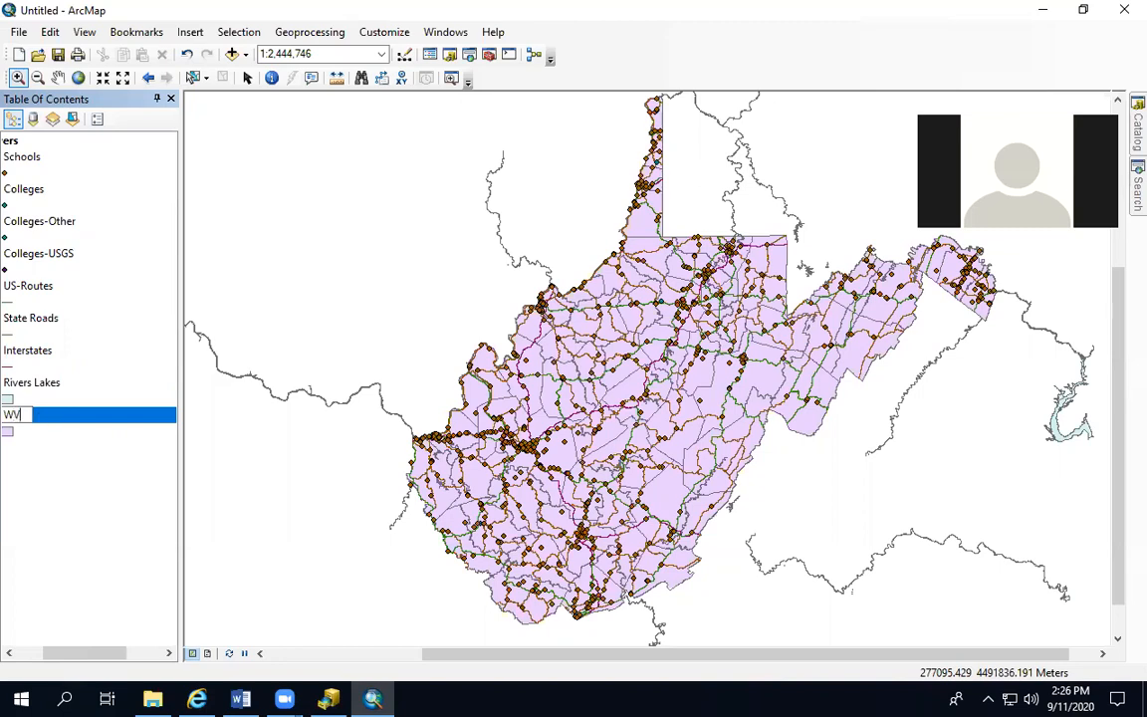
click(23, 654)
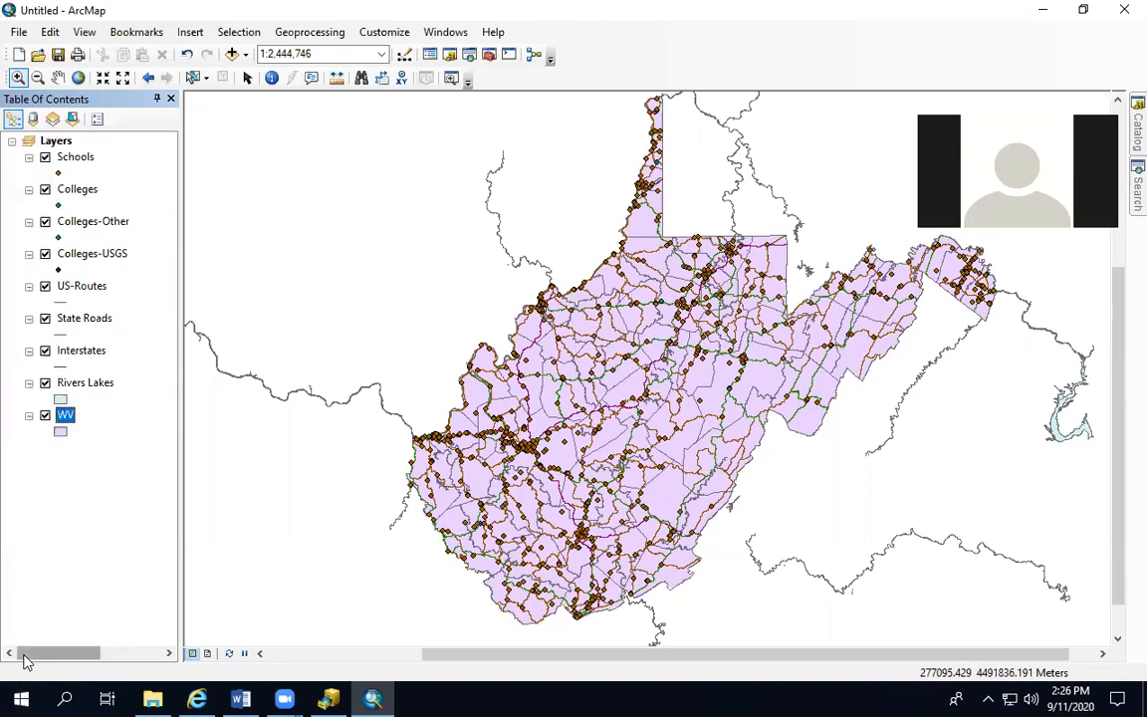
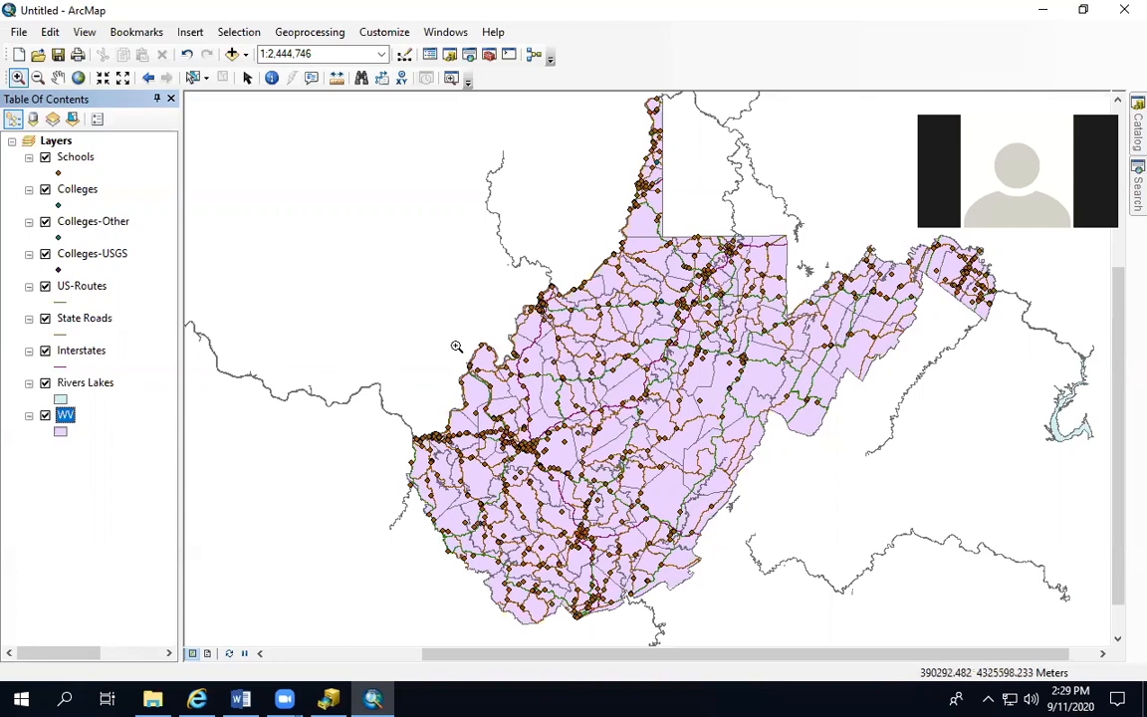
Turn on feature labels for the WV county layer, keeping the FIPSSTCO label field
drag(509, 448, 659, 521)
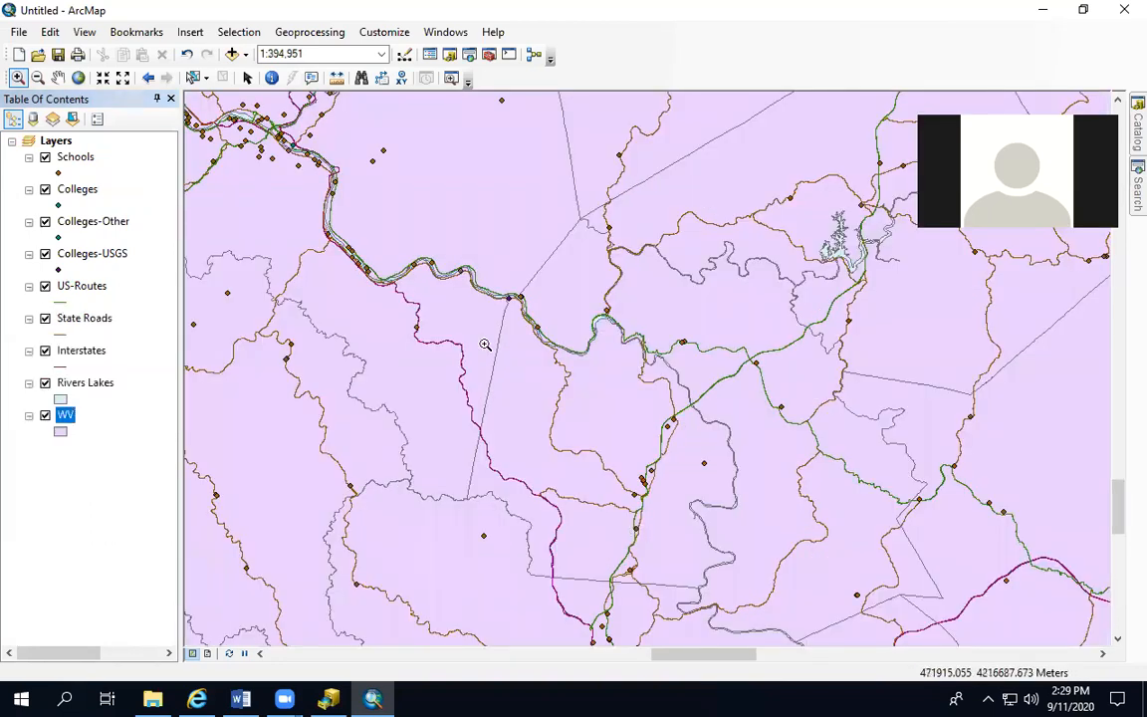
drag(353, 320, 531, 387)
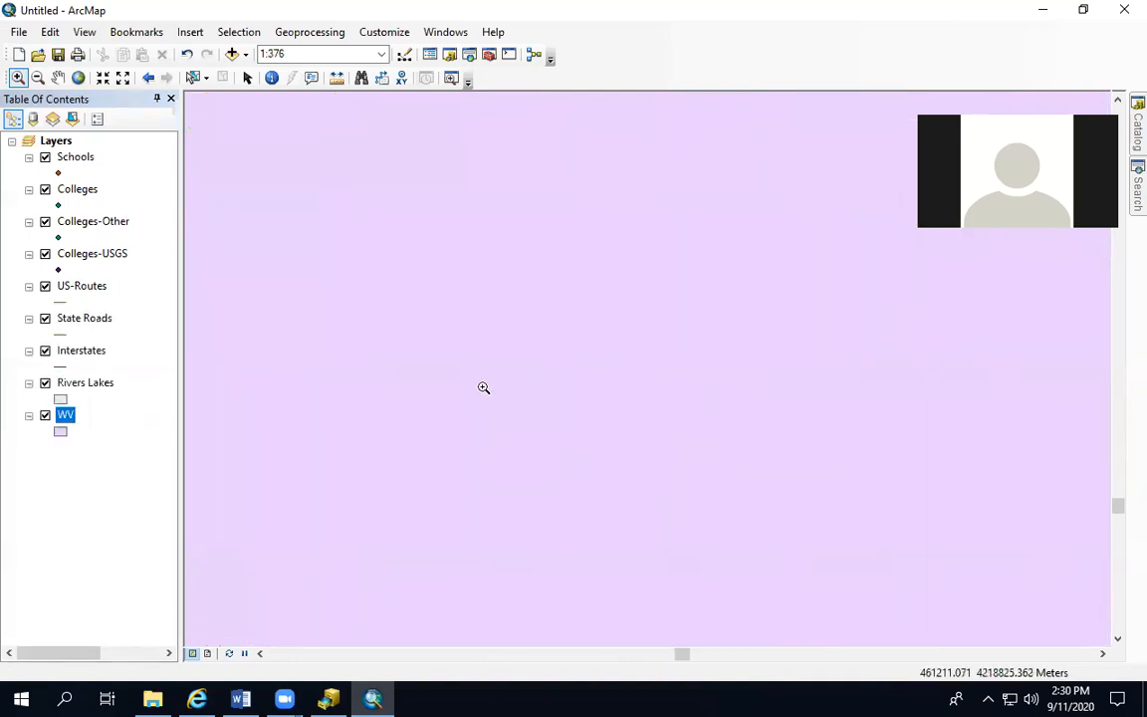
click(151, 79)
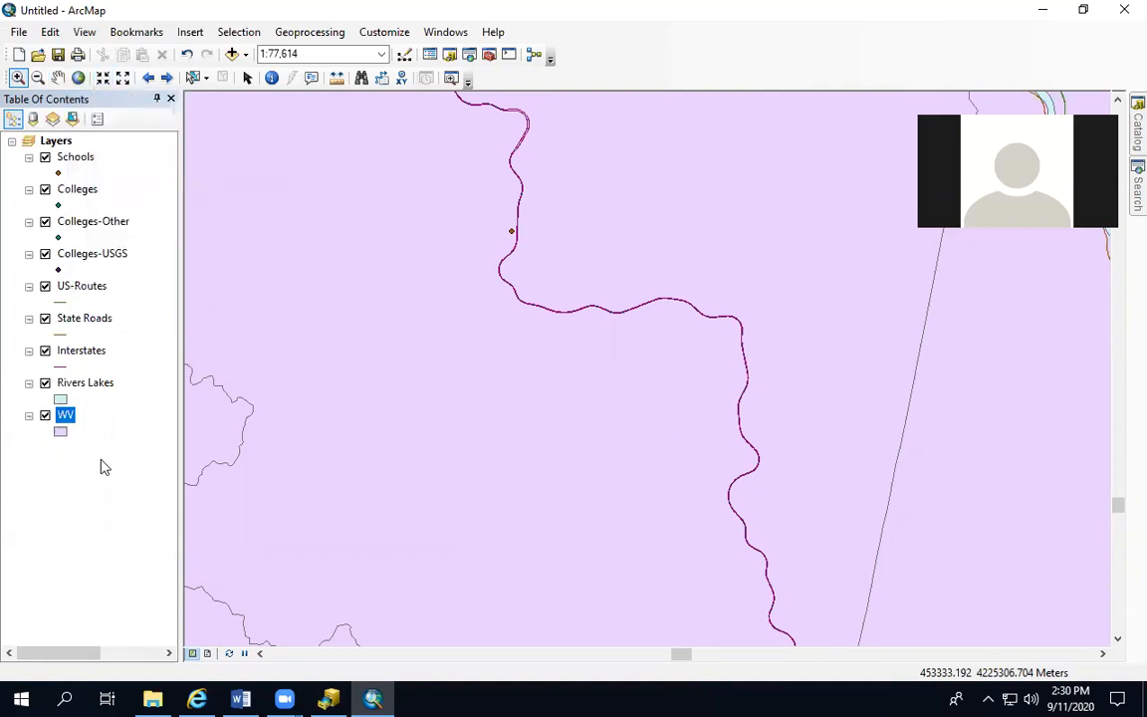
click(63, 416)
right_click(62, 419)
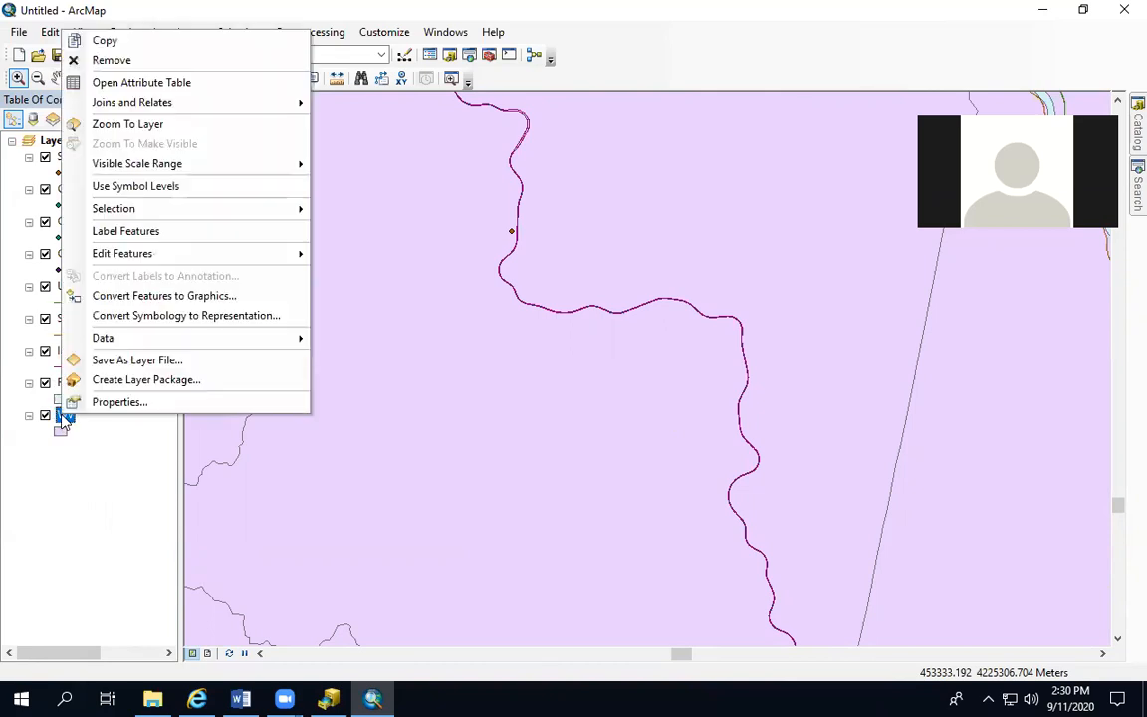
click(128, 402)
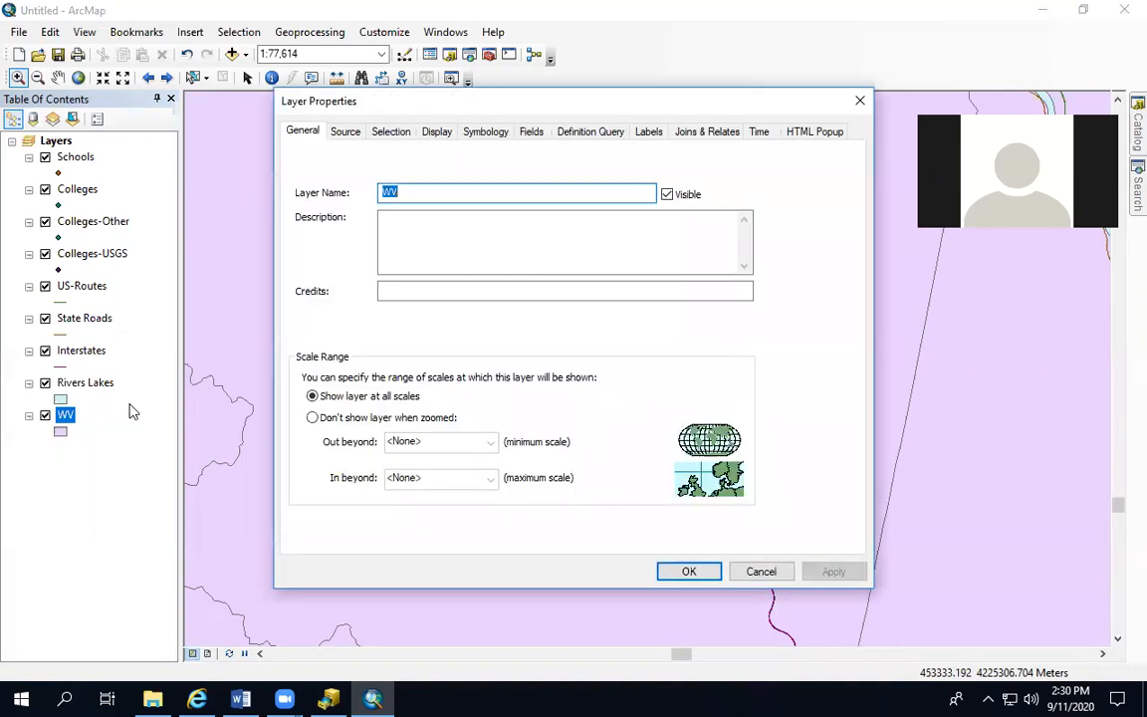
click(436, 133)
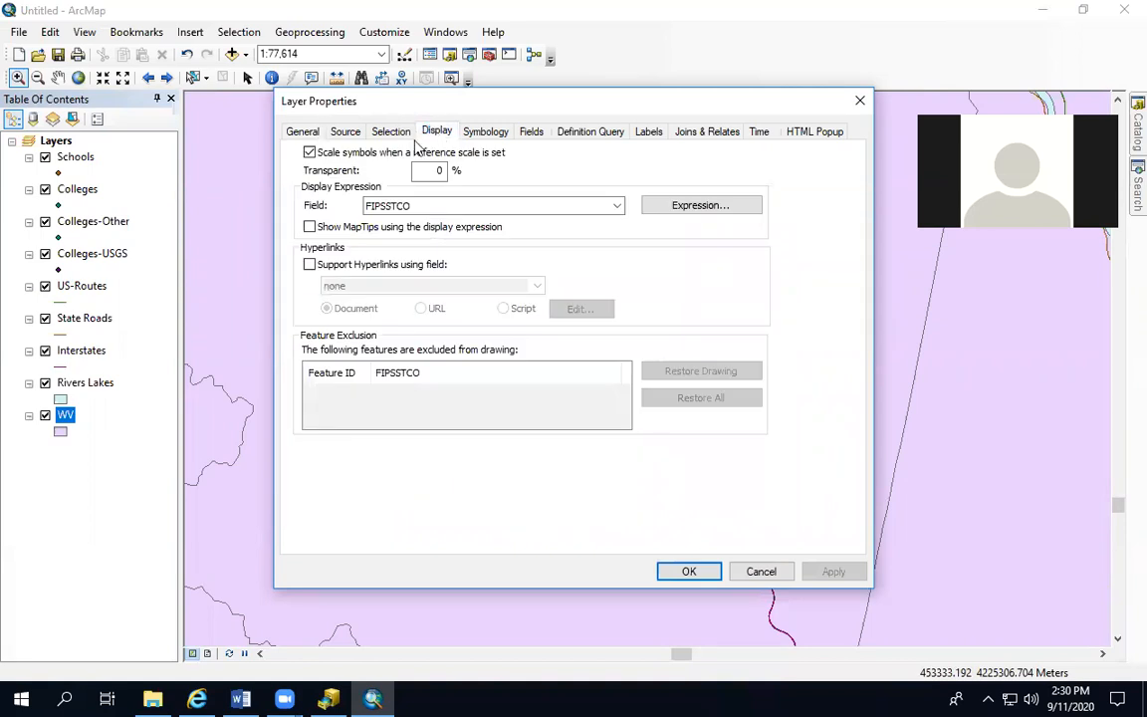
click(649, 133)
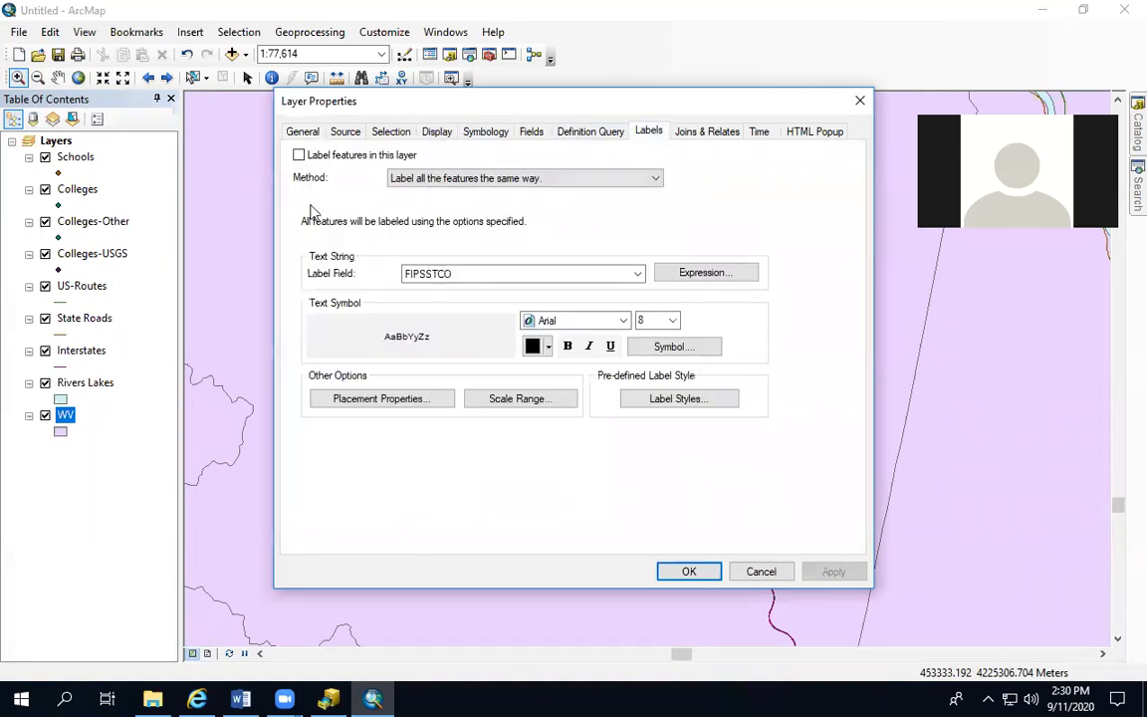
click(299, 156)
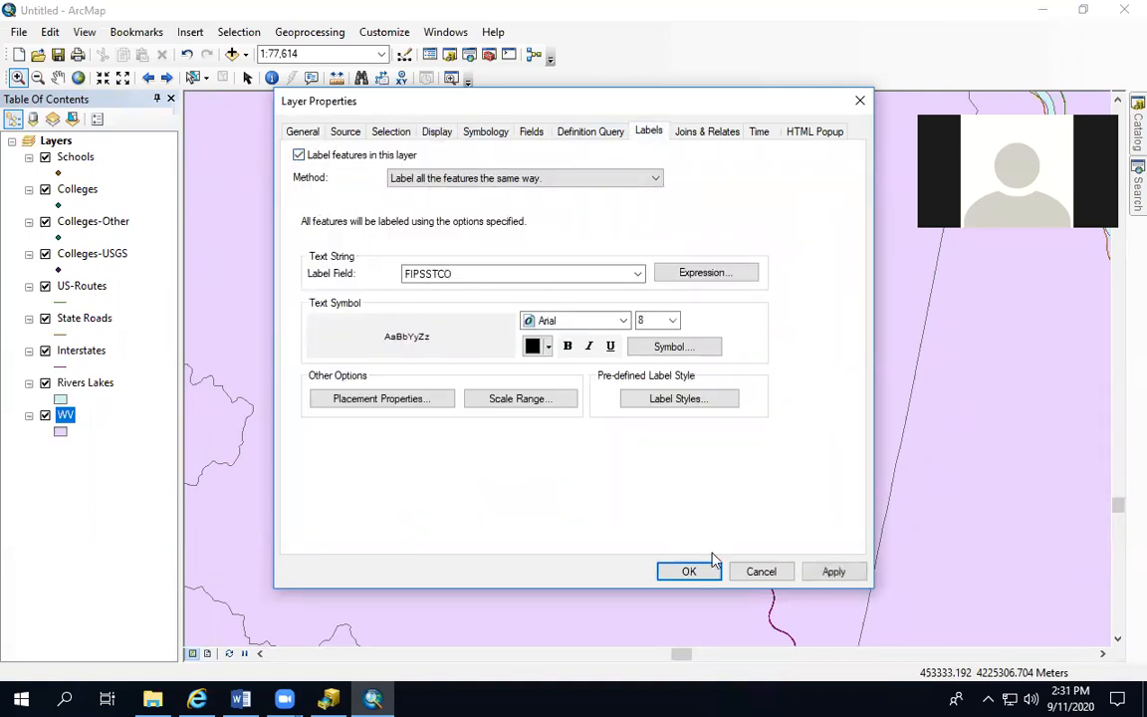
click(824, 575)
click(688, 574)
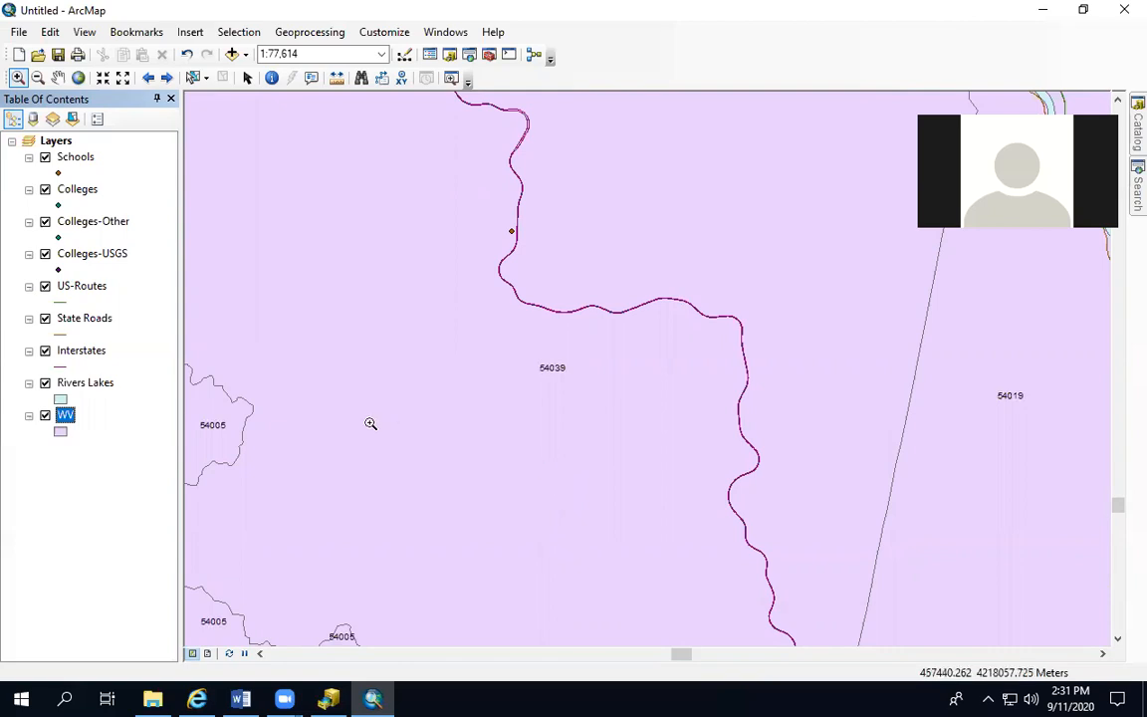
Set the WV layer's label field to COUNTY so the counties are labelled by name
right_click(64, 423)
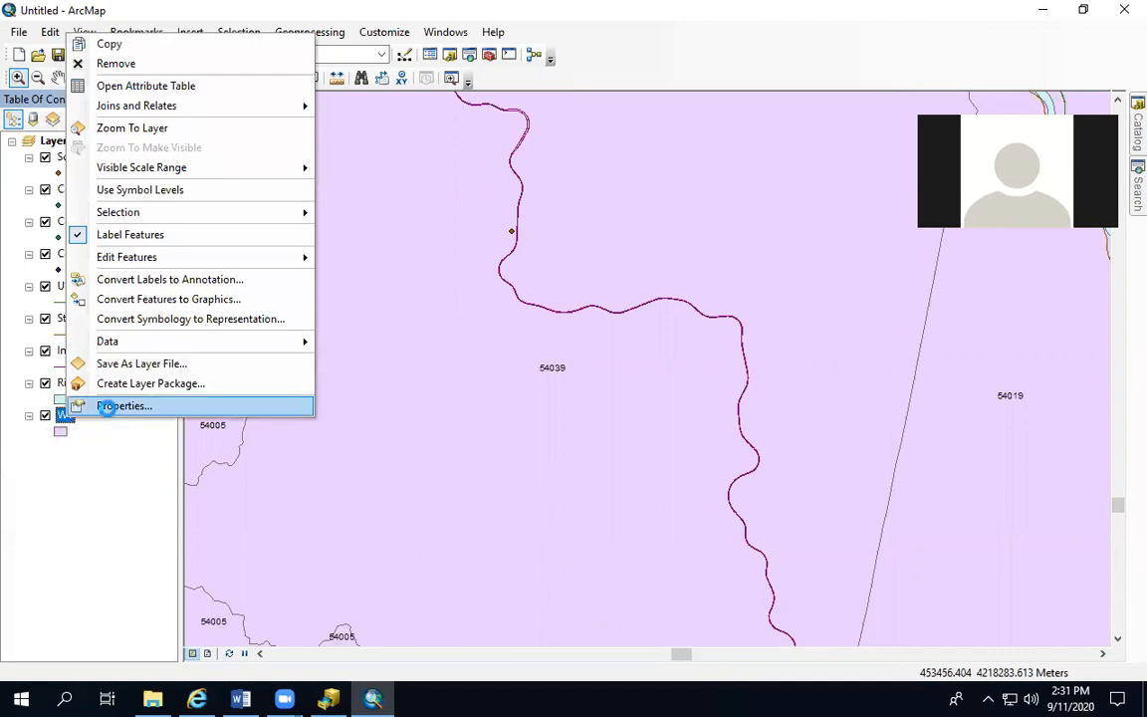
click(105, 405)
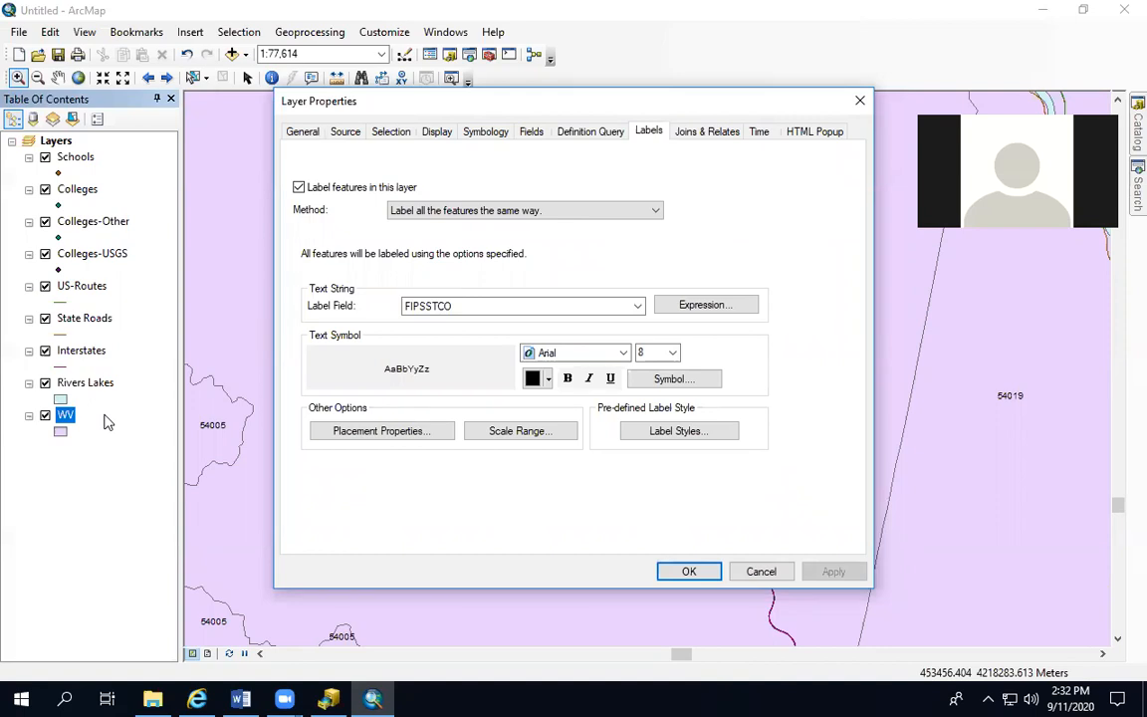
click(487, 308)
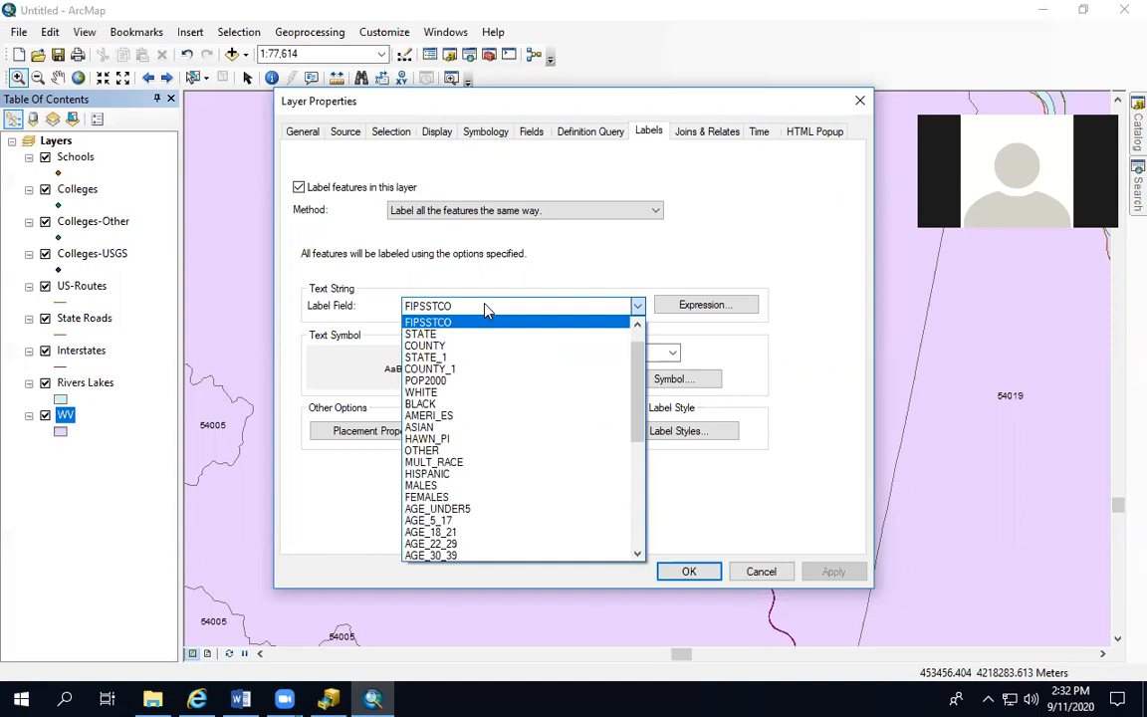
click(492, 346)
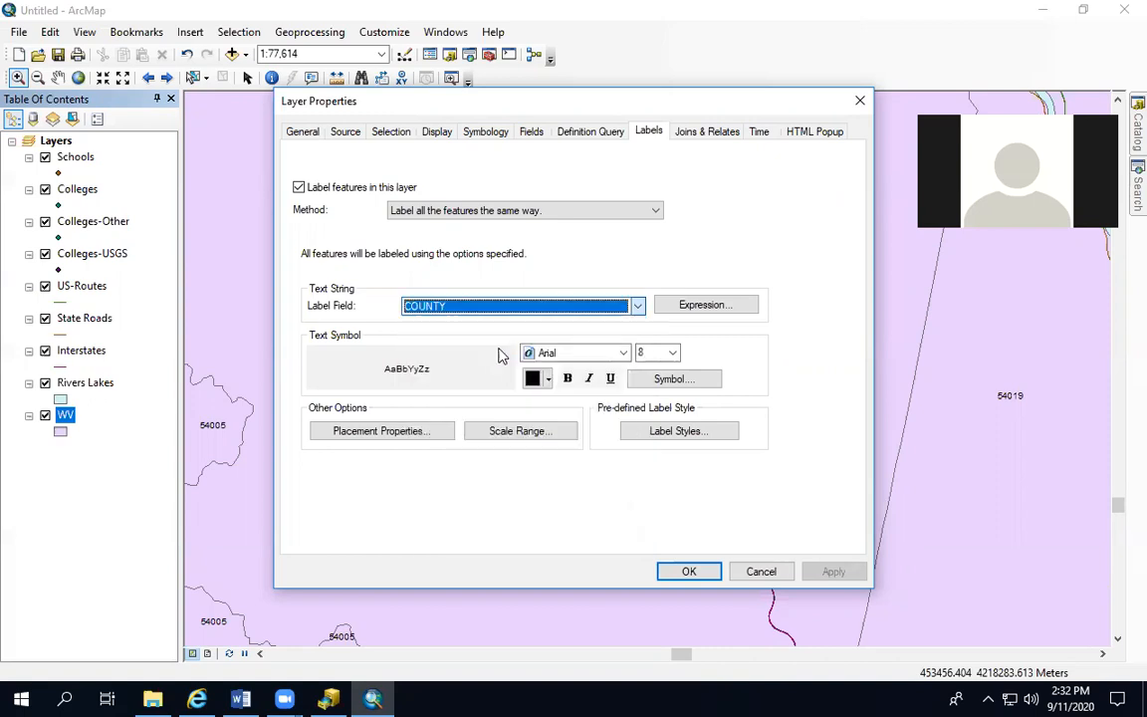
click(832, 572)
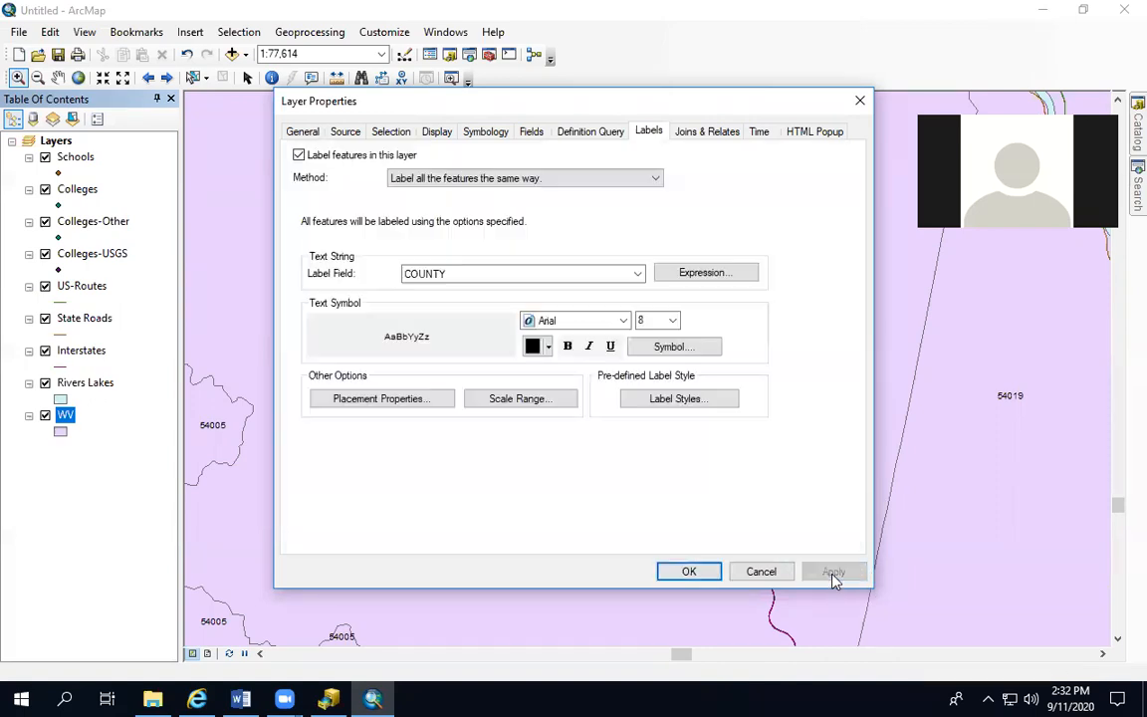
click(689, 571)
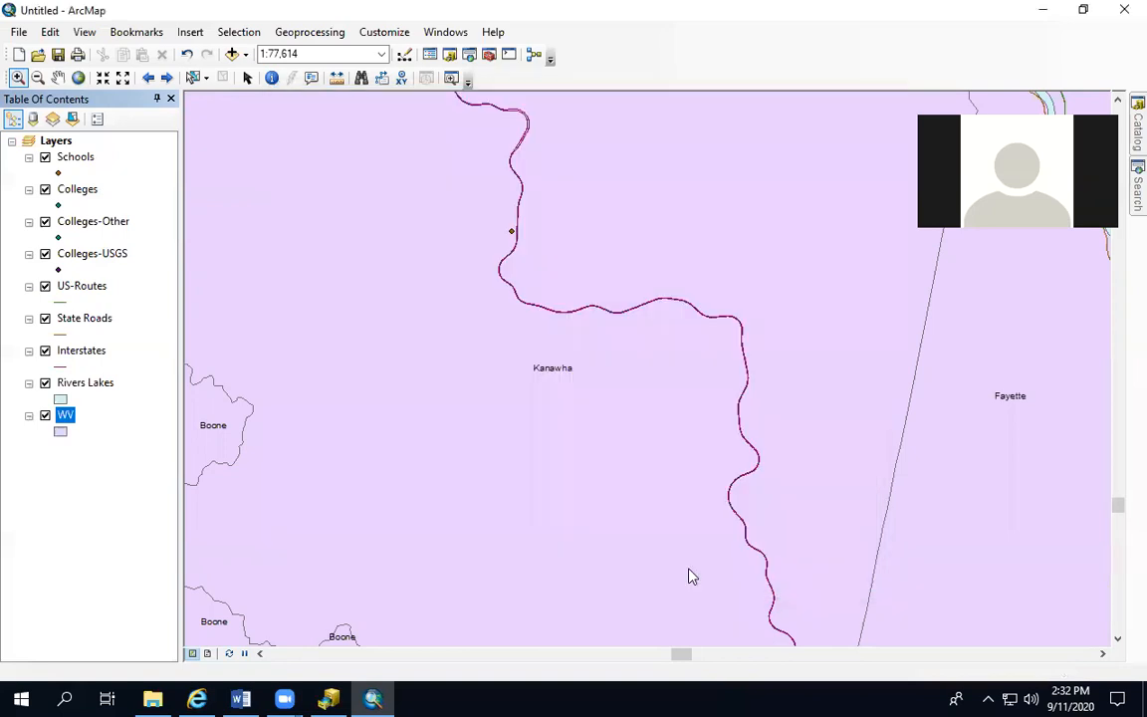
Identify a school point just south of the river in western Kanawha County, near the Putnam County line
scroll(546, 395, up, 4)
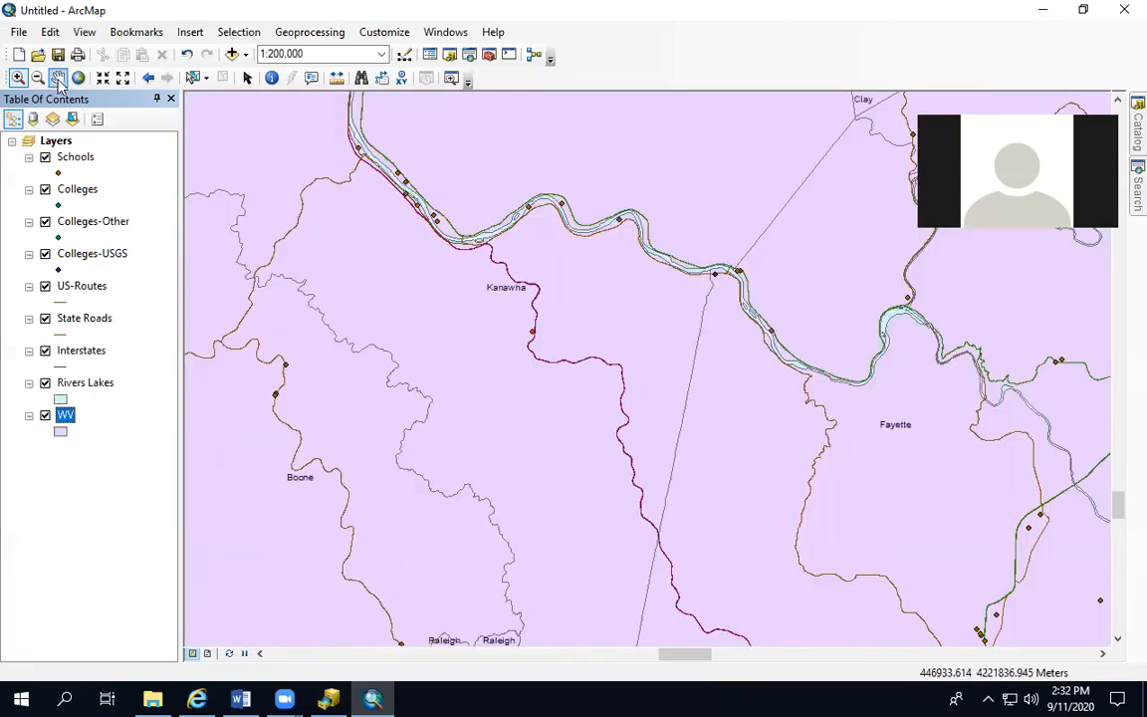
click(58, 79)
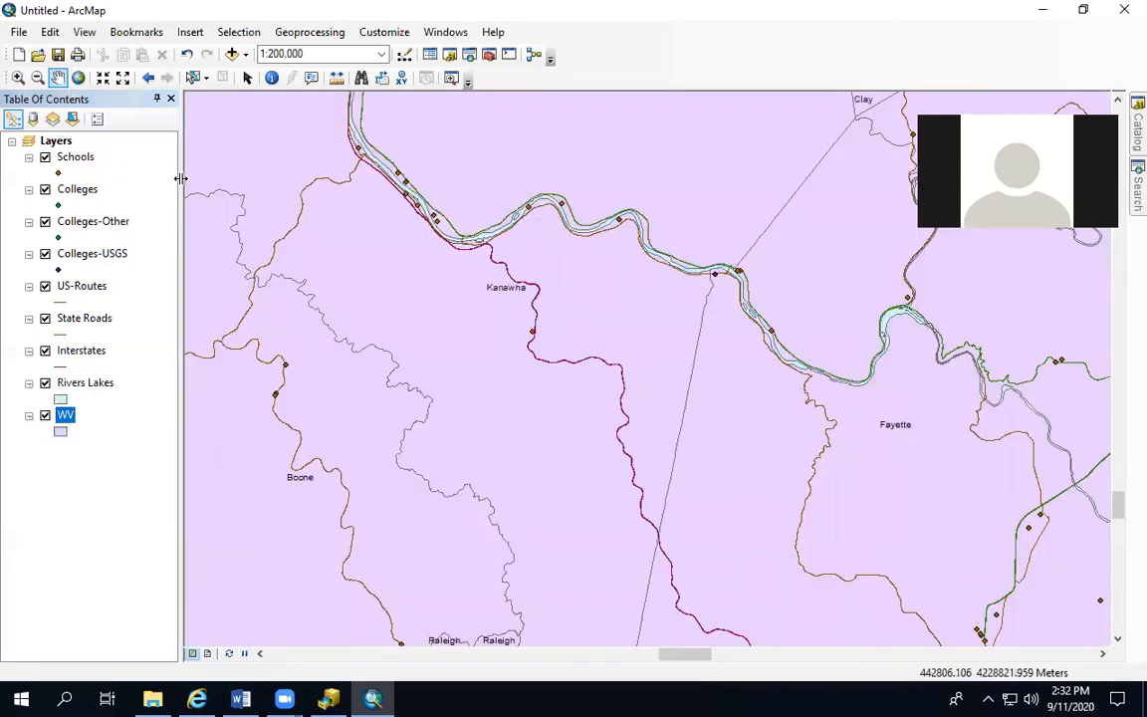
drag(338, 321, 566, 538)
drag(524, 483, 596, 474)
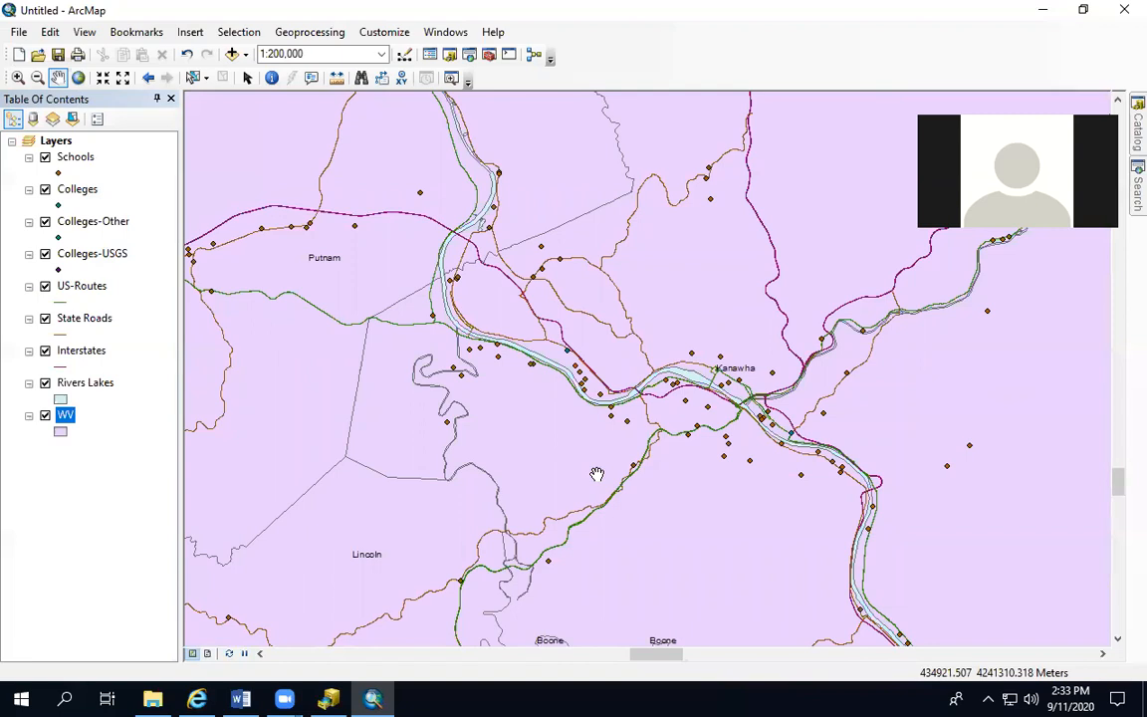
click(270, 80)
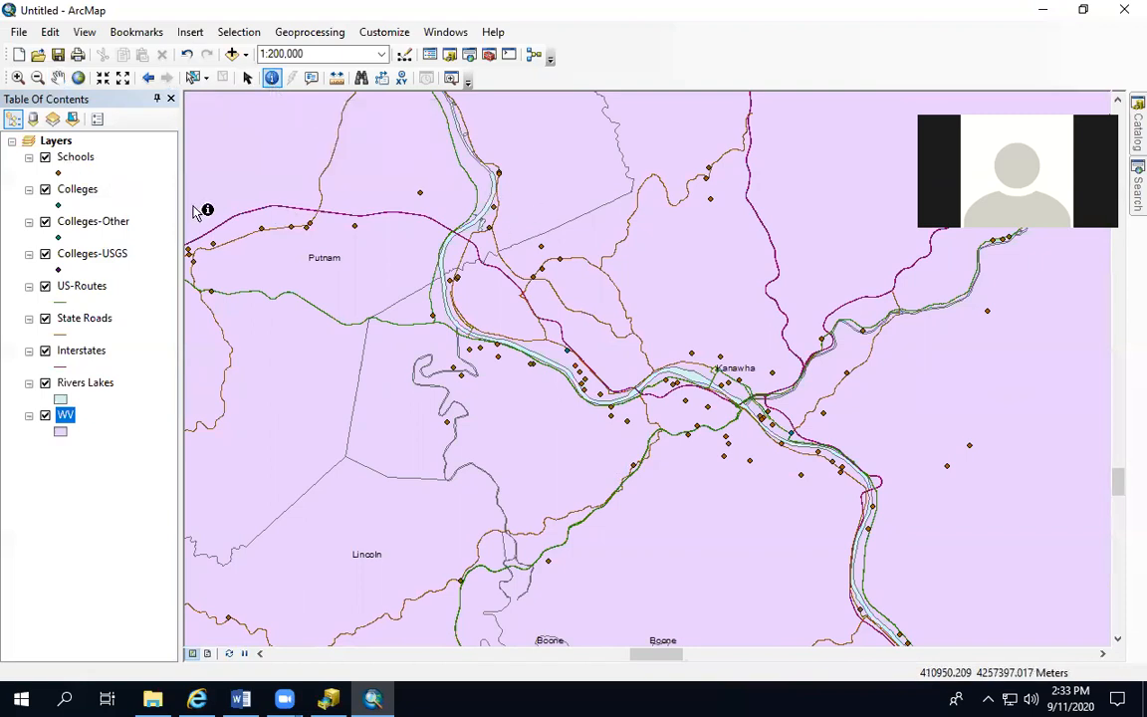
click(499, 358)
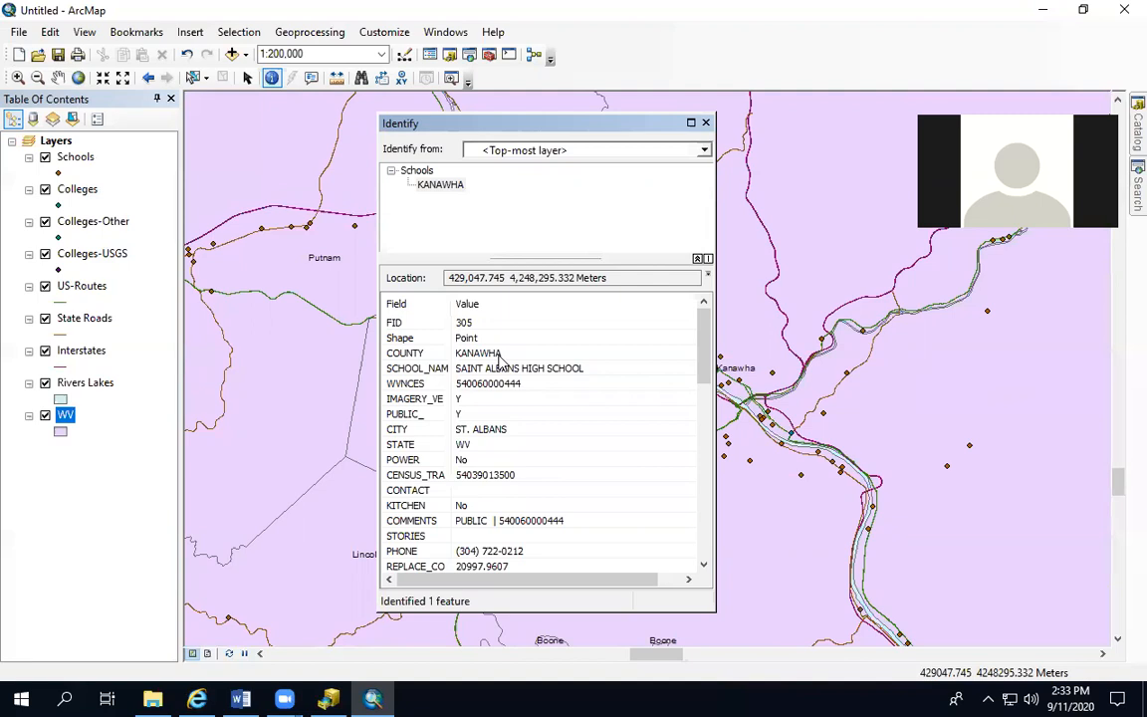
click(706, 123)
Identify the school point between the river's wide bend and the interstate, east of the Kanawha label
scroll(637, 426, down, 2)
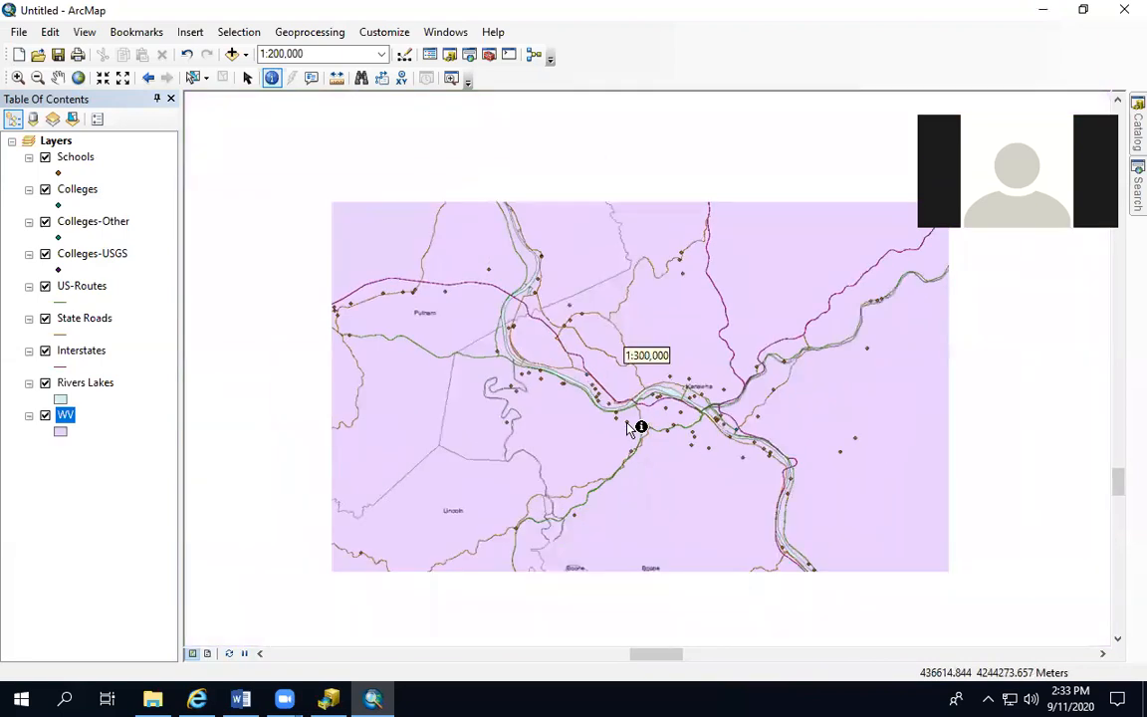
scroll(637, 426, down, 4)
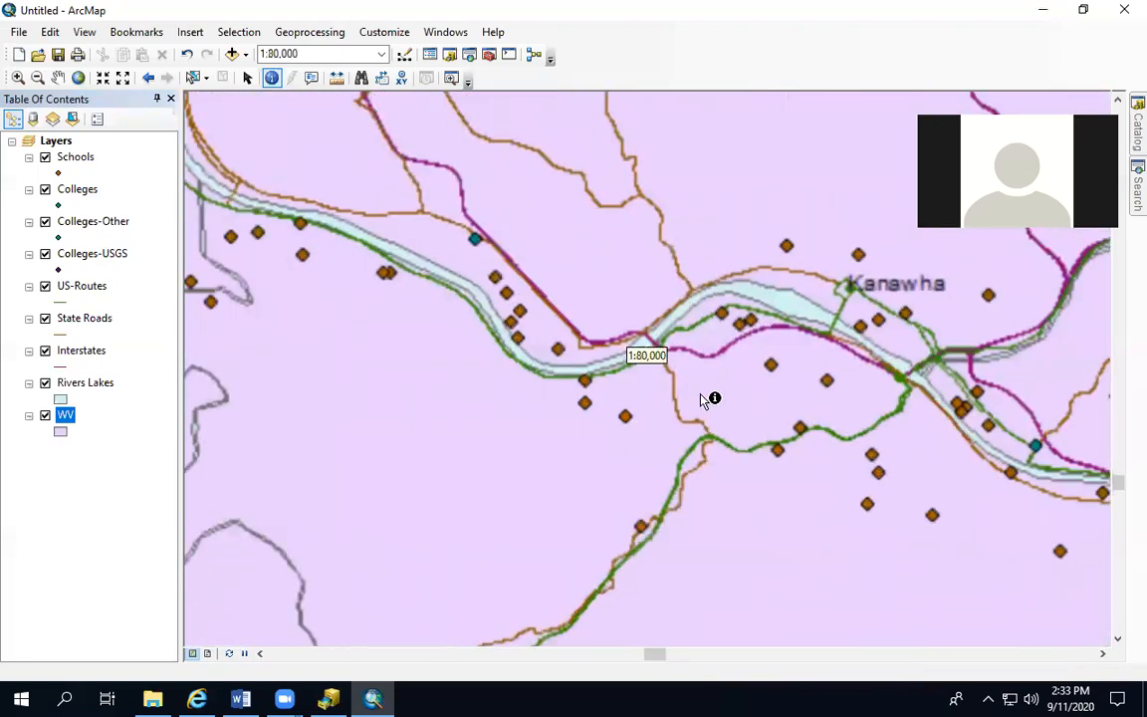
click(752, 322)
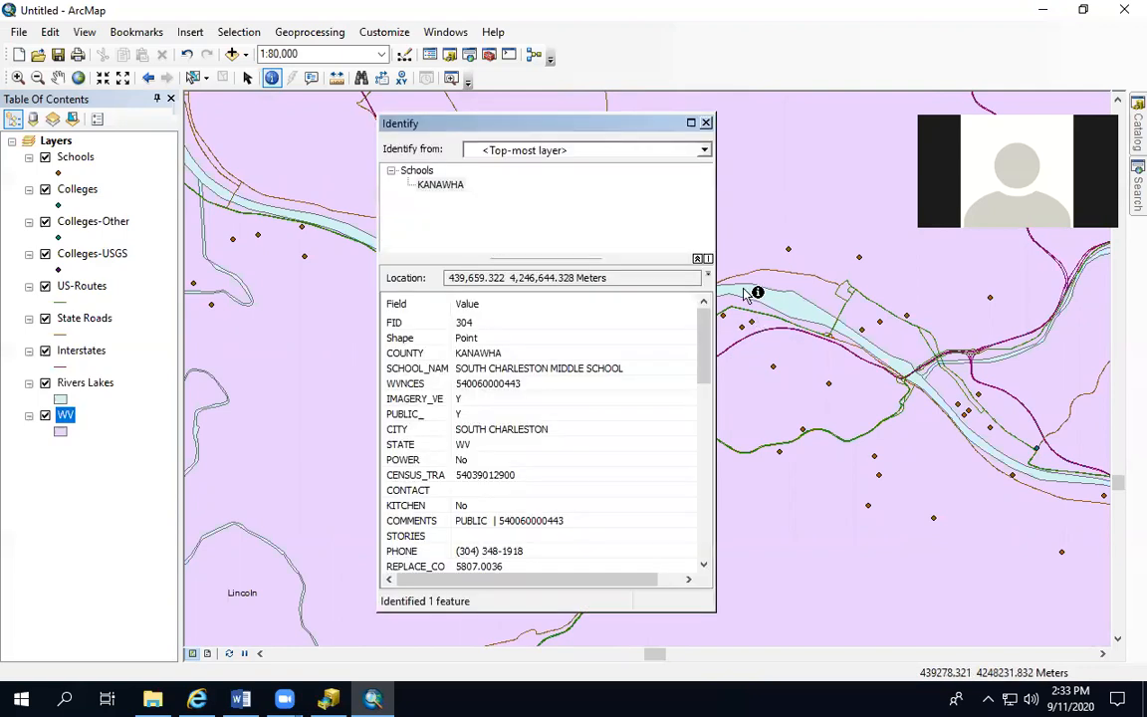
click(706, 123)
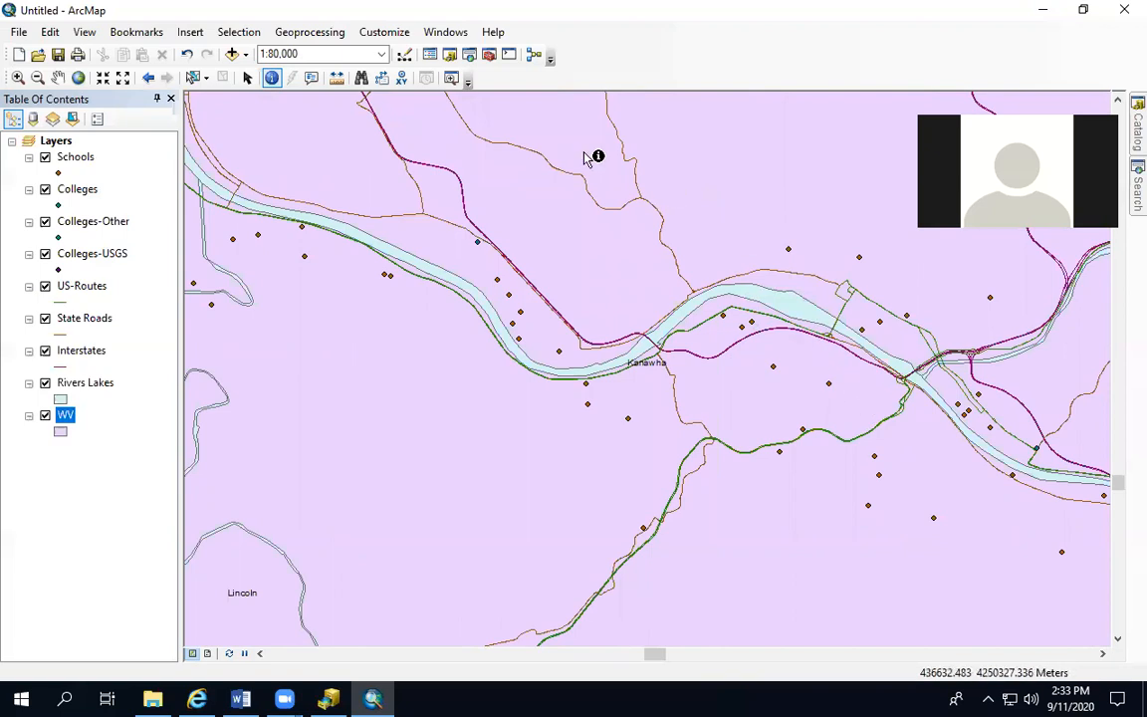
Identify the school point on the river's south bank, just northwest of the Kanawha label
click(60, 78)
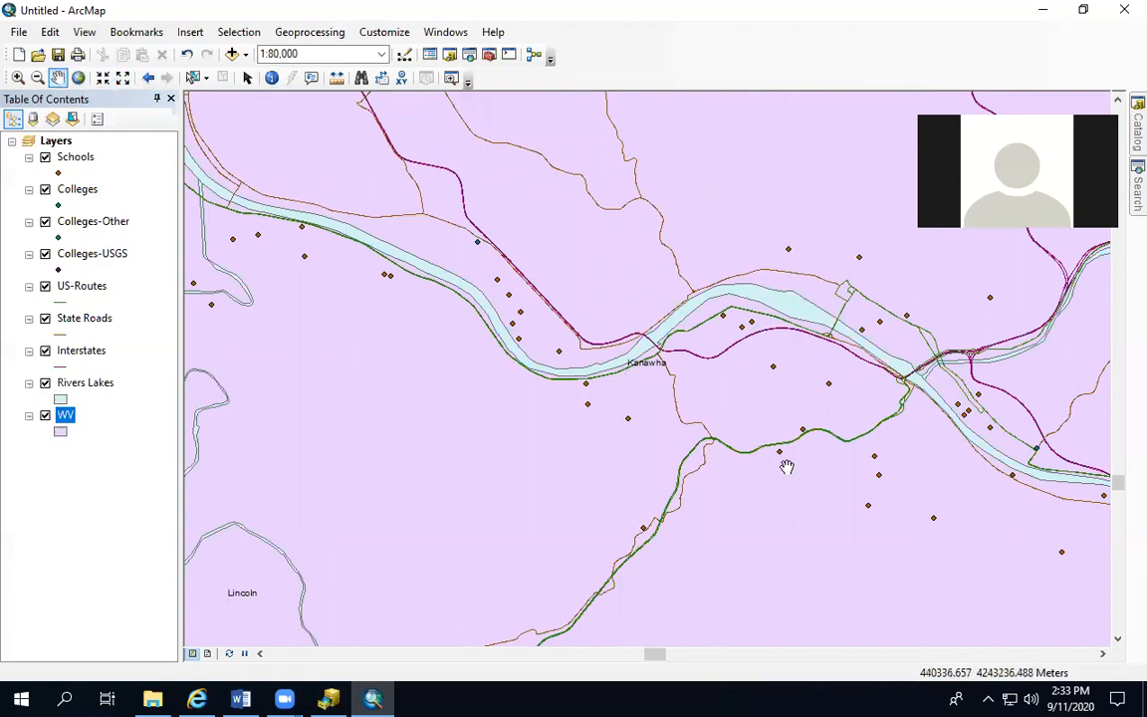
drag(806, 459, 538, 383)
mouse_move(825, 474)
mouse_down()
mouse_move(700, 431)
mouse_move(687, 403)
mouse_up()
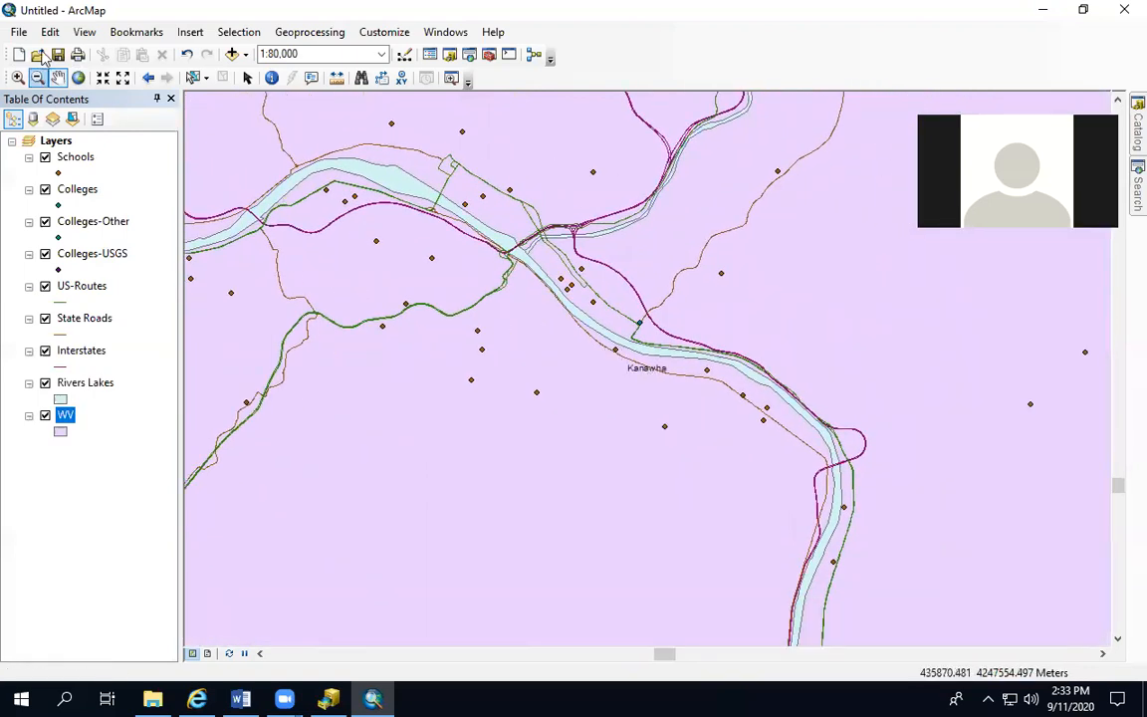
click(271, 80)
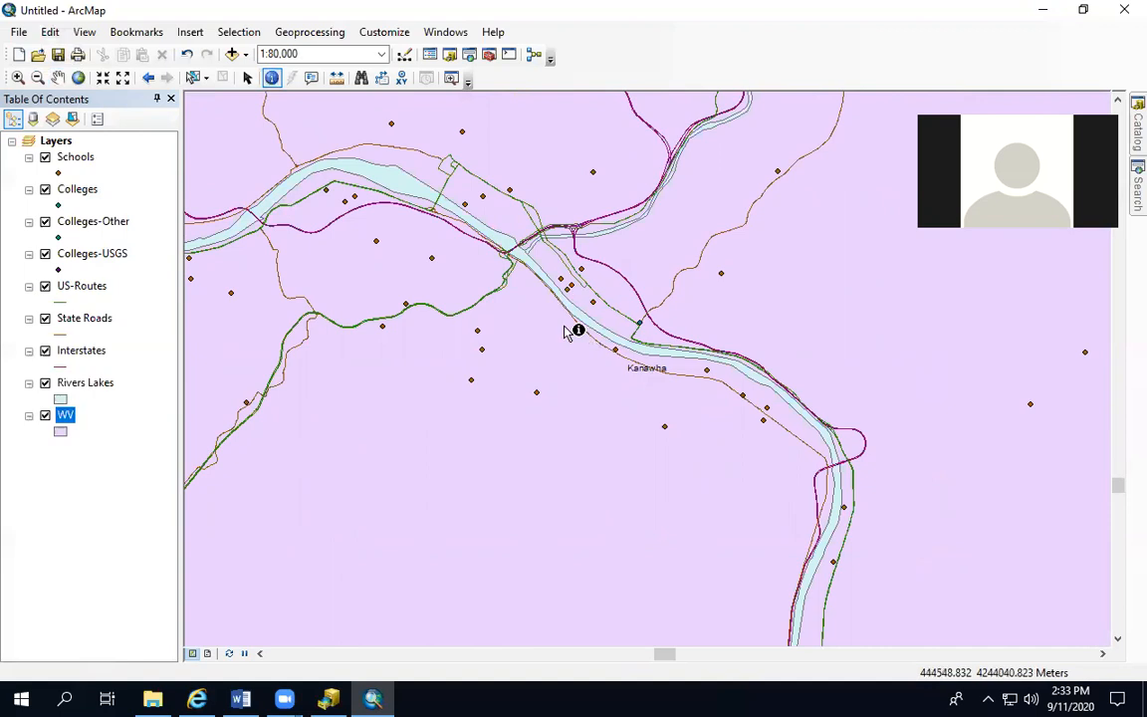
click(618, 351)
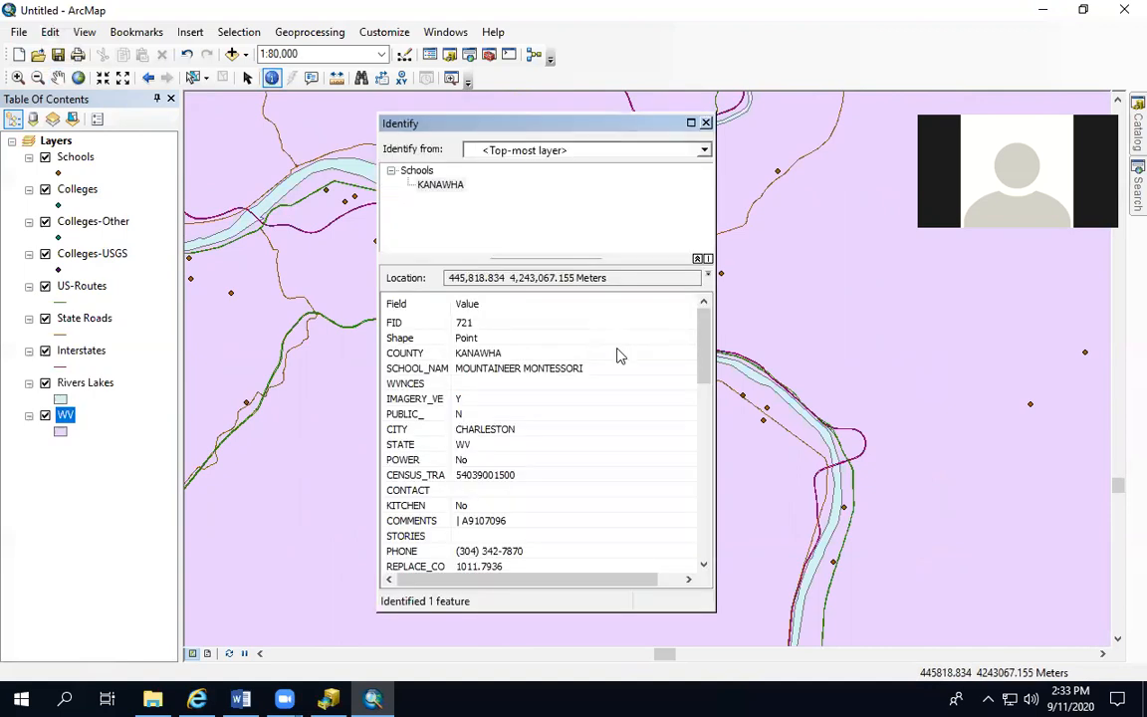
click(706, 123)
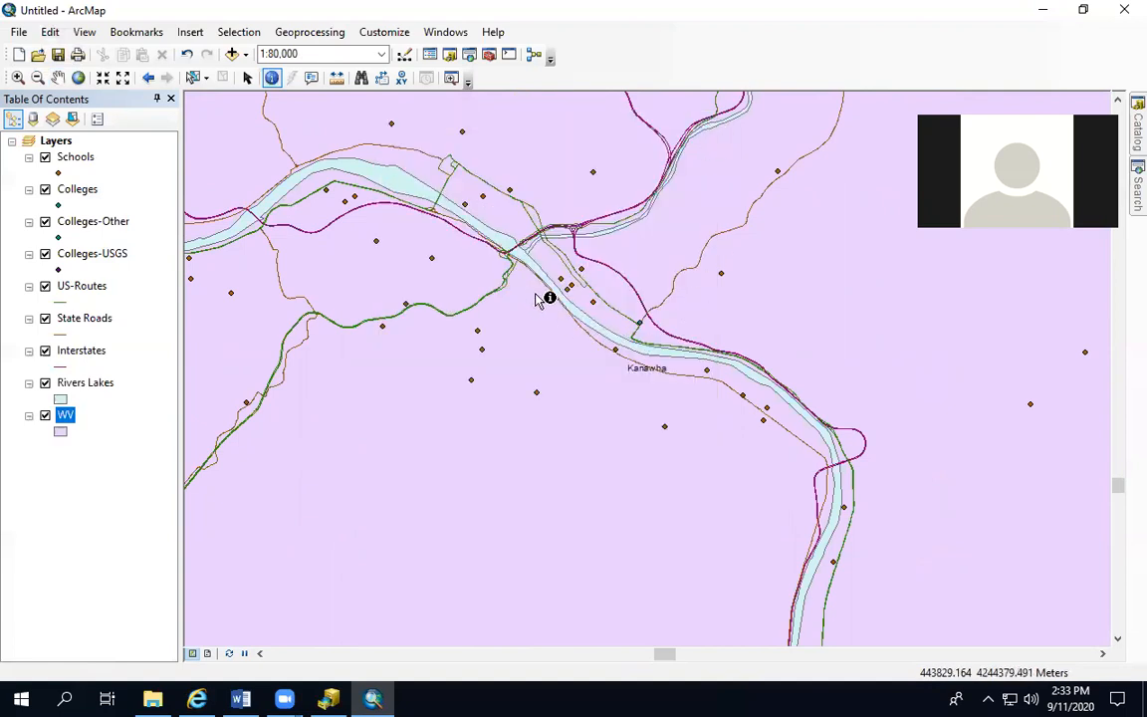
Hide the Schools layer and identify the college point north of the river near the Kanawha label
click(47, 159)
click(46, 157)
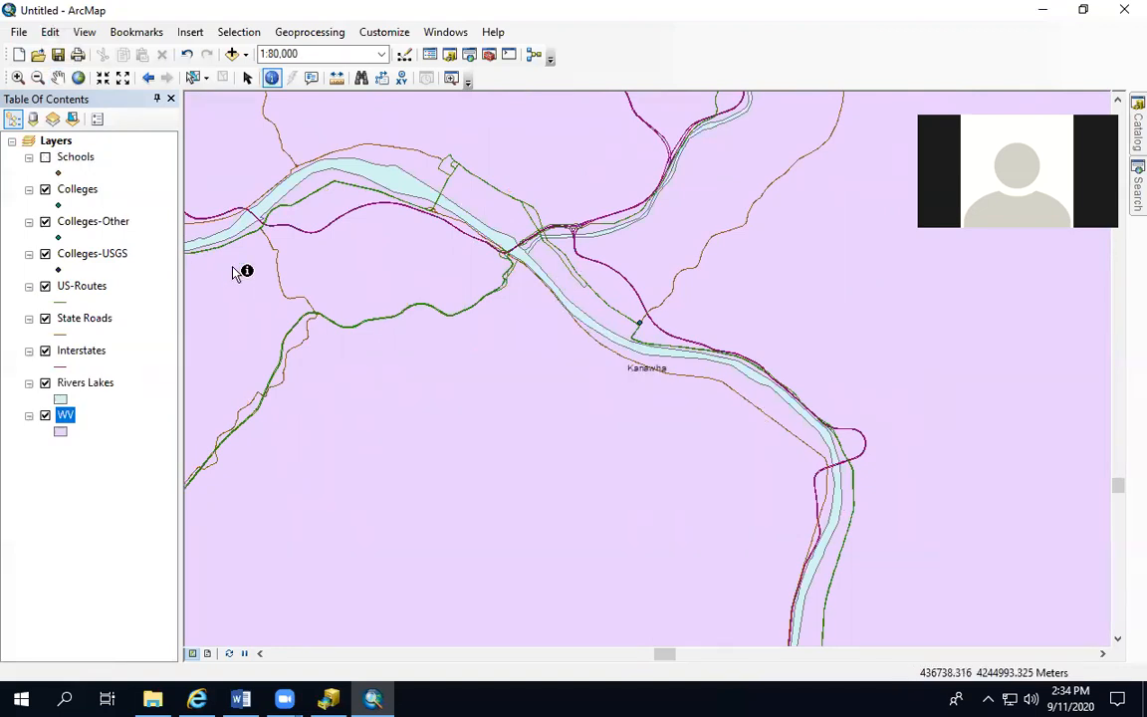
click(640, 323)
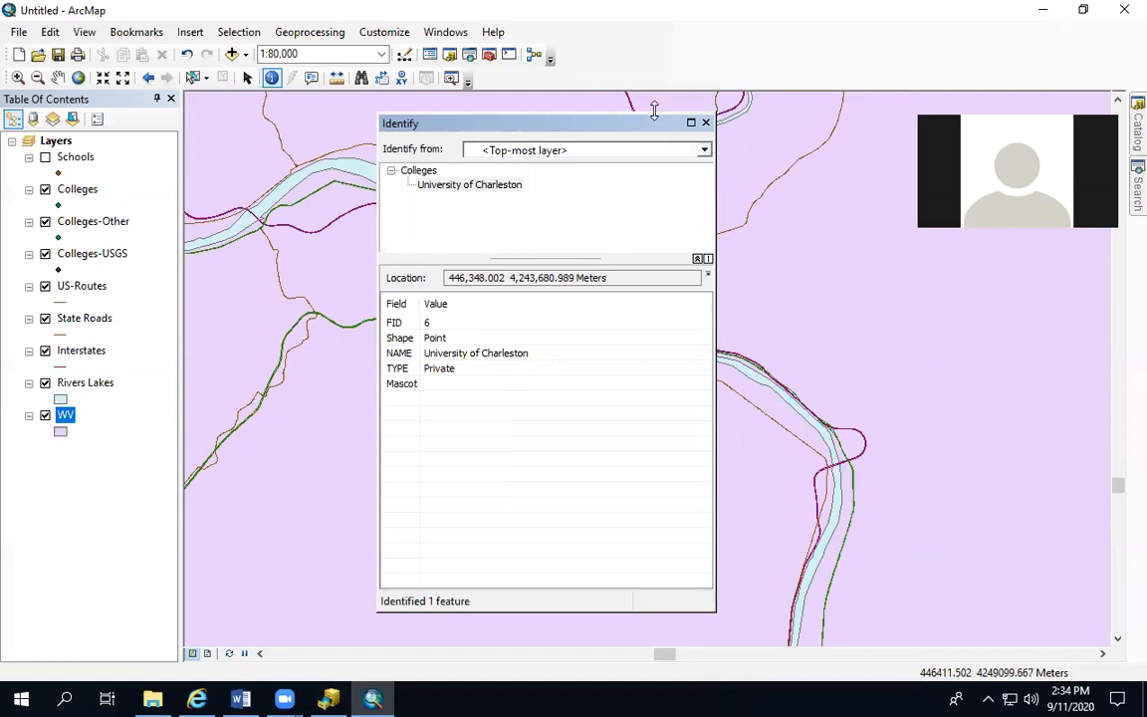
click(706, 123)
Turn on feature labels for the Colleges layer using the NAME field
right_click(71, 196)
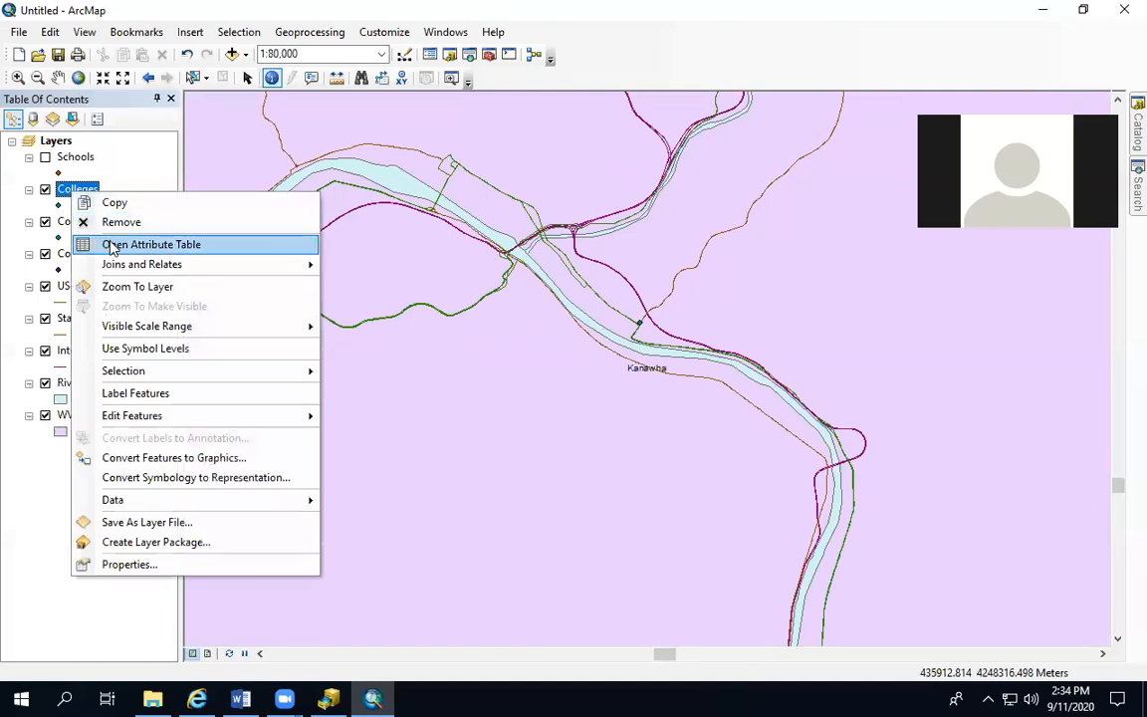
click(157, 565)
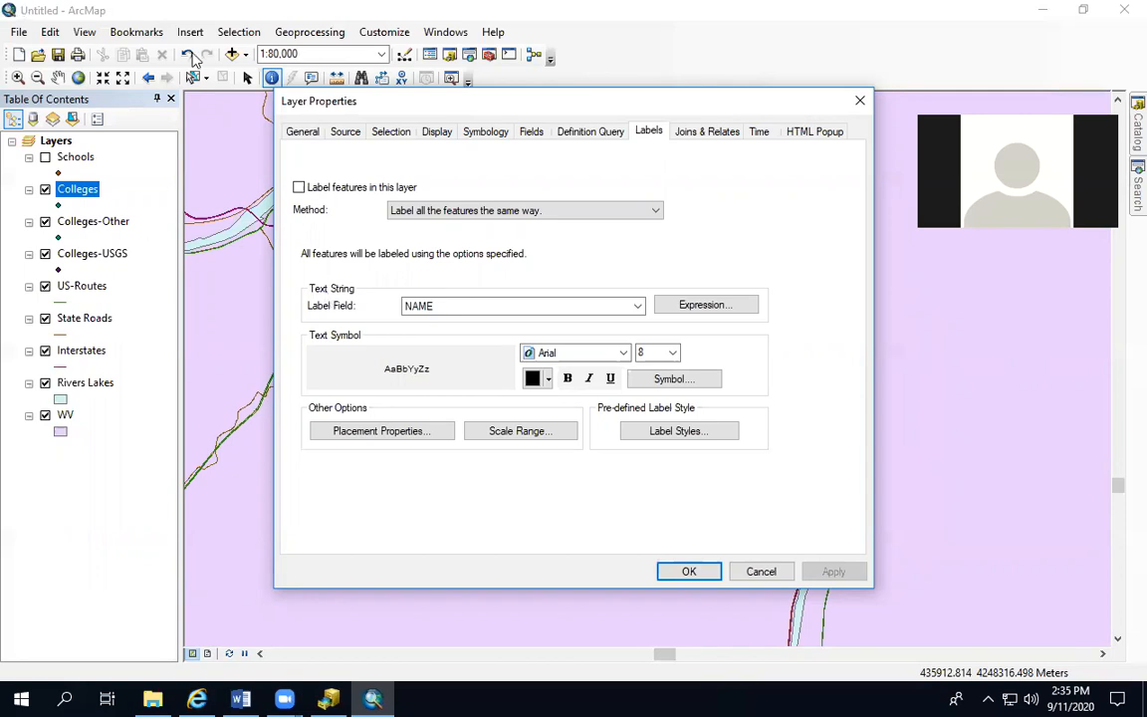
click(299, 189)
click(832, 570)
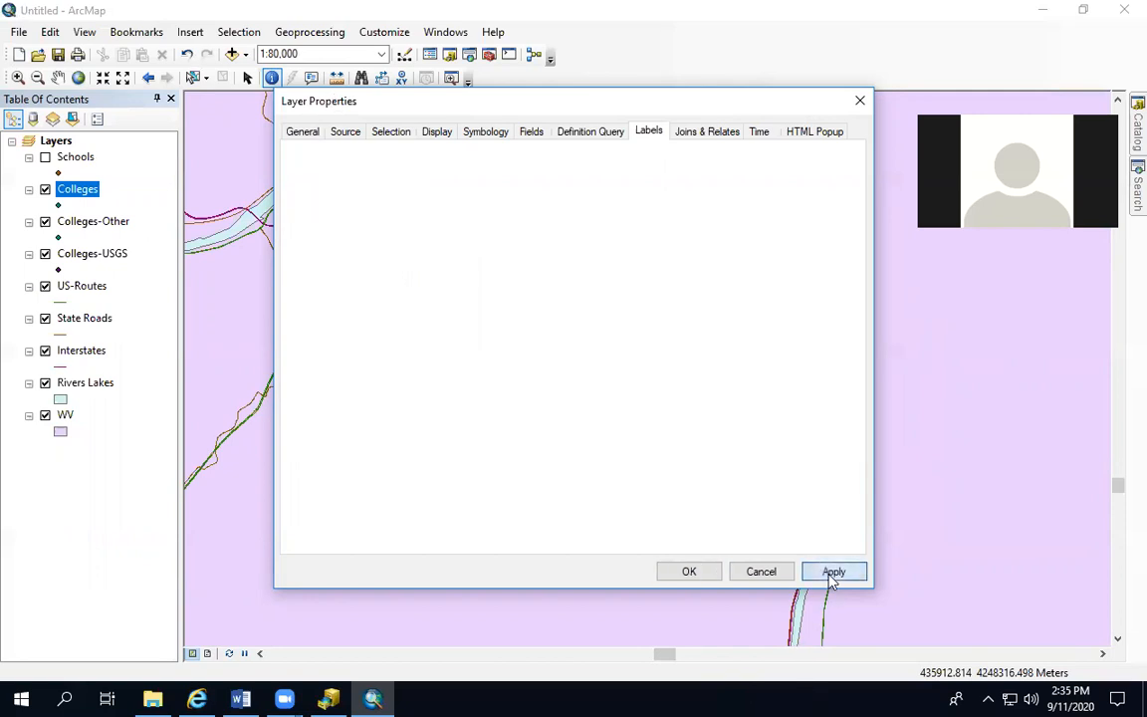
click(697, 575)
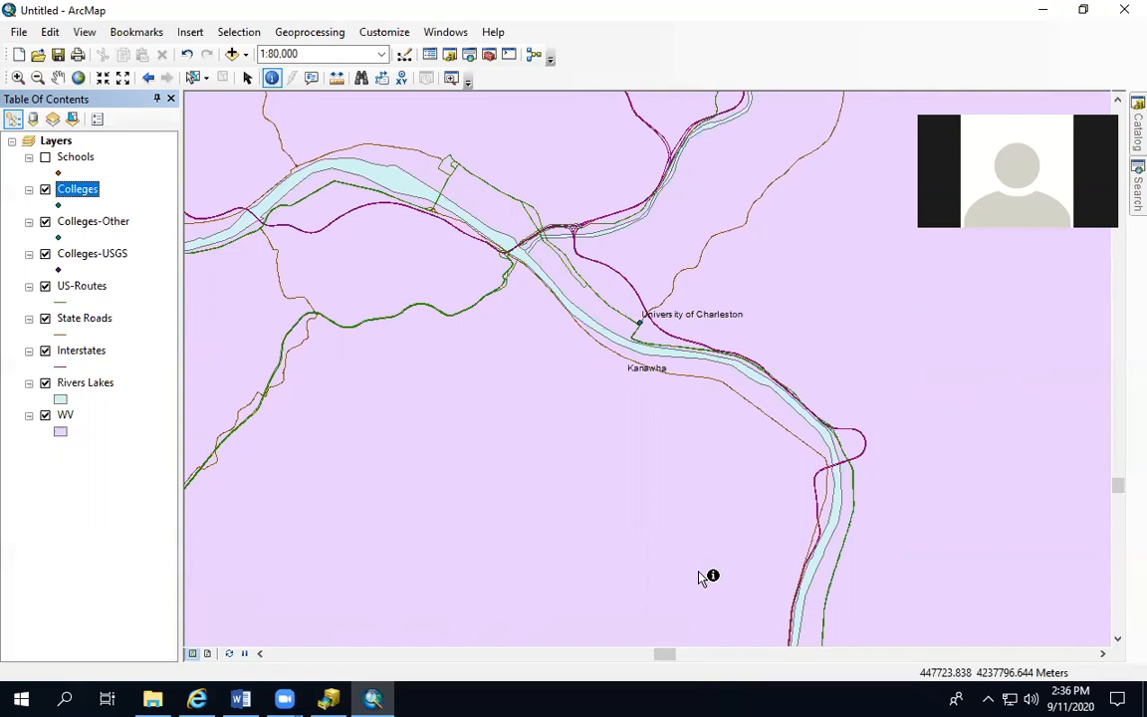
Switch to the page layout and enlarge the data frame to fill the portrait page out to its printer margins
click(207, 654)
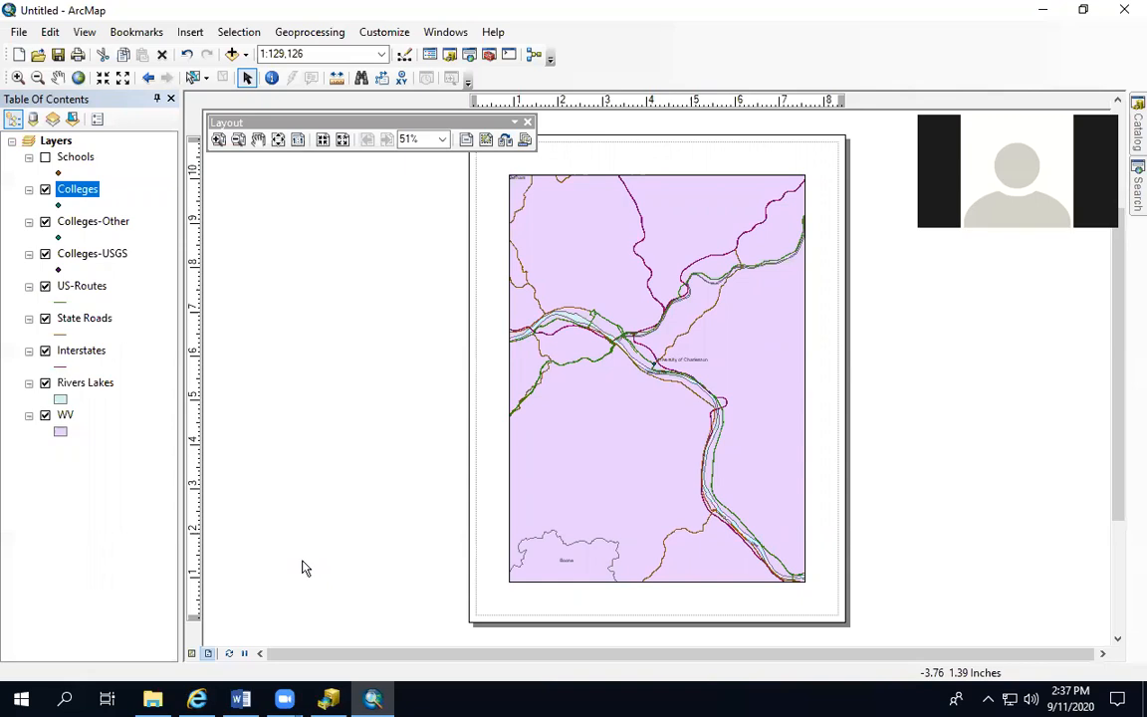
click(560, 216)
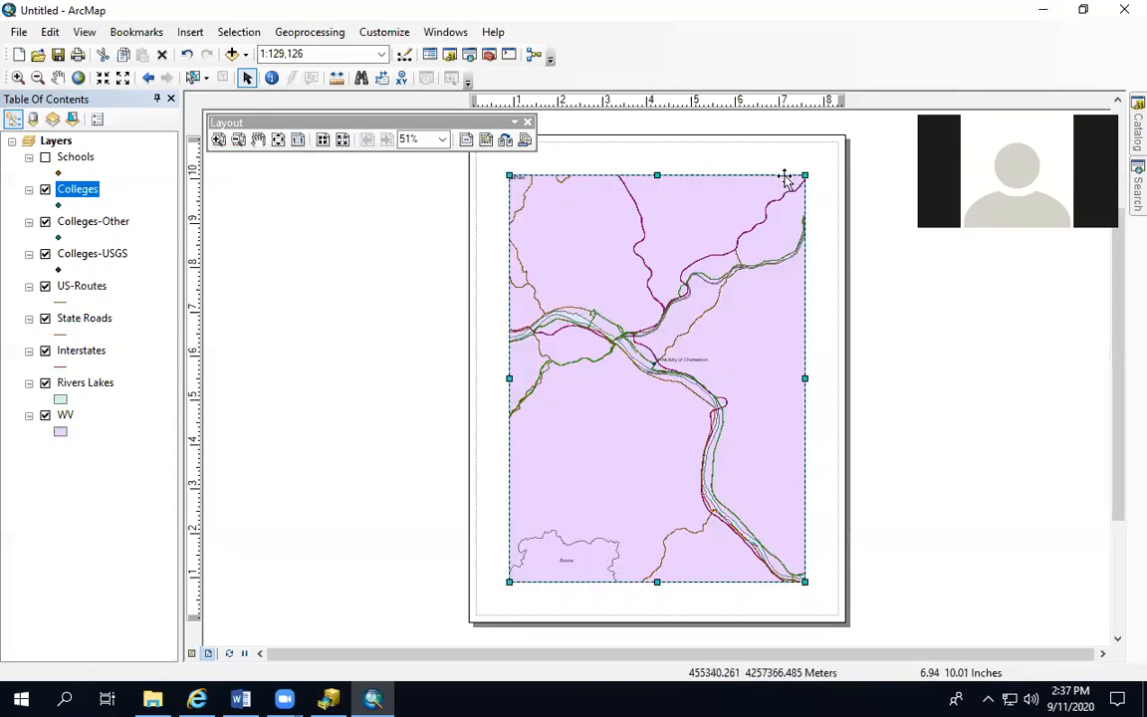
drag(805, 175, 833, 143)
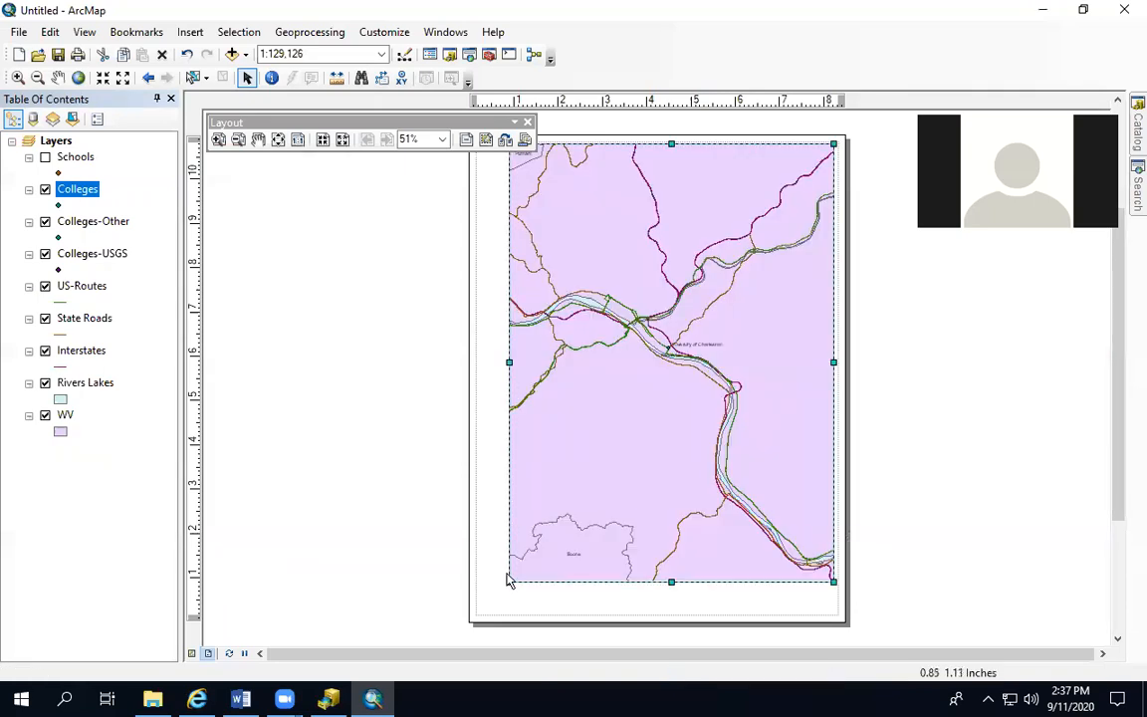
drag(509, 582, 479, 614)
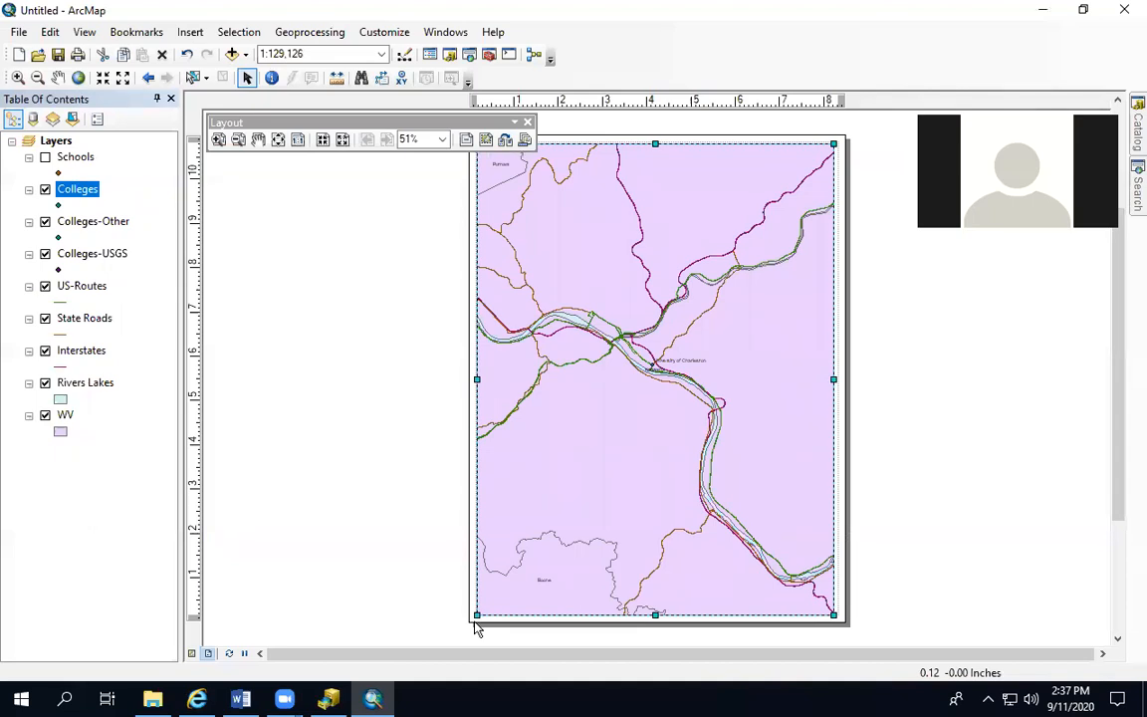
Set the printer paper orientation to Landscape in the page and print setup
click(14, 36)
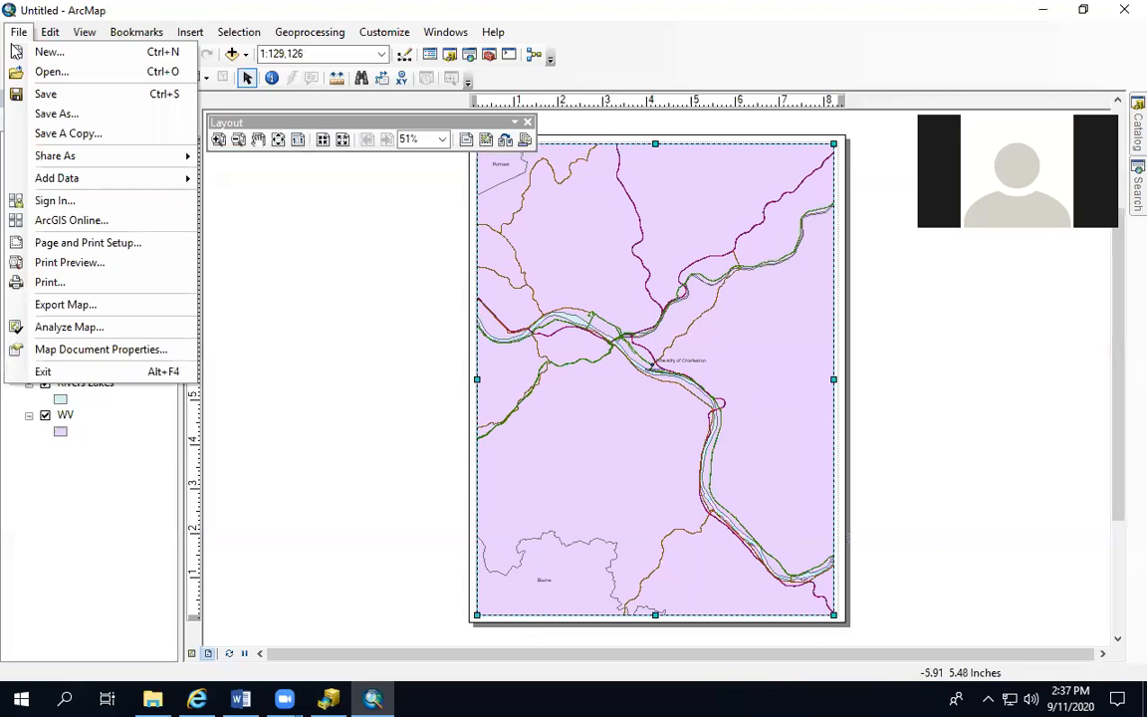
click(95, 247)
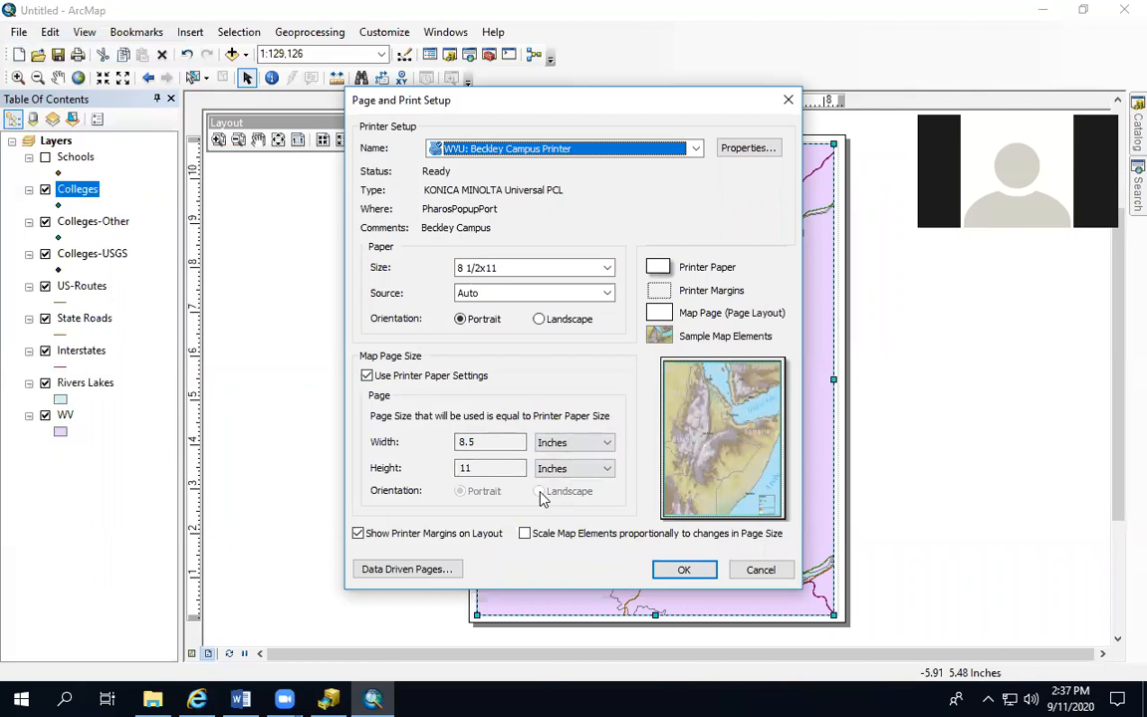
click(539, 318)
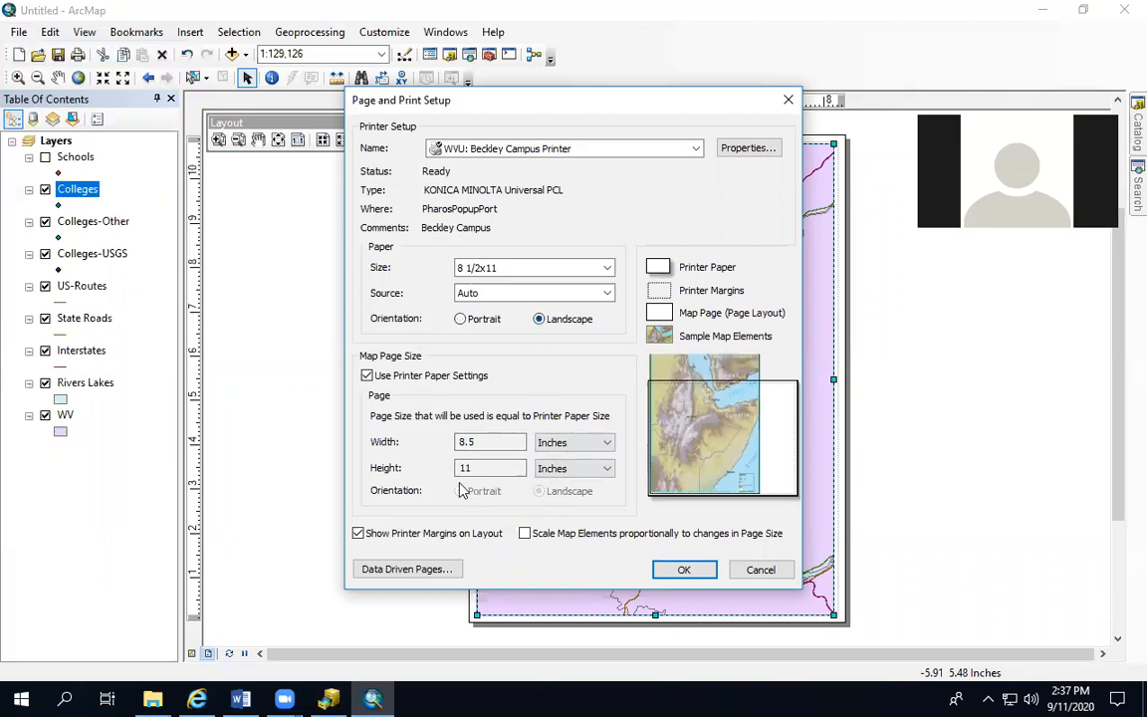
click(681, 570)
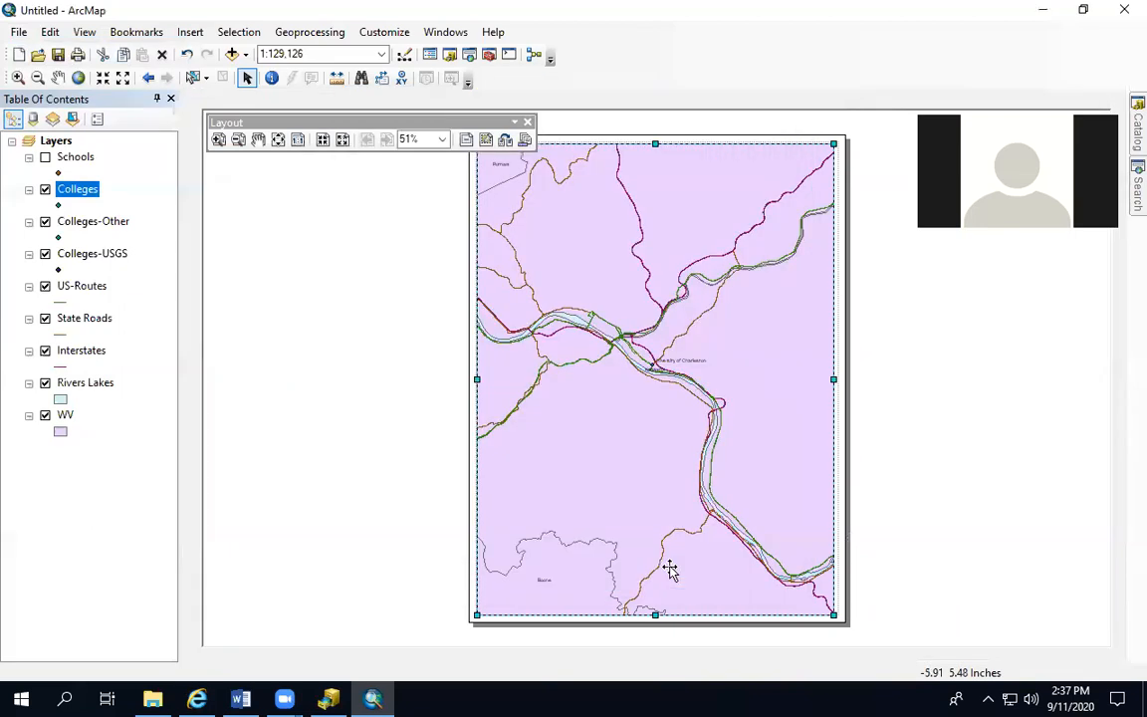
Widen and shorten the data frame so it fits within the landscape page's printer margins
click(549, 428)
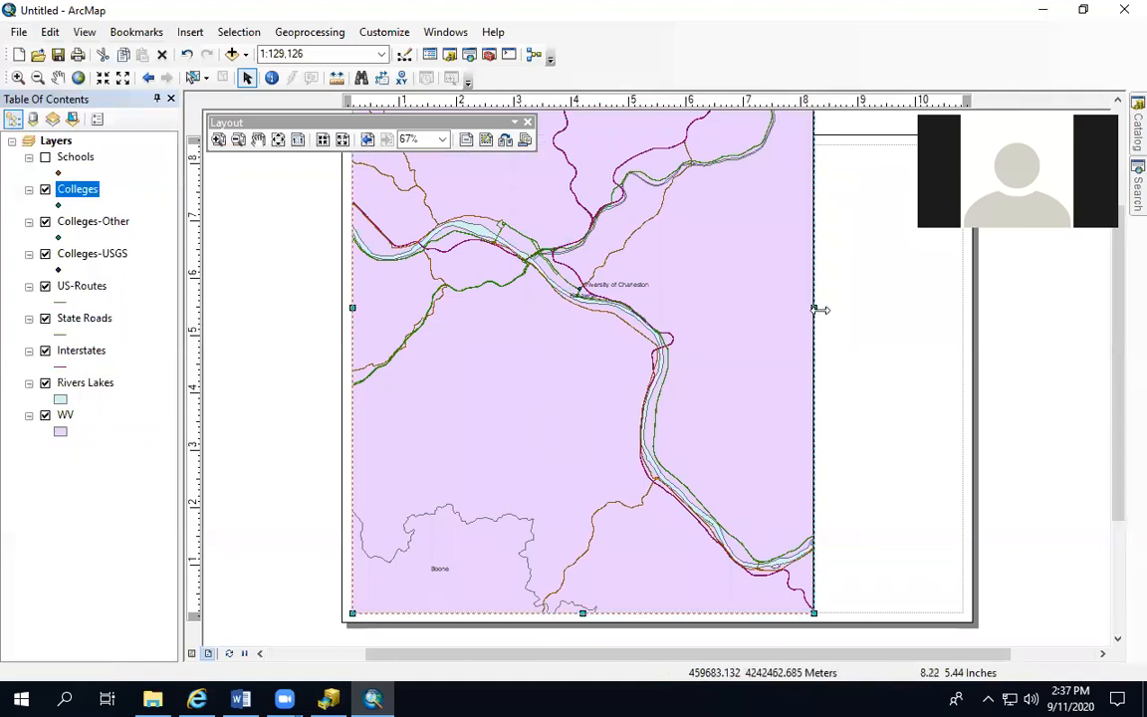
drag(813, 308, 967, 308)
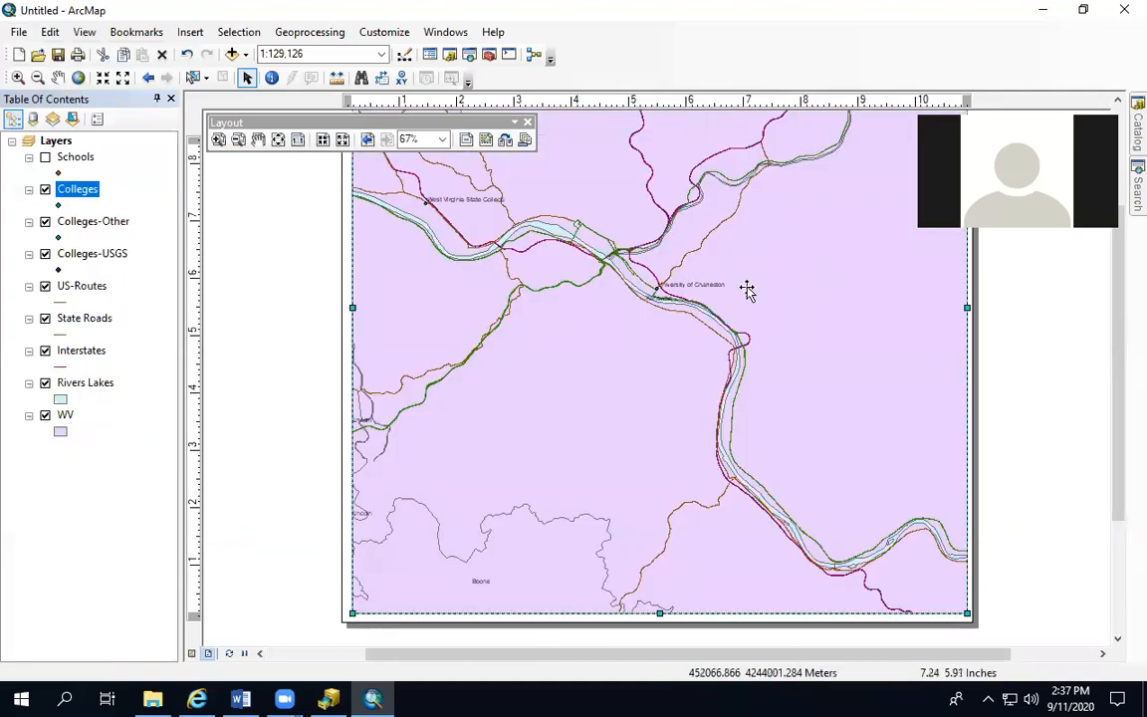
click(342, 141)
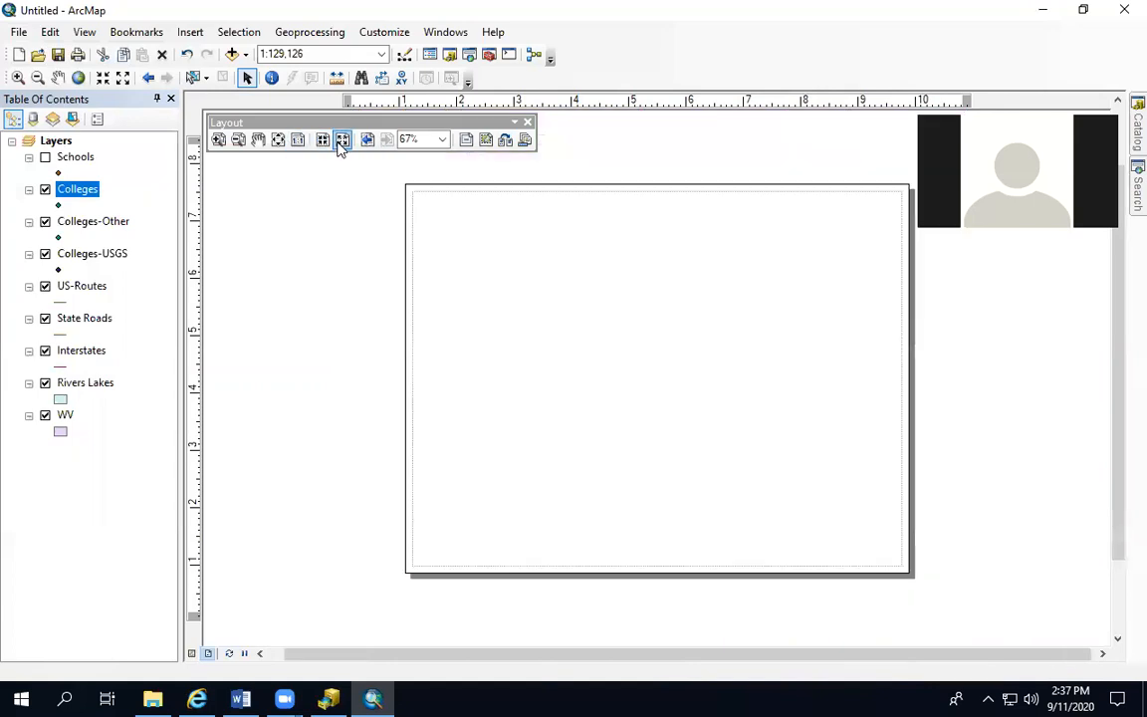
click(342, 141)
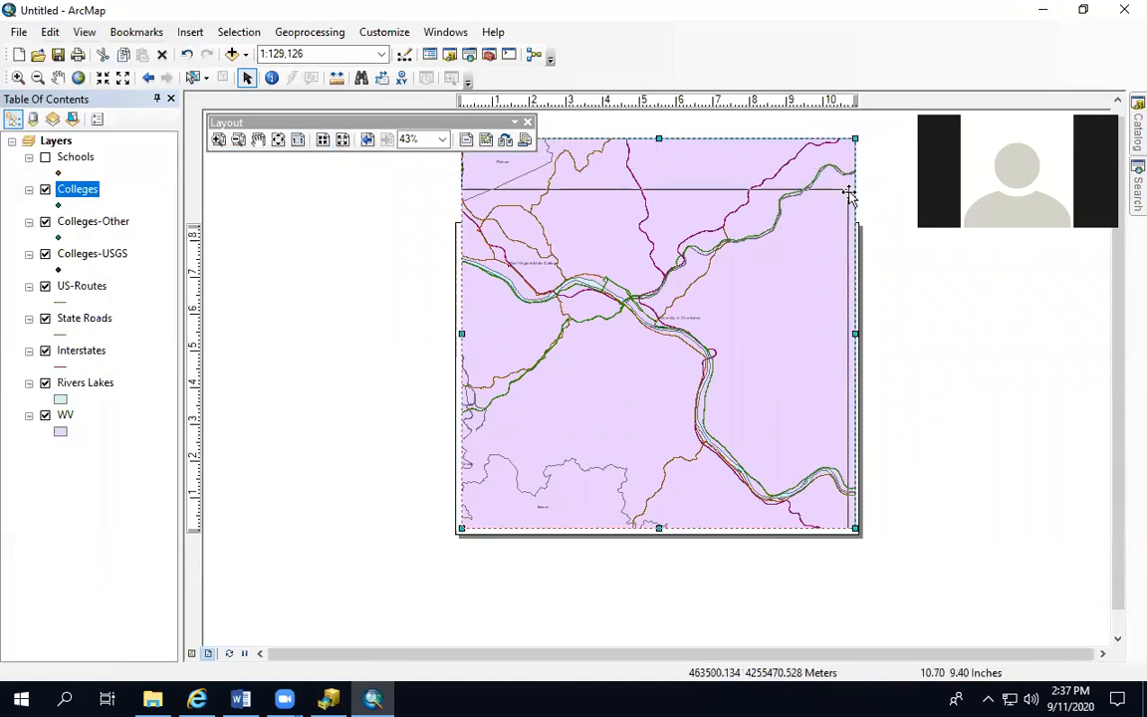
drag(856, 138, 856, 230)
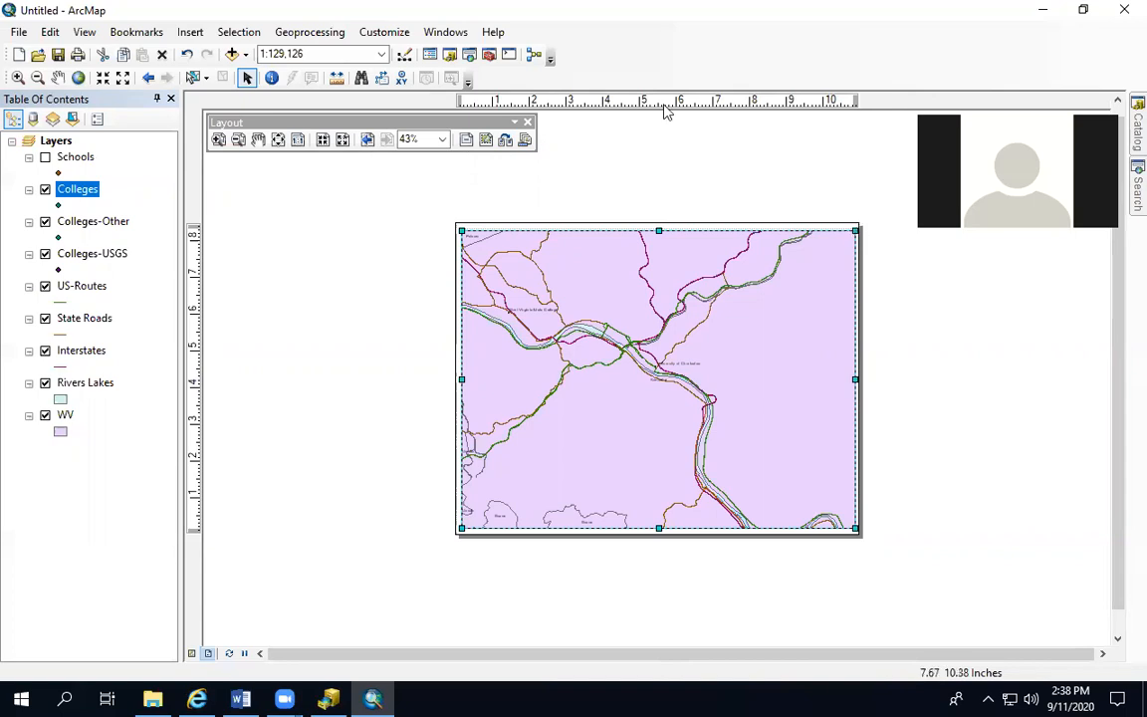
Zoom the data frame's map in around the river junction and the University of Charleston to 1:35,842
click(18, 78)
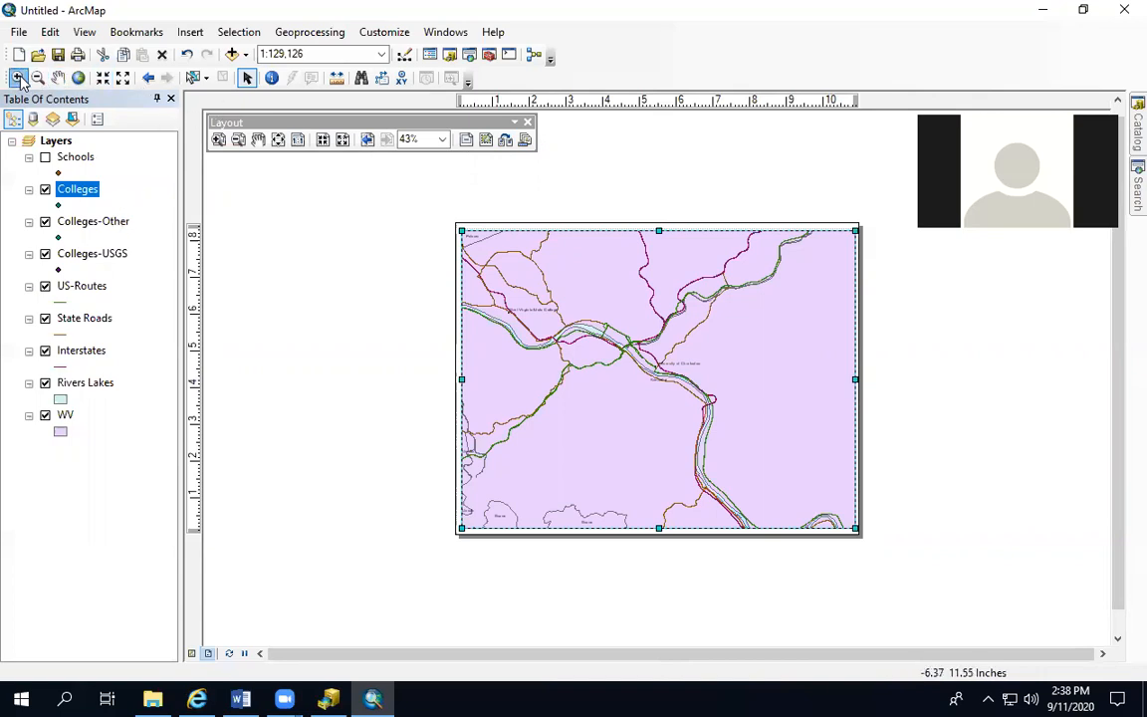
drag(533, 282, 792, 438)
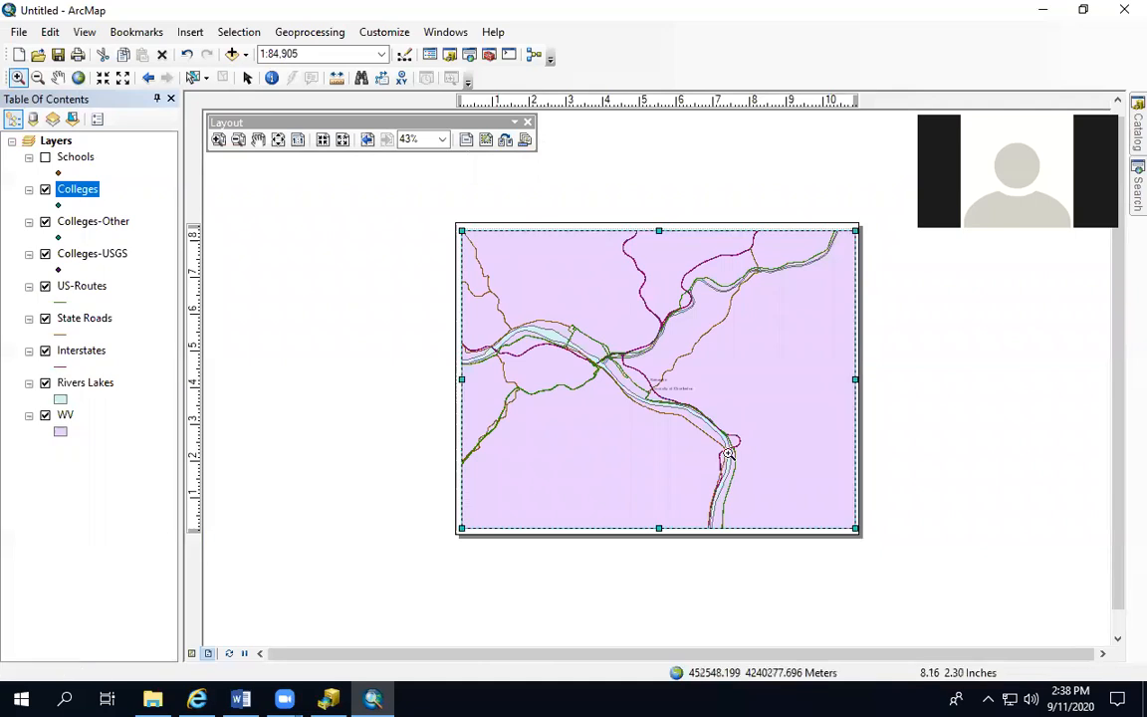
drag(520, 302, 787, 480)
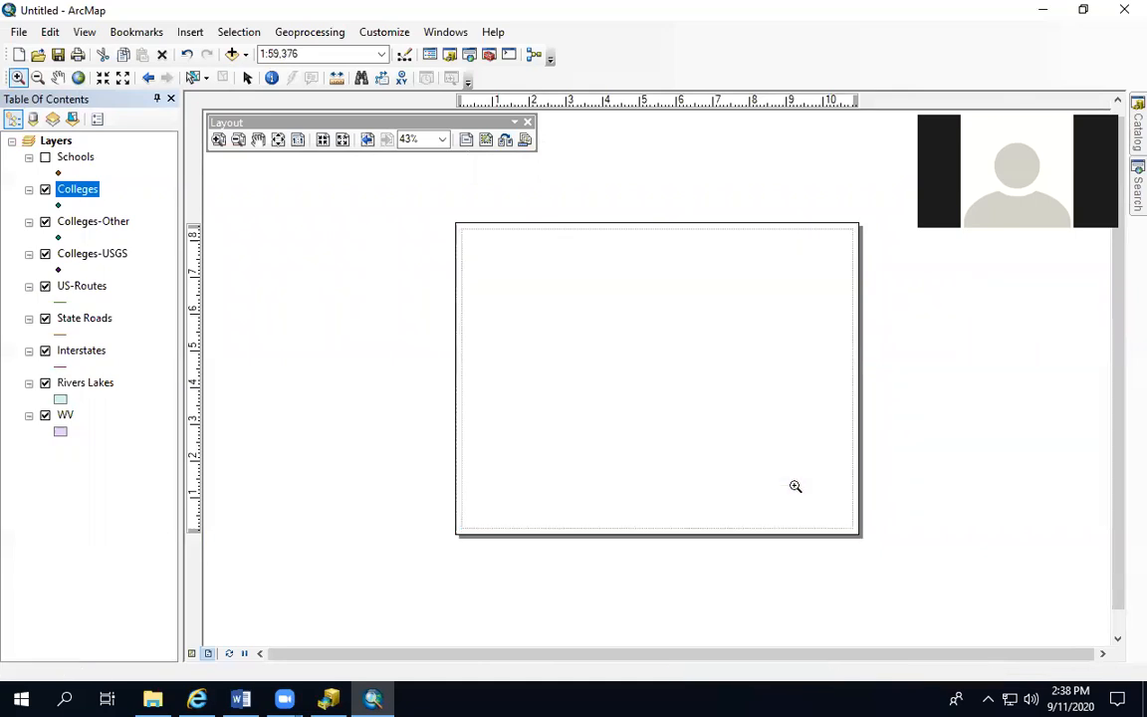
drag(480, 288, 767, 474)
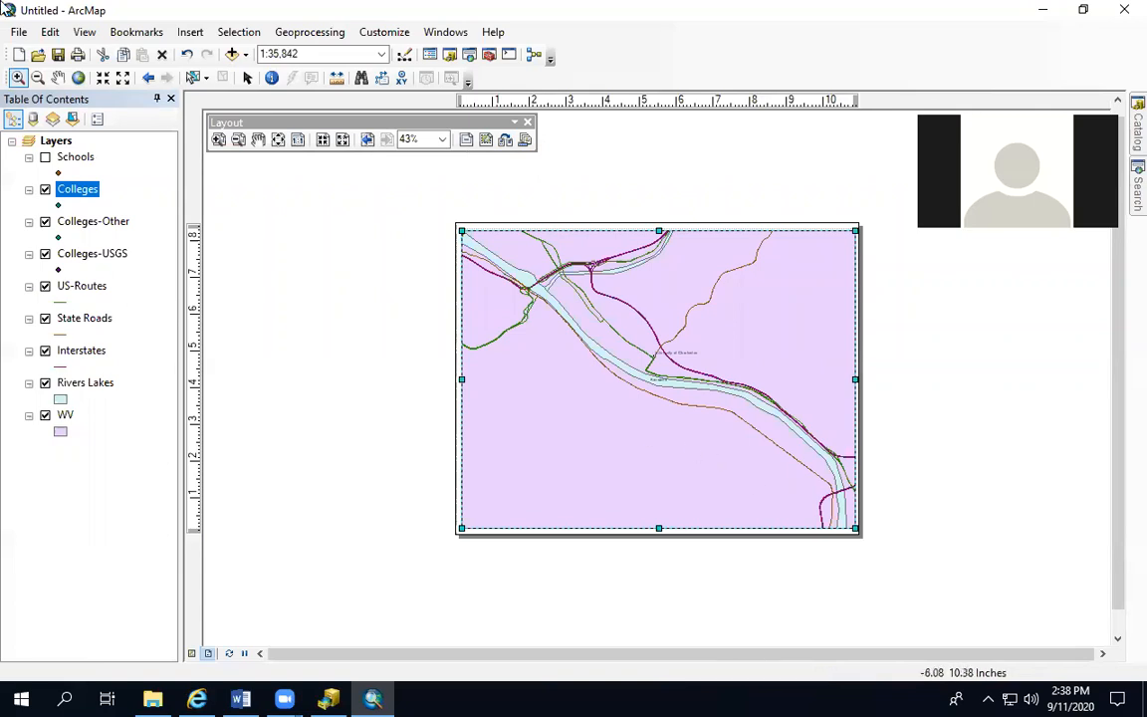
Set the data frame's map to a 1:150,000 scale and shift it slightly to frame the Charleston area
scroll(642, 336, up, 1)
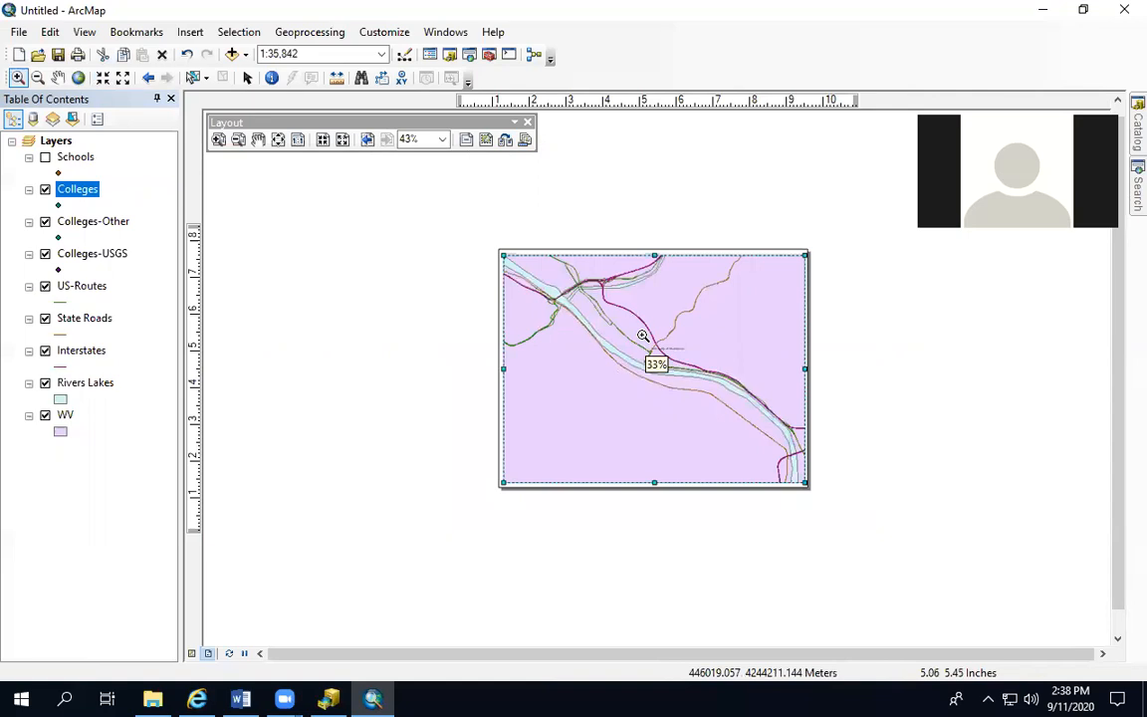
click(121, 80)
click(120, 80)
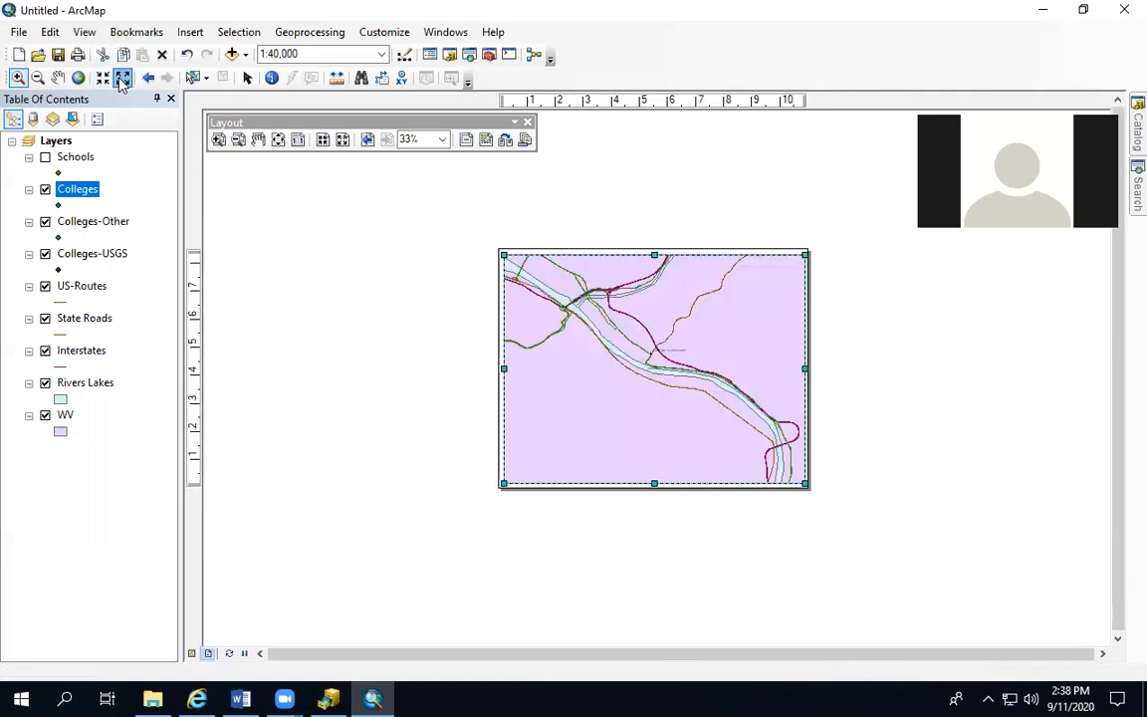
click(120, 79)
click(121, 80)
click(120, 80)
click(120, 79)
click(120, 80)
click(120, 79)
click(120, 80)
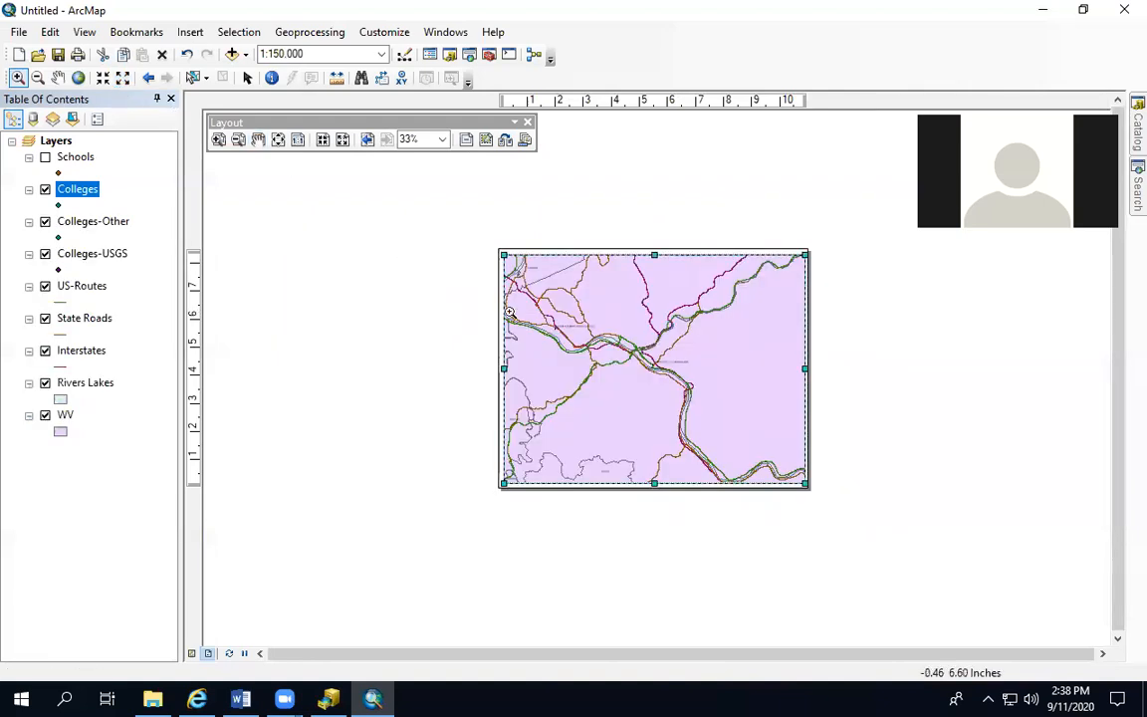
click(58, 78)
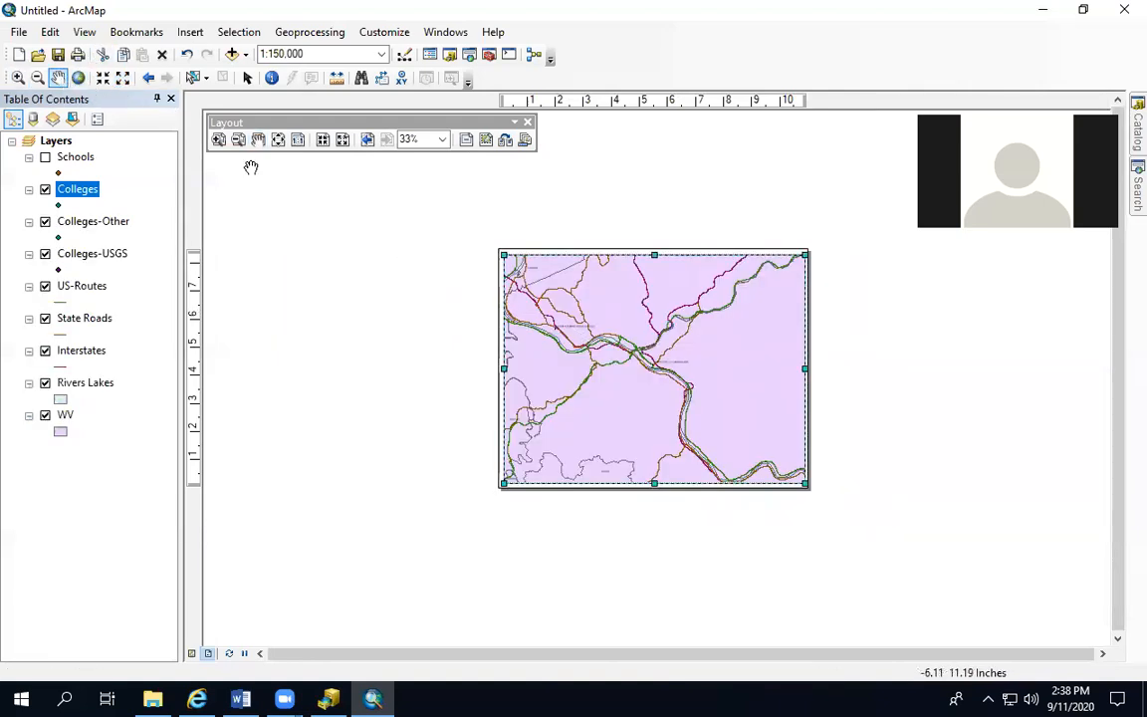
drag(578, 342, 588, 351)
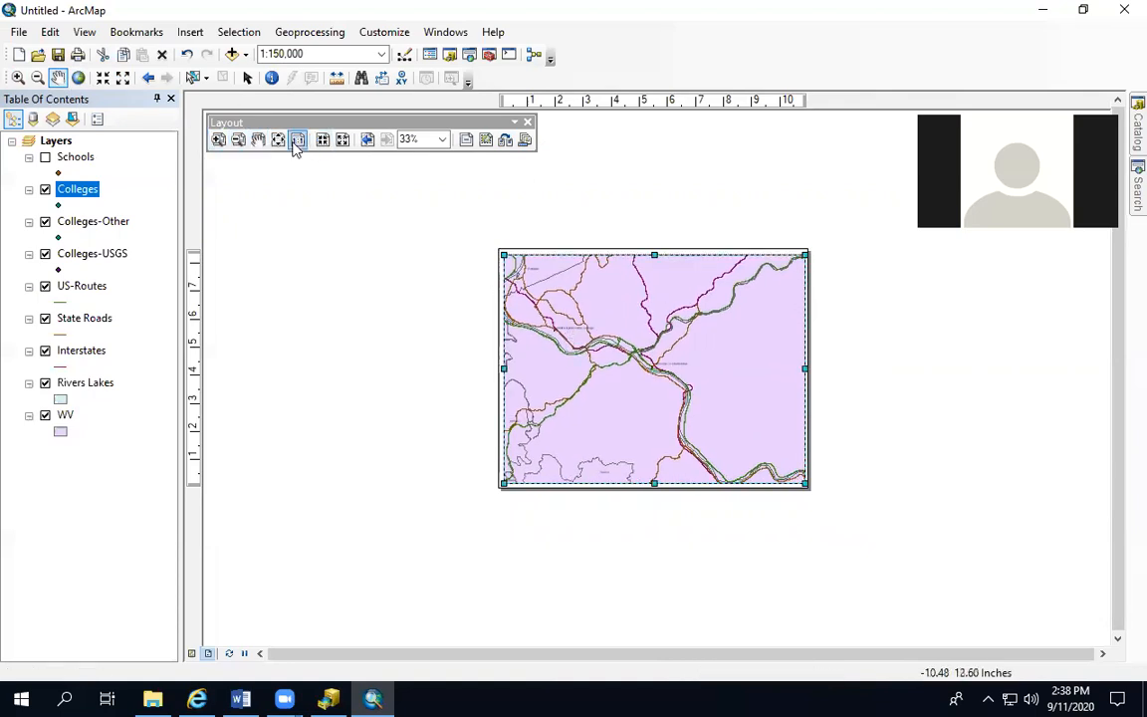
click(297, 141)
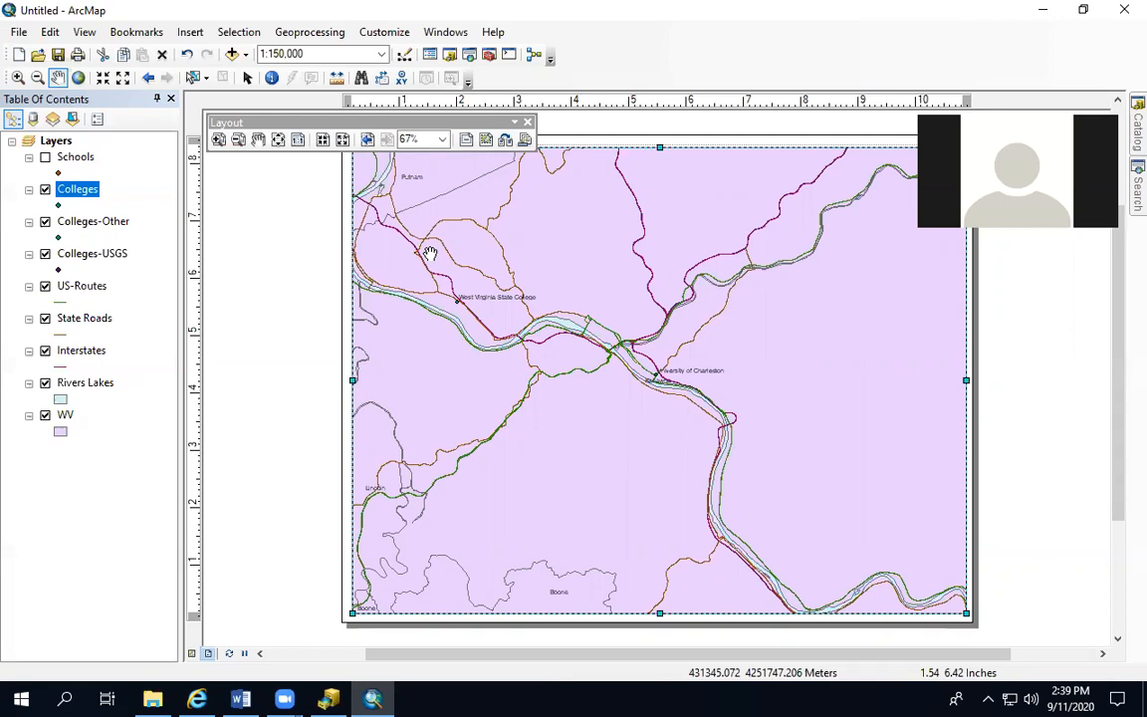
Change the WV layer's fill symbol to the light Yellow preset
click(61, 433)
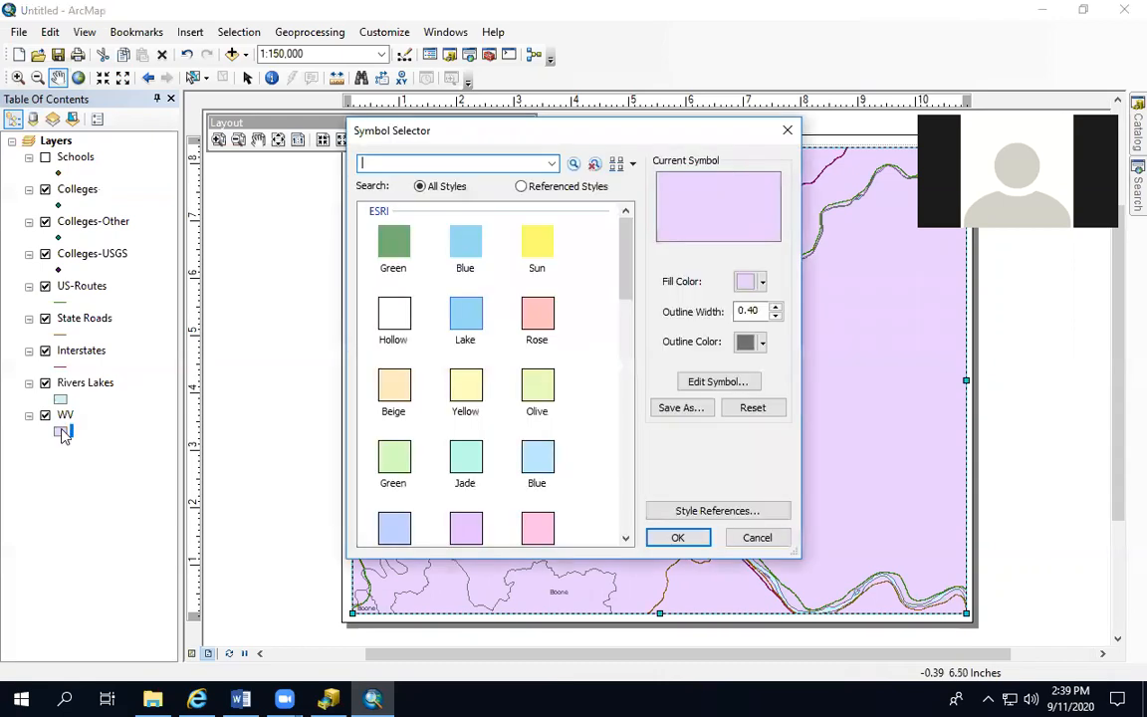
click(465, 386)
click(678, 538)
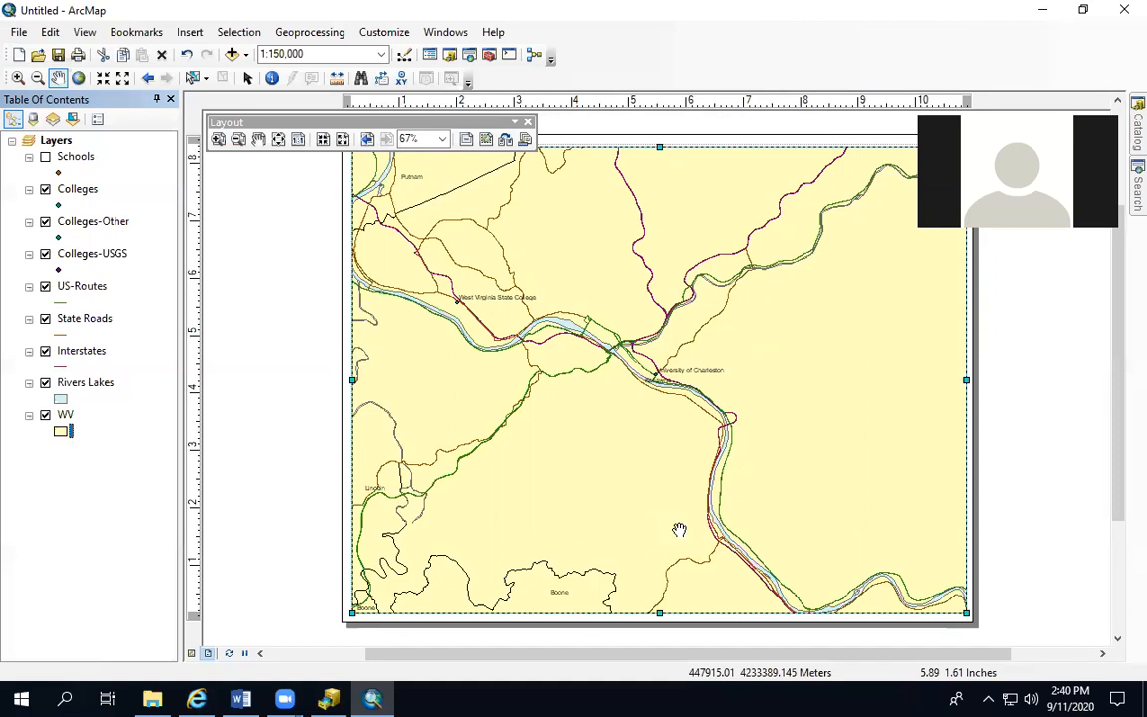
Insert the map title "Colleges & Universities in Charleston" on the layout
click(192, 33)
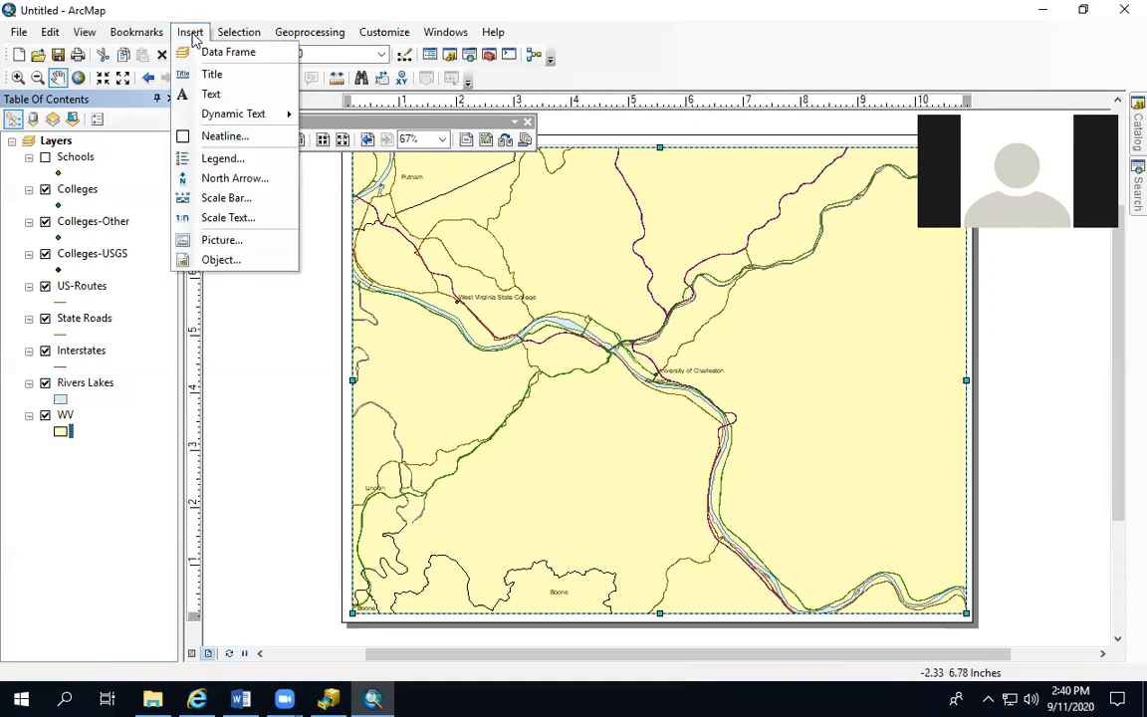
click(213, 79)
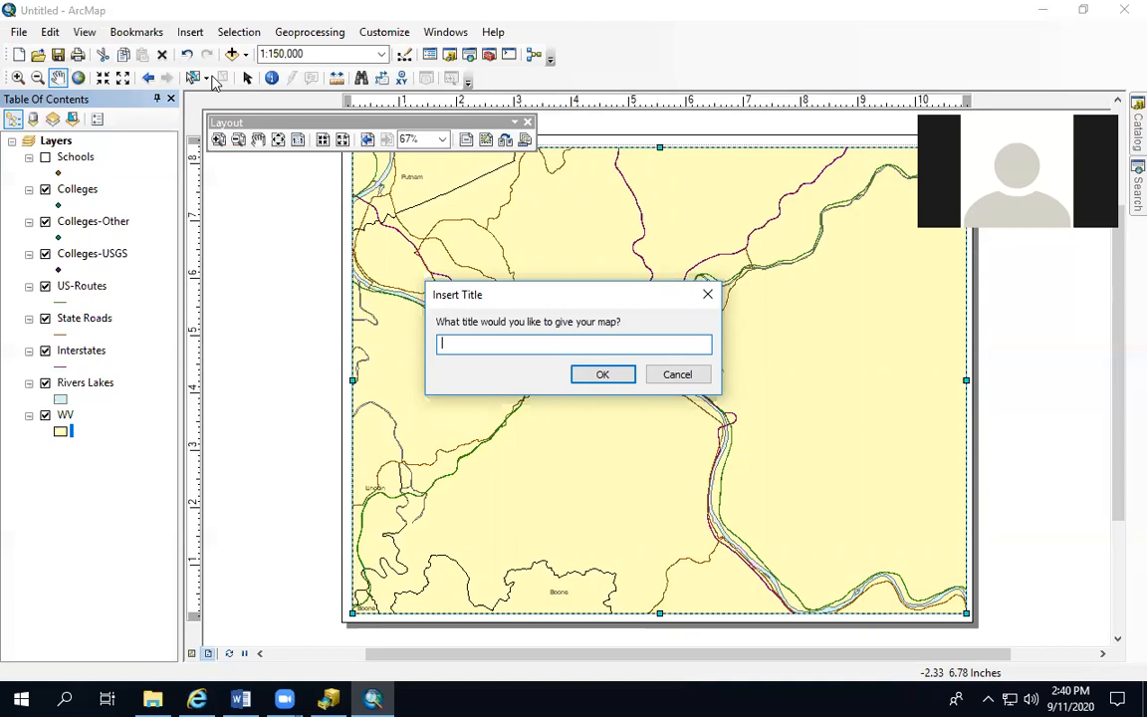
text(Colleges )
text(& Unive)
text(rse)
key(BackSpace)
text(ities in )
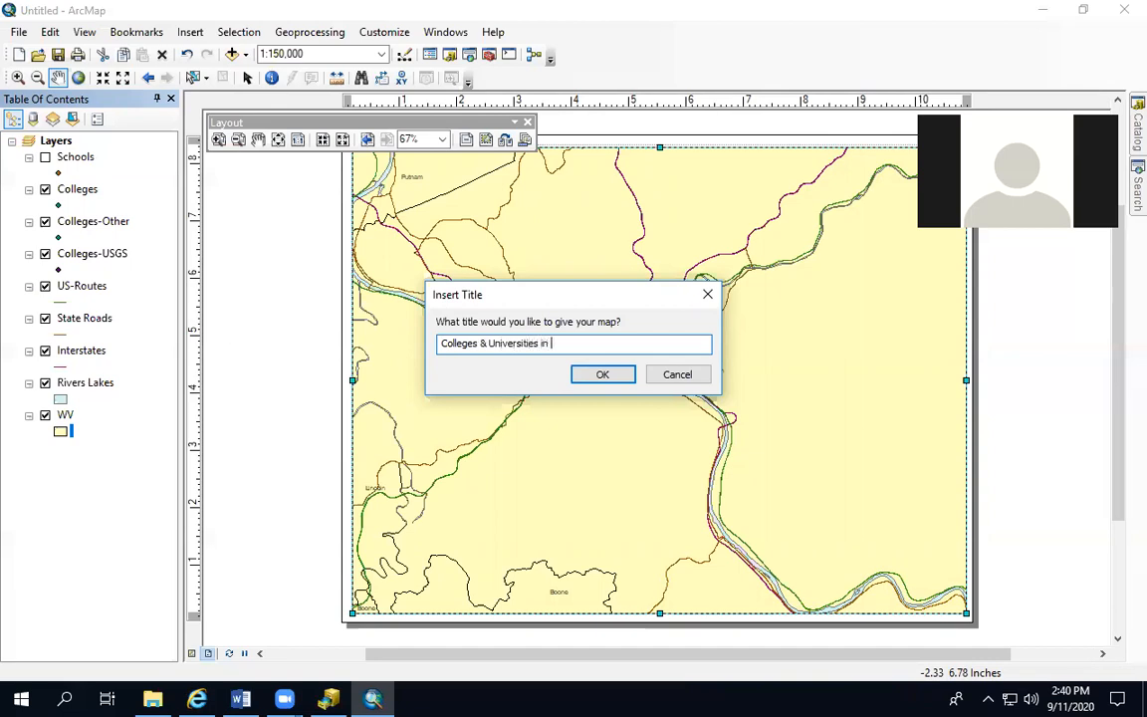
text(Charleston)
click(599, 375)
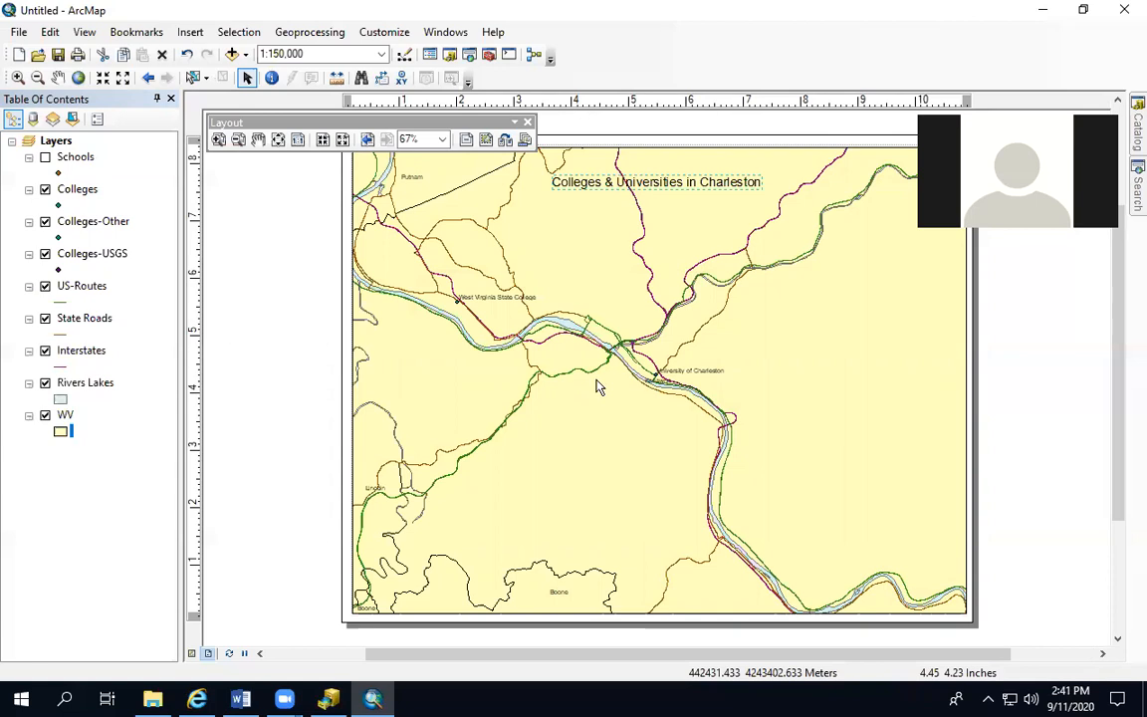
Restyle the map title with the Country 1 text symbol in bold and center it along the map's upper edge
right_click(575, 189)
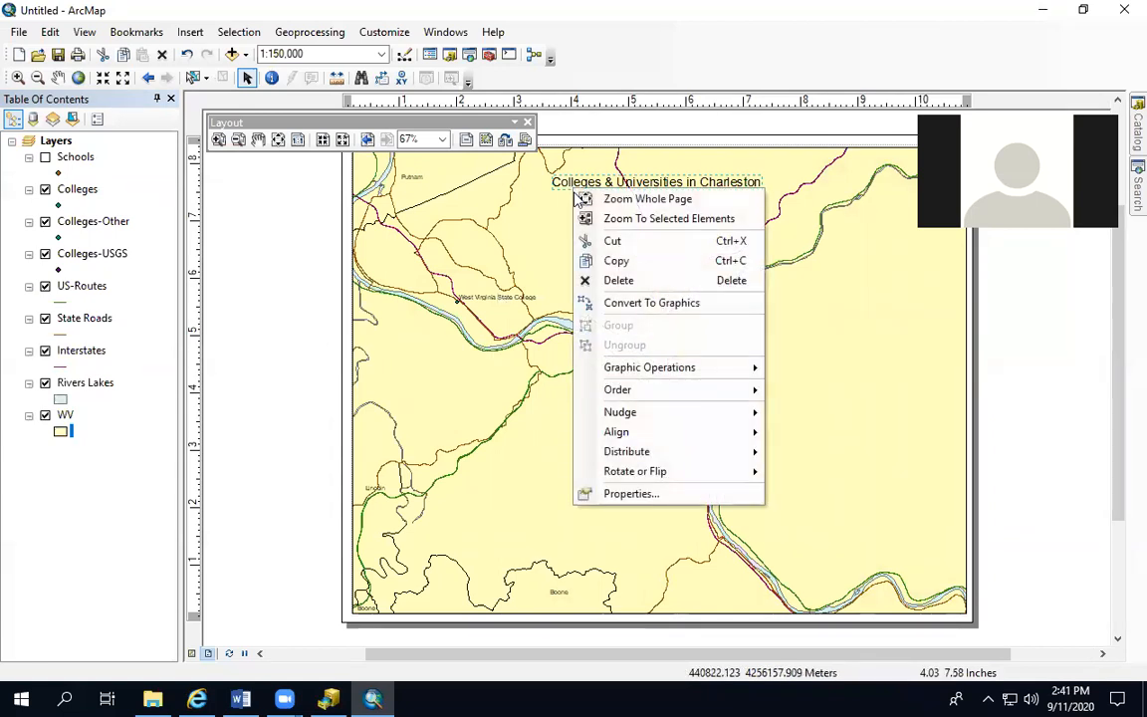
click(637, 494)
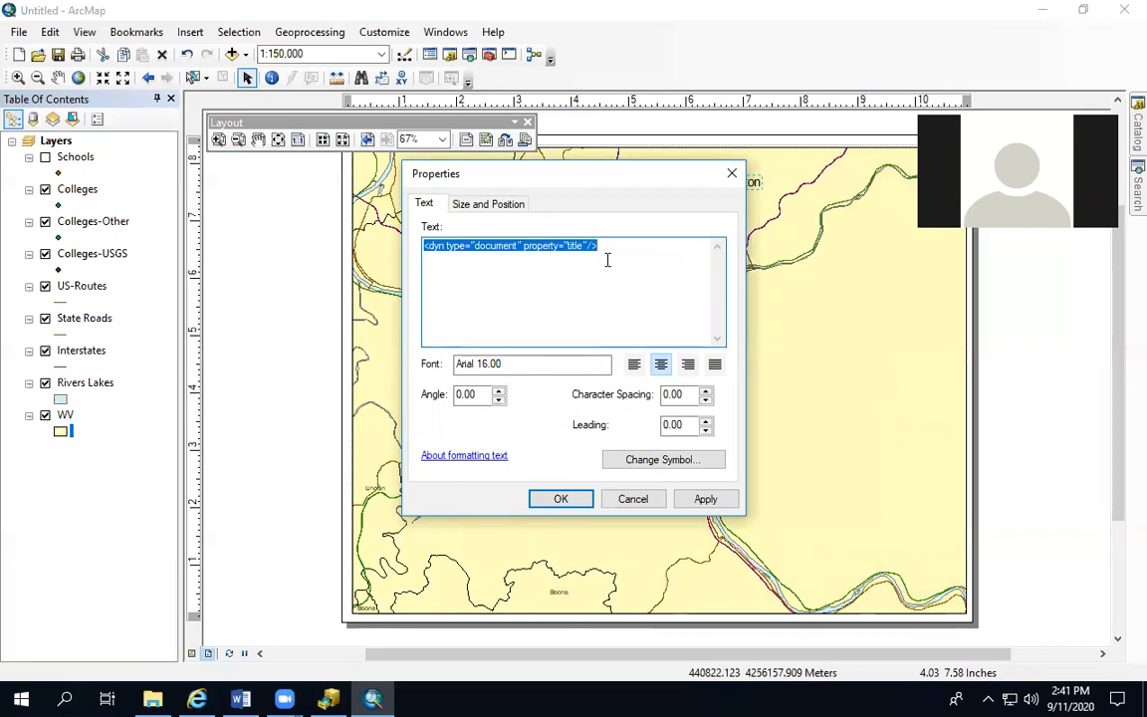
click(509, 364)
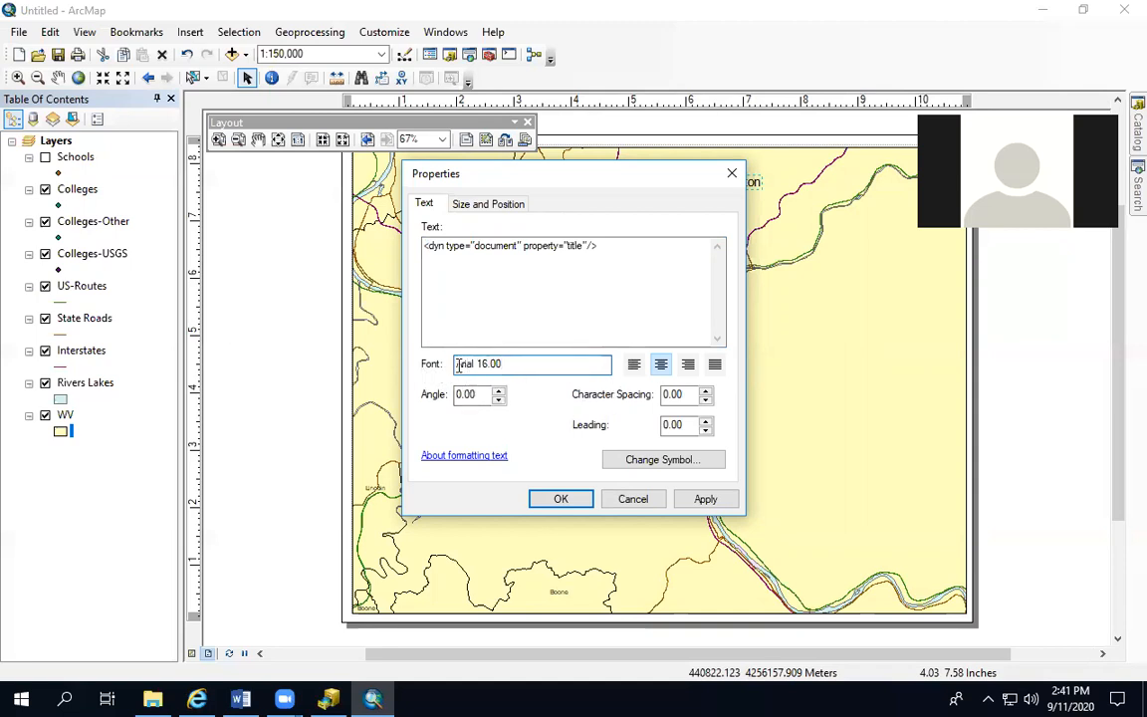
click(481, 205)
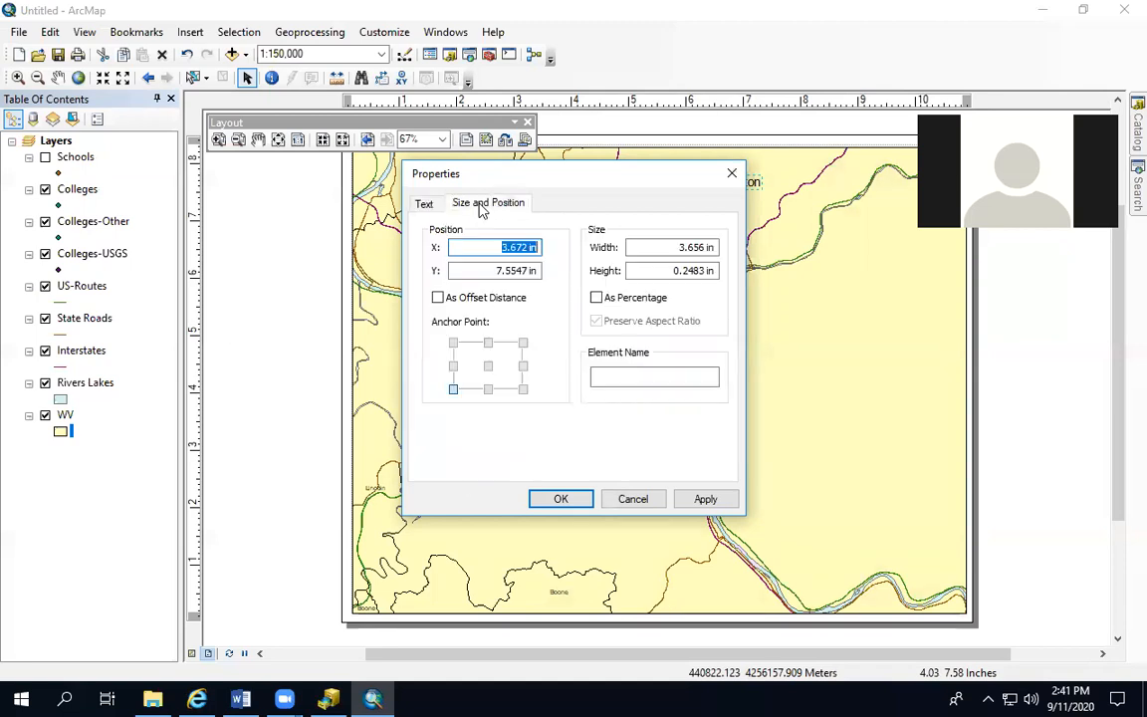
click(423, 203)
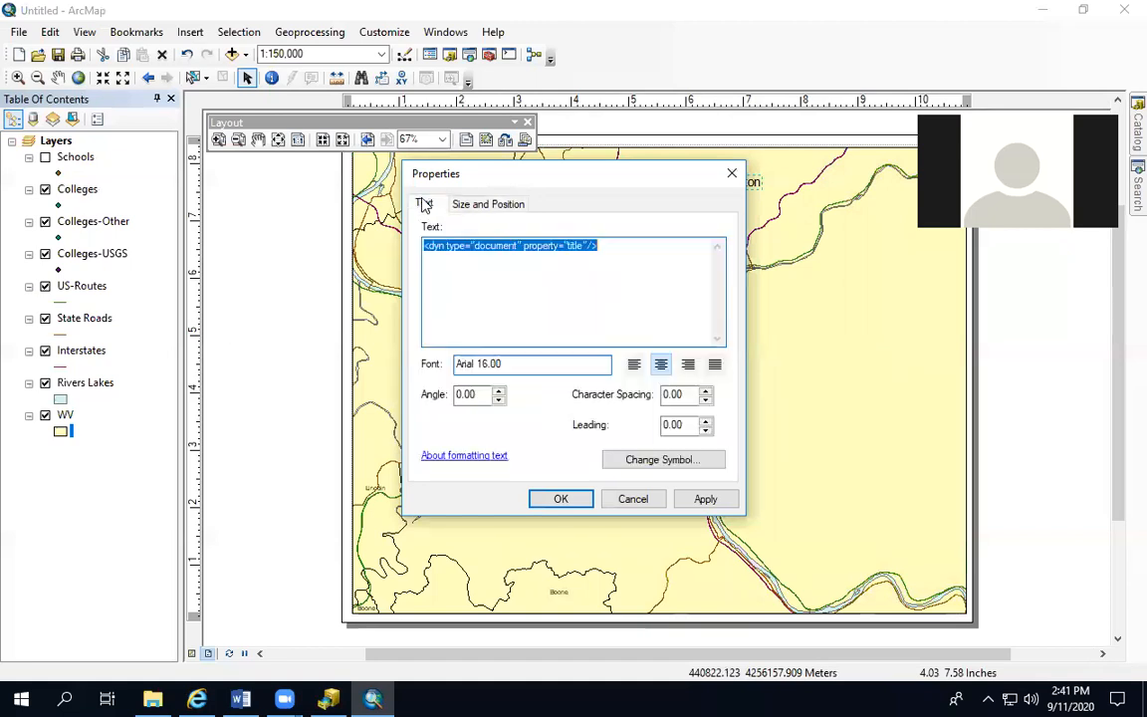
click(630, 469)
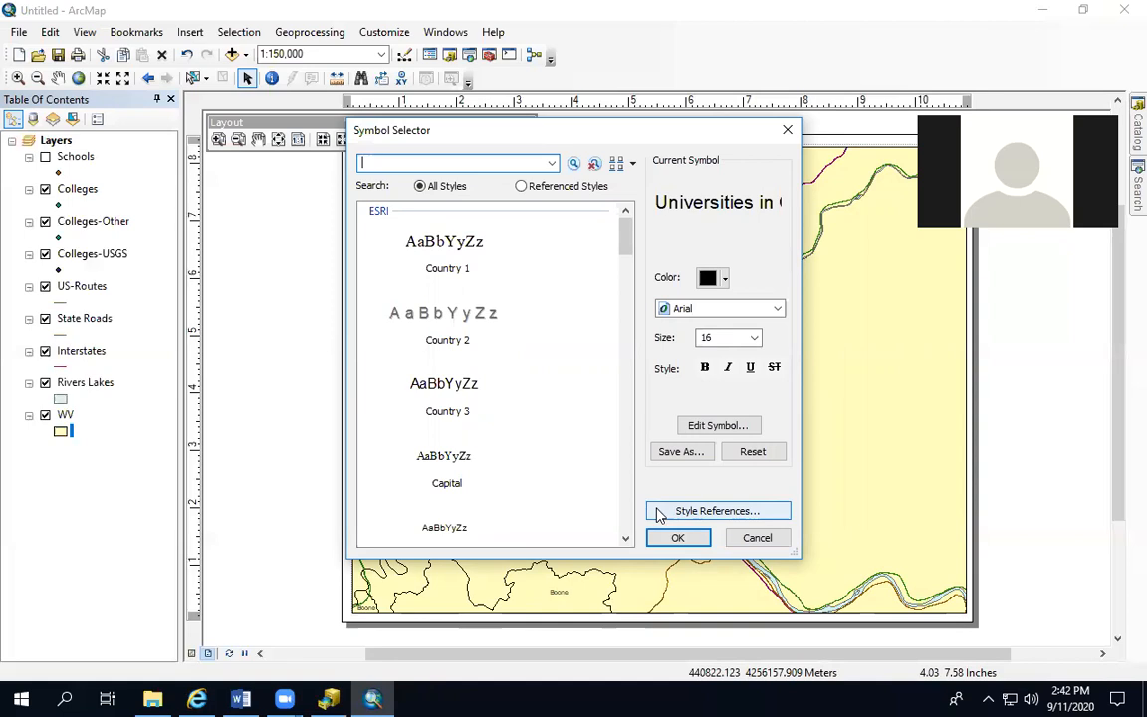
click(450, 239)
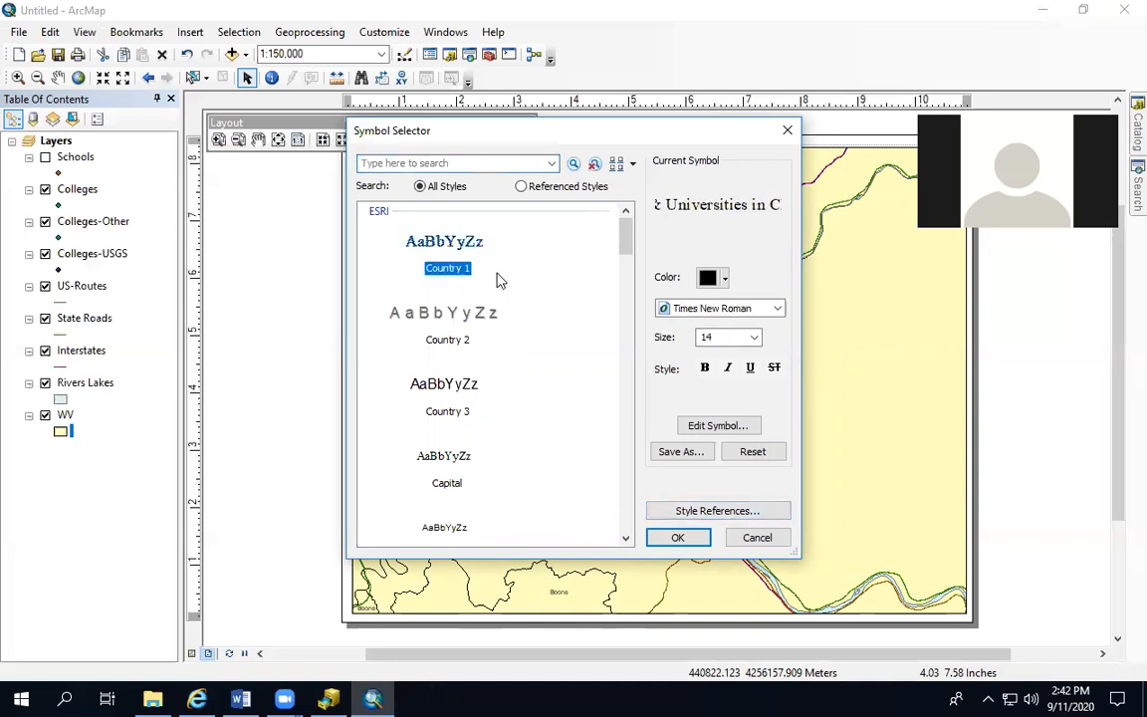
click(704, 367)
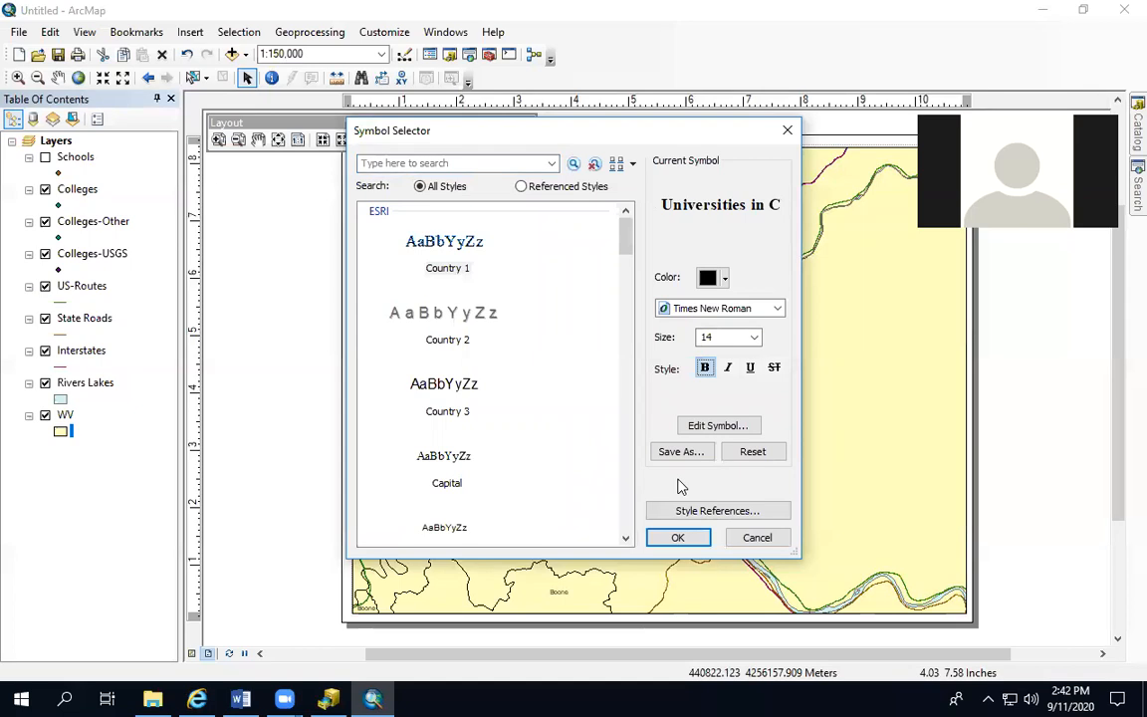
click(674, 537)
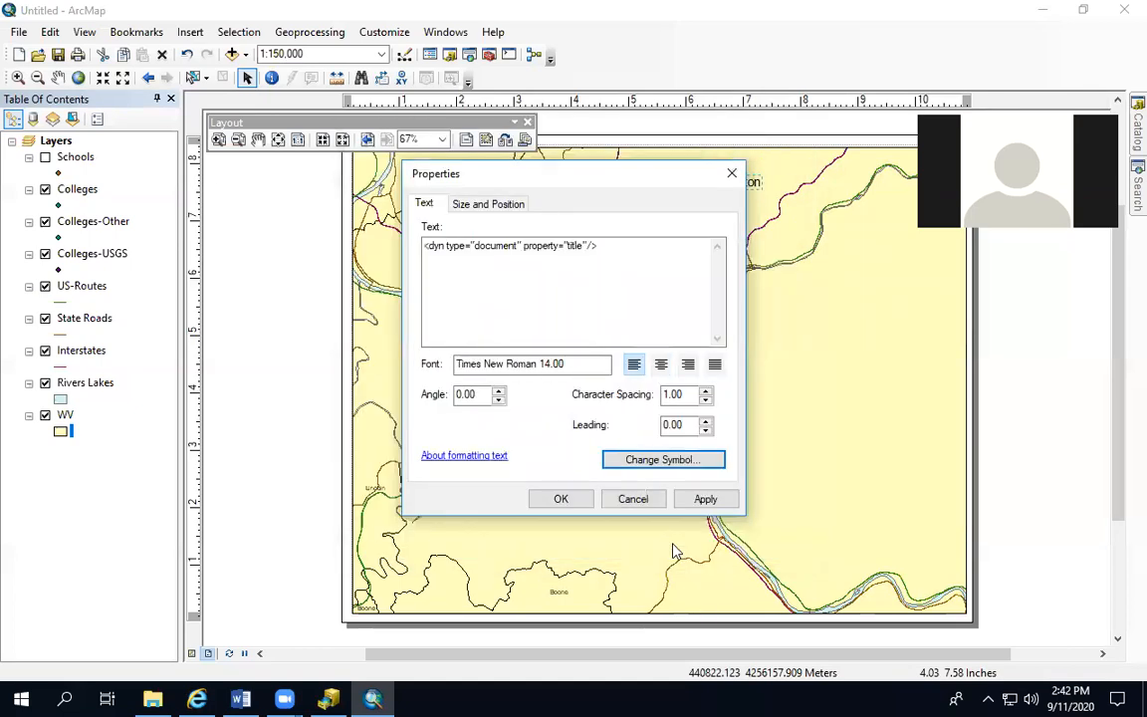
click(688, 498)
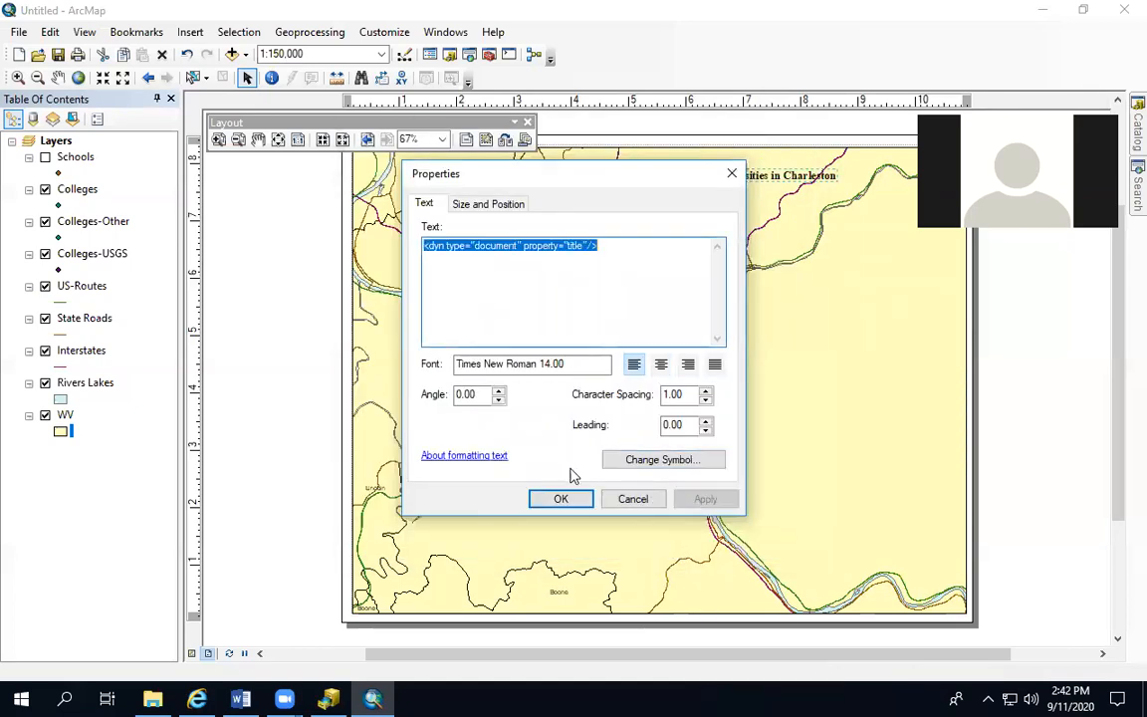
click(558, 498)
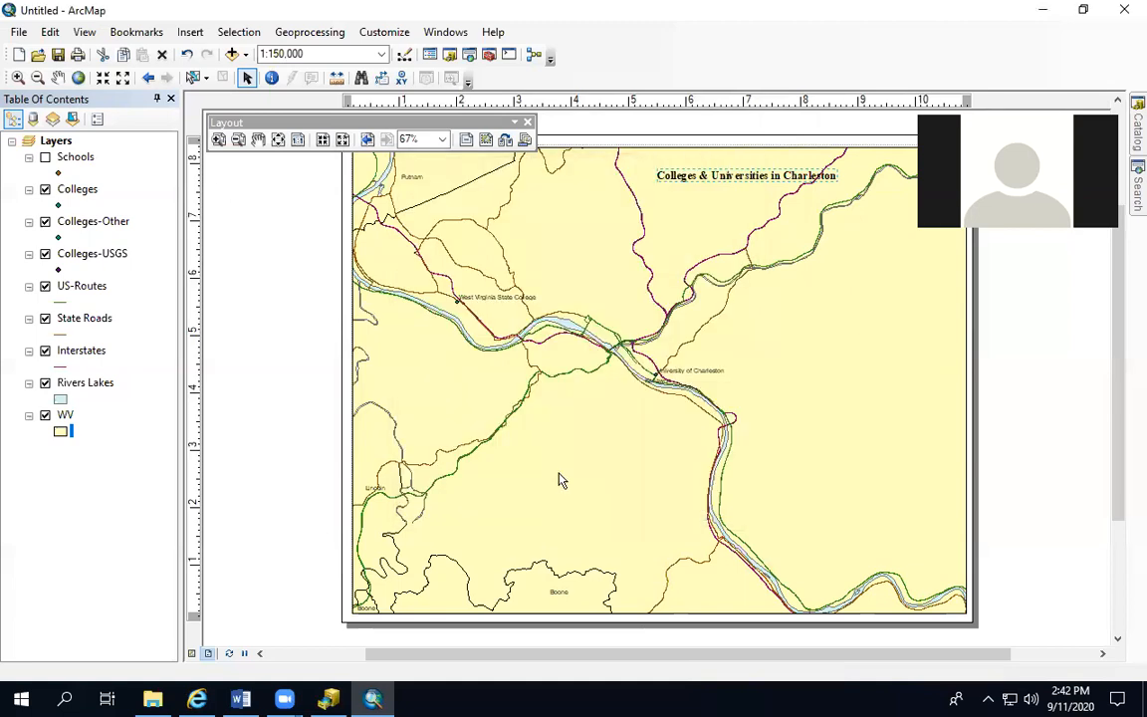
drag(693, 175, 648, 168)
Start a legend for the data frame and exclude Colleges-Other, Colleges-USGS and WV from its items
click(785, 384)
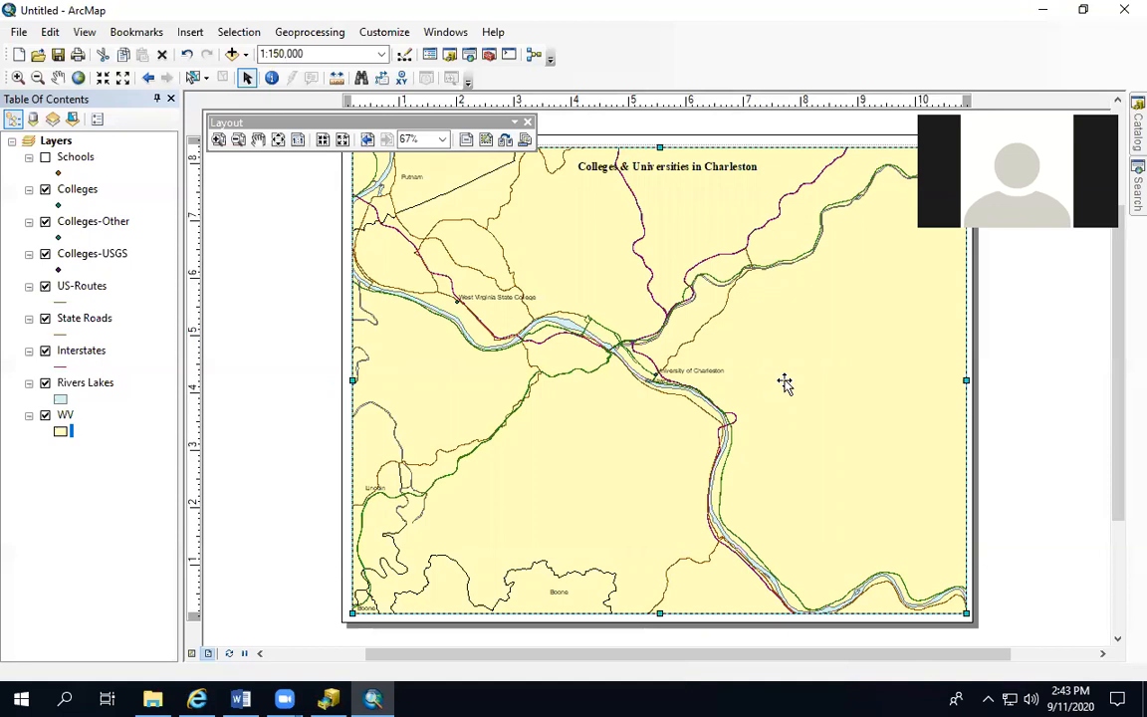
click(187, 35)
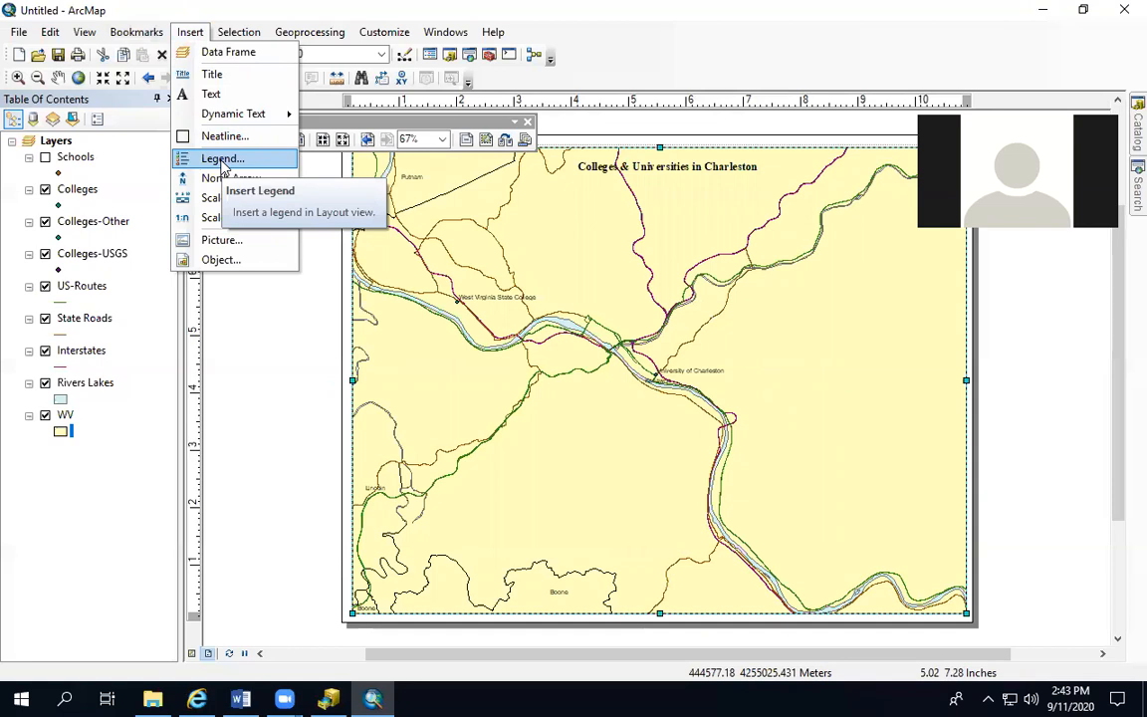
click(223, 161)
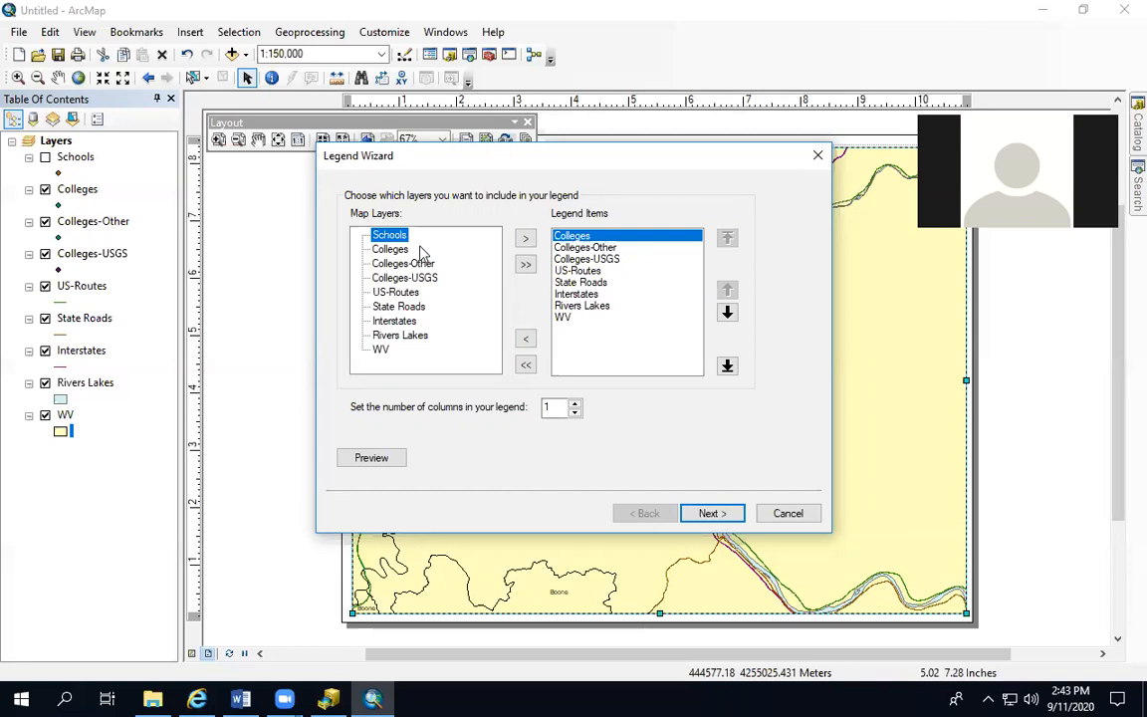
click(572, 247)
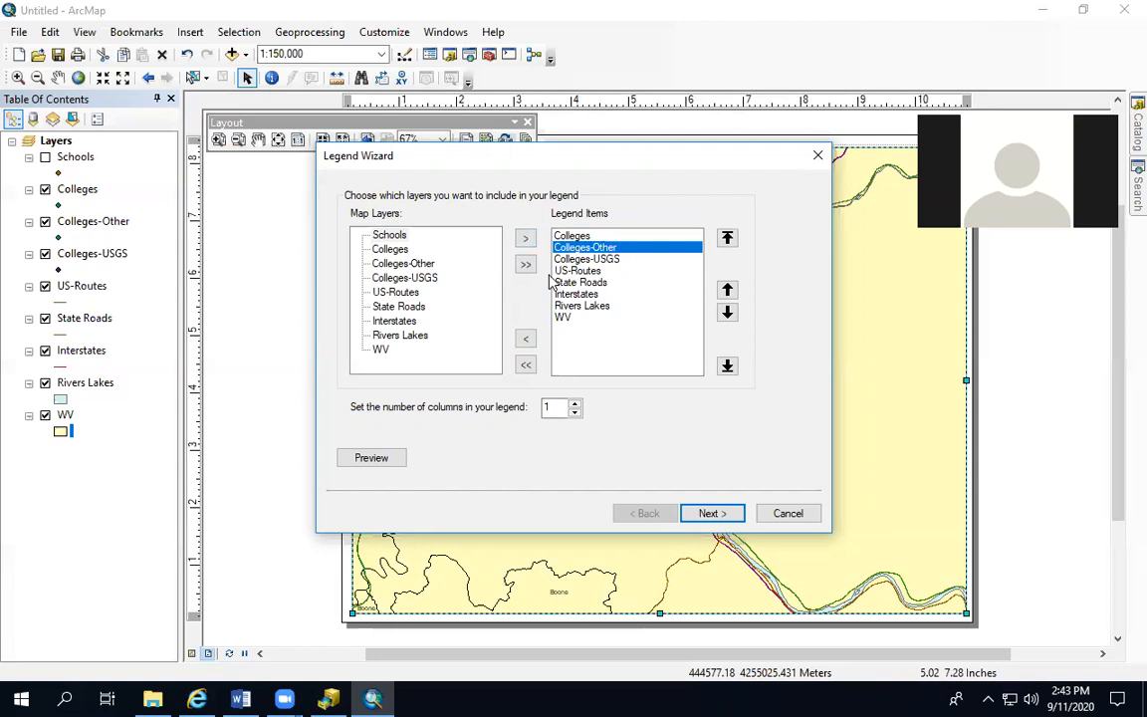
click(526, 338)
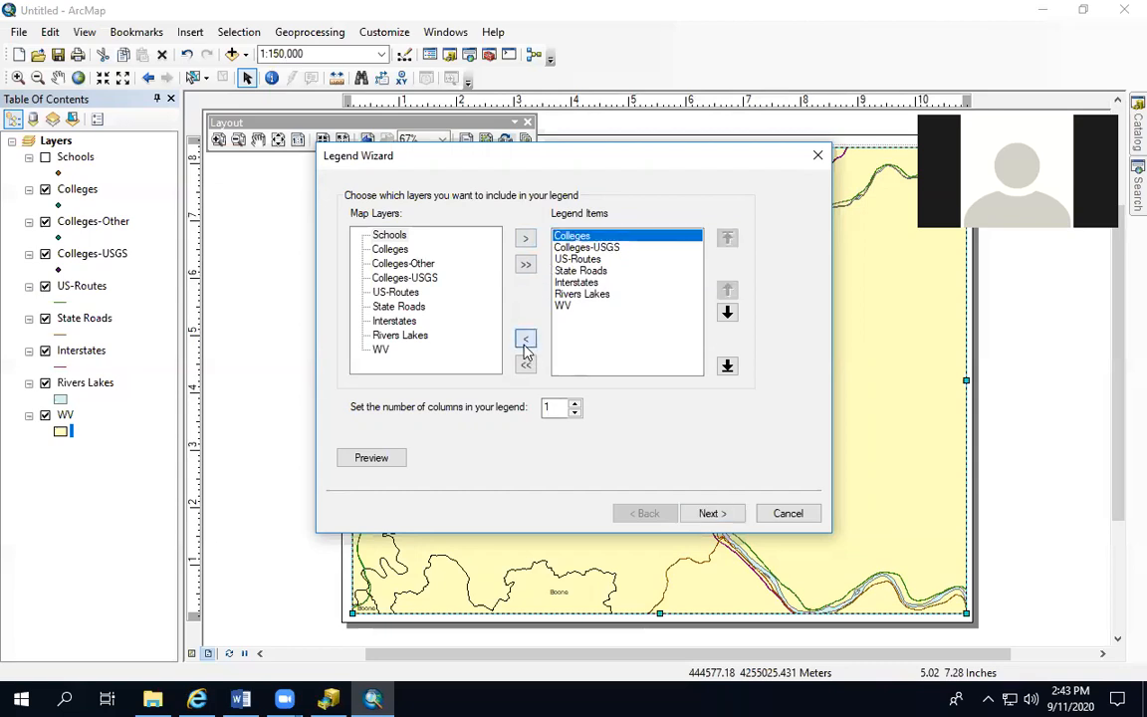
click(586, 246)
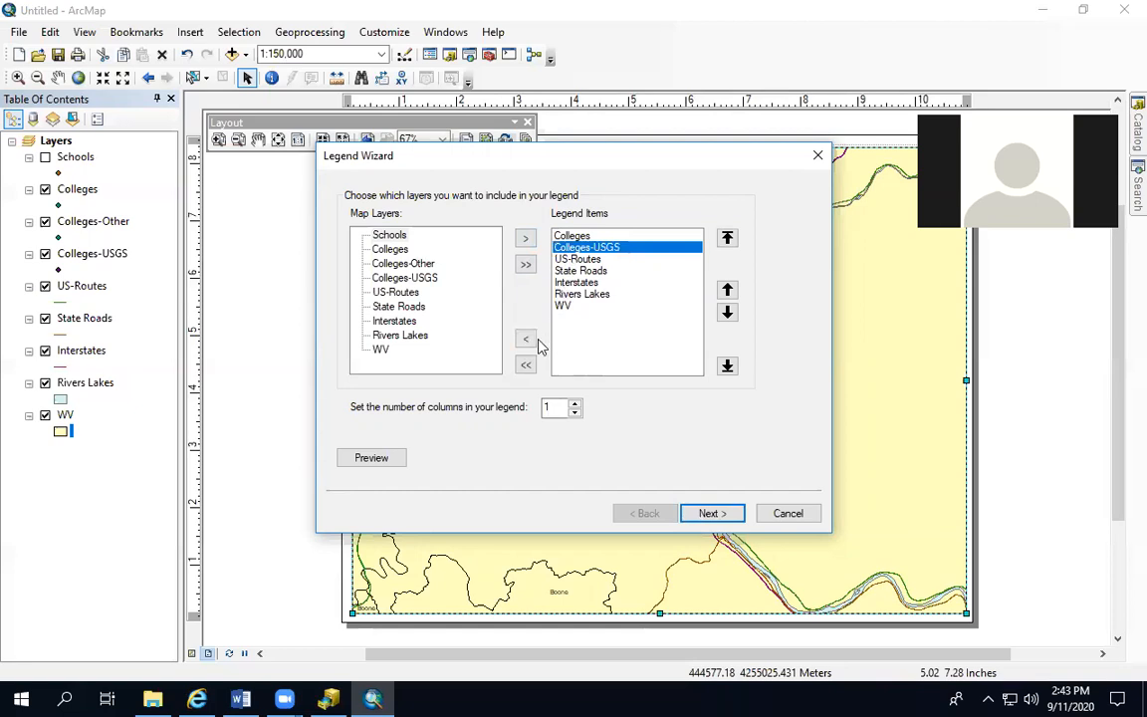
click(528, 339)
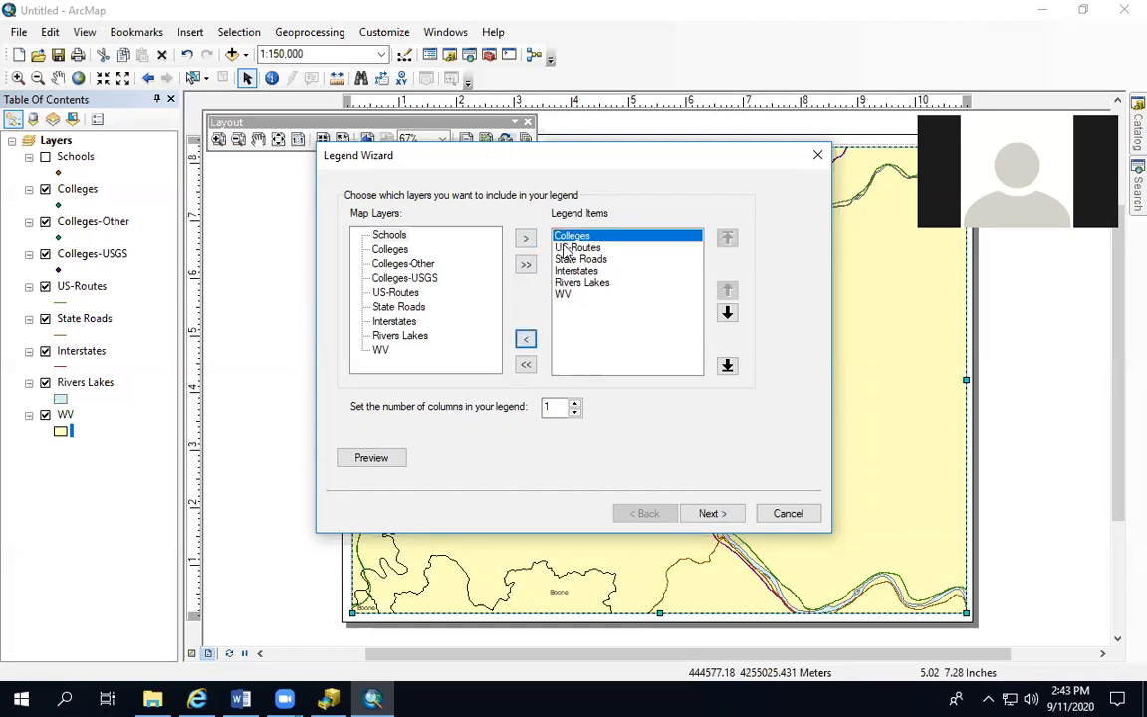
click(562, 296)
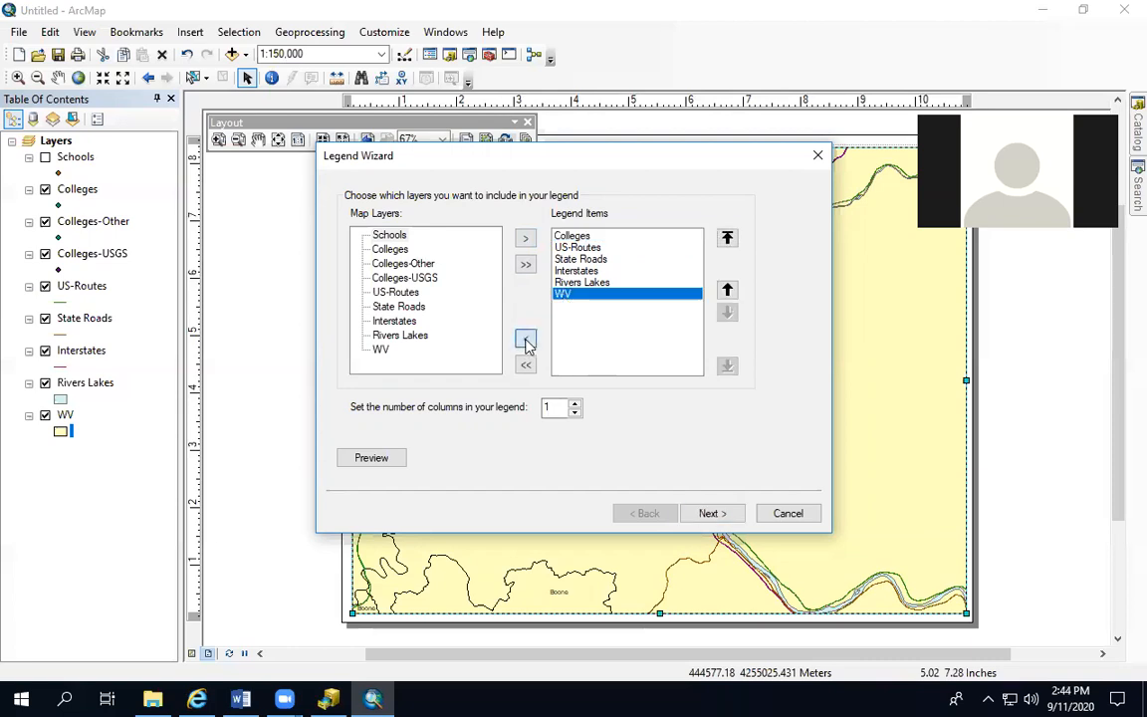
click(526, 339)
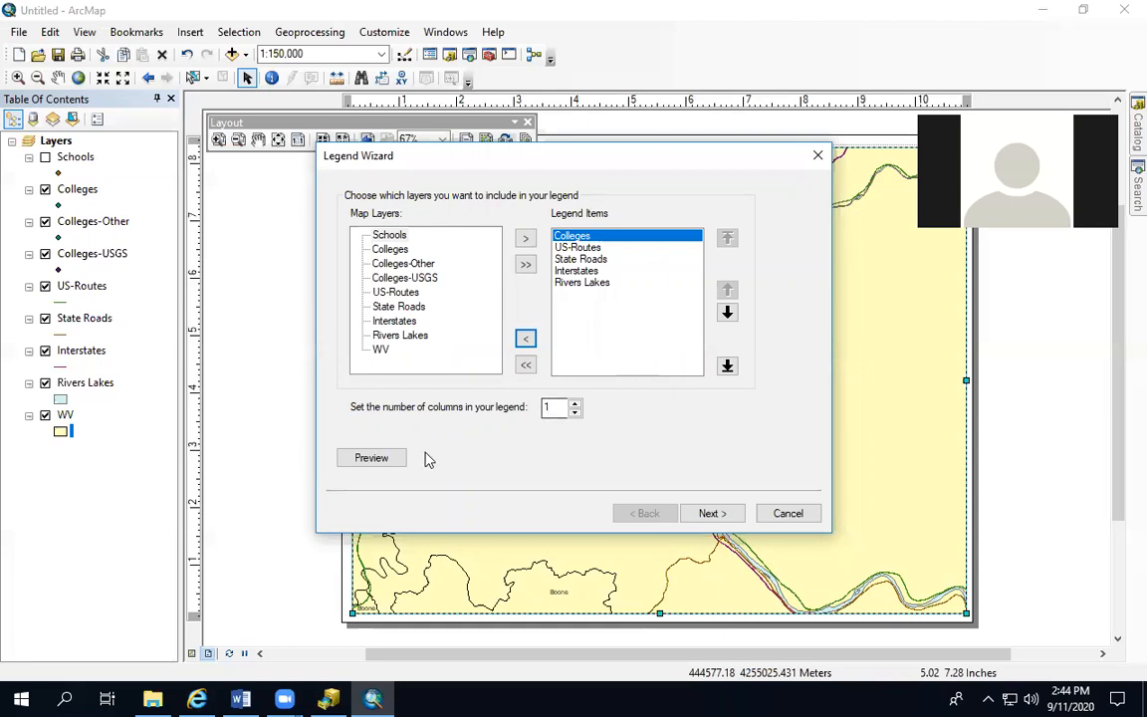
Finish the one-column legend and place it in the empty lower-right area of the map
click(376, 461)
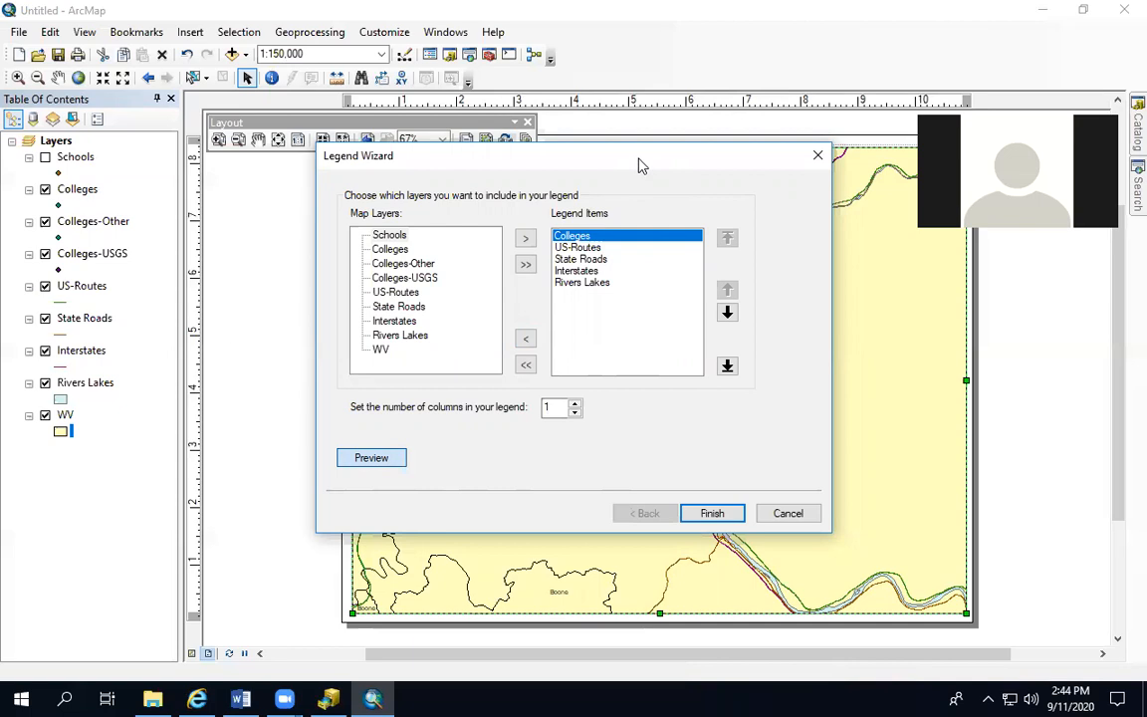
drag(641, 164, 658, 190)
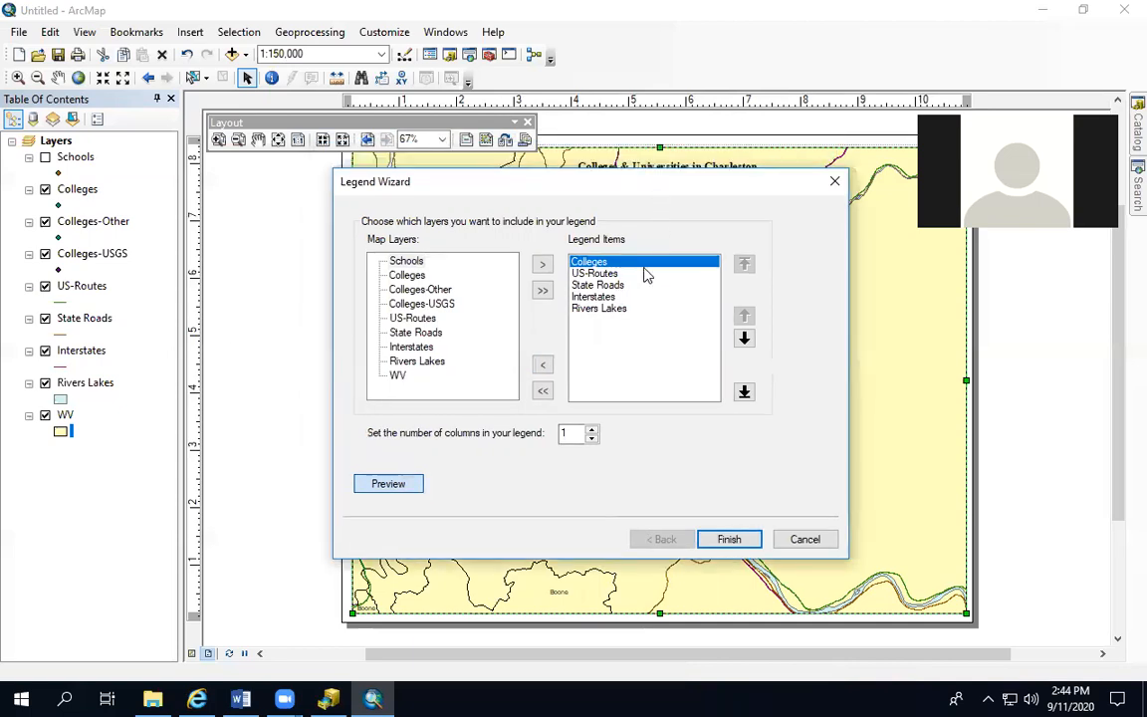
click(728, 541)
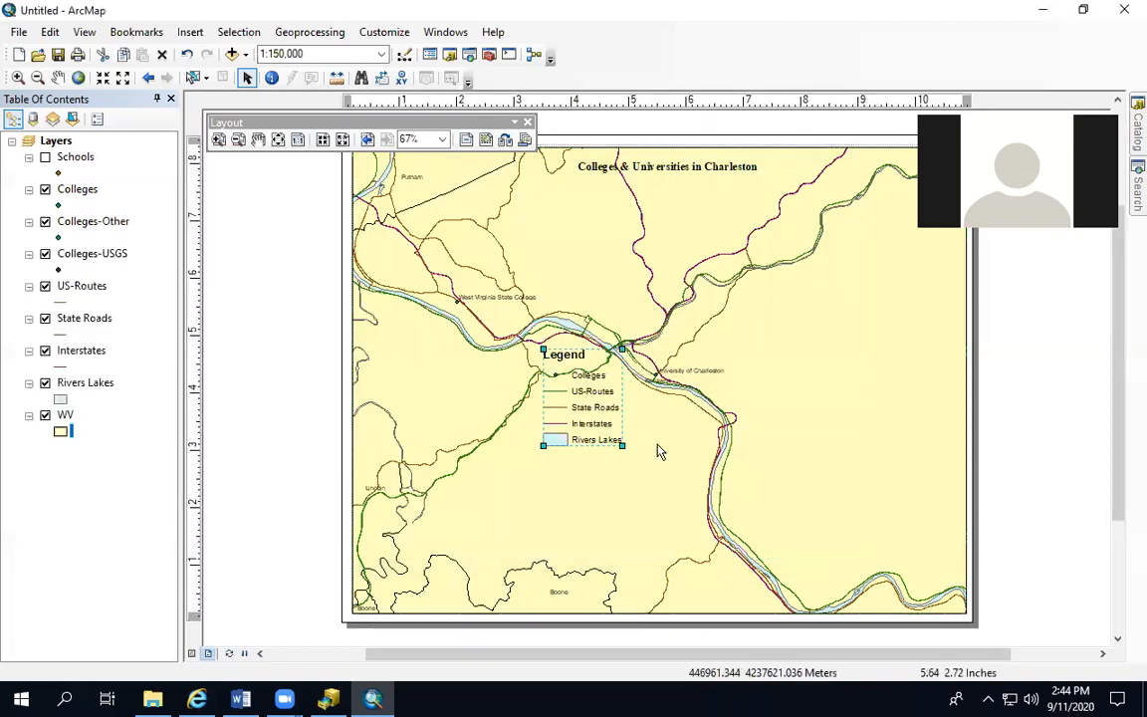
drag(591, 355, 893, 456)
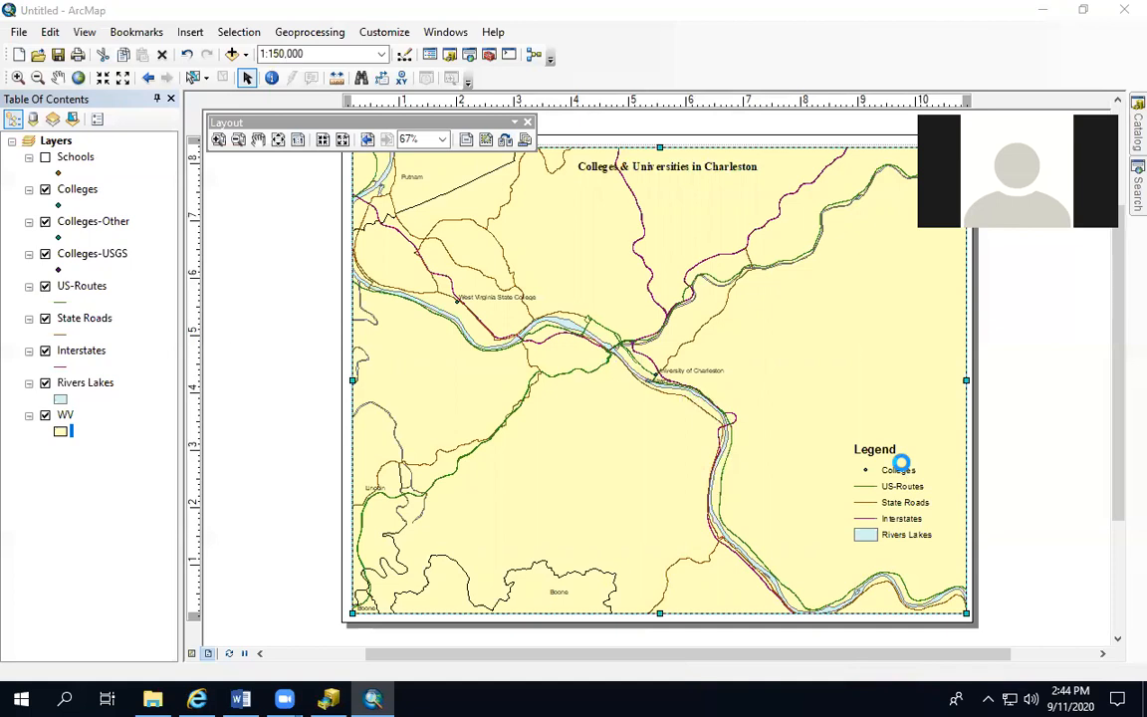
Give the legend frame a thin black border, a Linear Gradient background and a grey drop shadow
double_click(901, 464)
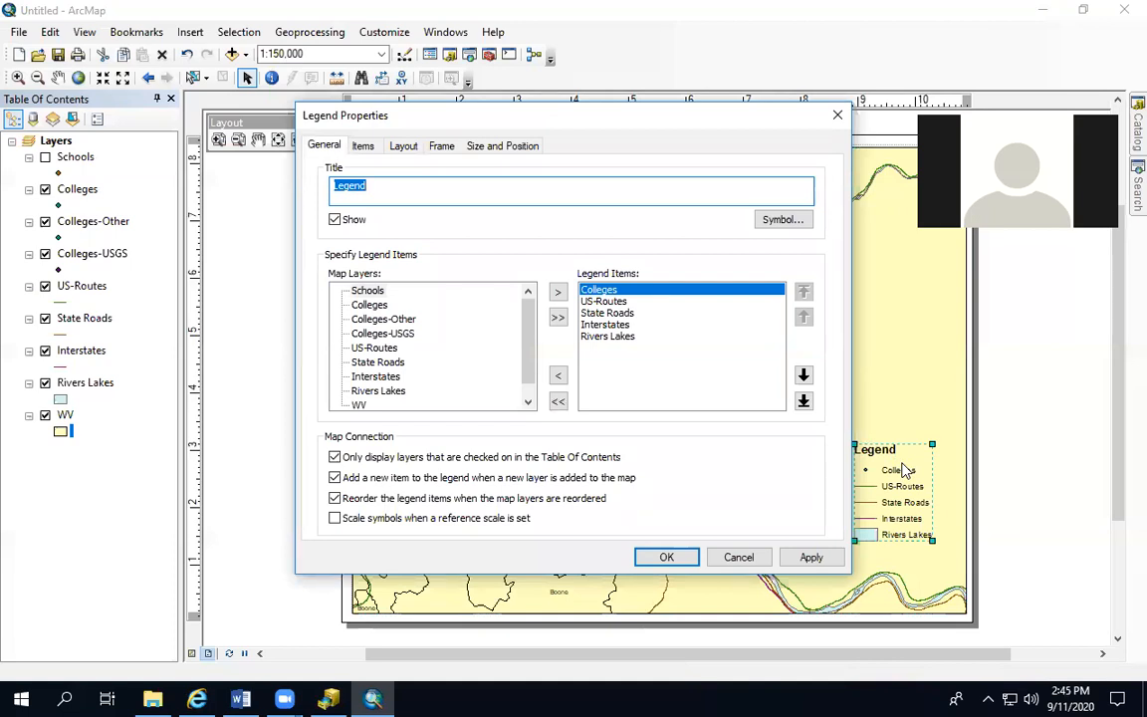
click(360, 147)
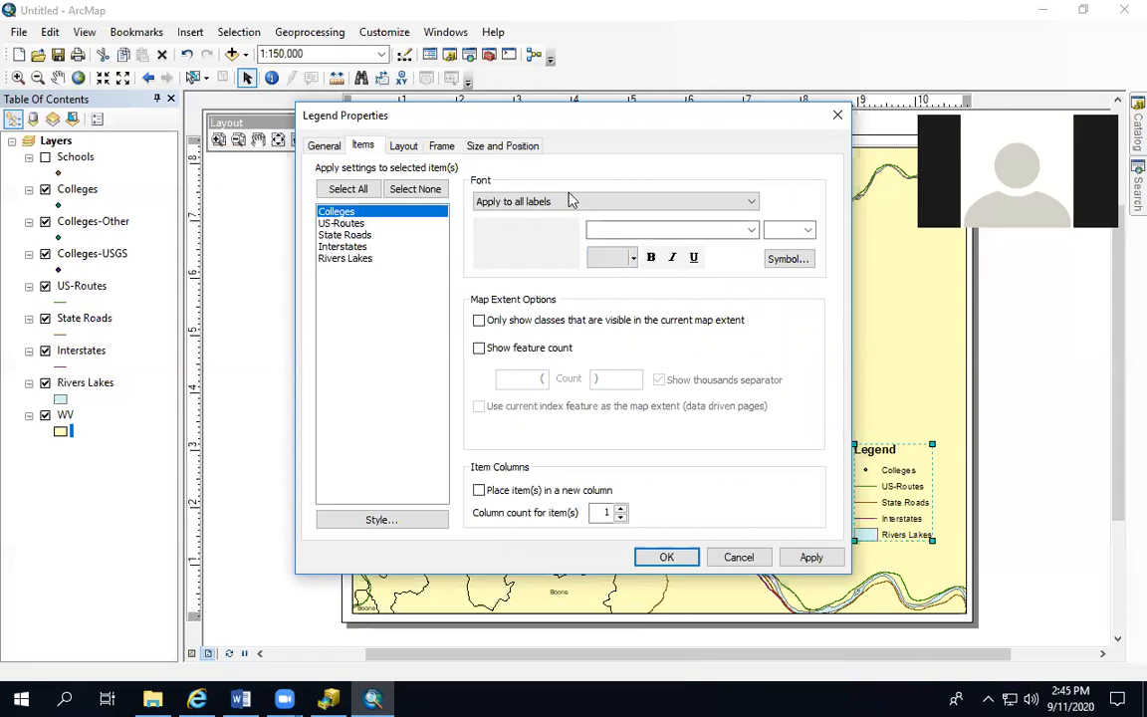
click(403, 146)
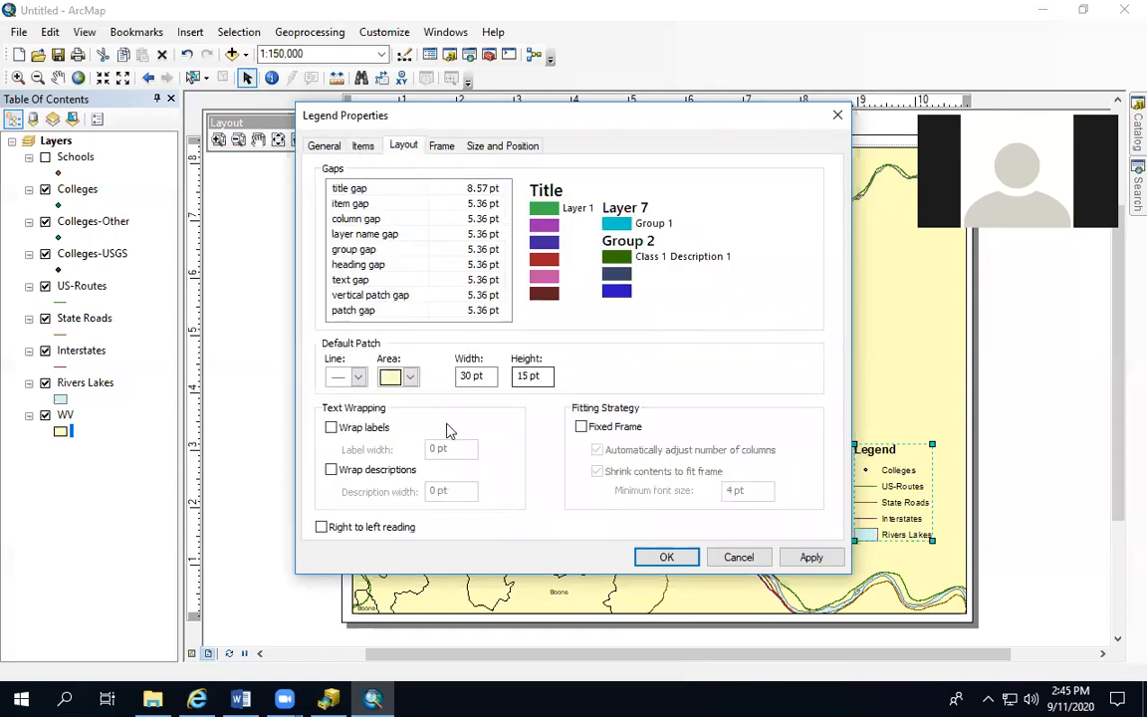
click(444, 148)
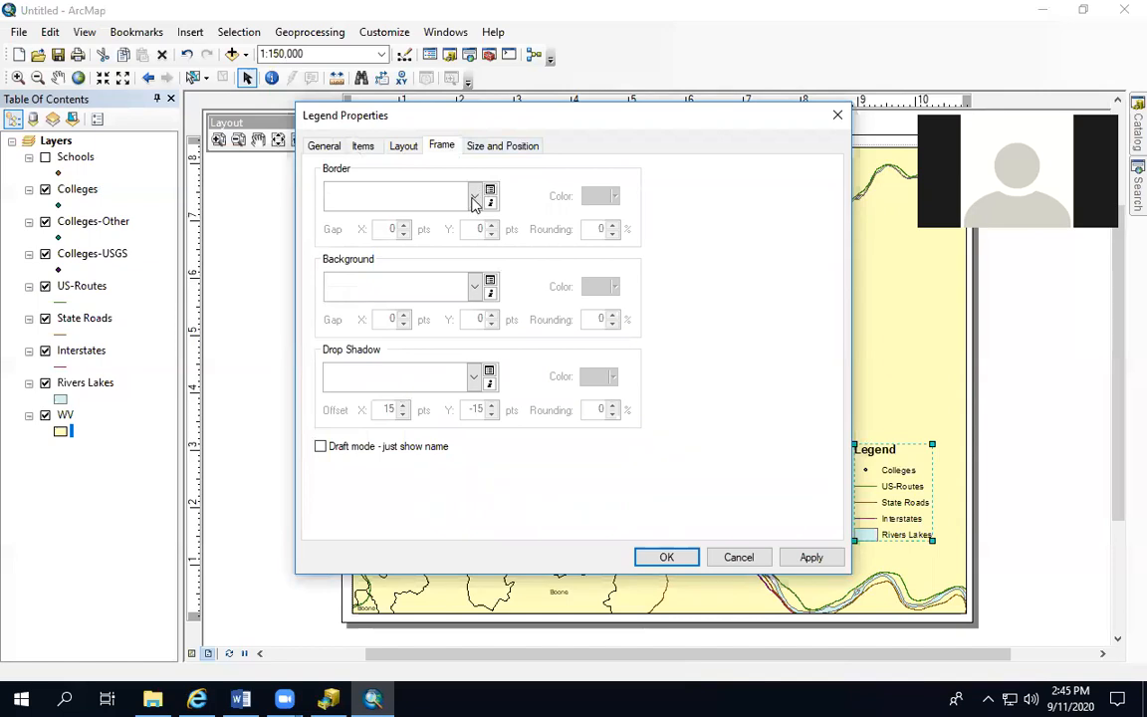
click(474, 201)
click(353, 246)
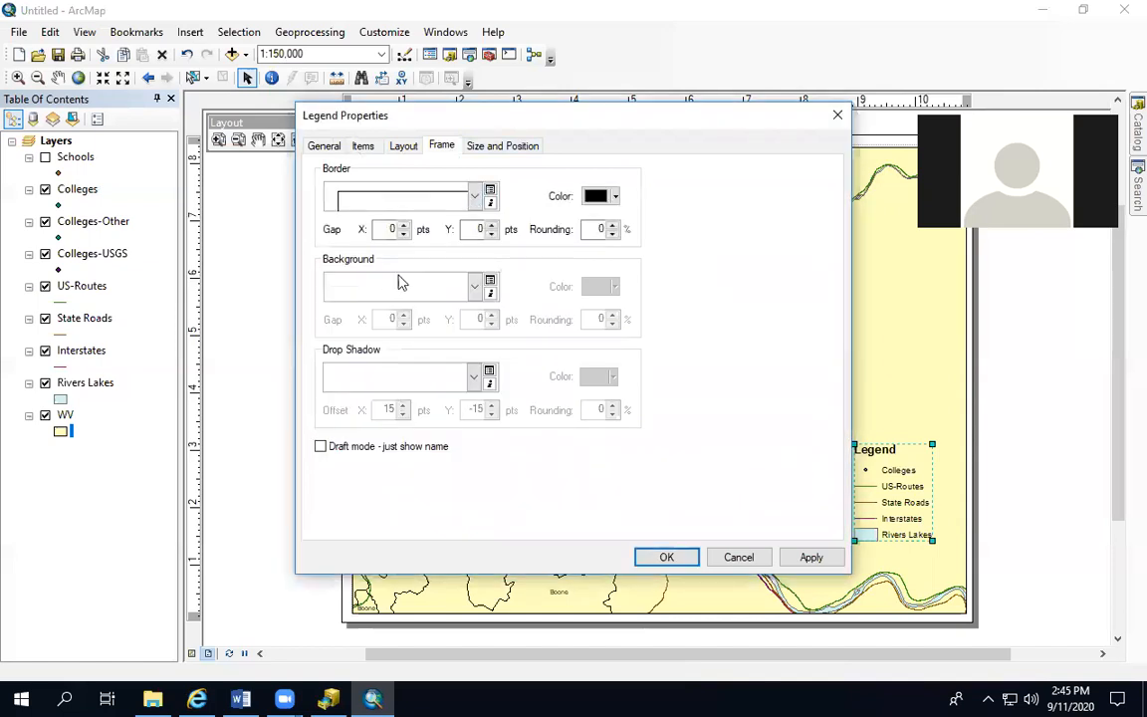
click(475, 287)
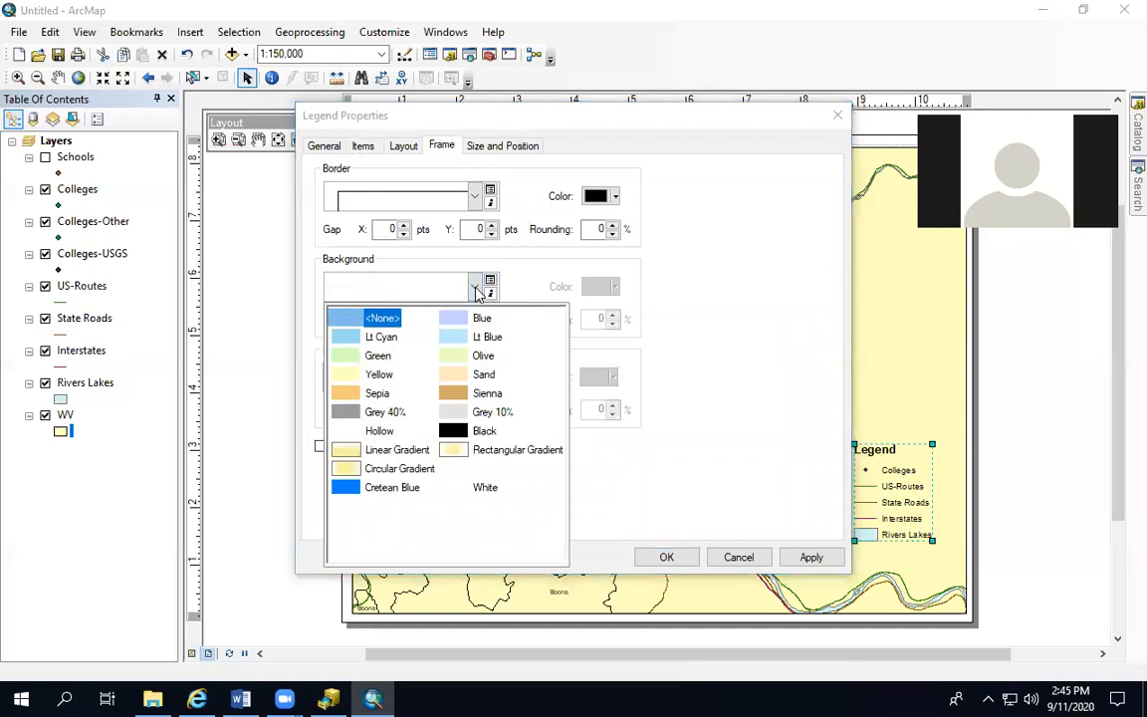
click(347, 453)
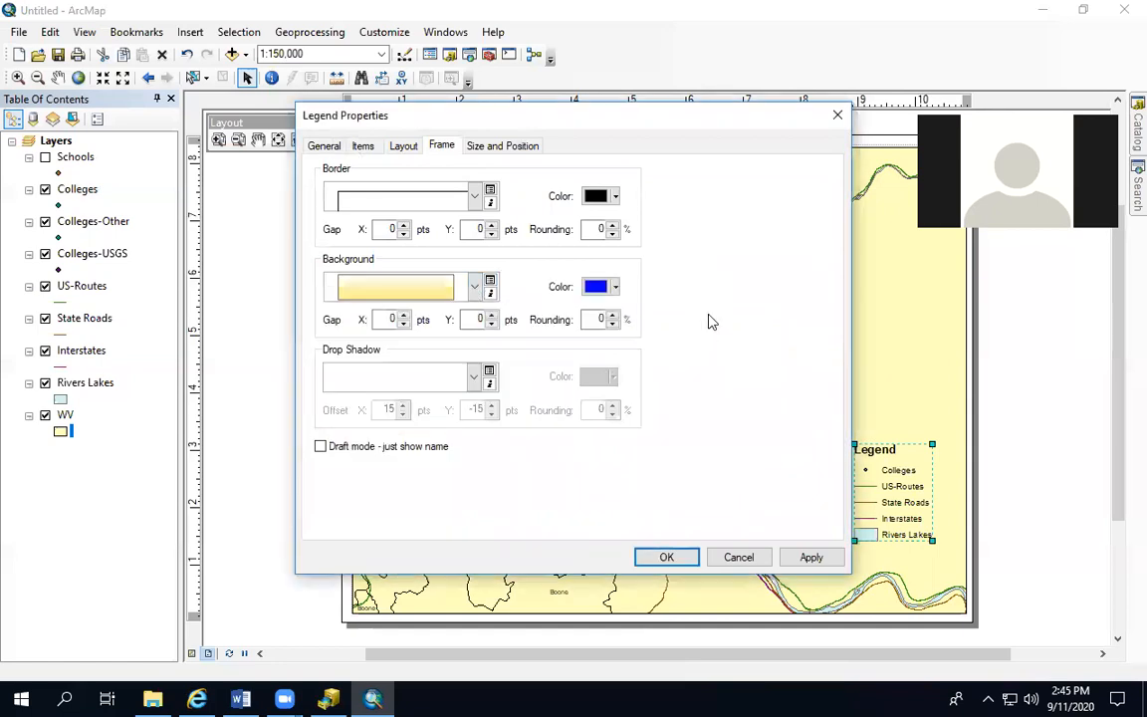
click(474, 378)
click(377, 449)
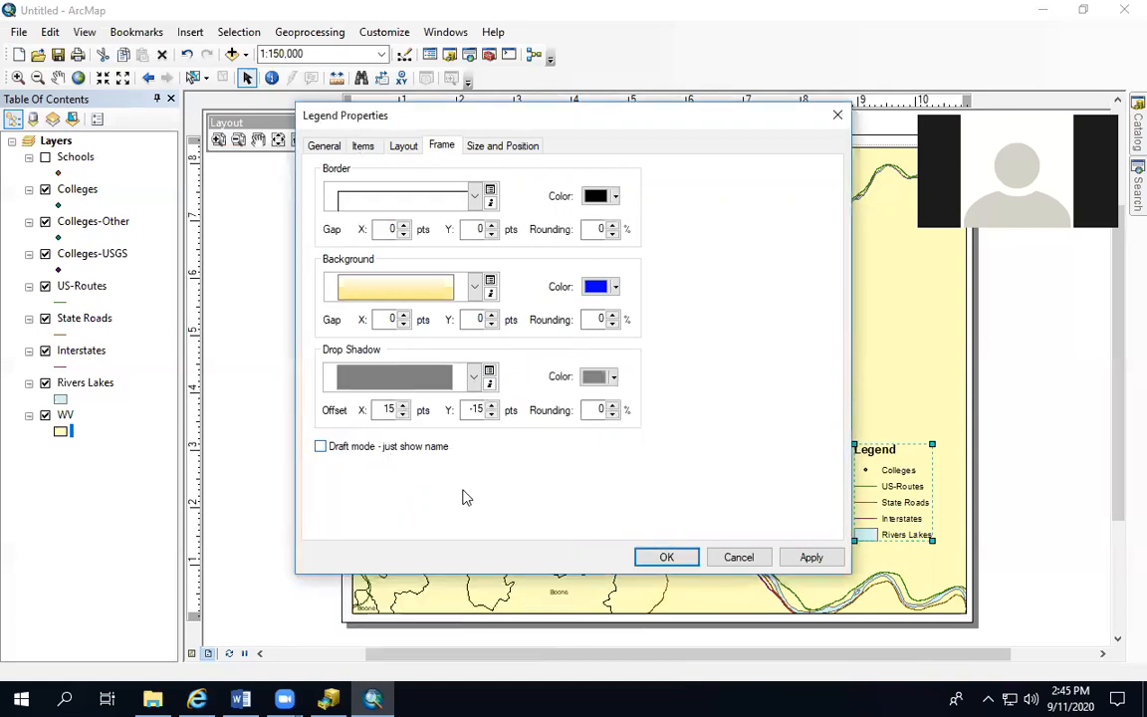
click(809, 557)
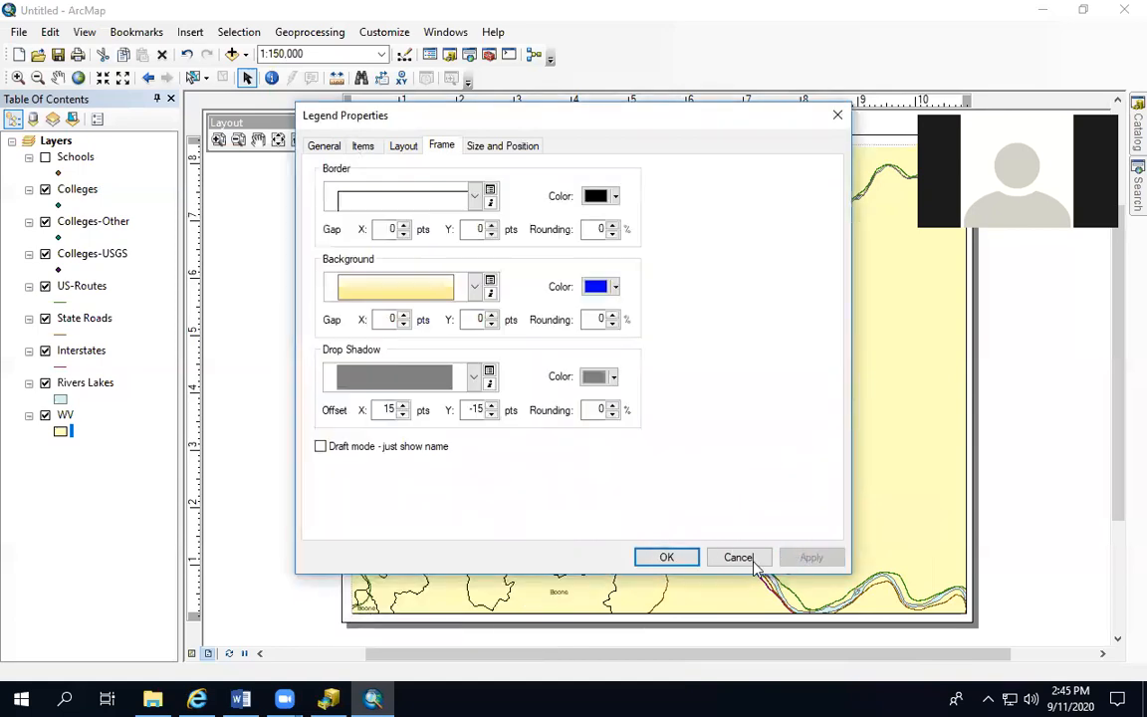
click(666, 557)
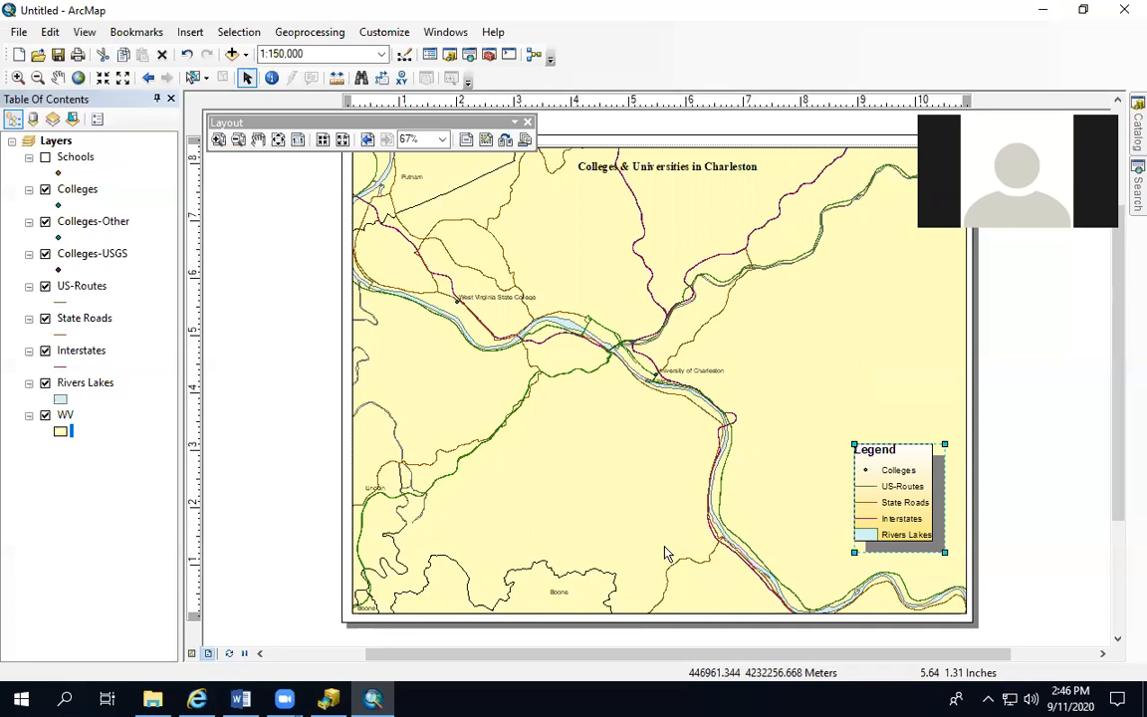
Insert the ESRI North 9 north arrow and place it on the map just above the legend
click(182, 35)
click(227, 178)
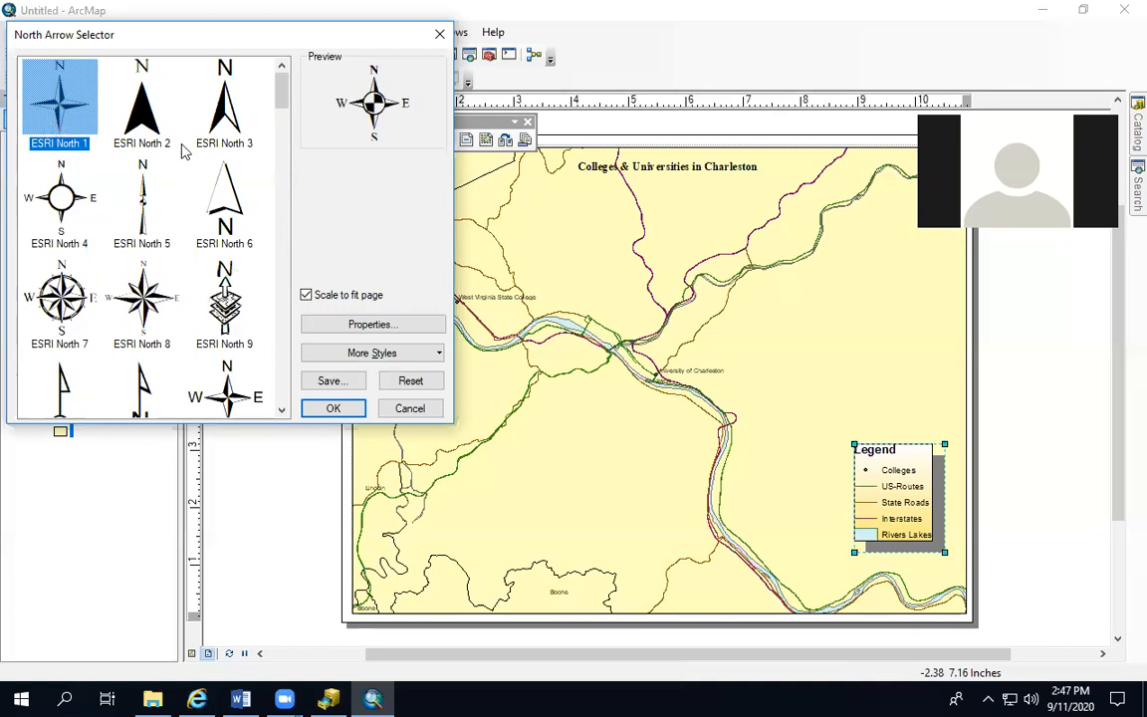
click(224, 299)
click(323, 406)
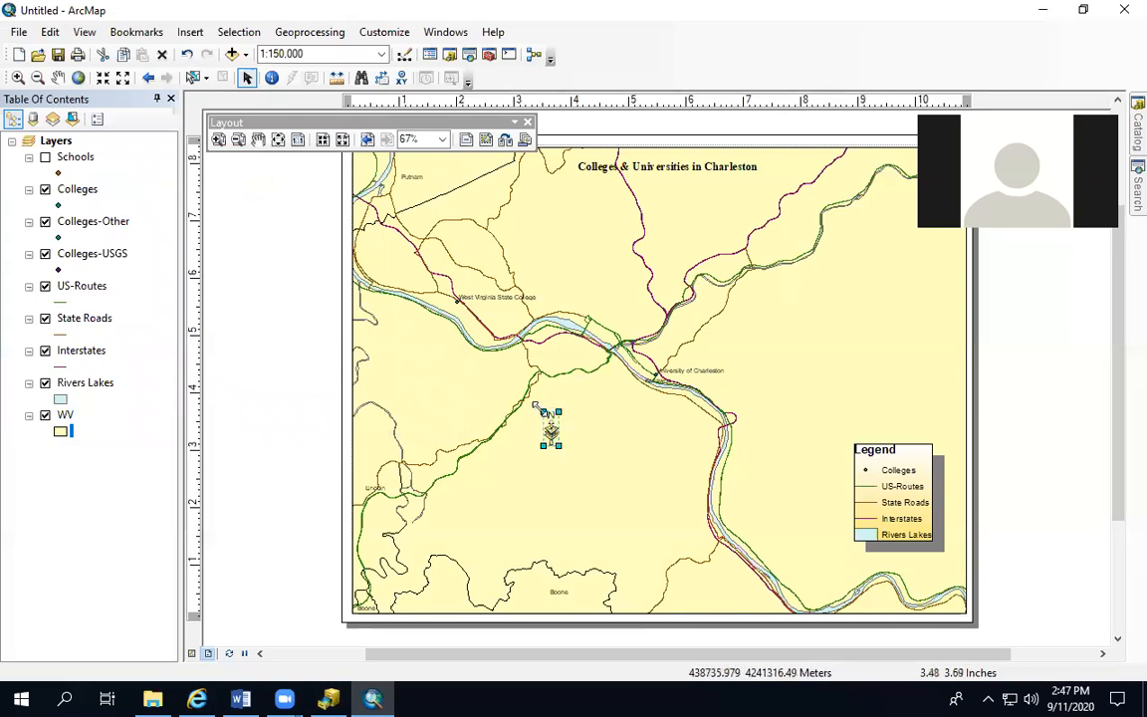
drag(546, 411, 909, 394)
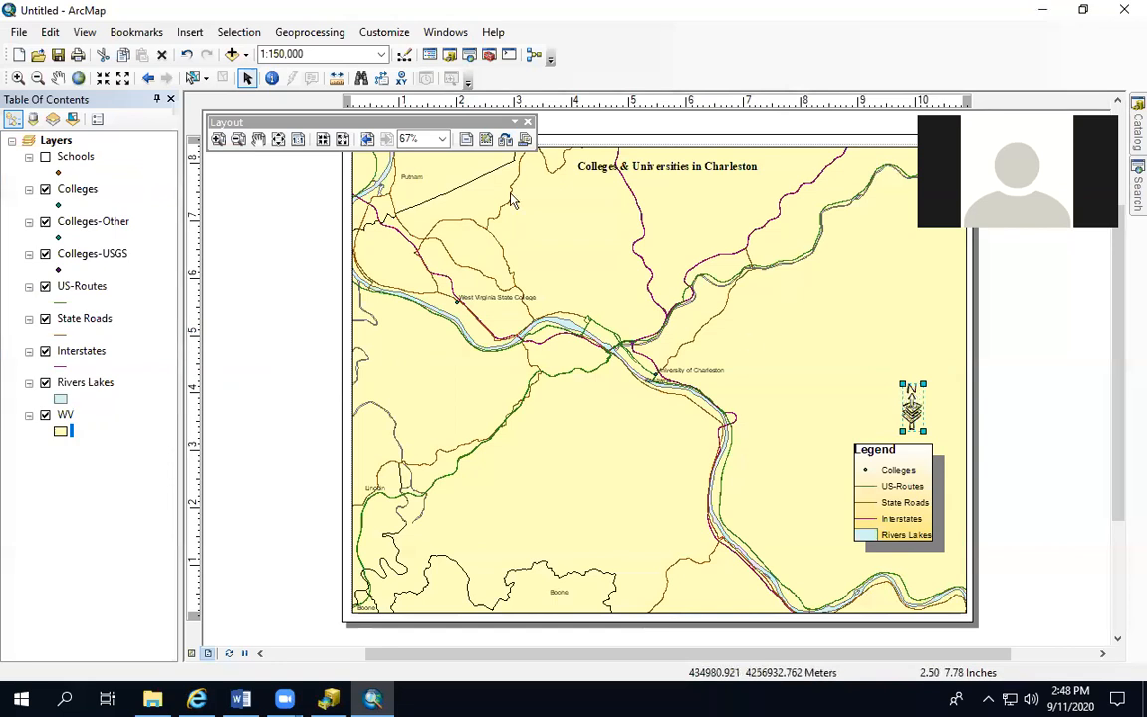
Rename the Layers data frame as Main Frame and keep its coordinate system
click(56, 144)
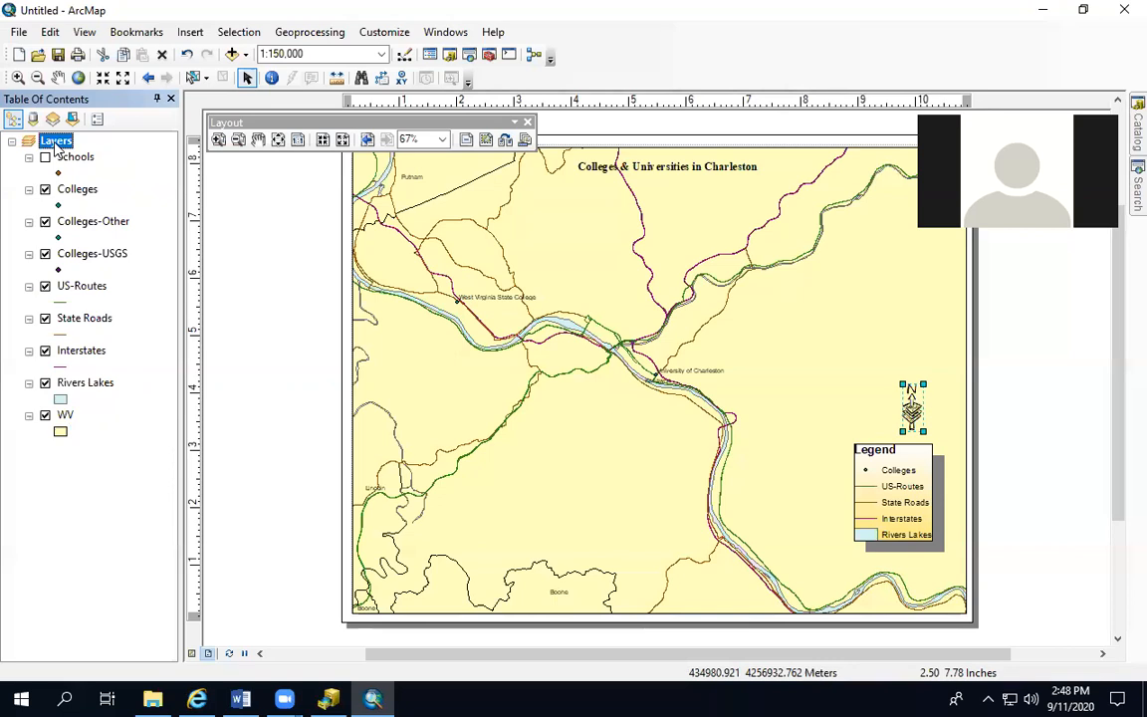
right_click(58, 146)
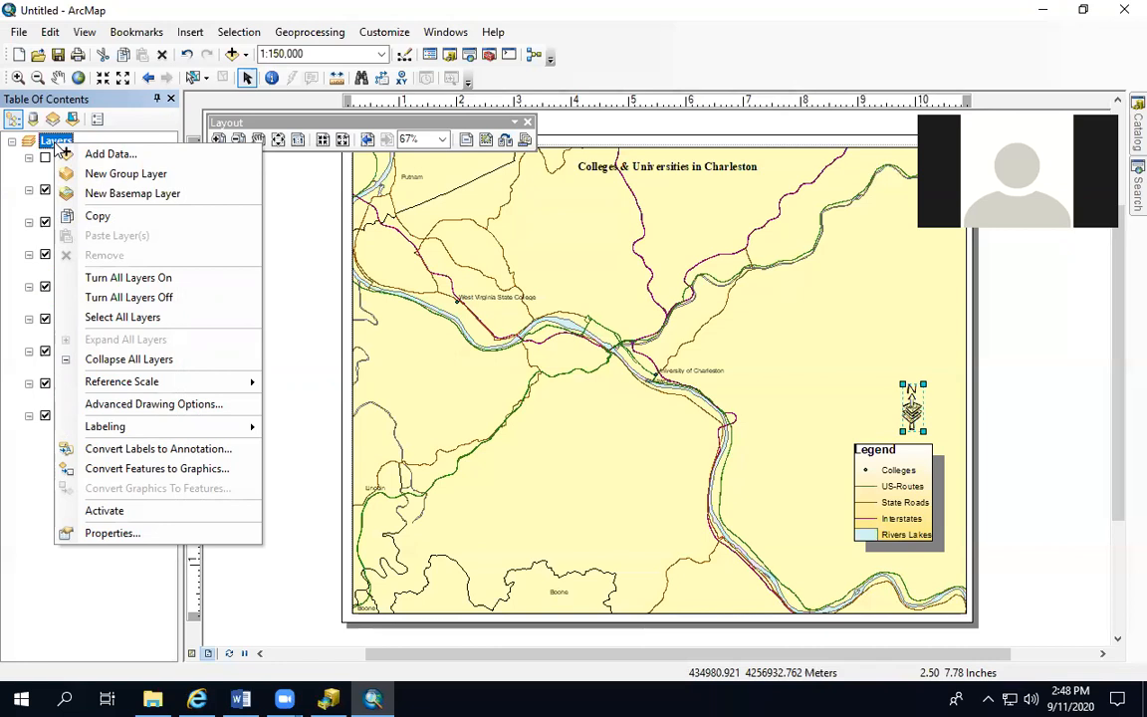
click(113, 534)
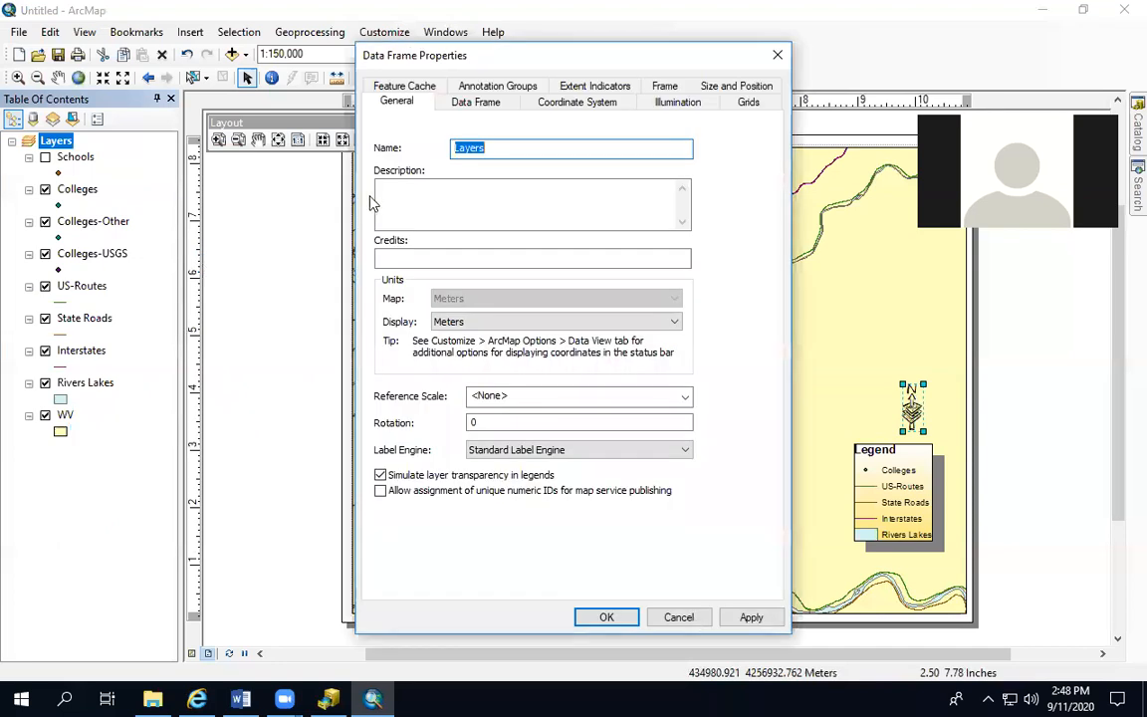
text(Mai)
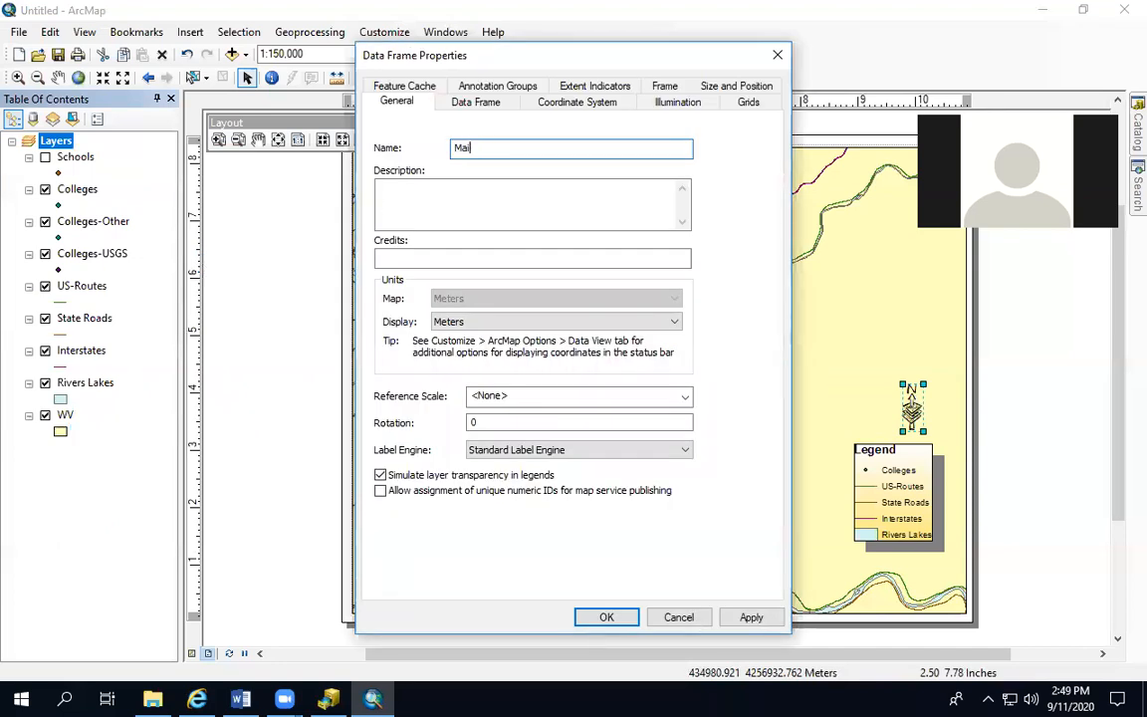
text(n Frame)
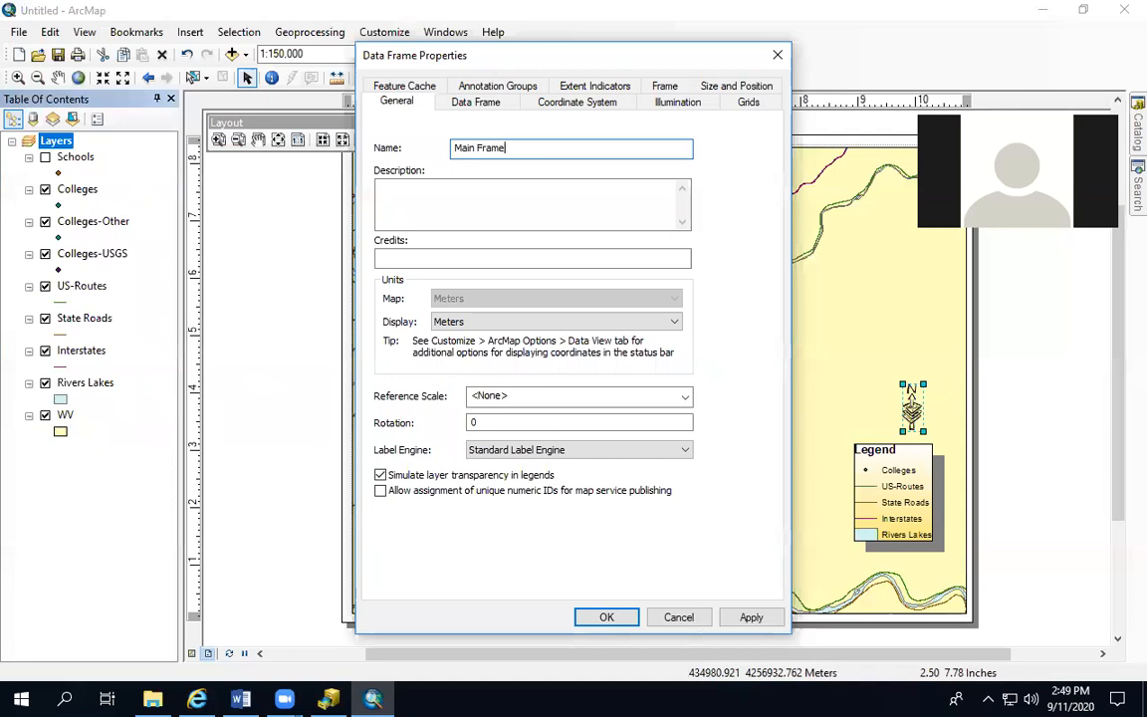
key(Return)
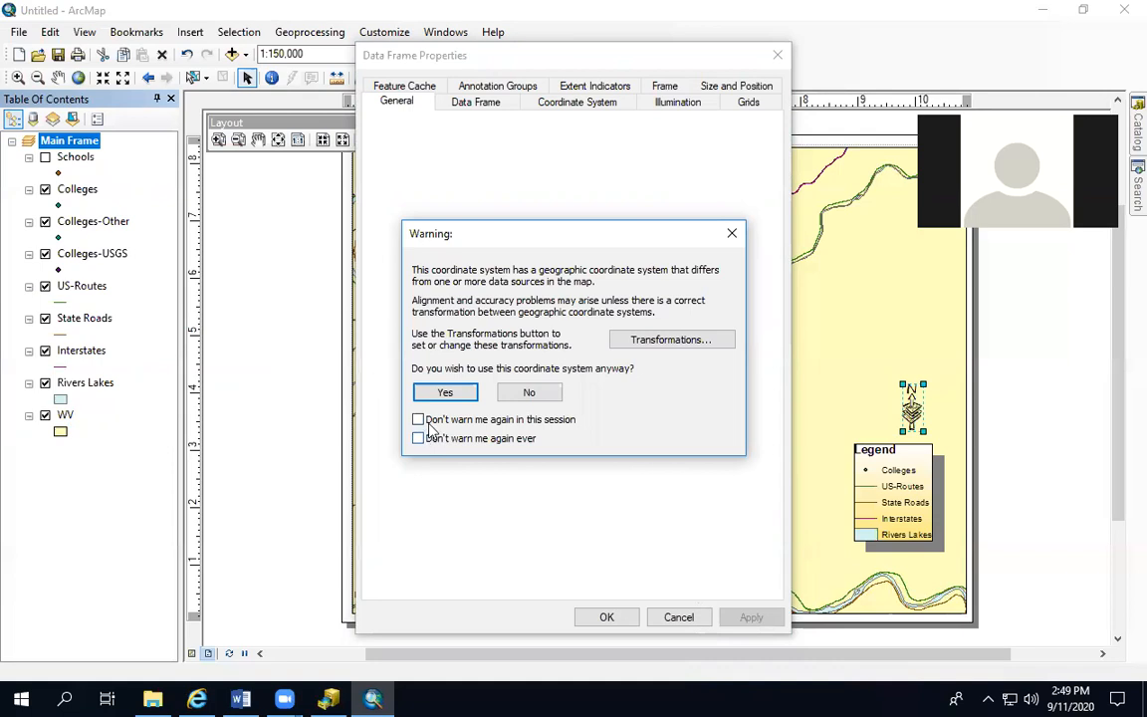
click(445, 392)
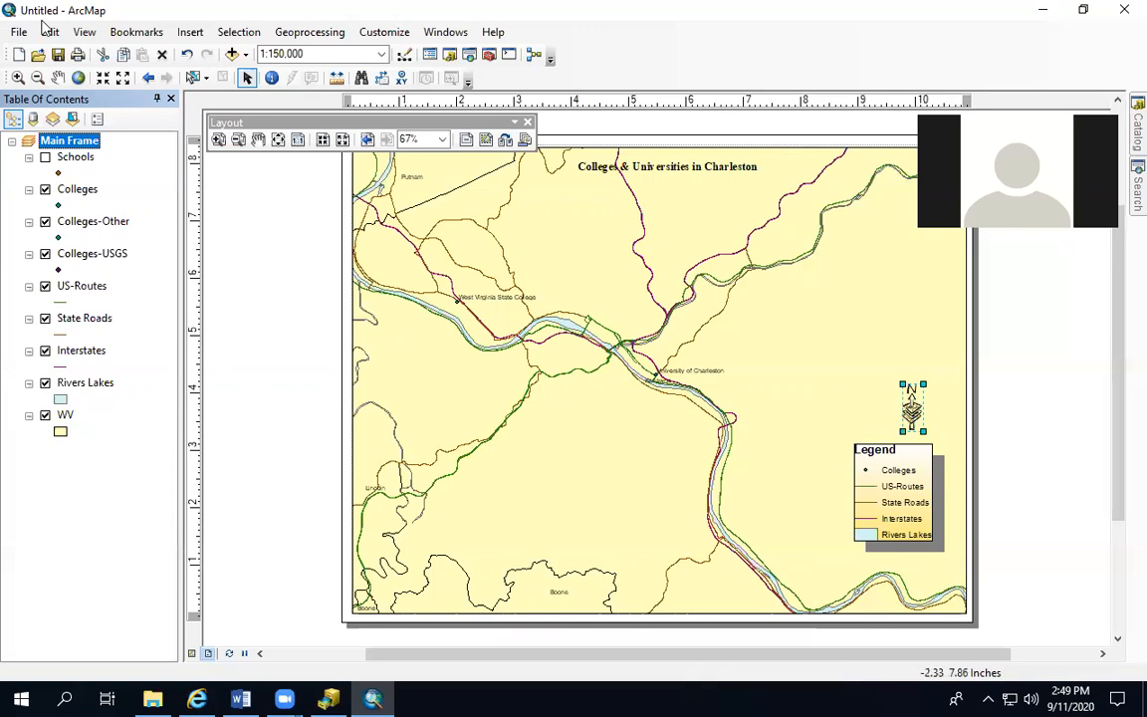
Insert a second data frame into the layout and name it KeyMap
click(187, 34)
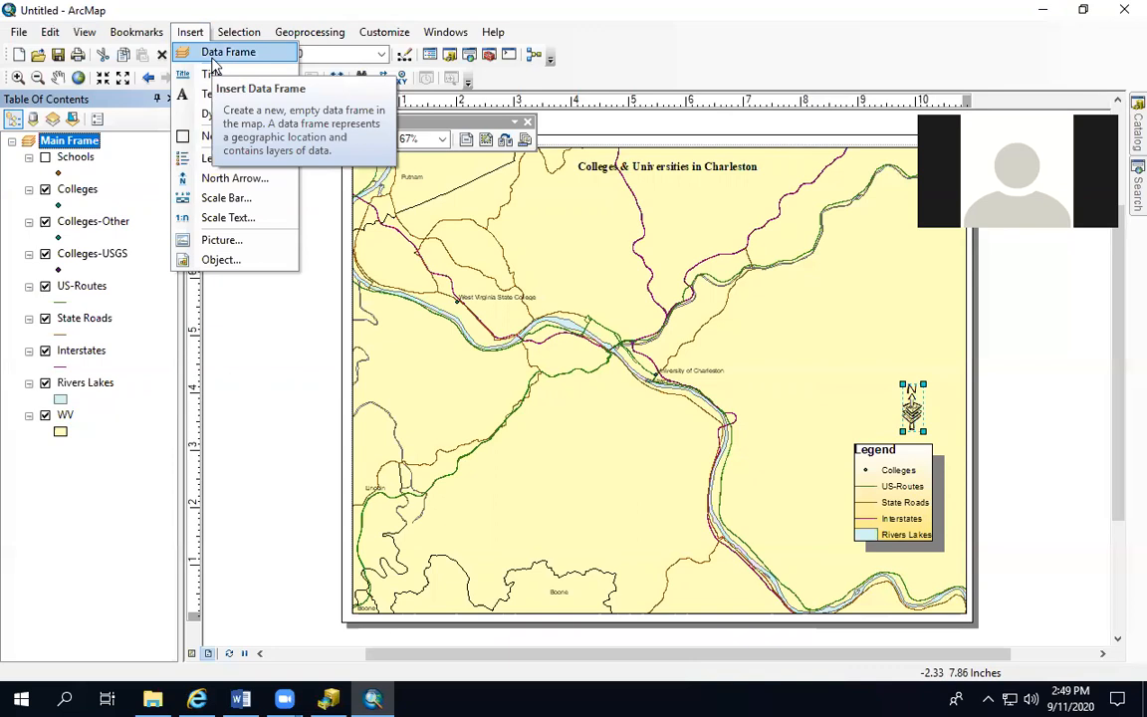
click(211, 54)
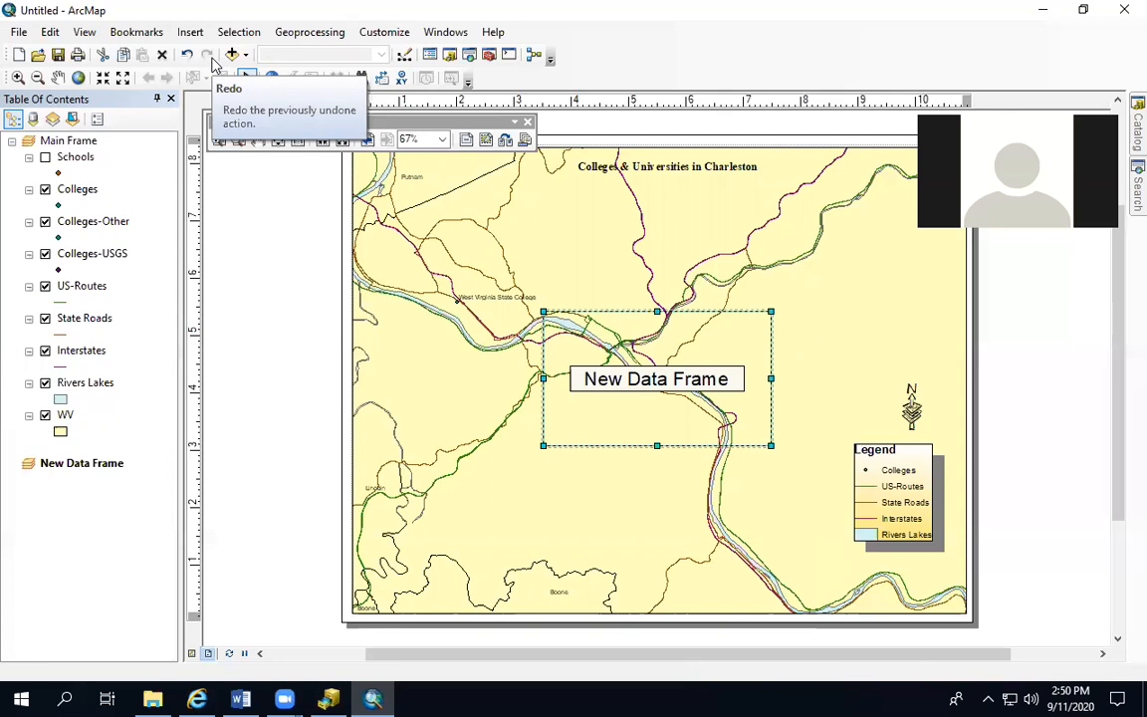
click(63, 464)
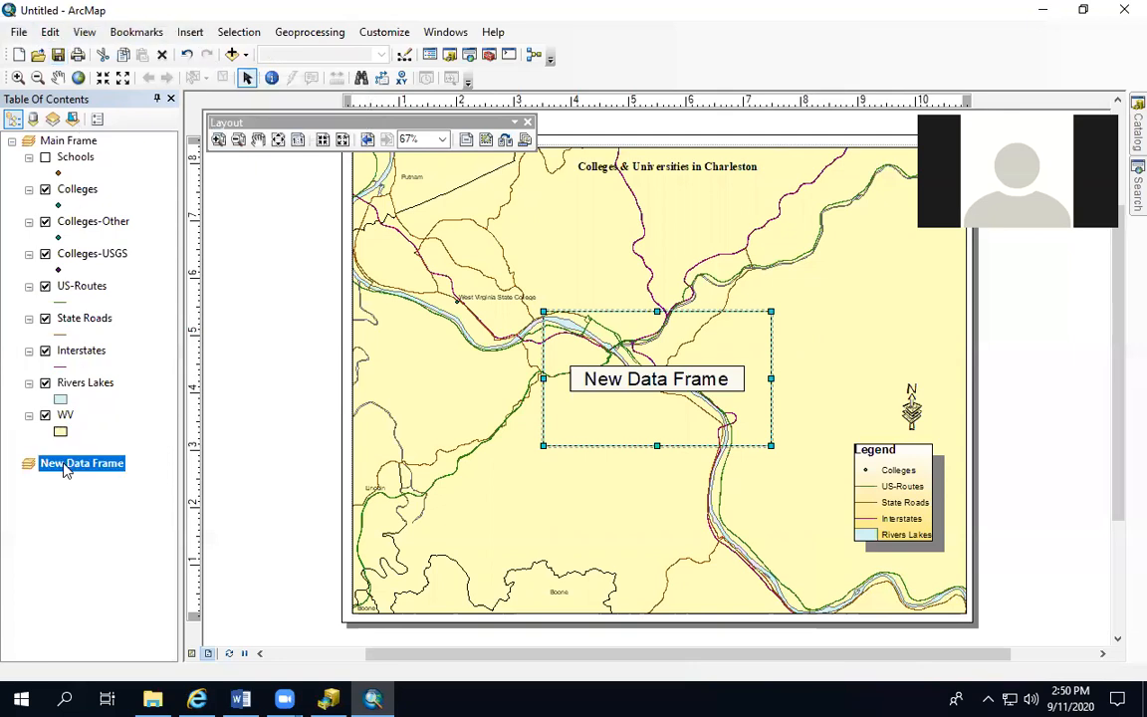
right_click(65, 470)
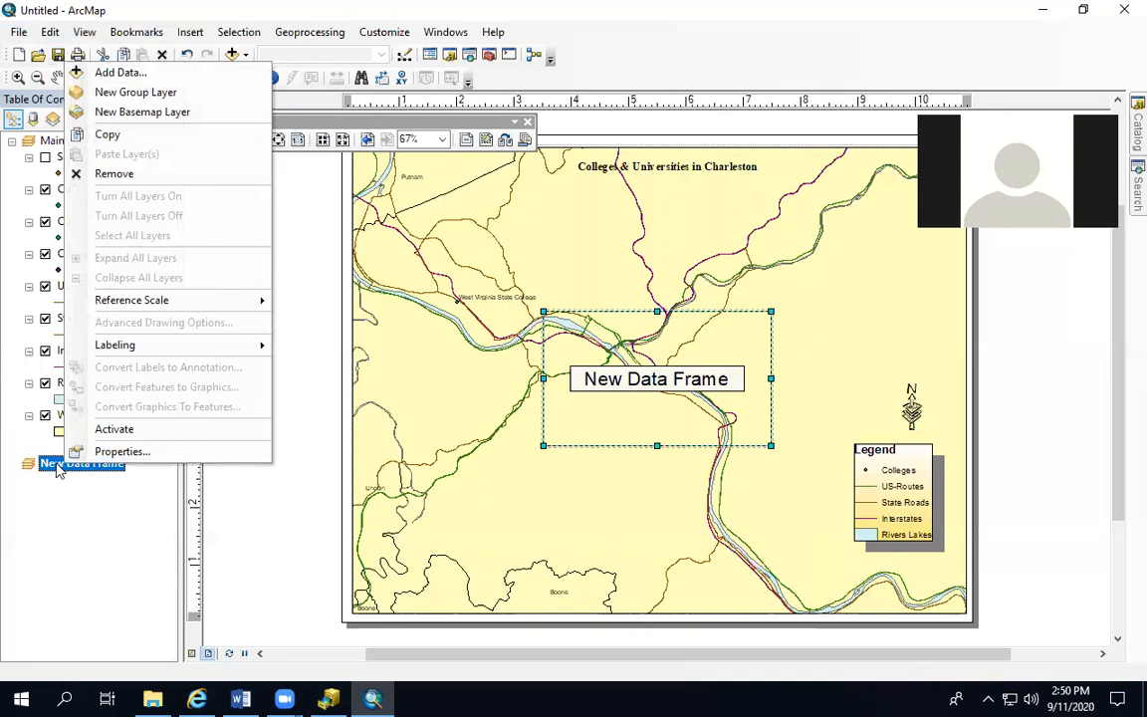
click(58, 468)
click(57, 464)
click(50, 464)
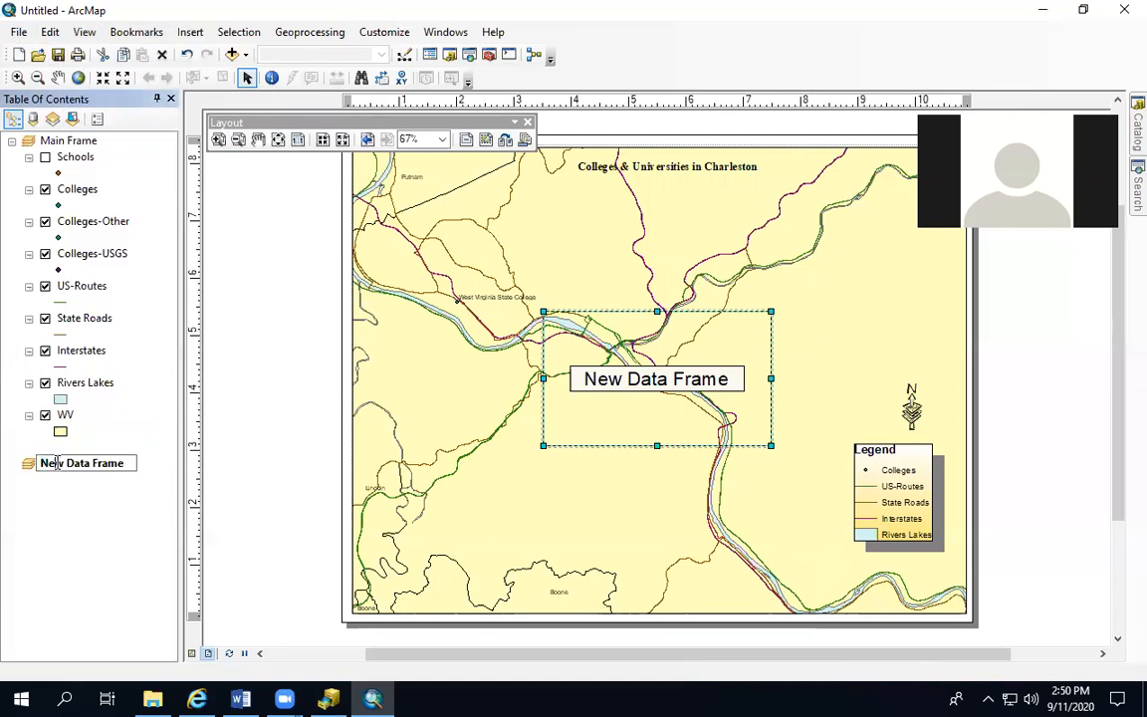
drag(41, 464, 137, 463)
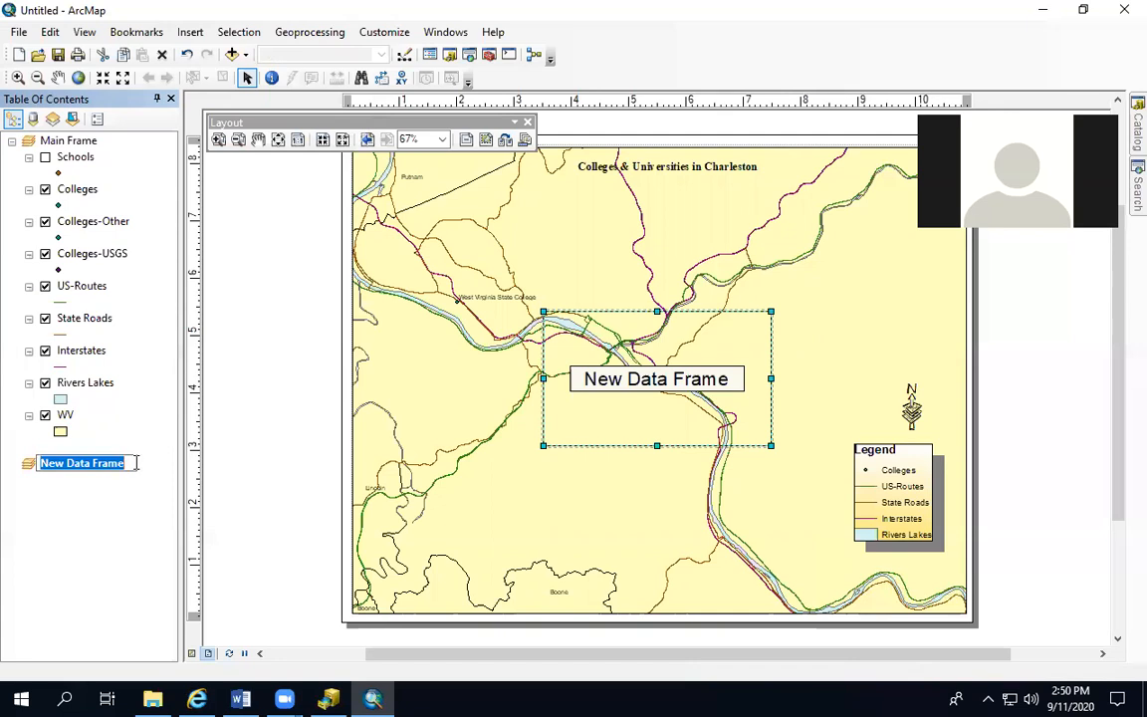
text(KeyMap)
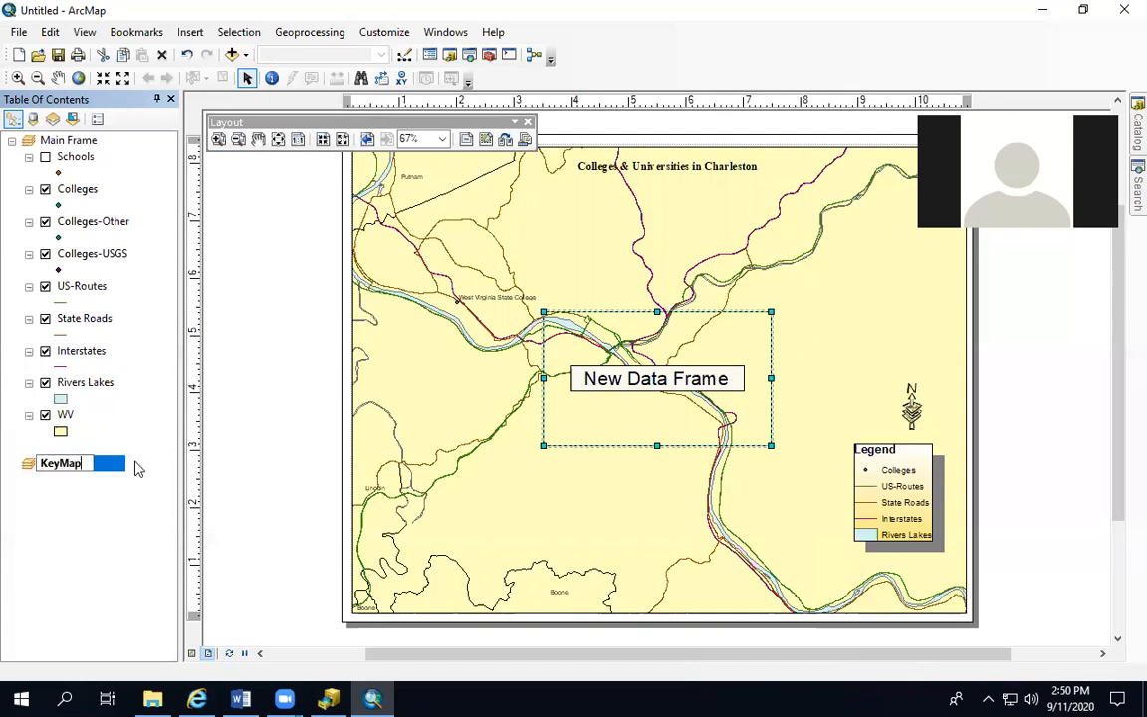
key(Return)
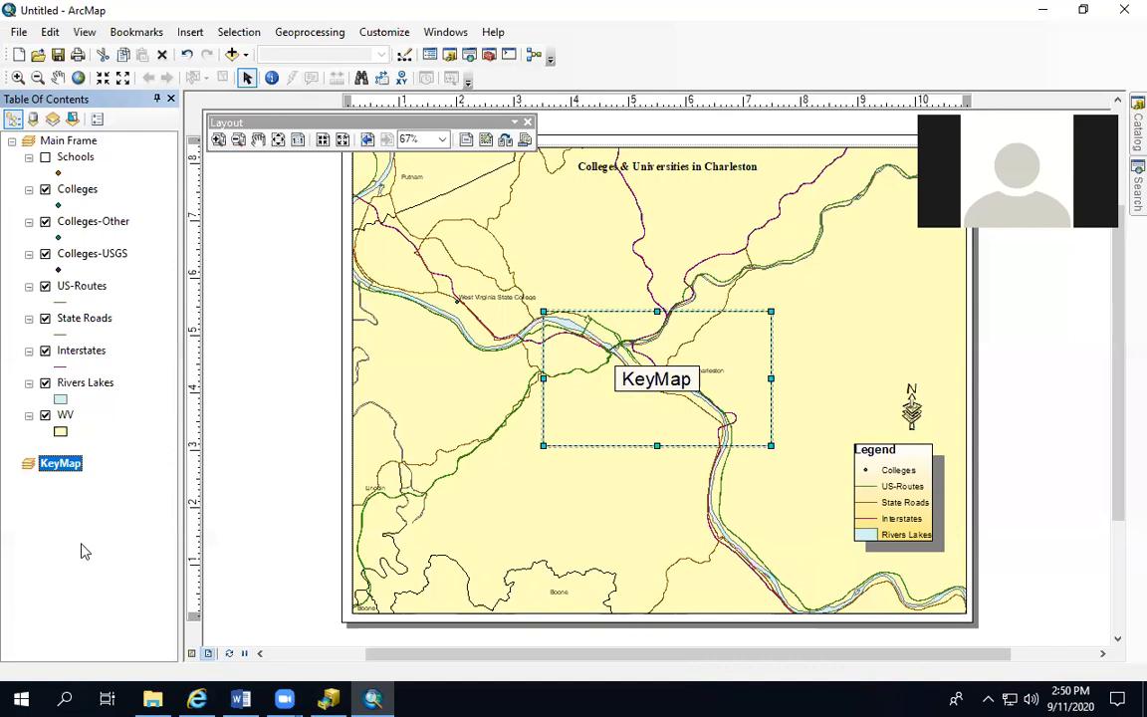
Copy the WV layer from Main Frame into the KeyMap data frame
click(65, 416)
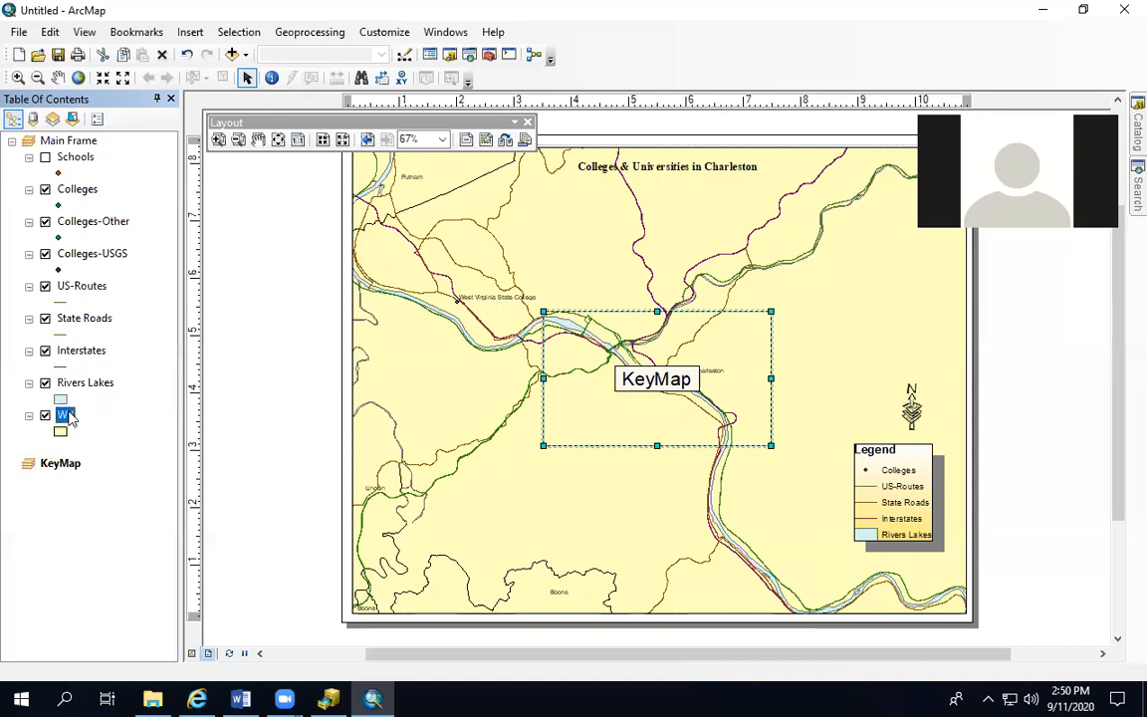
right_click(68, 416)
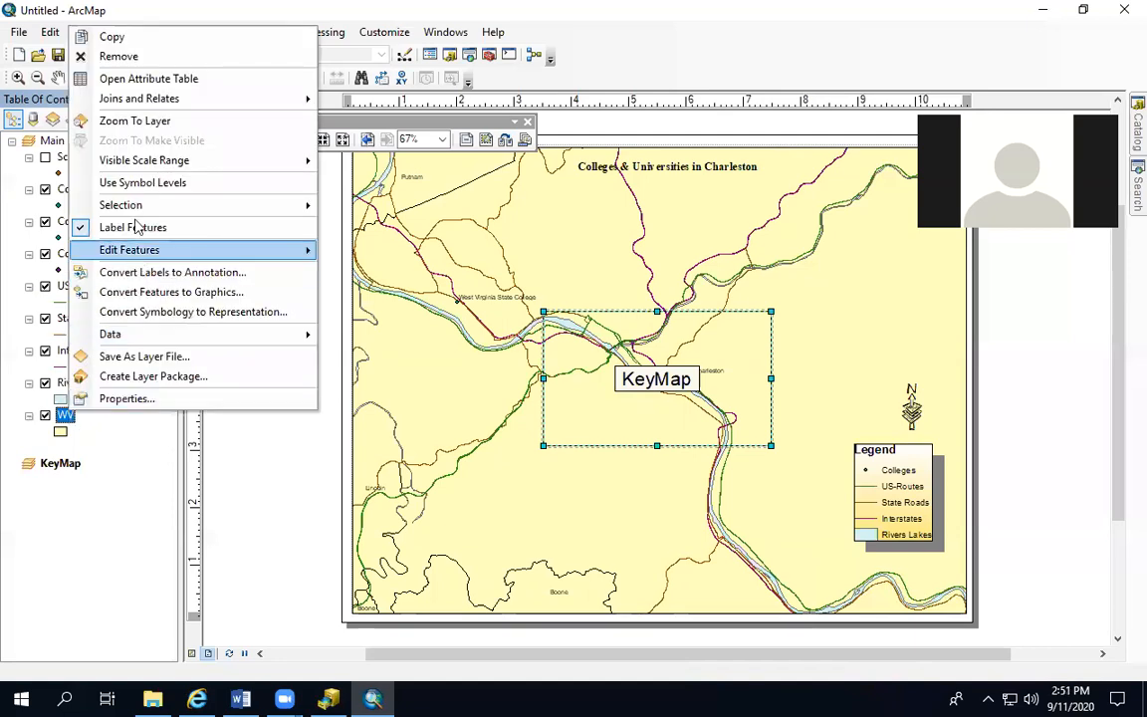
click(145, 40)
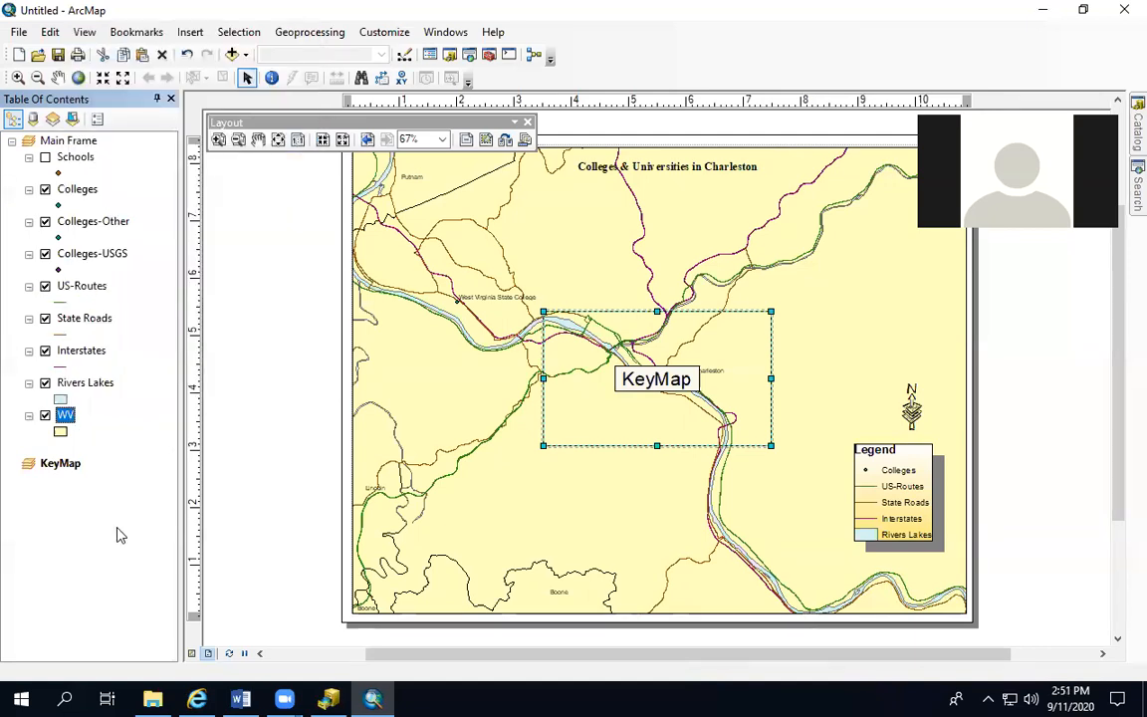
click(58, 464)
right_click(55, 466)
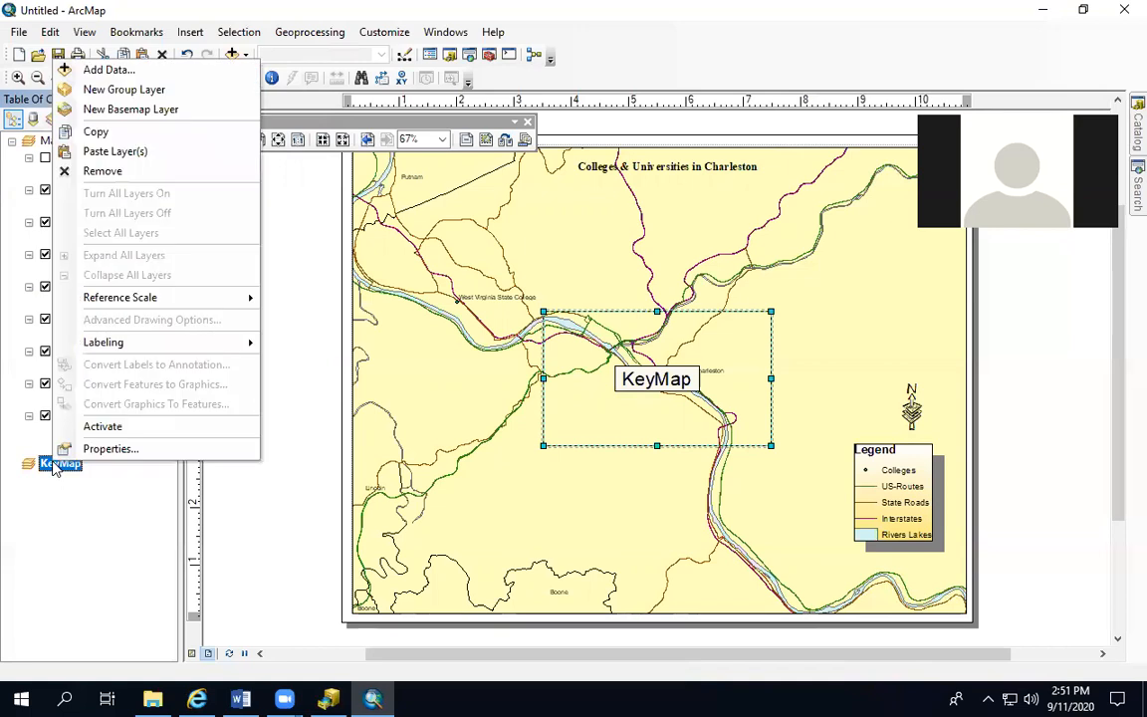
click(116, 152)
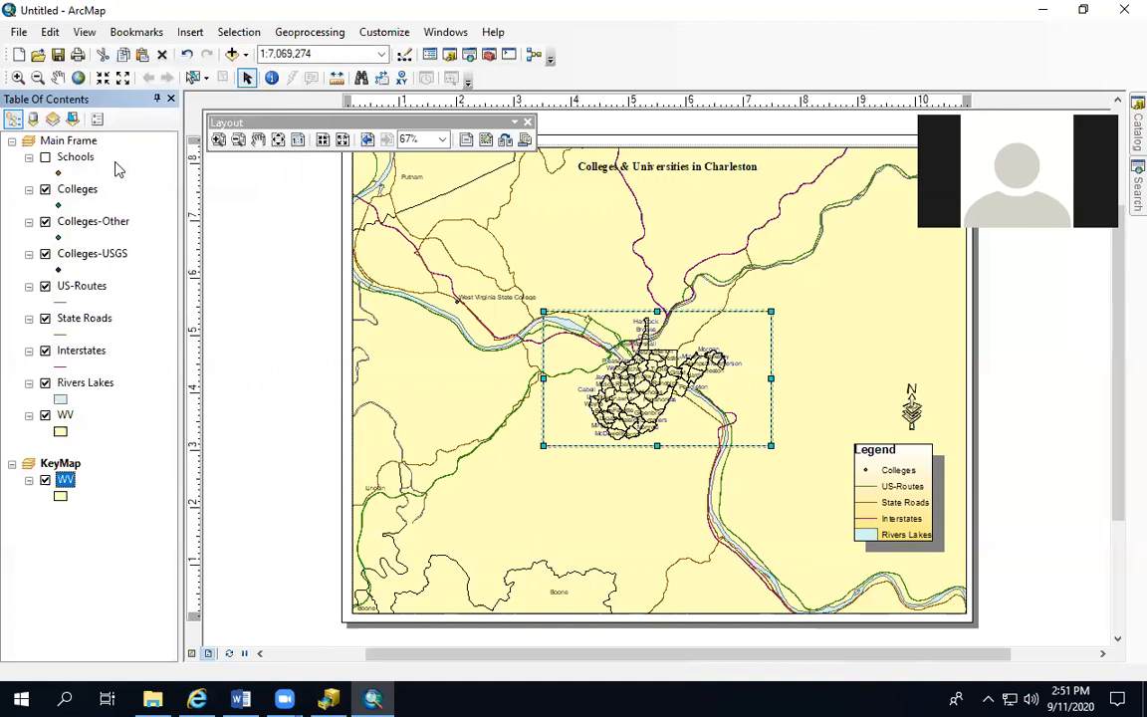
Change the symbol of KeyMap's WV layer to the outlined light Blue fill
click(61, 497)
click(533, 460)
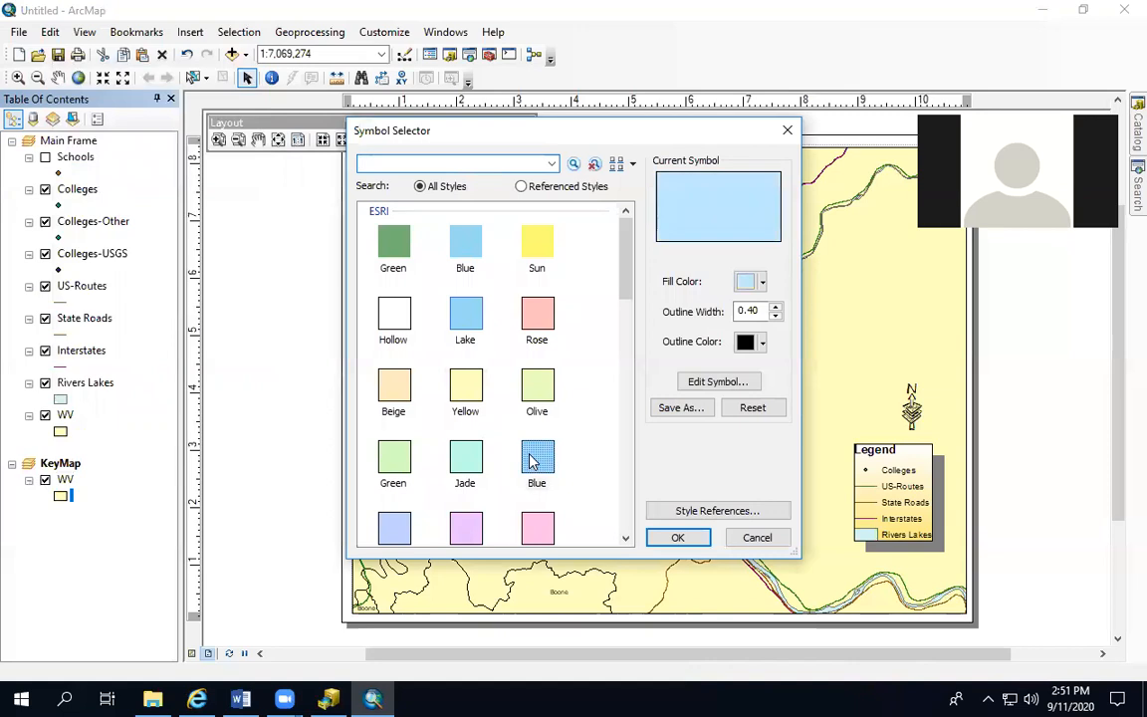
click(677, 539)
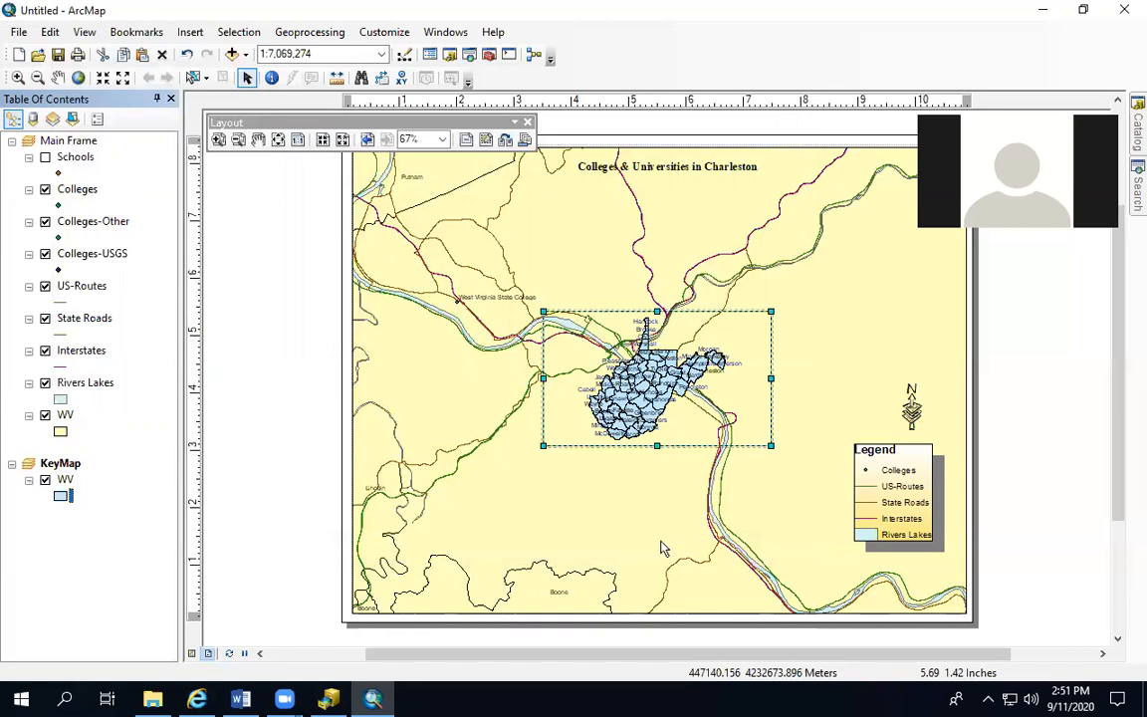
Copy the US-Routes layer from Main Frame into the KeyMap data frame
click(68, 287)
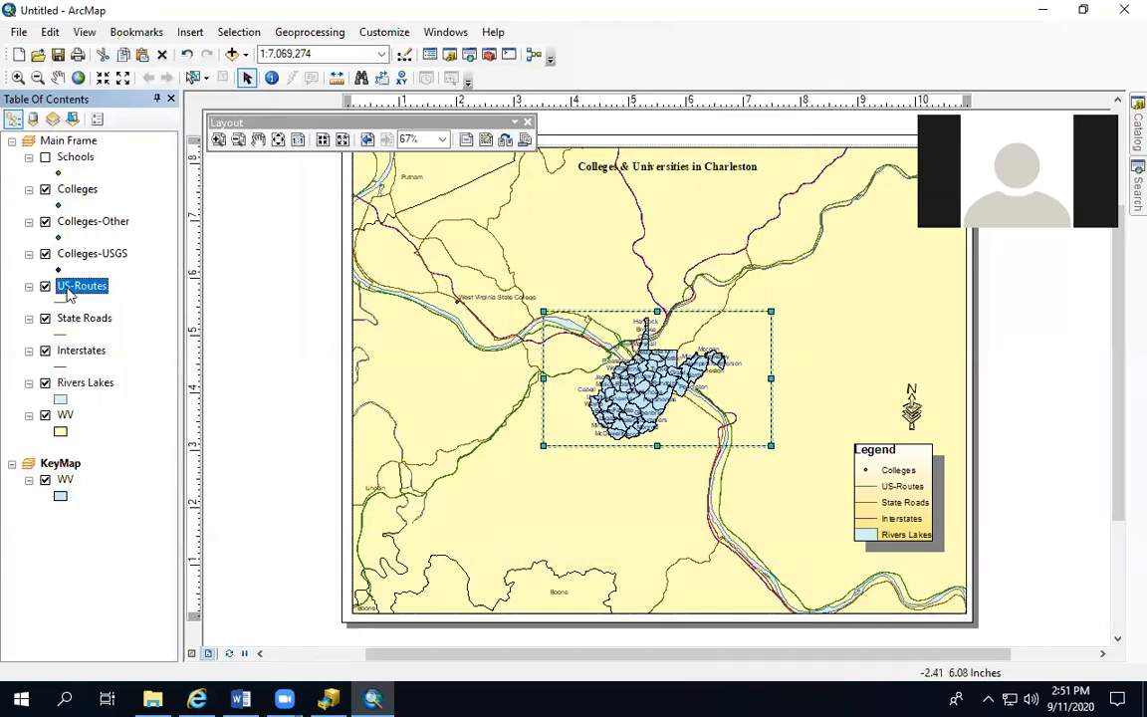
right_click(69, 289)
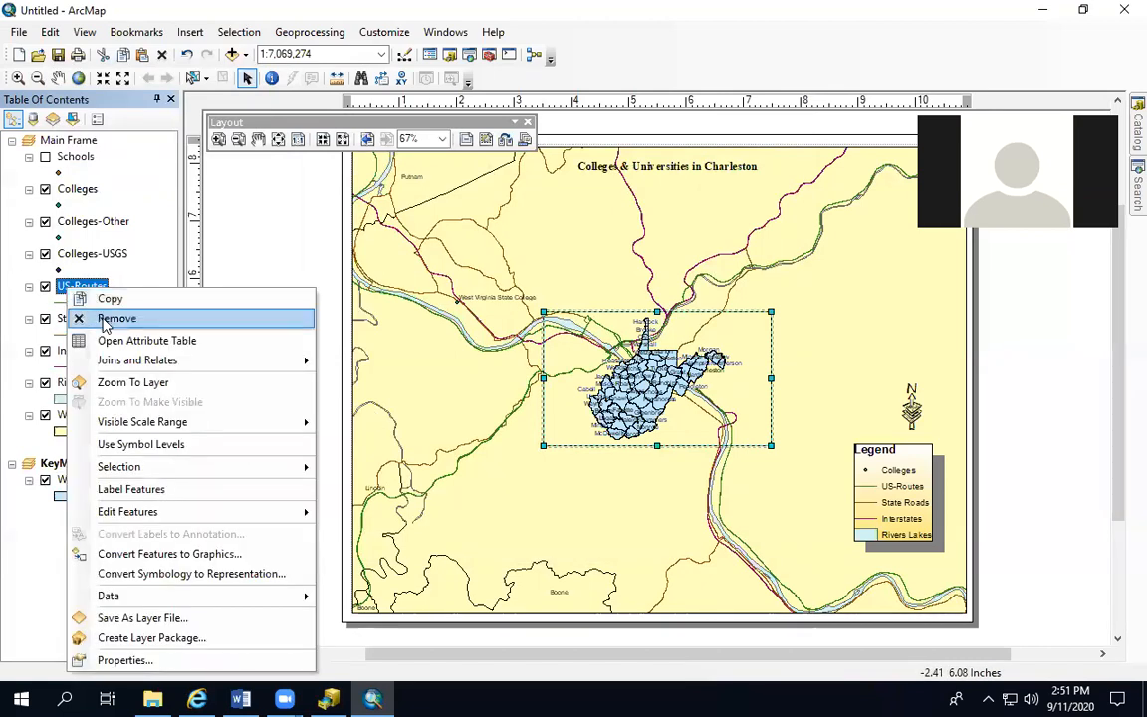
click(103, 301)
click(61, 466)
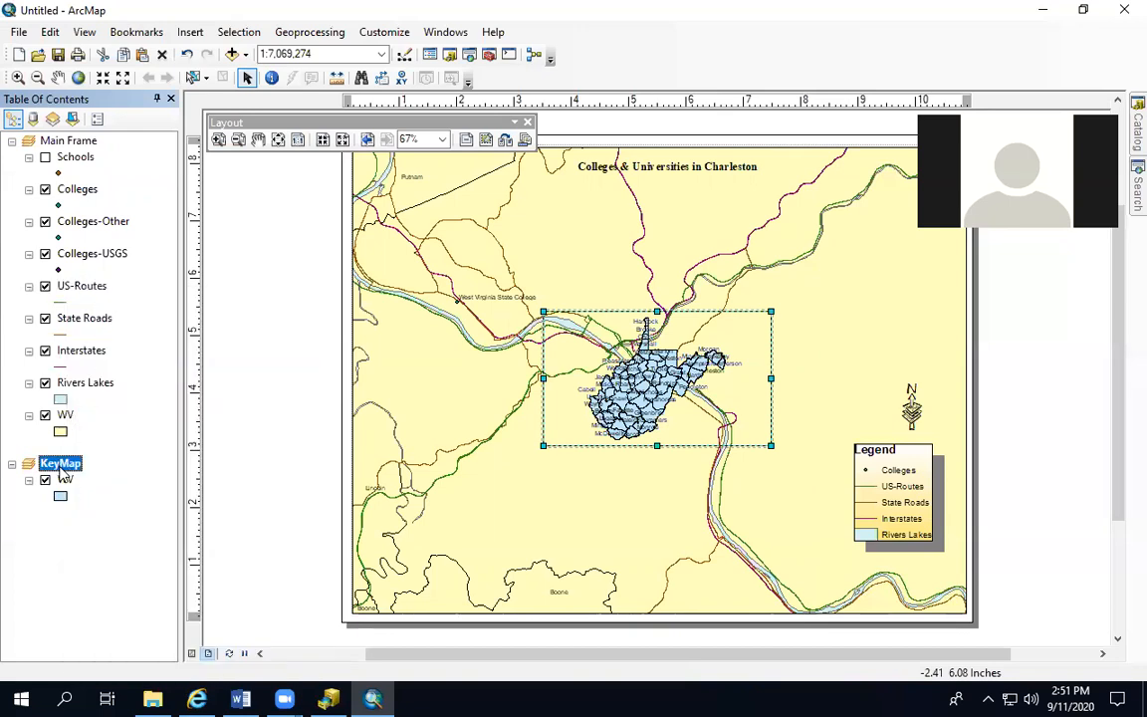
right_click(62, 468)
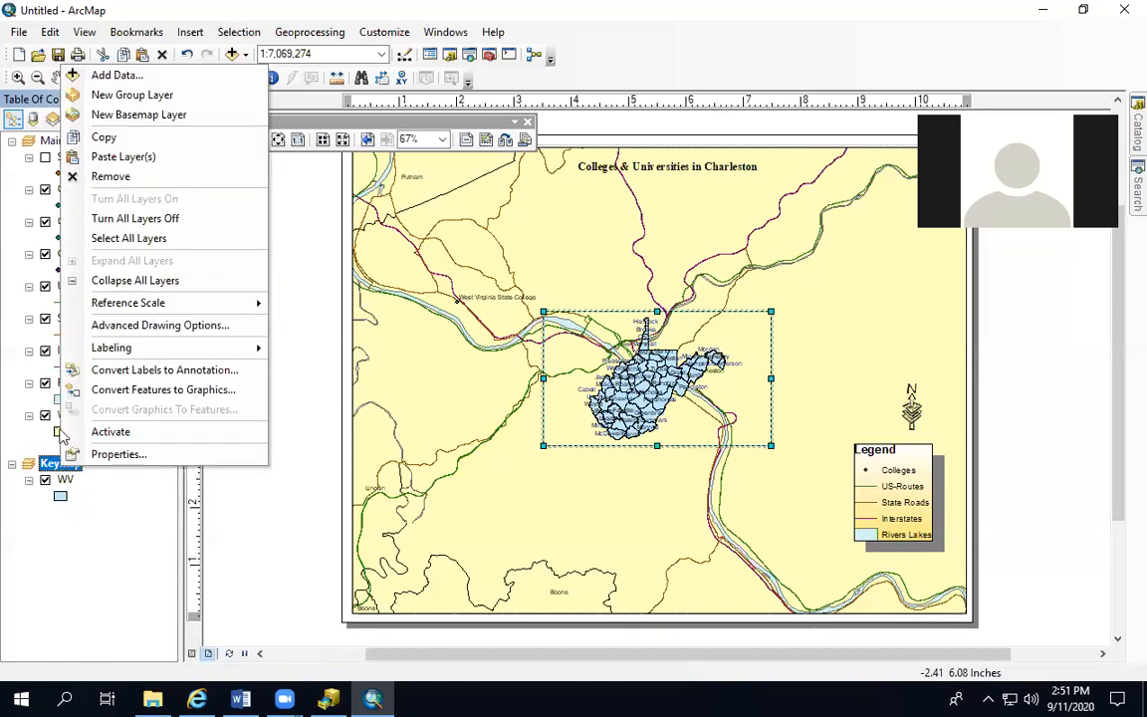
click(106, 156)
Copy the Interstates layer from Main Frame into the KeyMap data frame
click(74, 354)
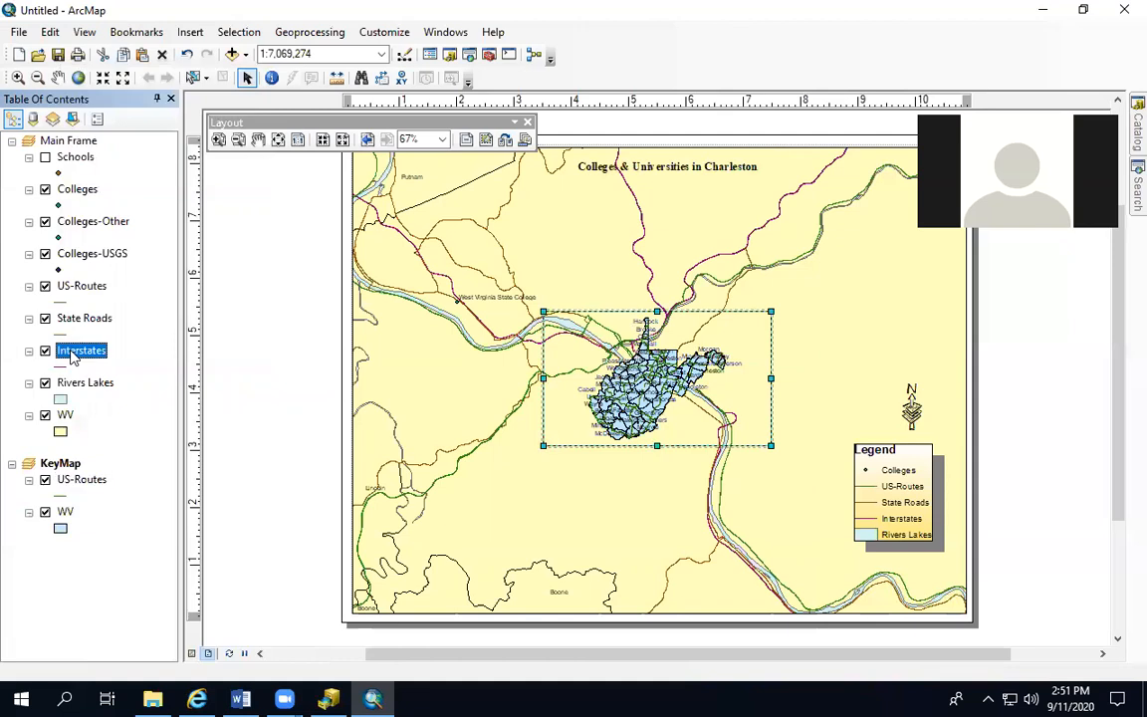
right_click(73, 356)
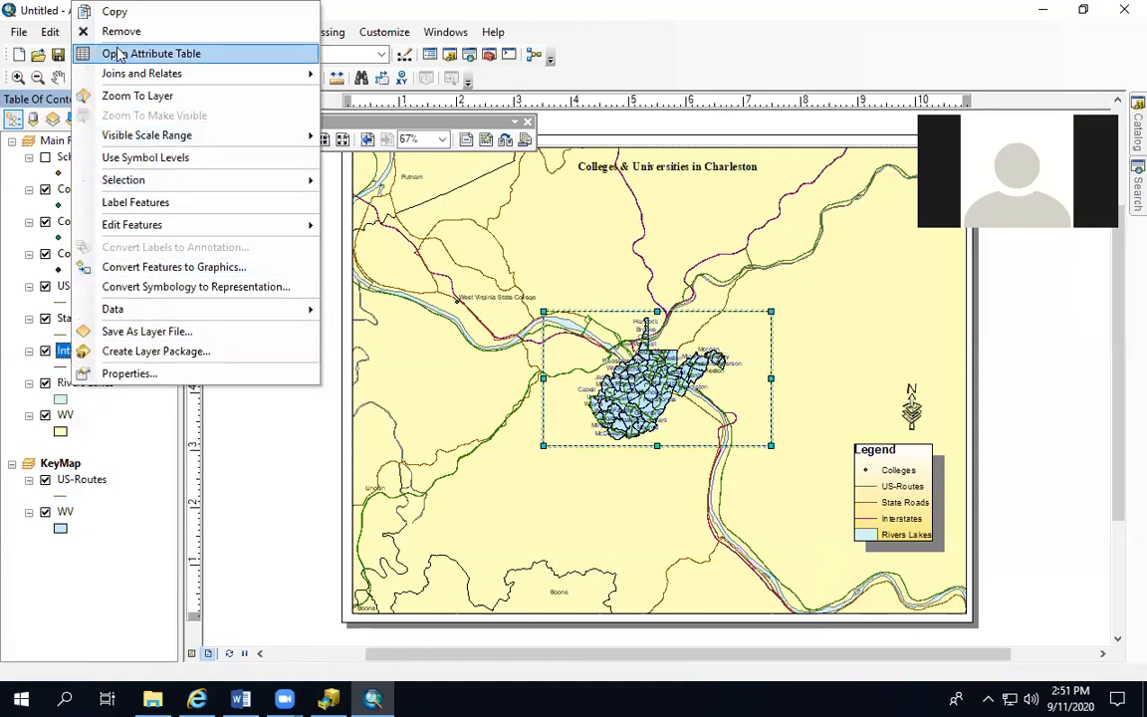
click(114, 12)
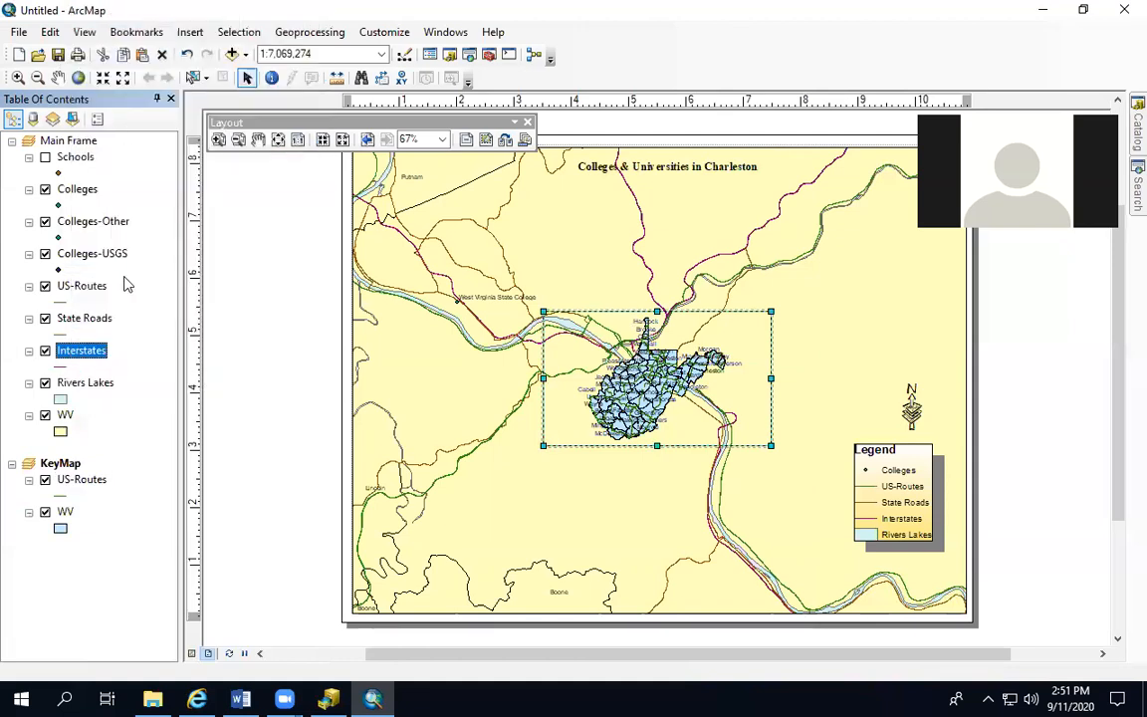
click(62, 464)
right_click(72, 464)
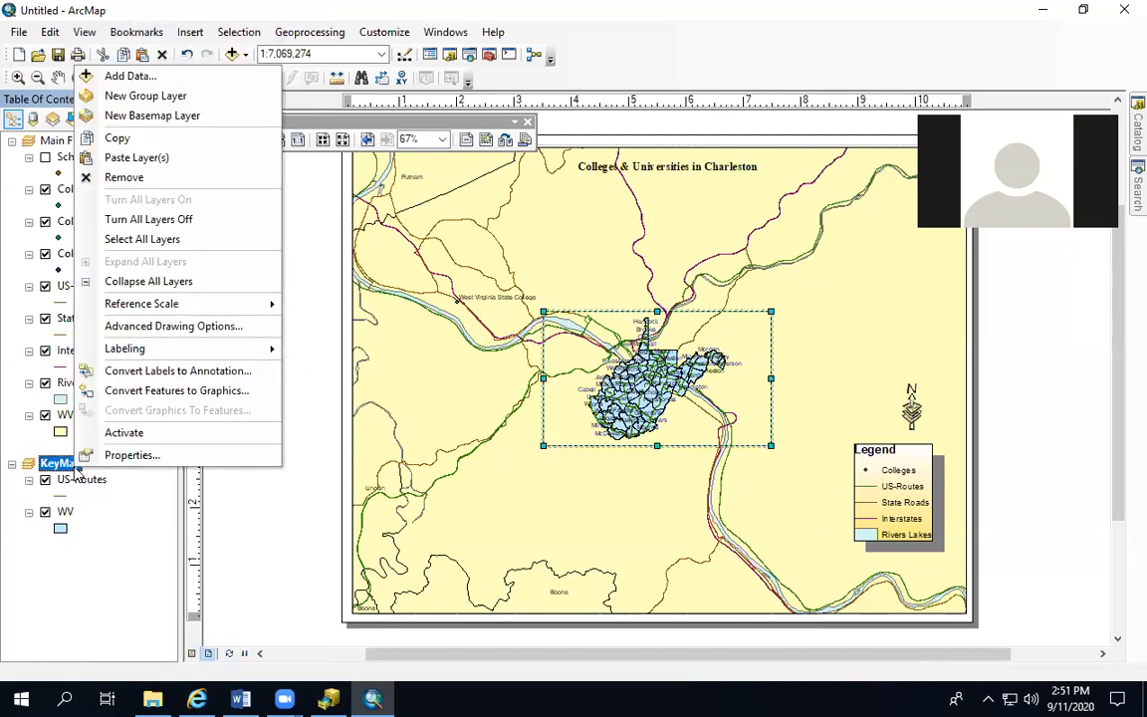
click(138, 158)
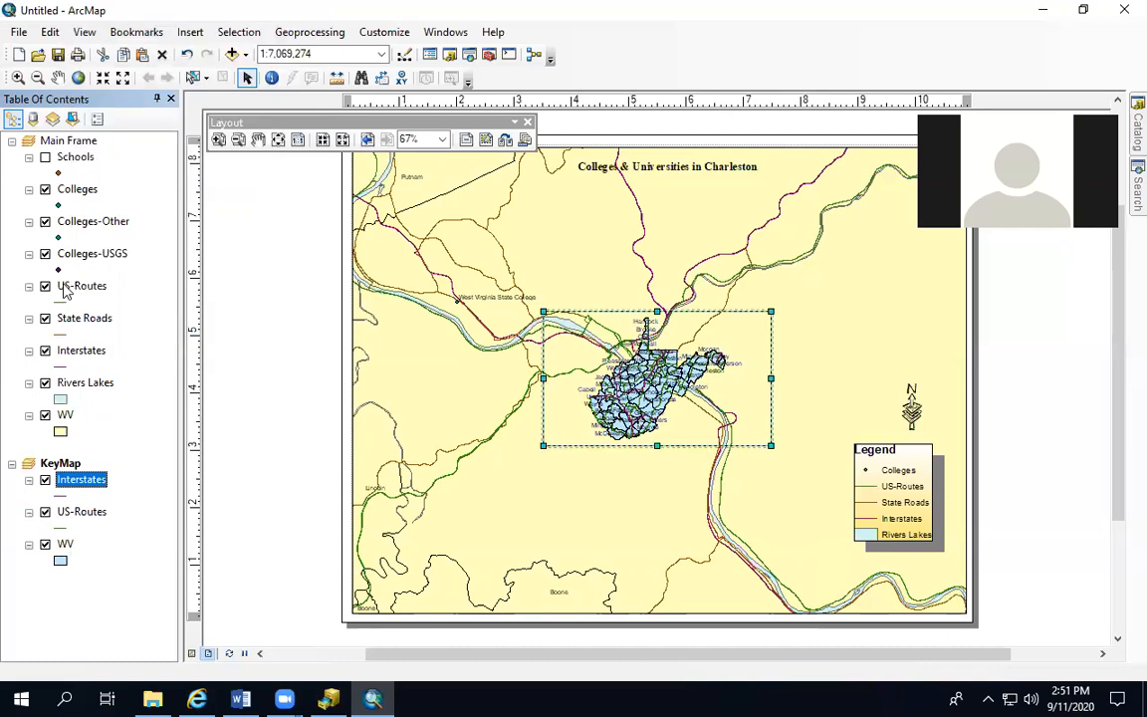
Copy the State Roads layer from Main Frame into the KeyMap data frame
right_click(69, 318)
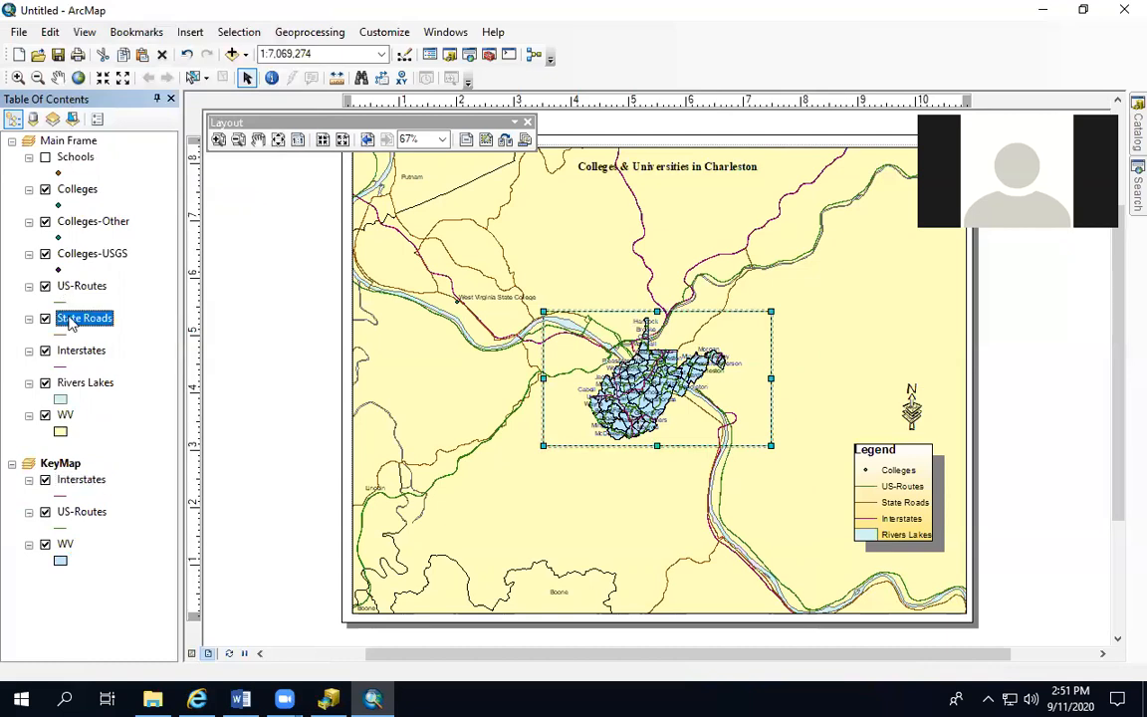
click(99, 302)
click(62, 464)
right_click(68, 468)
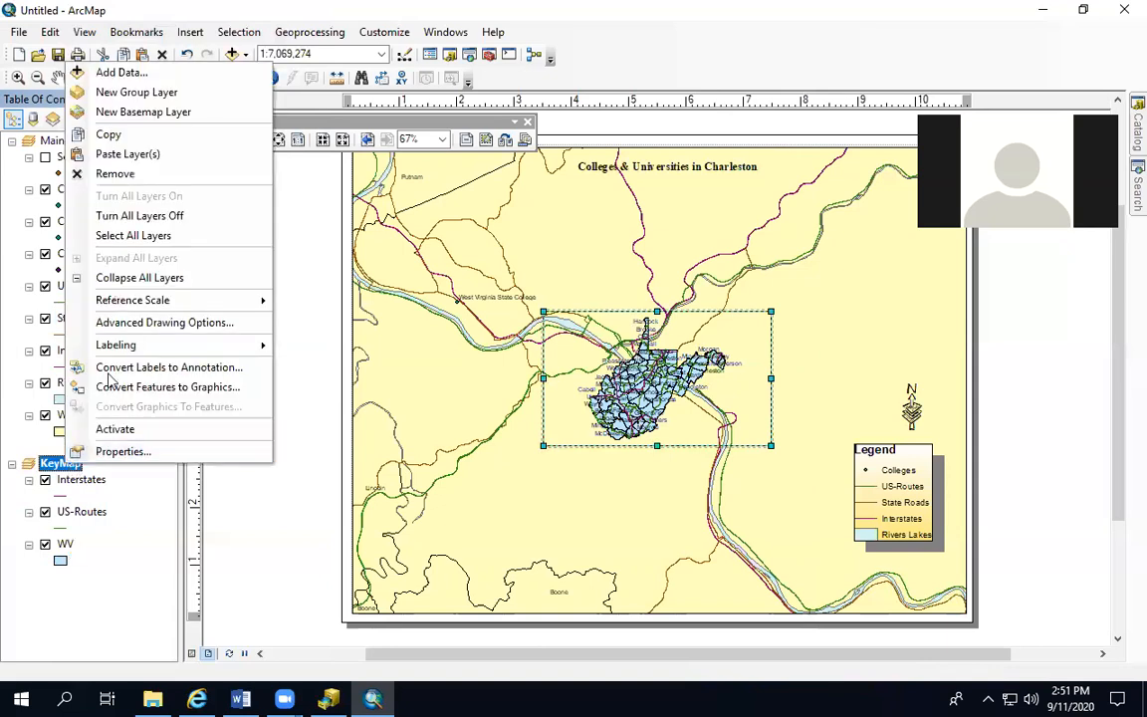
click(120, 158)
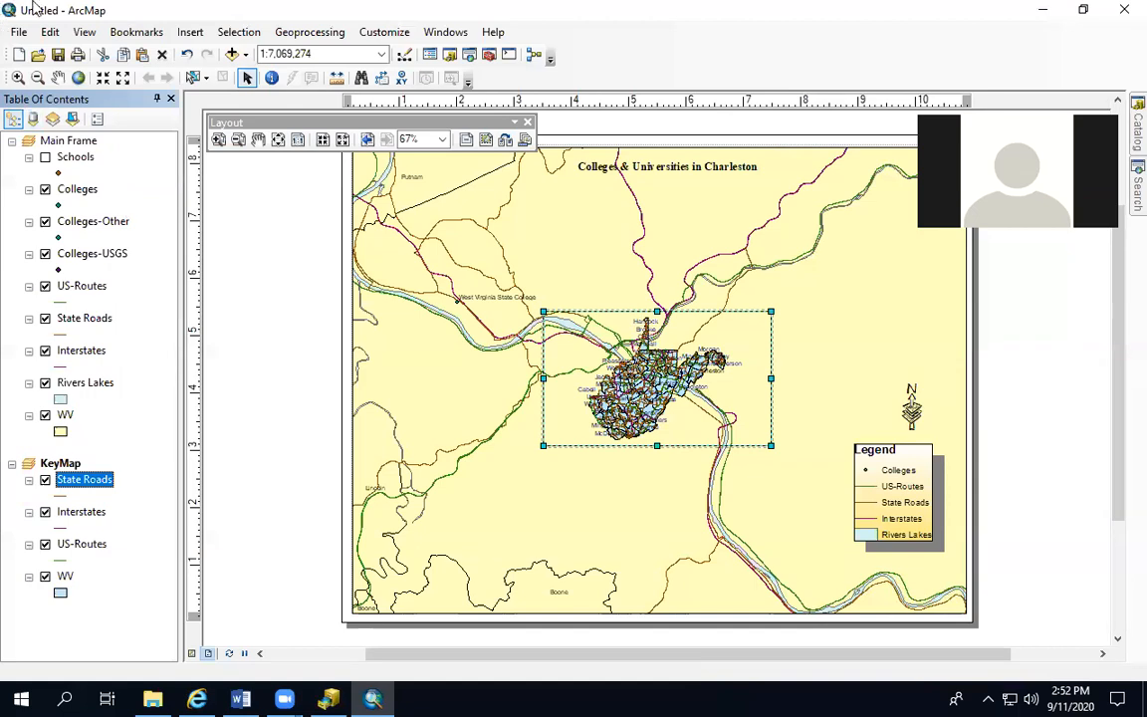
Move the KeyMap frame to the lower-left corner of the map and give it a thicker black border
drag(599, 314, 406, 485)
click(417, 481)
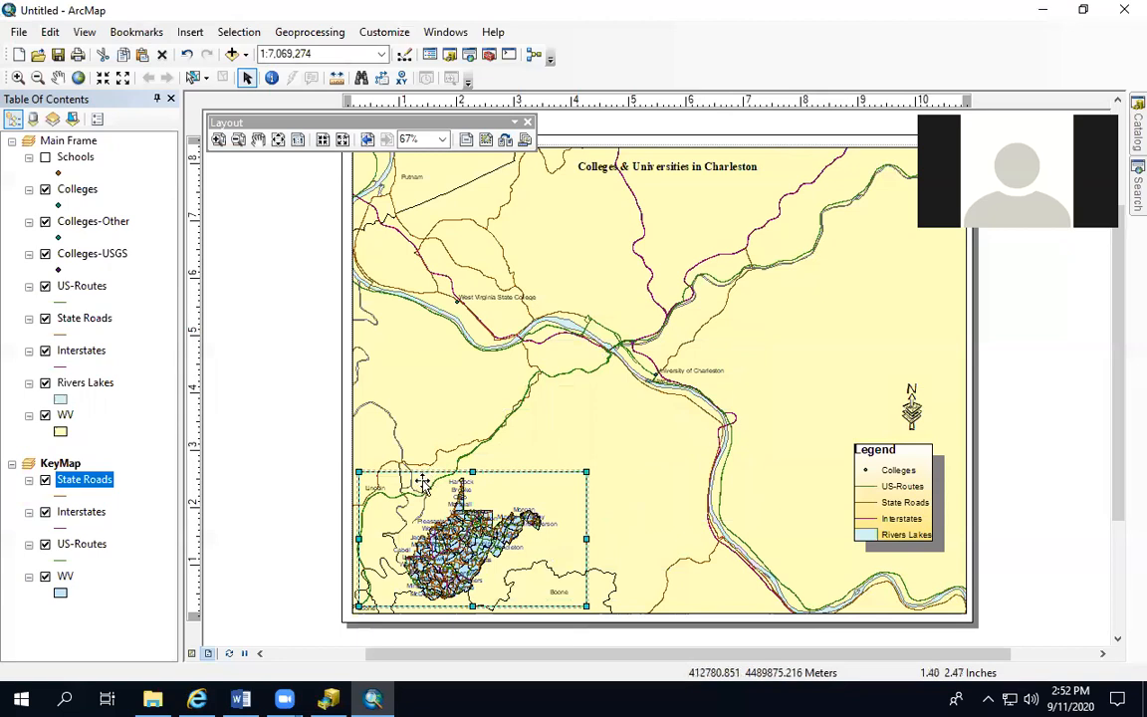
right_click(423, 481)
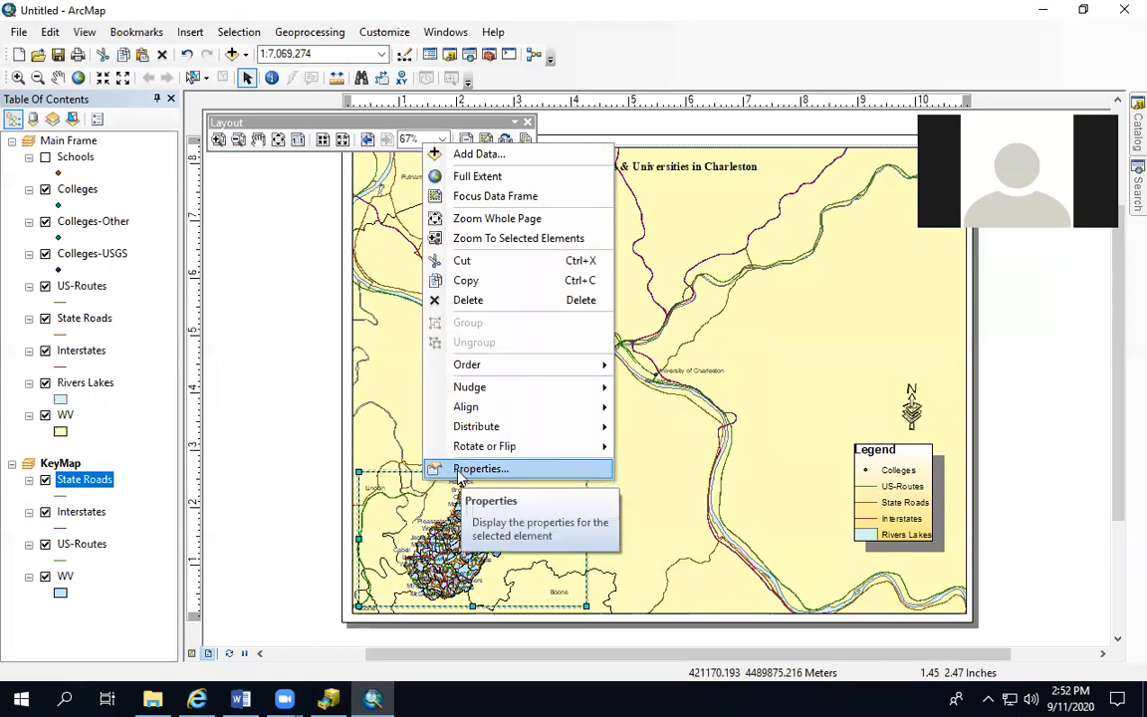
click(458, 474)
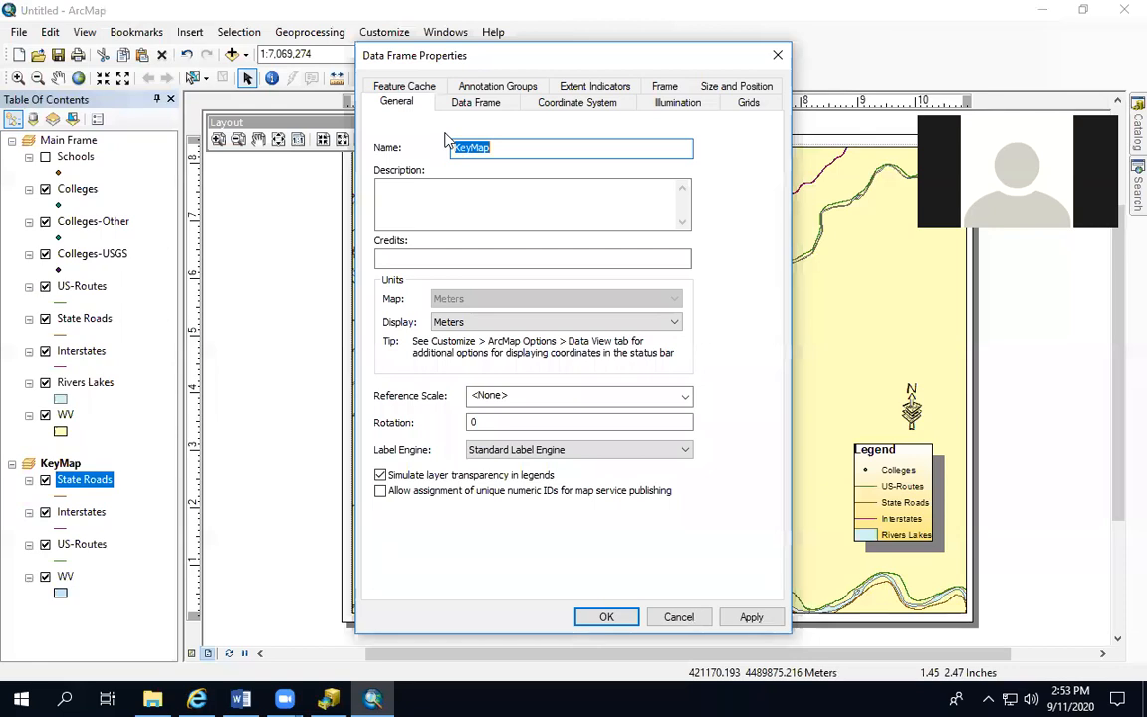
click(663, 87)
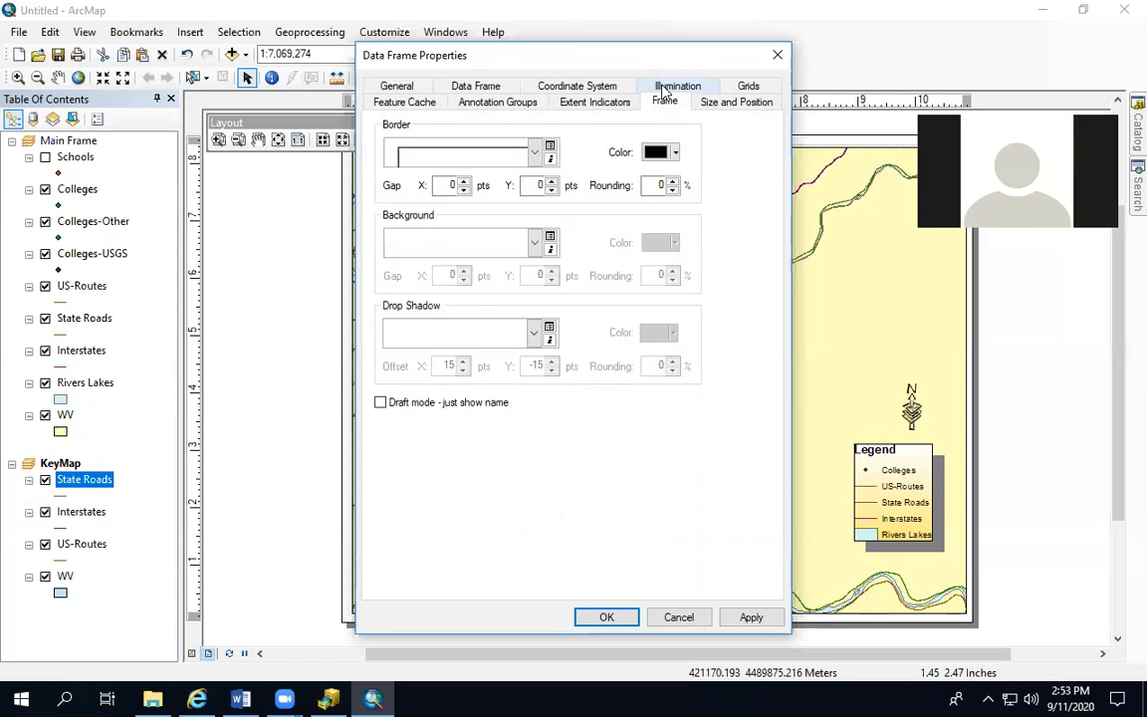
click(535, 152)
click(434, 185)
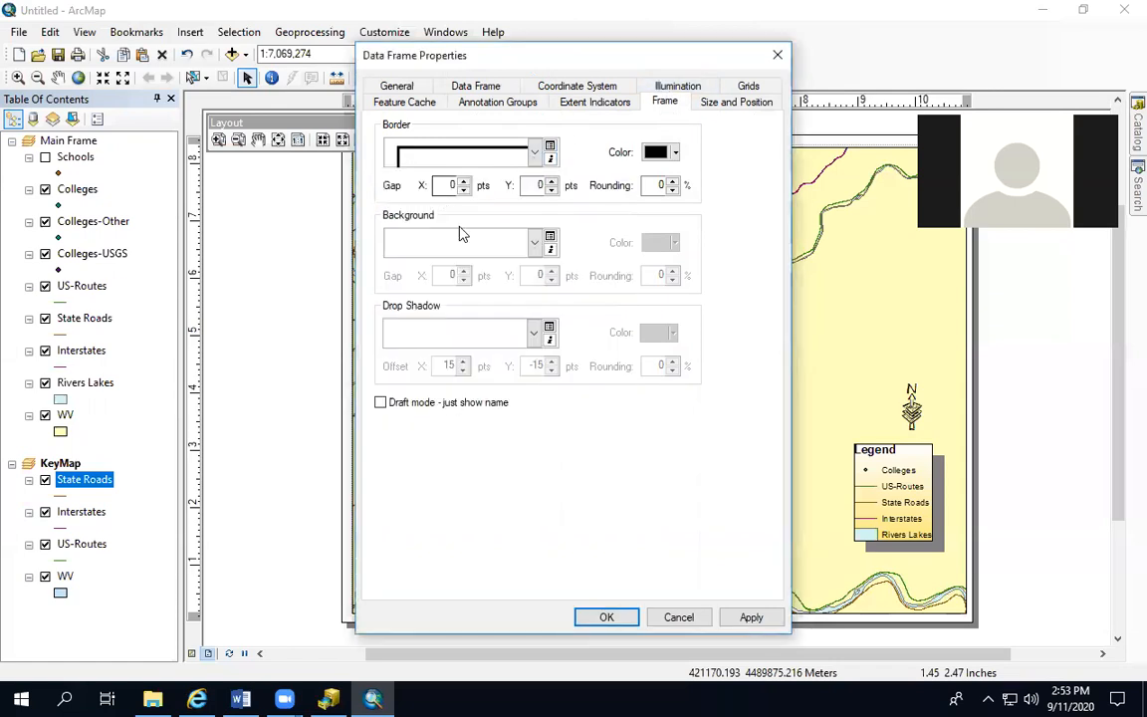
Give the KeyMap frame a Blue background and a Grey 20% drop shadow
click(486, 242)
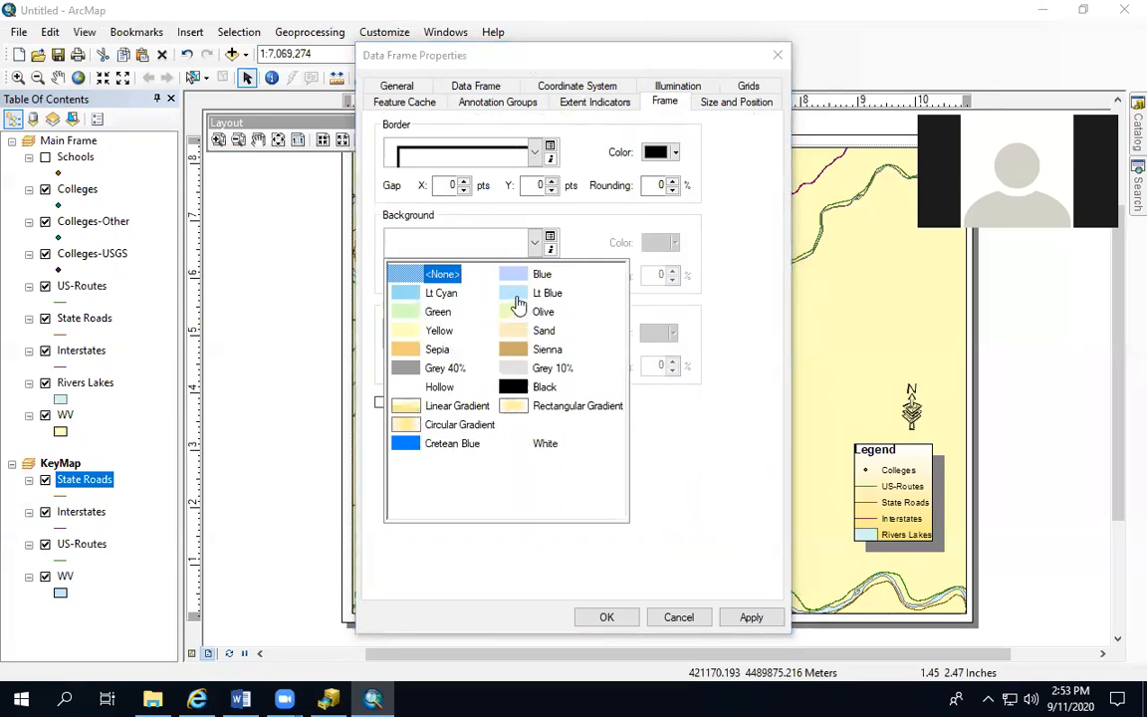
click(538, 274)
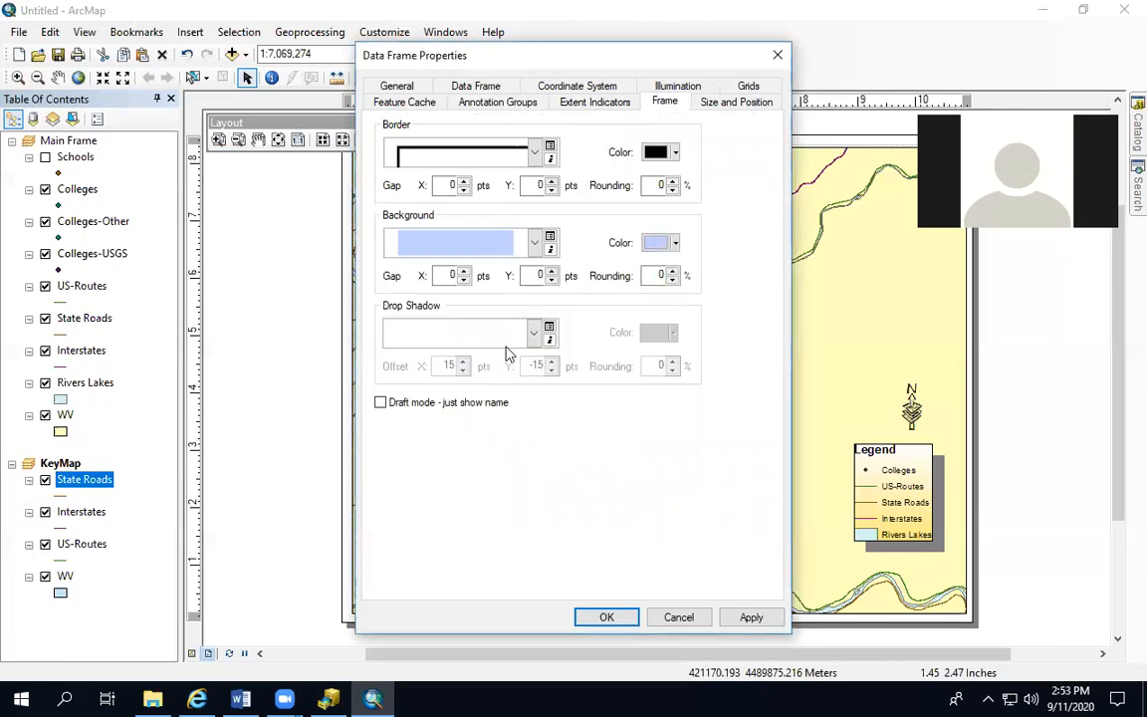
click(535, 333)
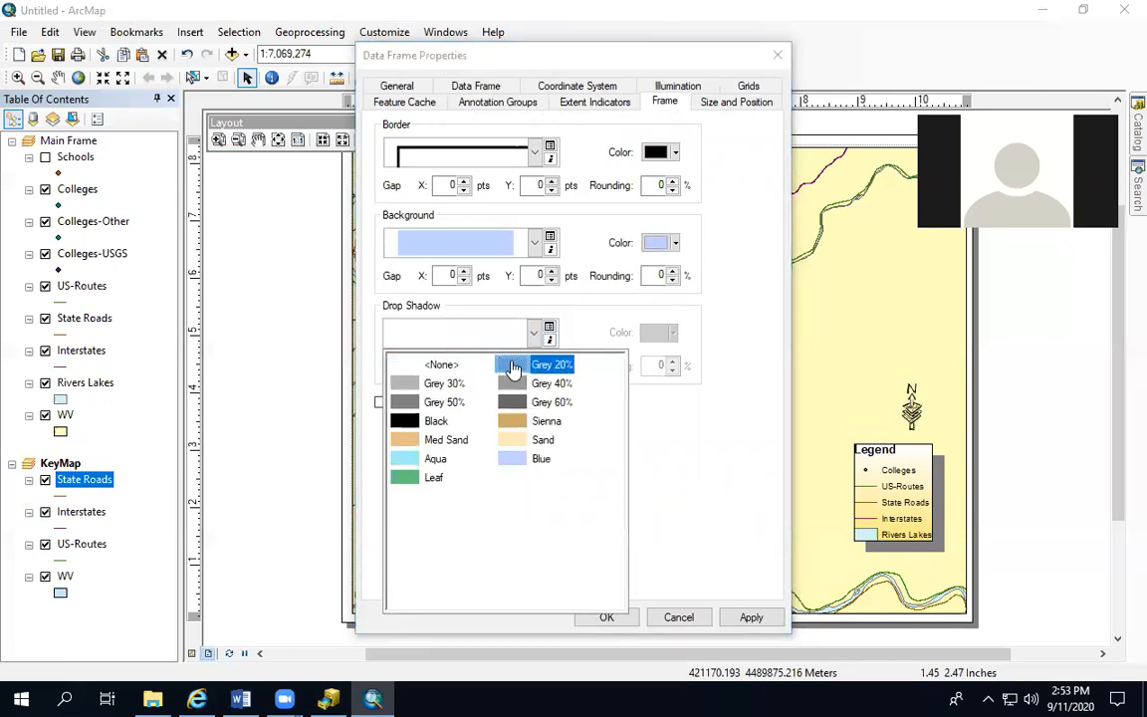
click(551, 365)
click(745, 616)
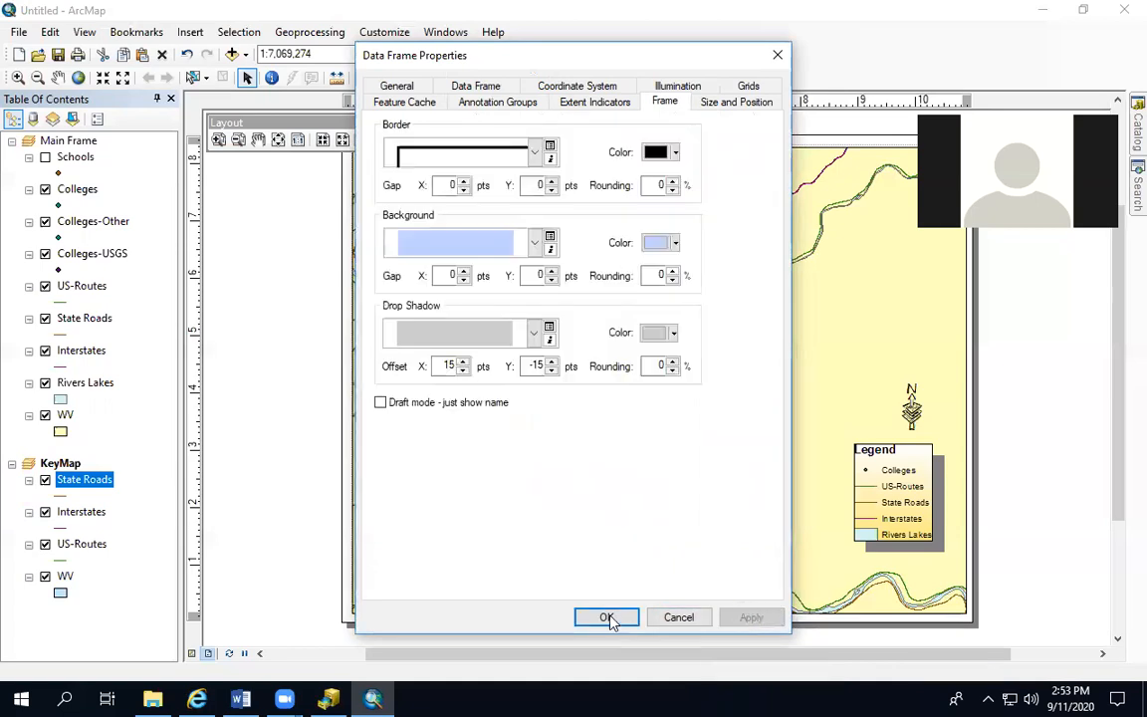
click(607, 616)
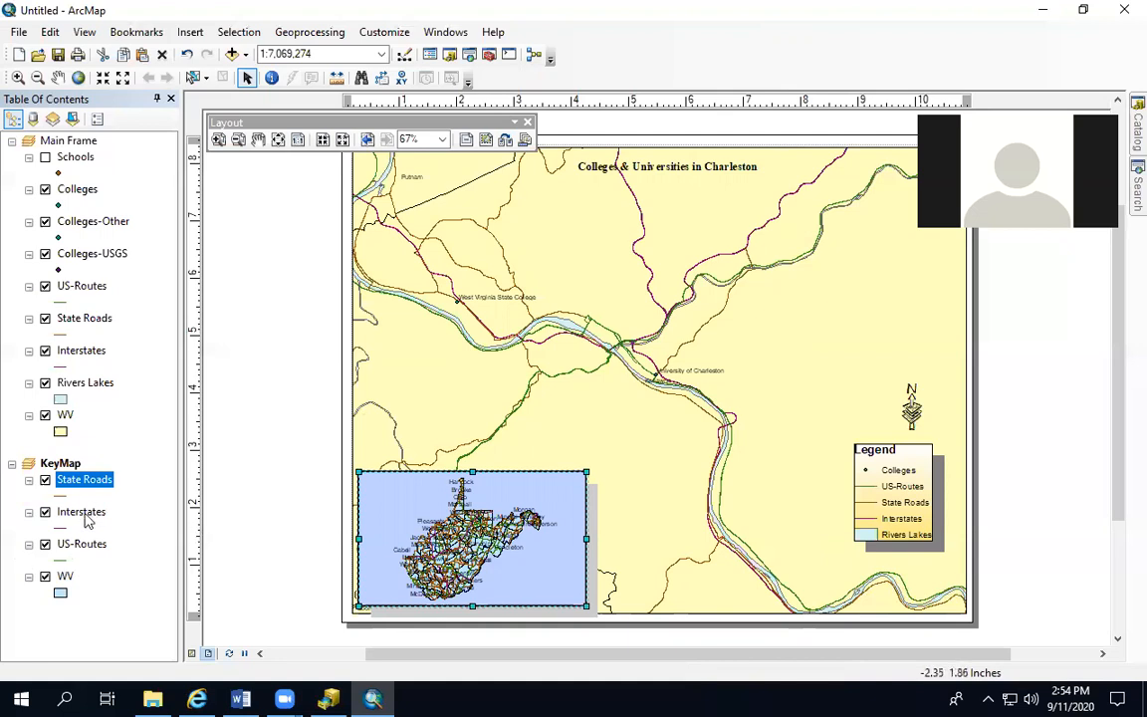
Move KeyMap's WV layer above its road layers and turn off its feature labels
click(64, 579)
drag(64, 579, 80, 468)
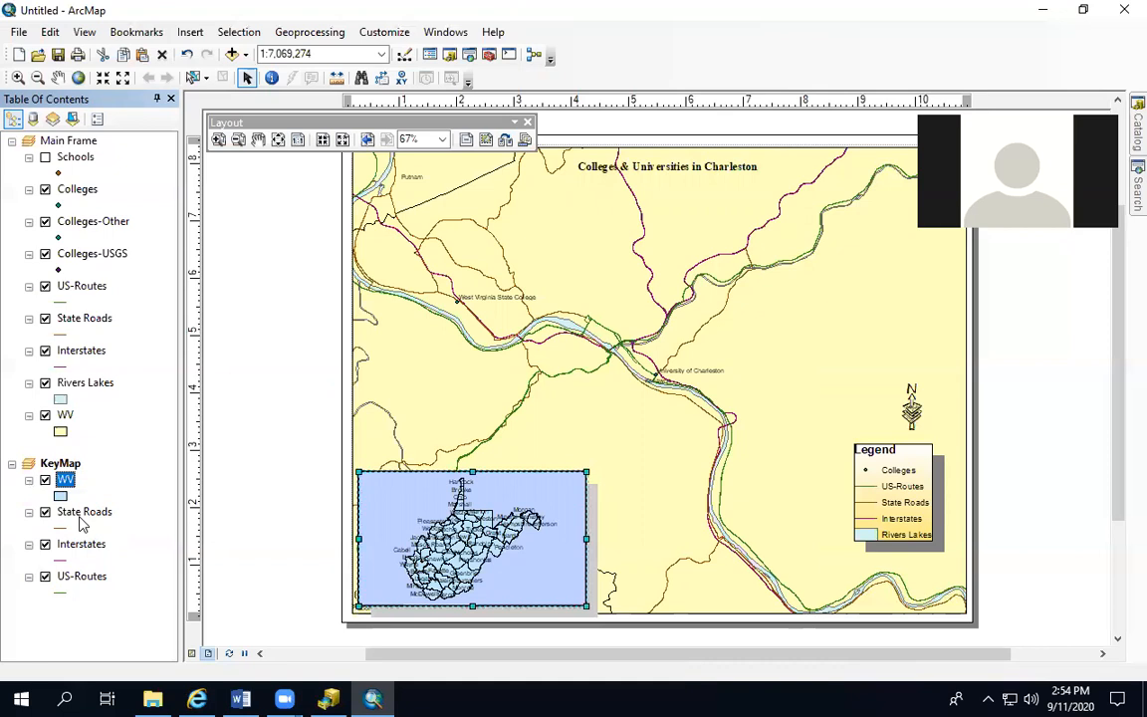
right_click(66, 482)
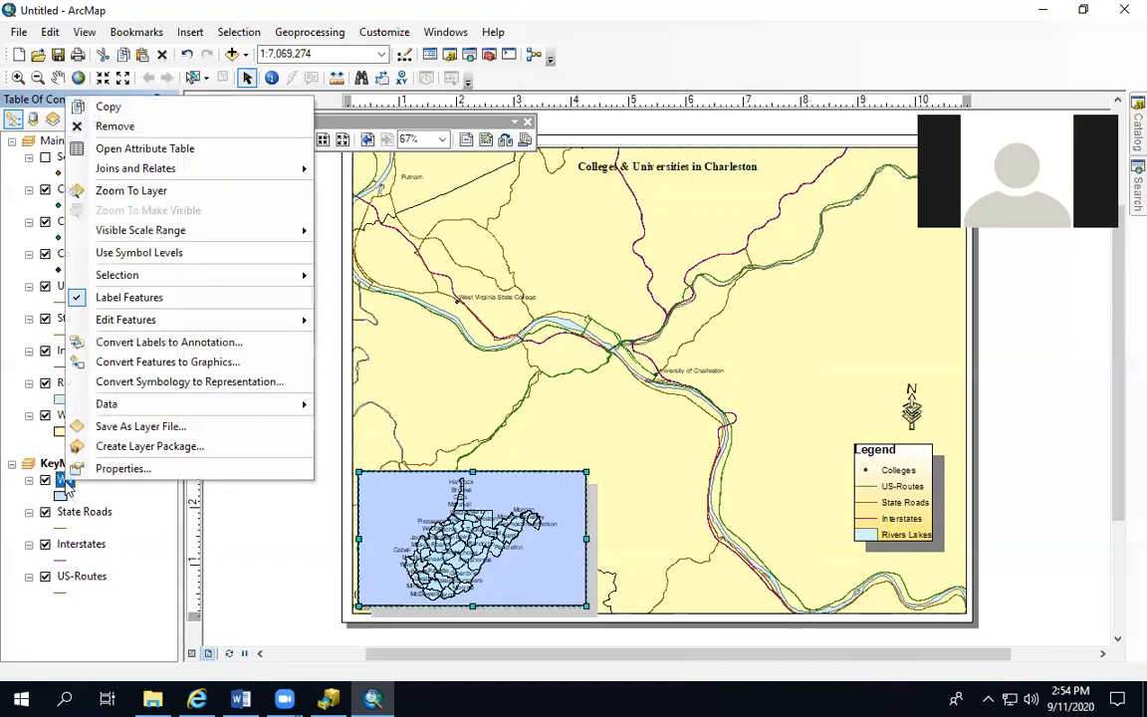
click(121, 468)
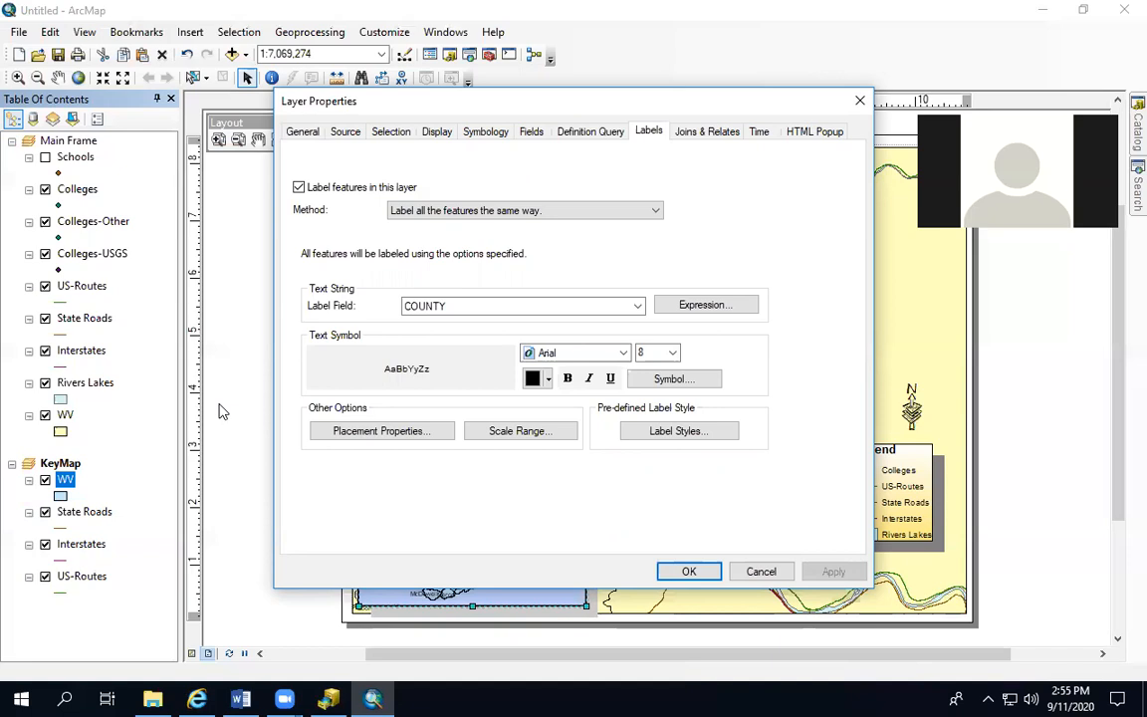
click(299, 187)
Switch the symbology of KeyMap's WV layer to unique value categories
click(485, 132)
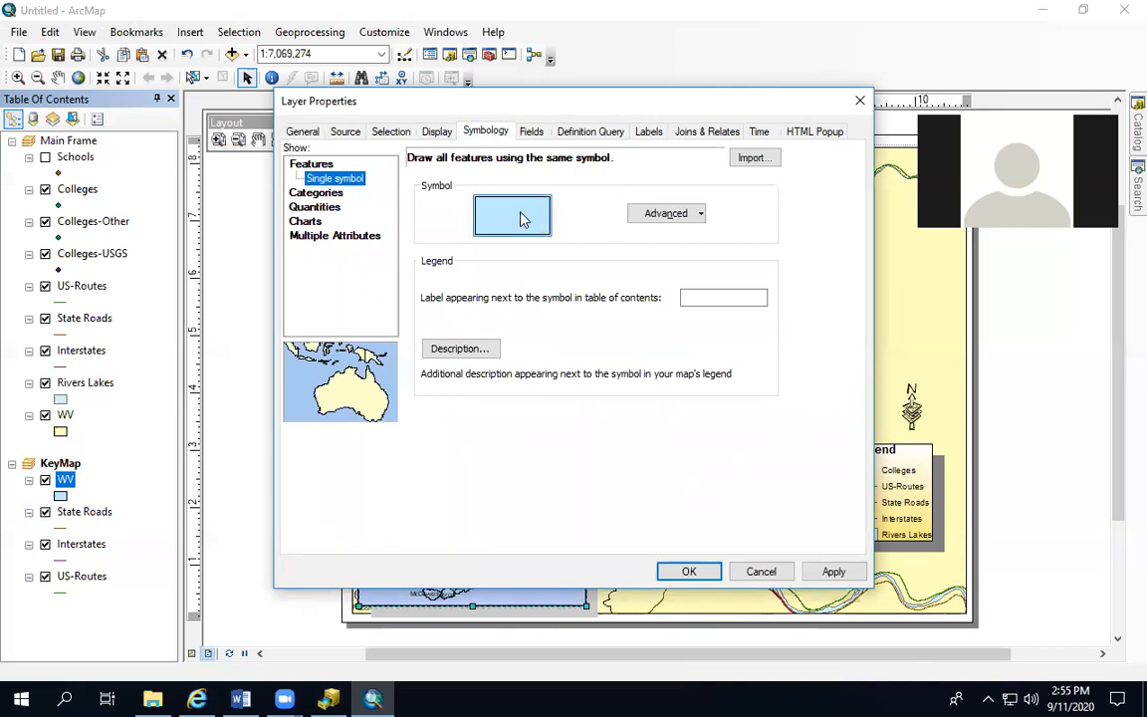
click(318, 196)
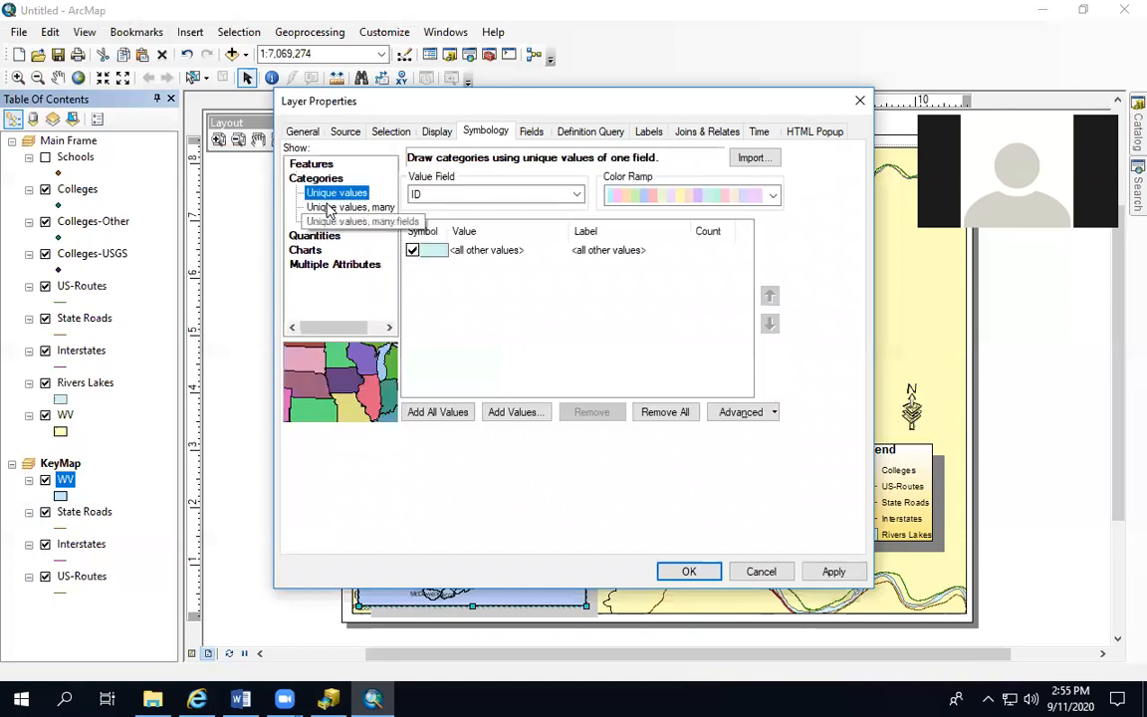
click(576, 195)
click(642, 319)
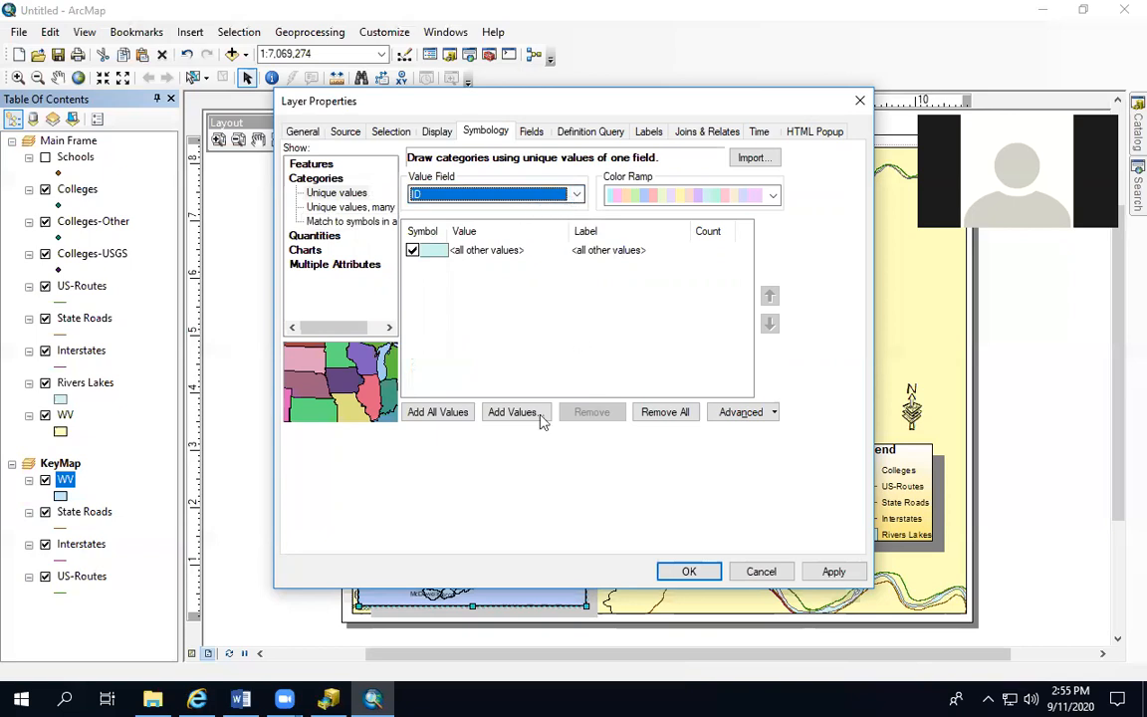
click(513, 414)
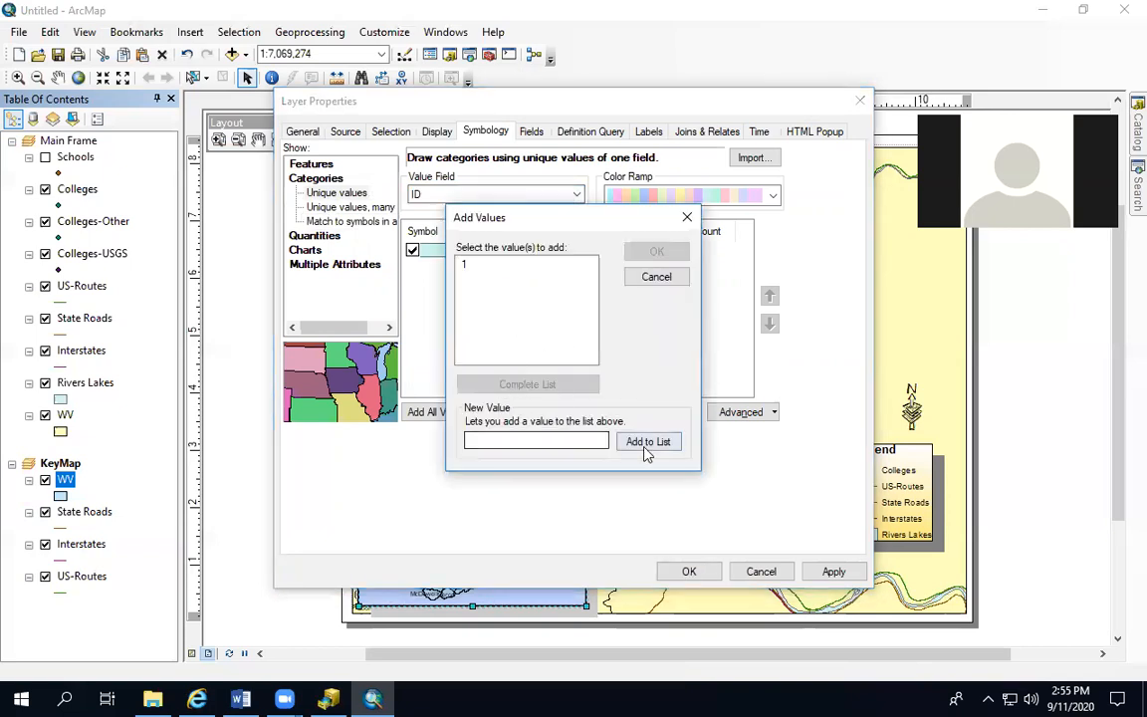
click(661, 279)
Use COUNTY as the value field for the WV categories and add Kanawha as a separate value
click(516, 192)
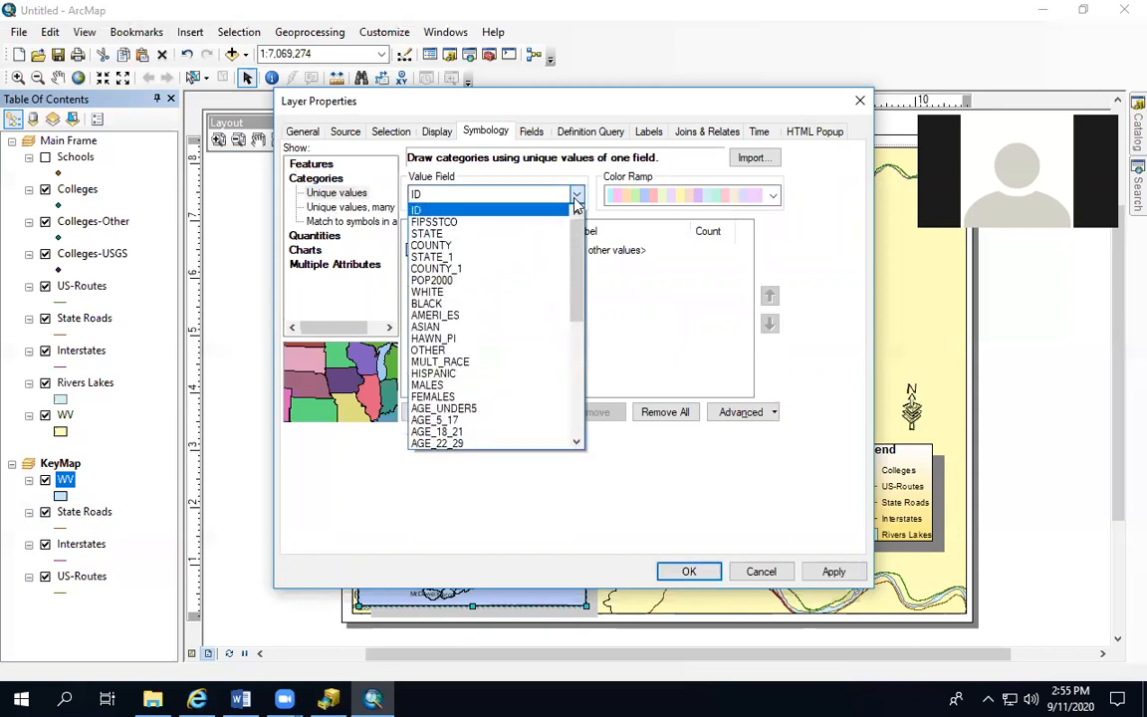
click(513, 247)
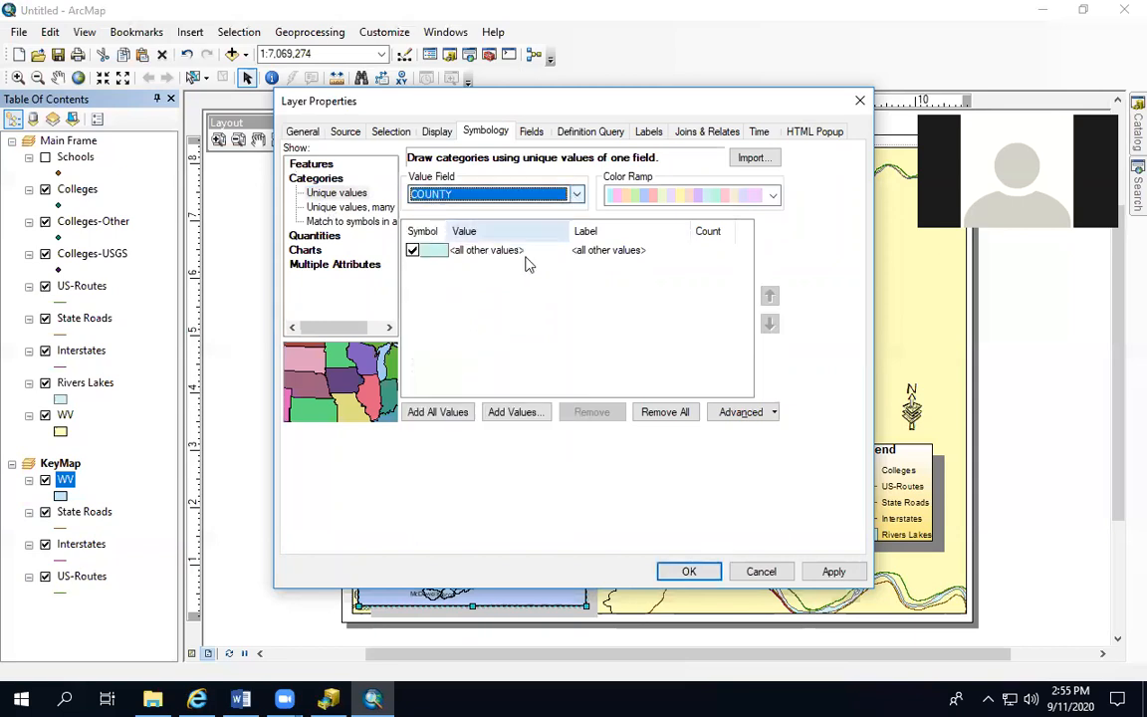
click(519, 414)
click(590, 345)
click(591, 344)
click(590, 345)
click(590, 287)
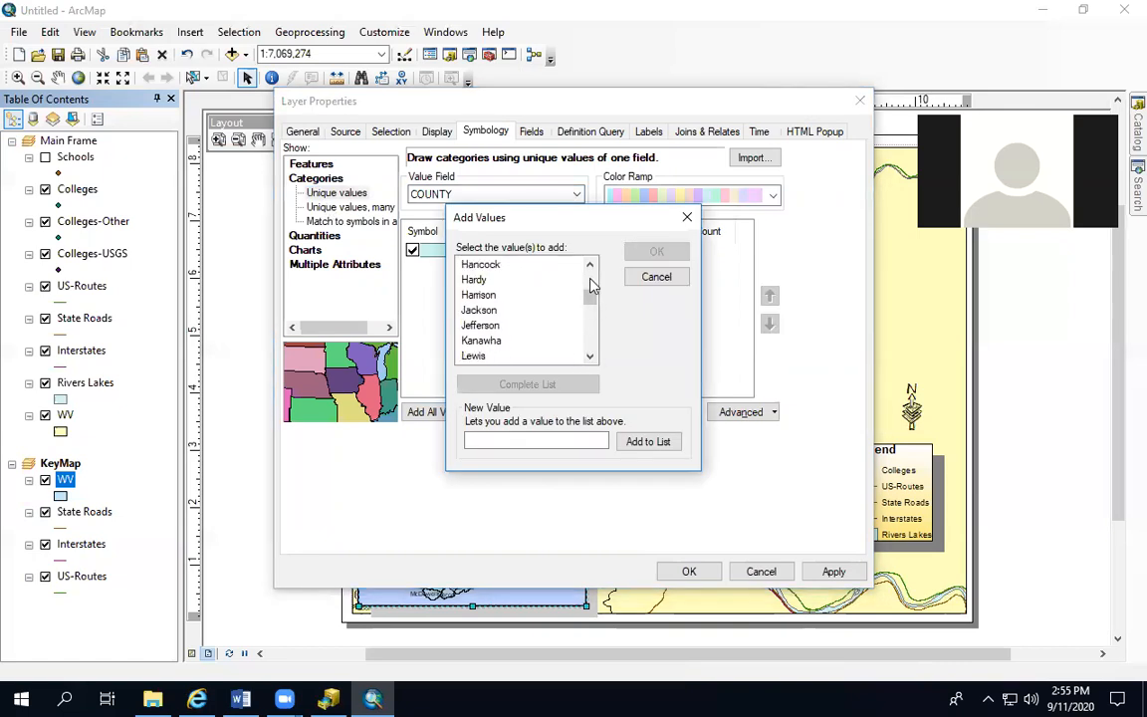
click(480, 341)
click(658, 253)
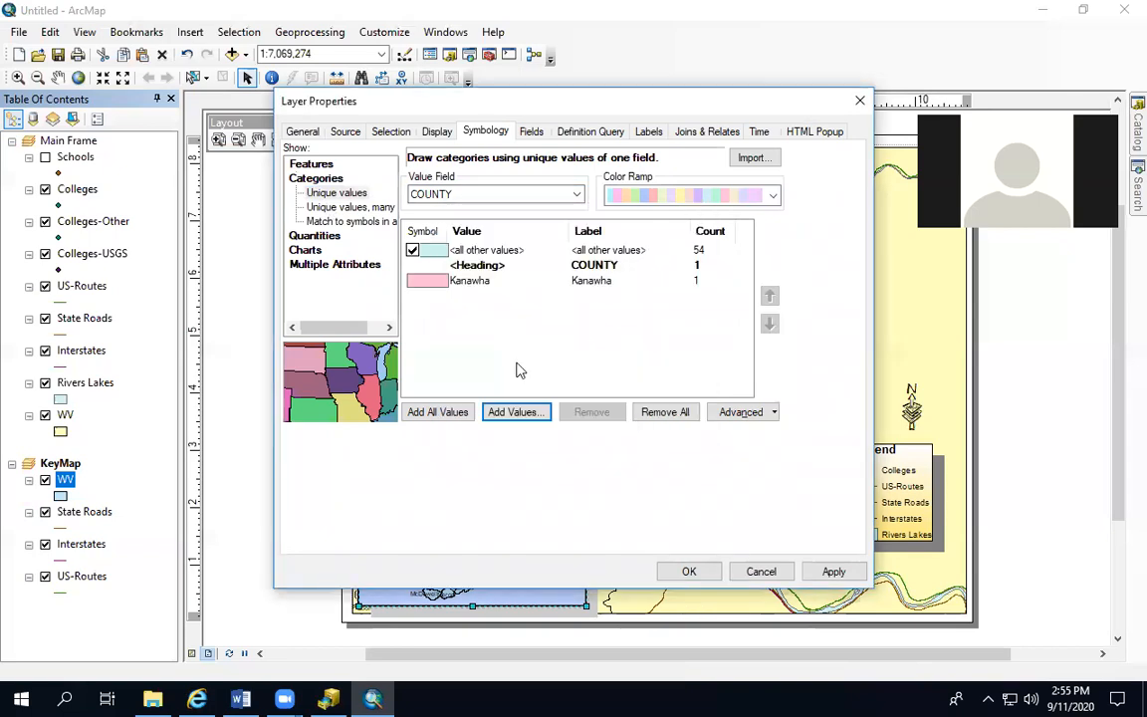
Assign the yellow Sun symbol to the Kanawha category and apply the WV layer's symbology
double_click(440, 283)
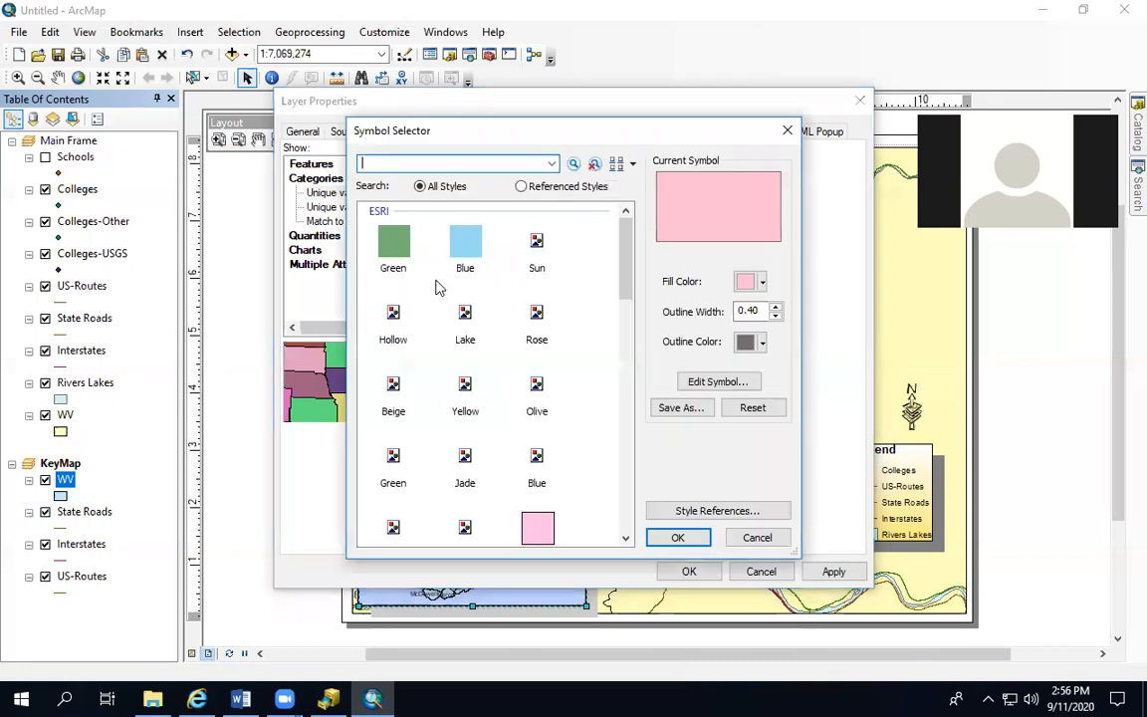
click(538, 244)
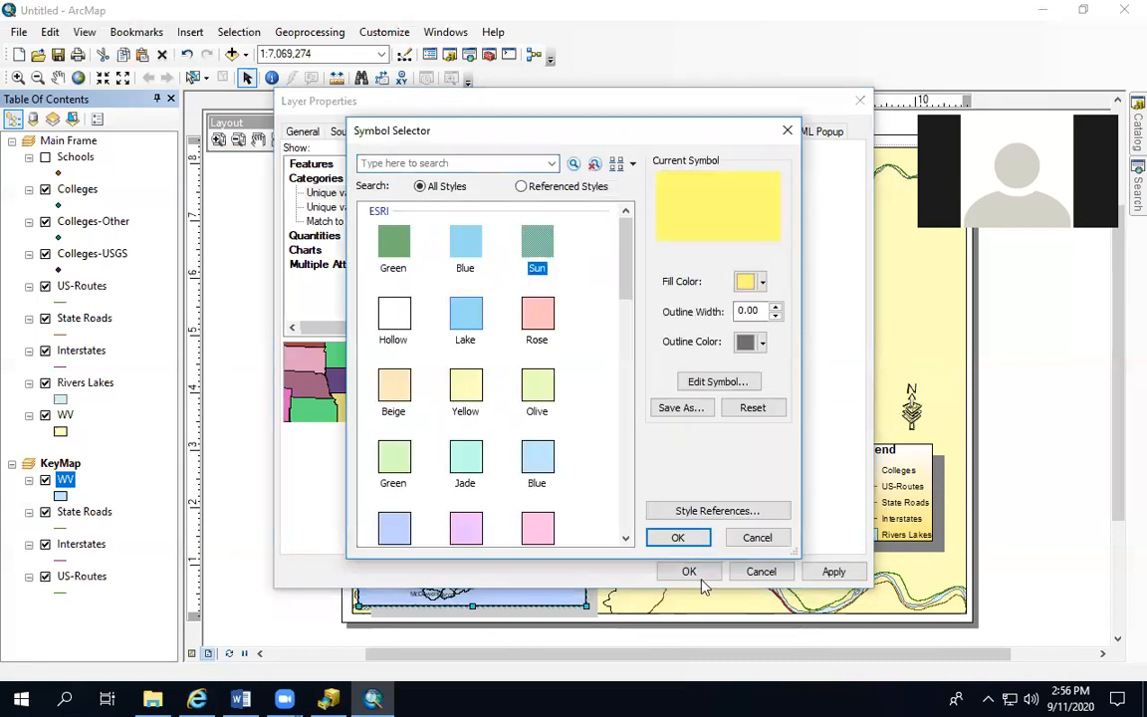
click(677, 538)
click(833, 572)
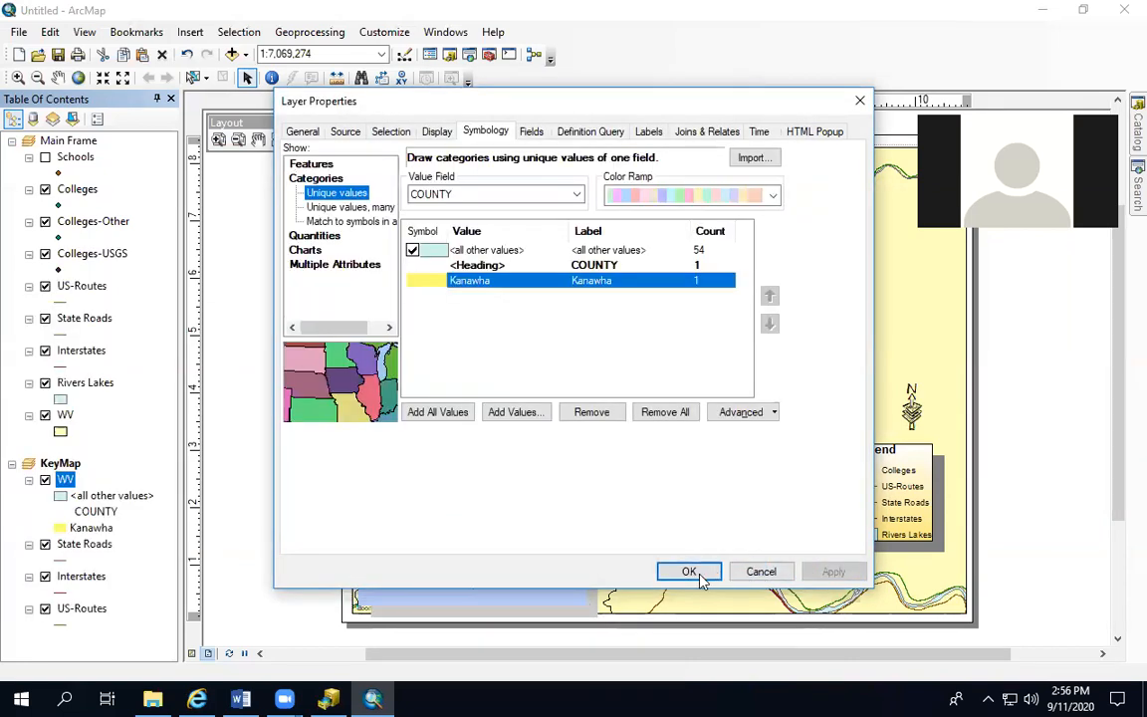
click(689, 572)
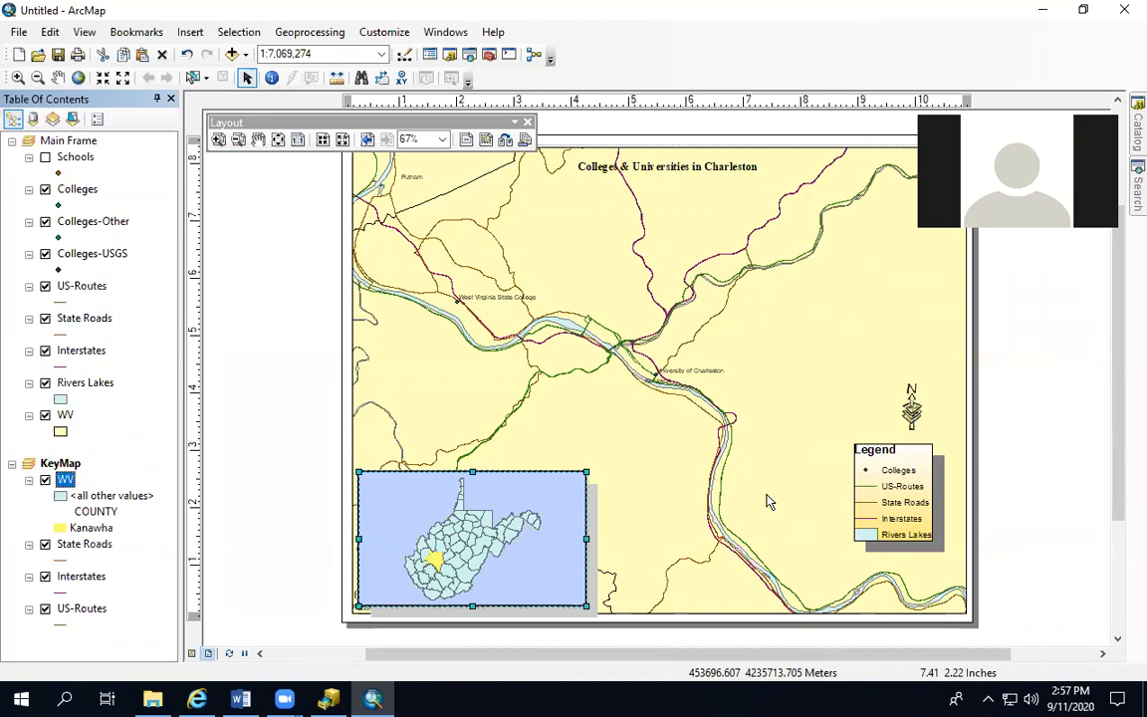
Insert a Double Alternating Scale Bar 1 in miles and place it in the lower-right corner of the map
click(188, 35)
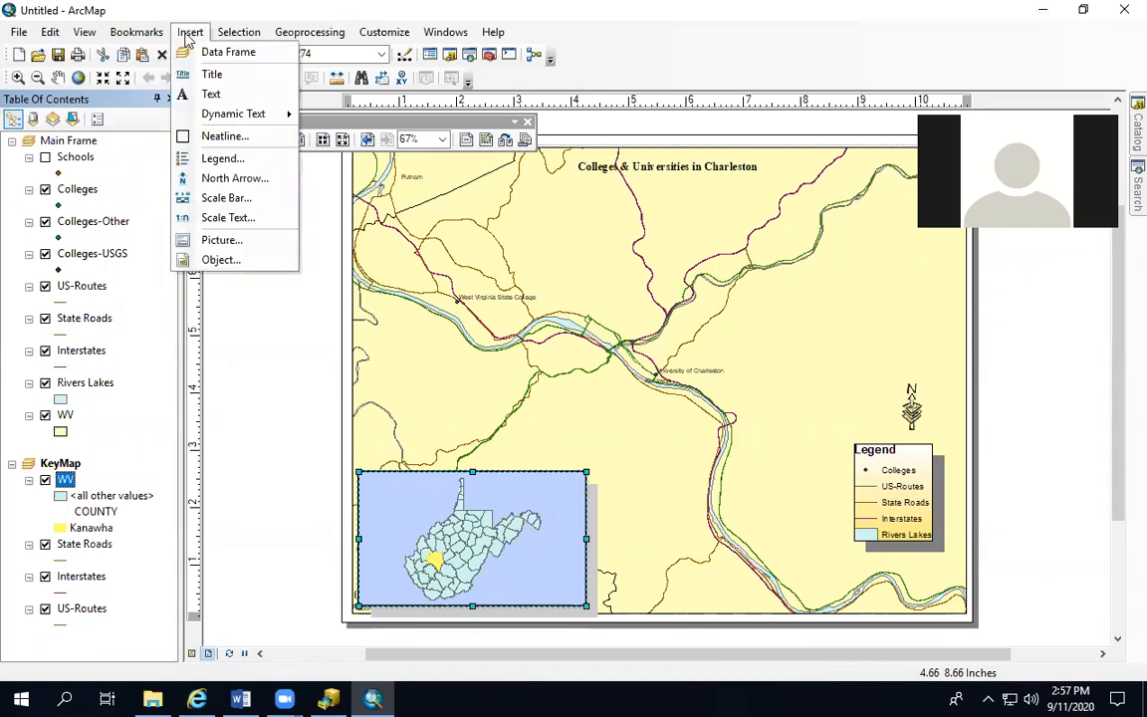
click(228, 197)
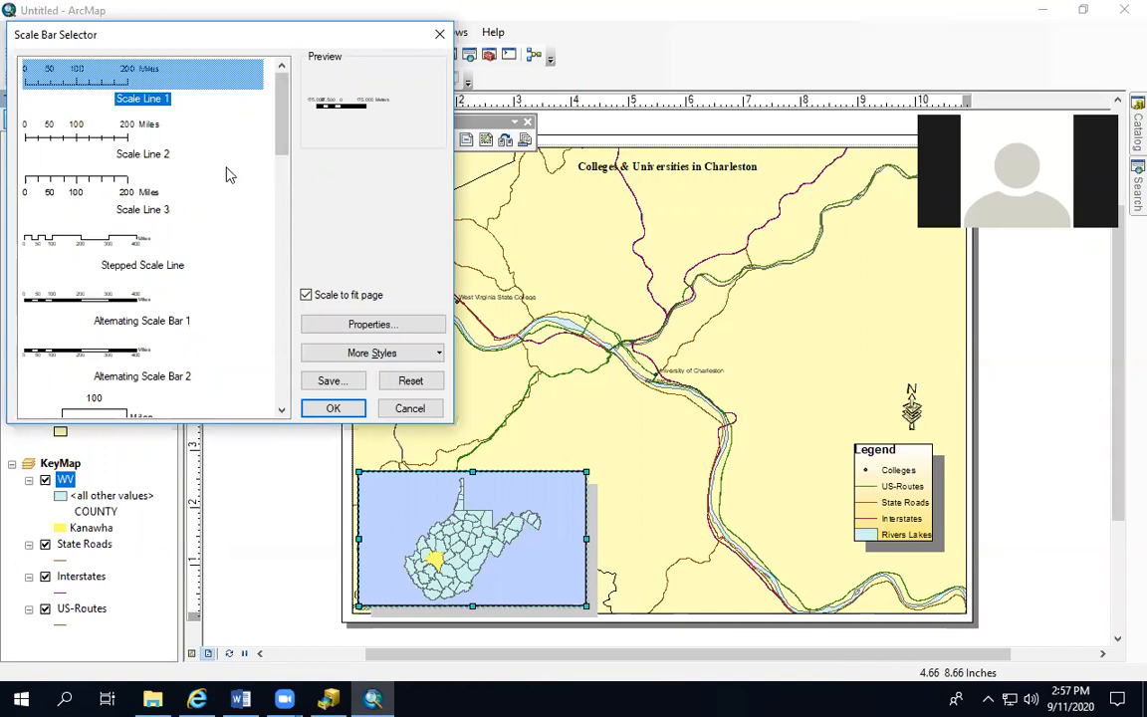
scroll(130, 263, down, 5)
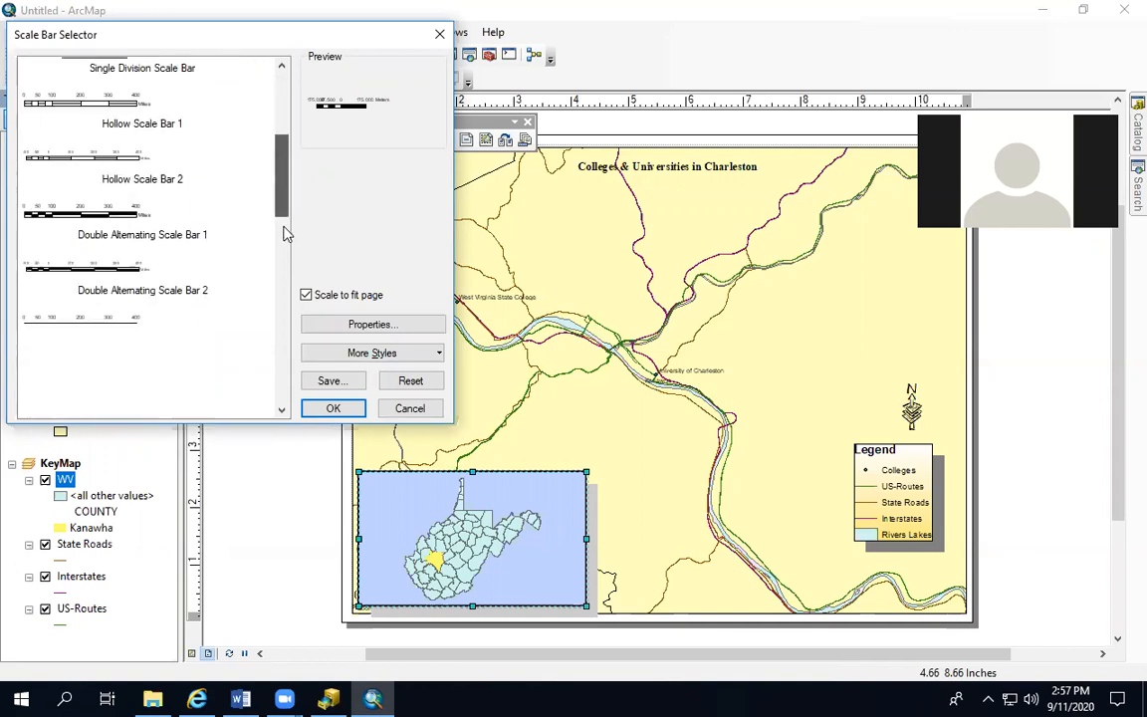
click(92, 204)
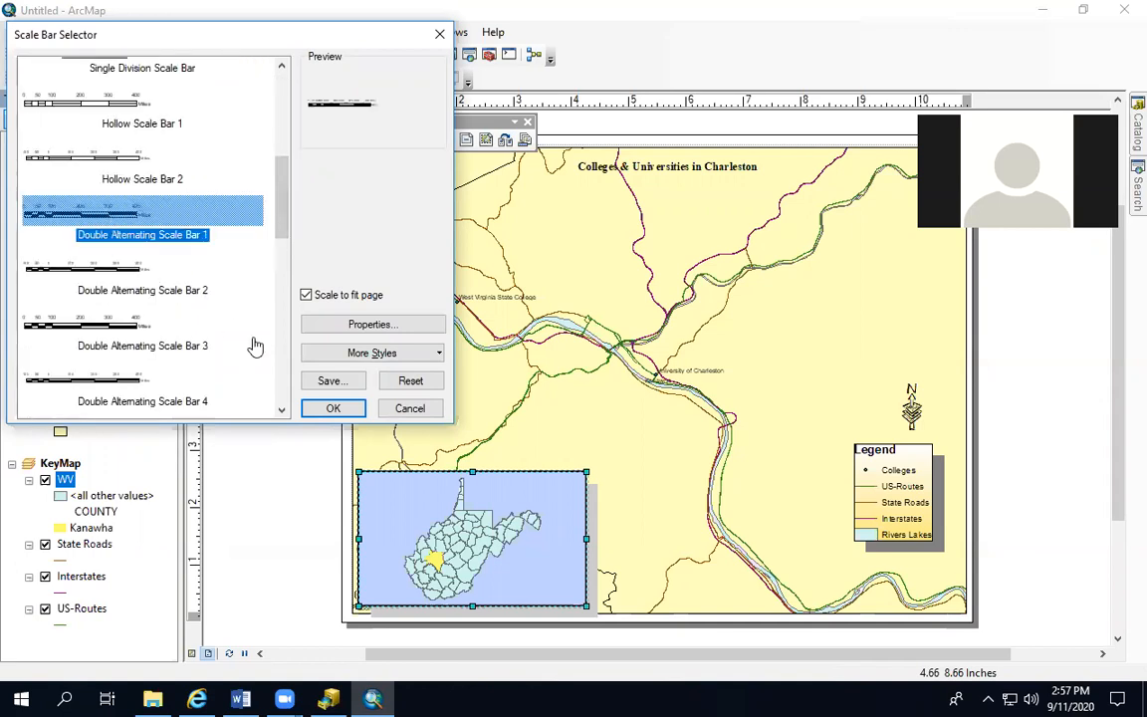
click(328, 407)
double_click(610, 377)
drag(611, 376, 729, 593)
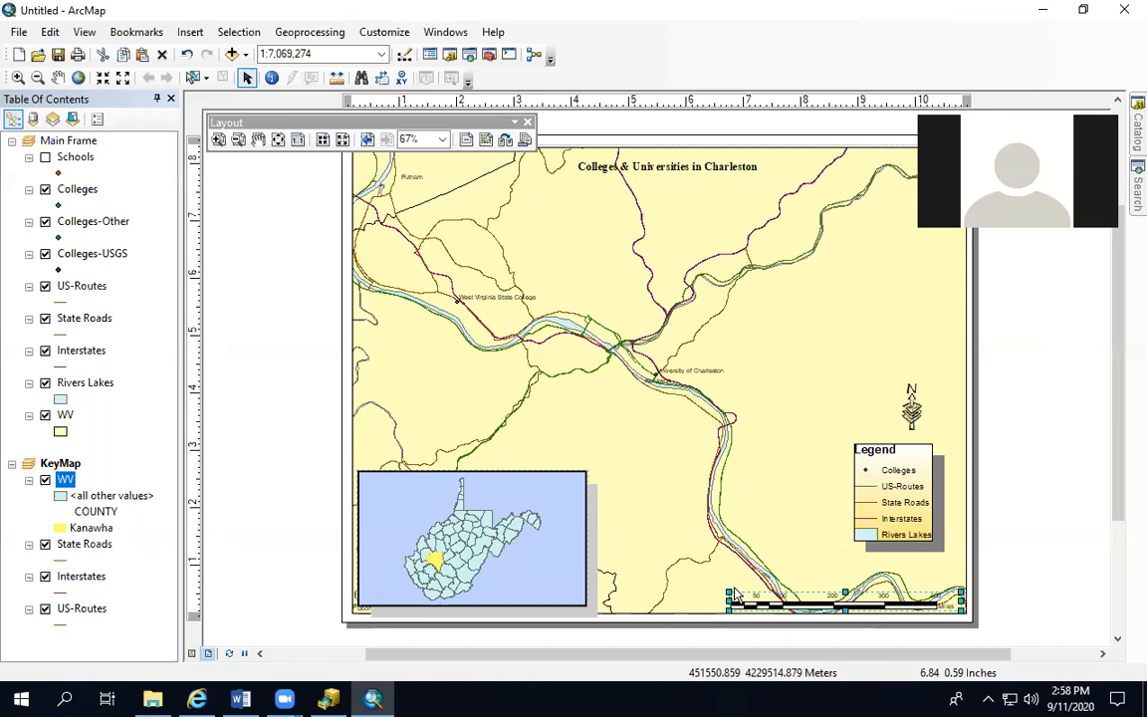
Insert scale text expressed as inches to miles and place it between the legend and the scale bar
click(190, 32)
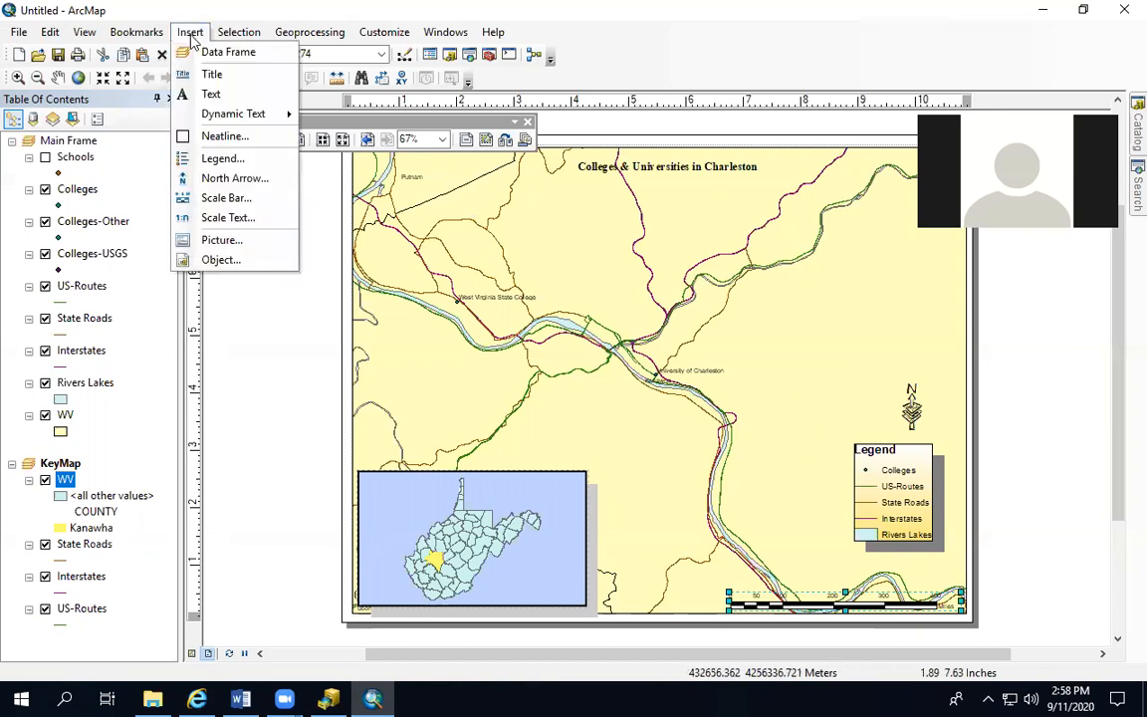
click(231, 217)
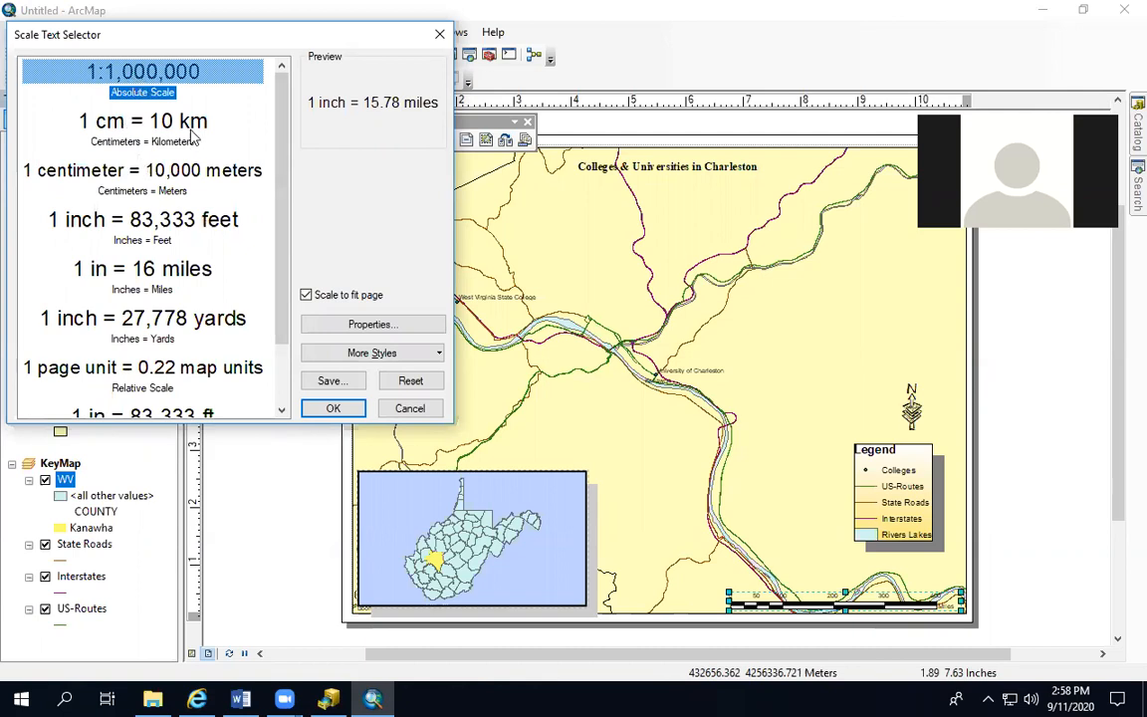
click(329, 410)
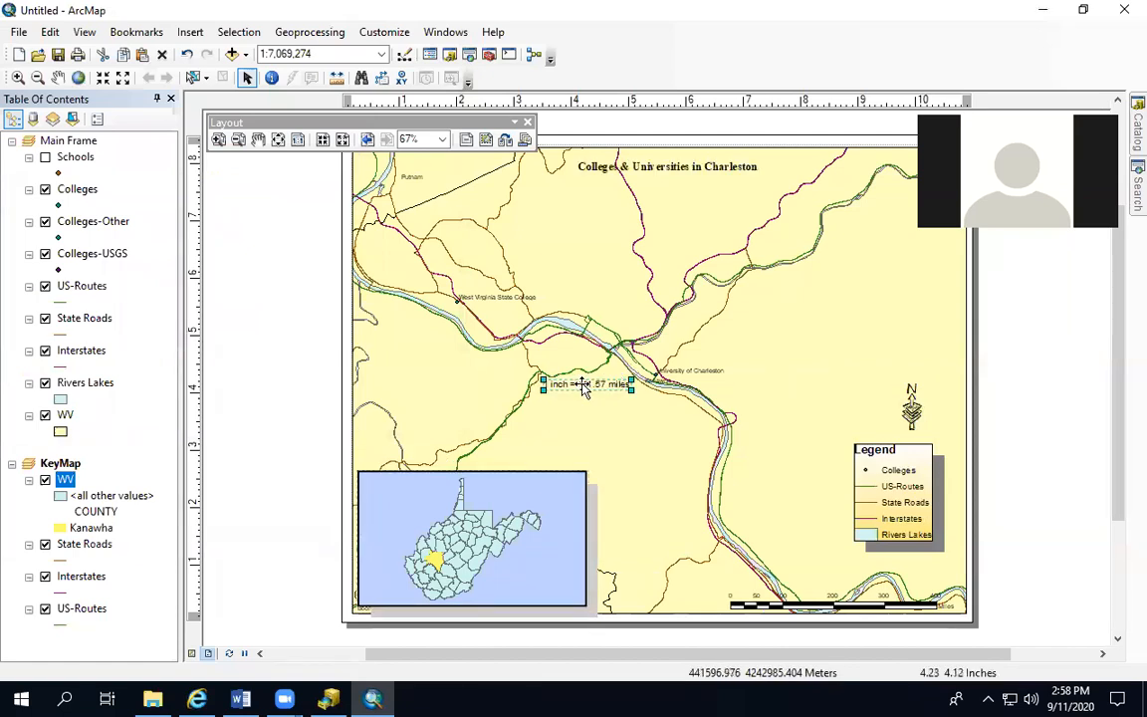
drag(607, 381, 893, 582)
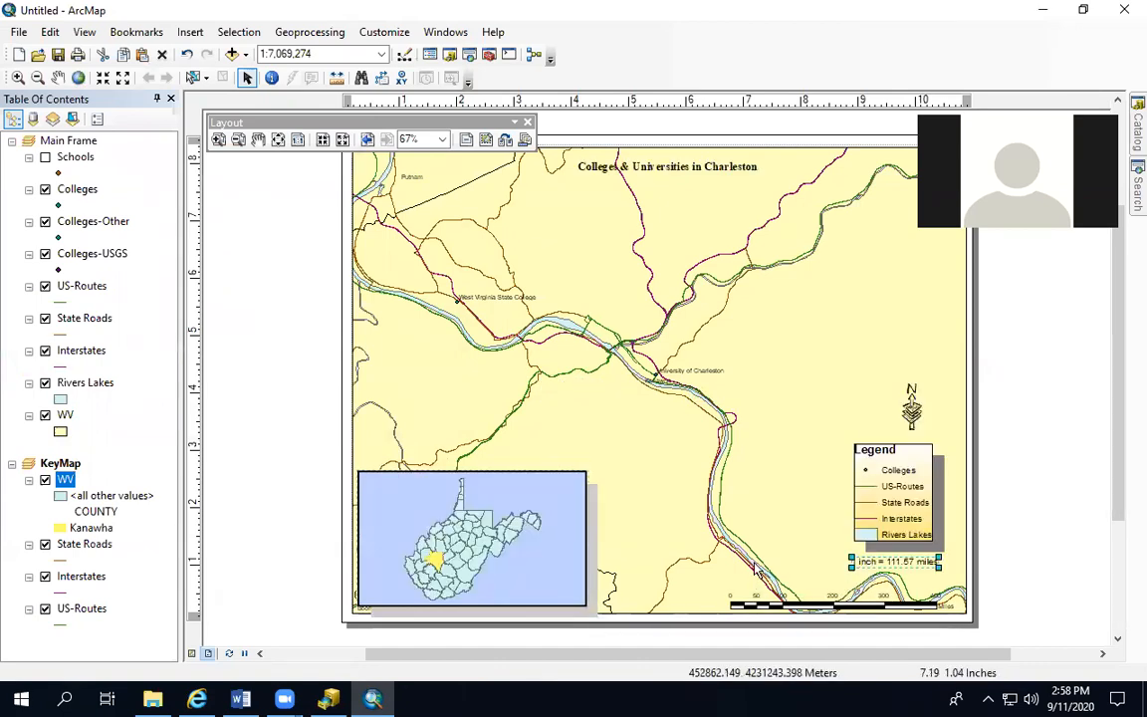
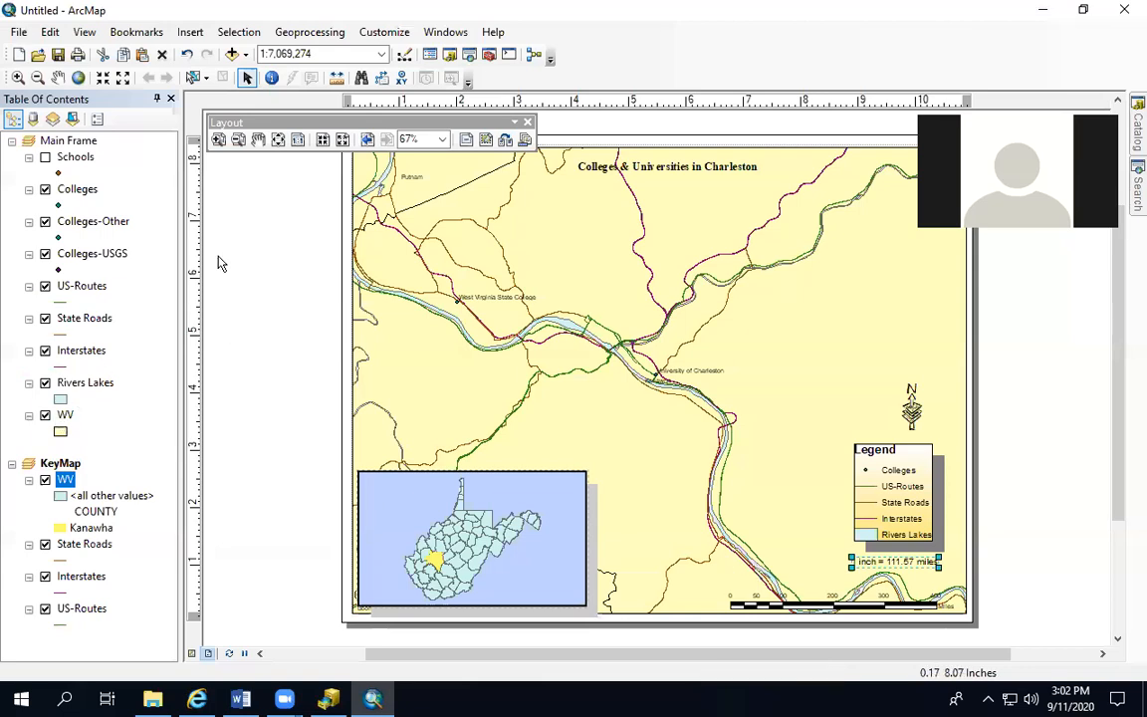
click(1083, 9)
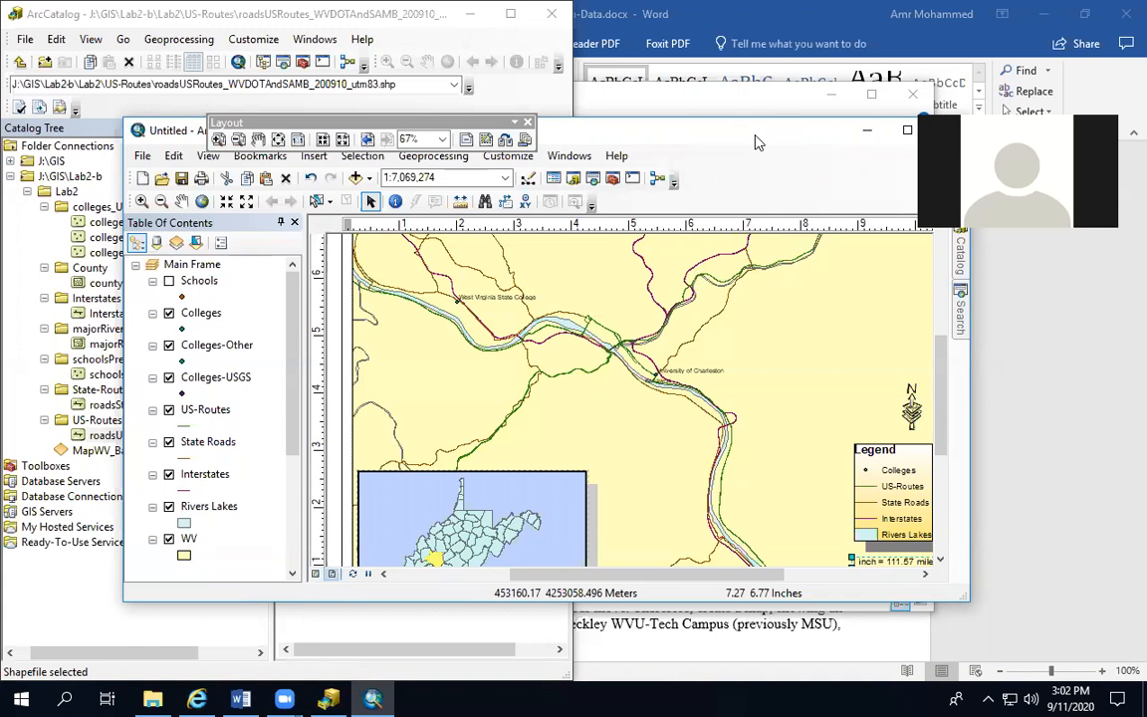
drag(757, 142, 717, 192)
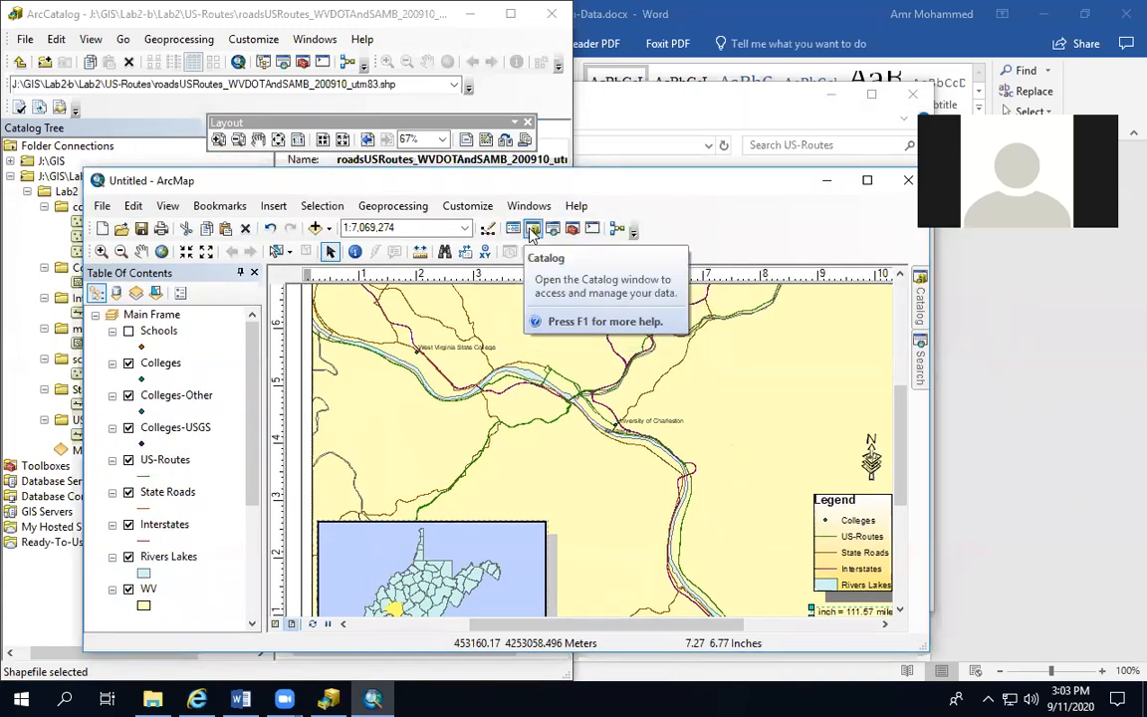
click(868, 181)
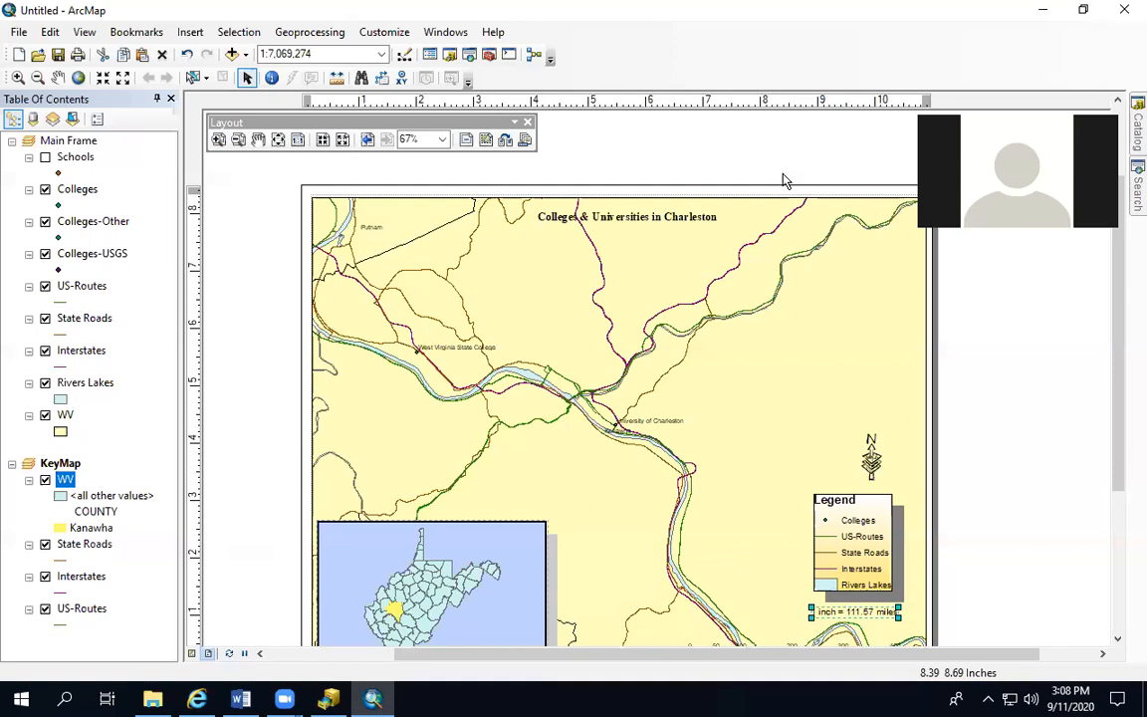
click(518, 528)
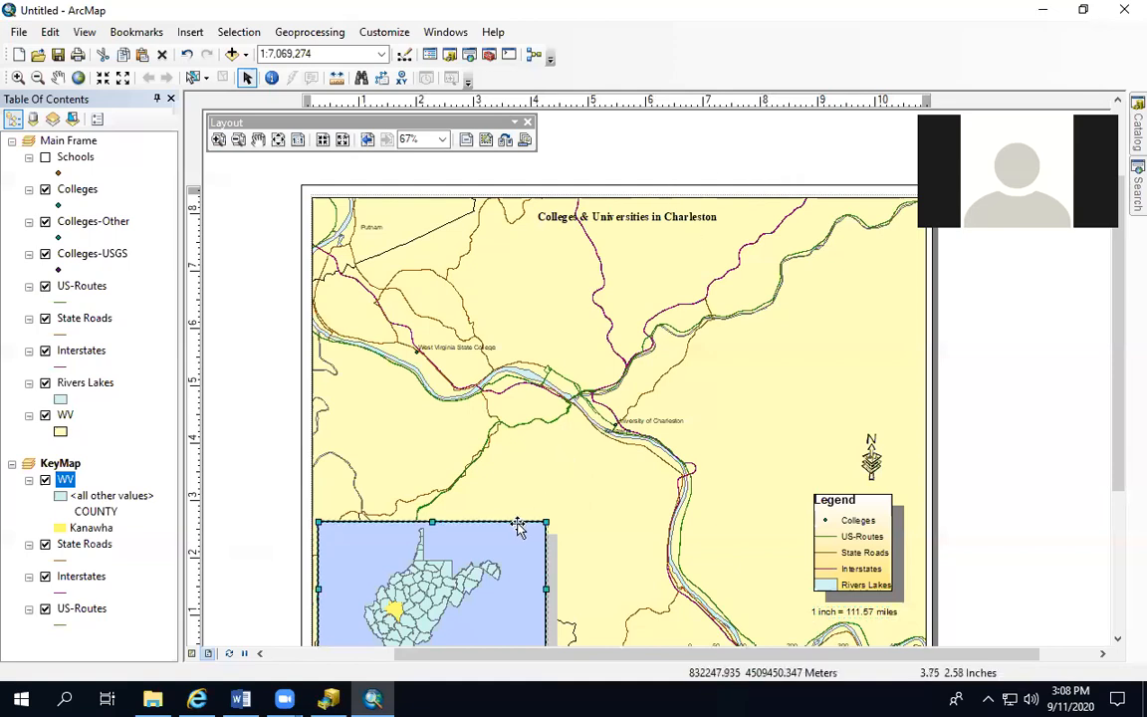
click(520, 496)
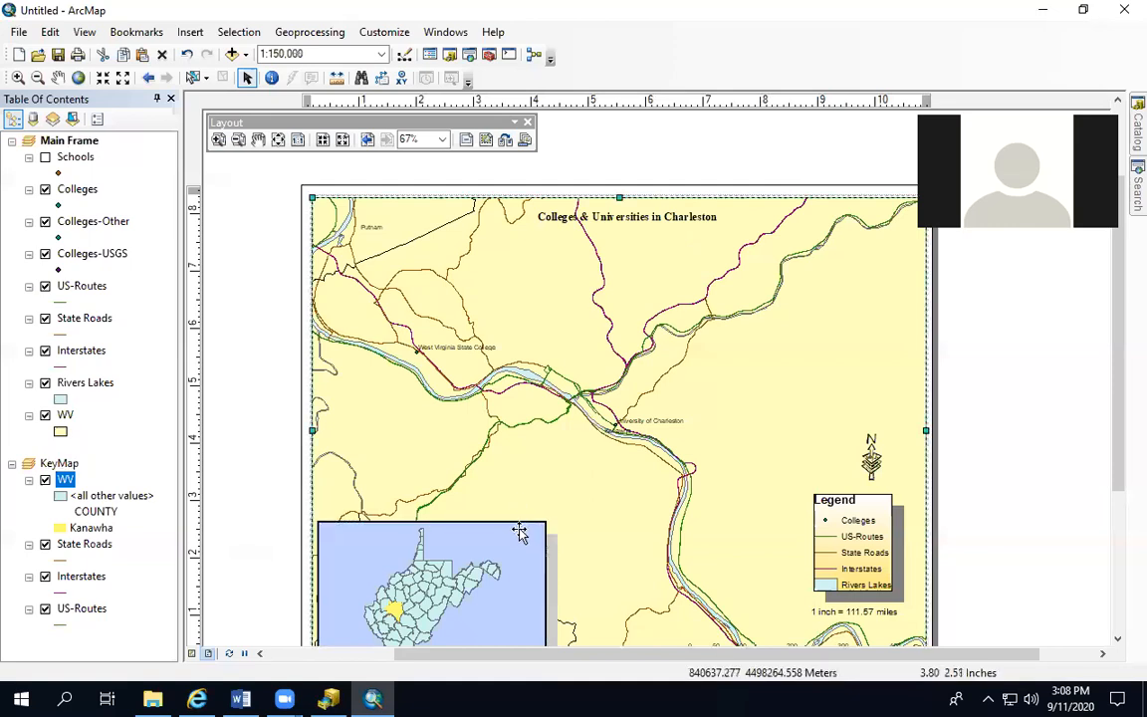
click(520, 532)
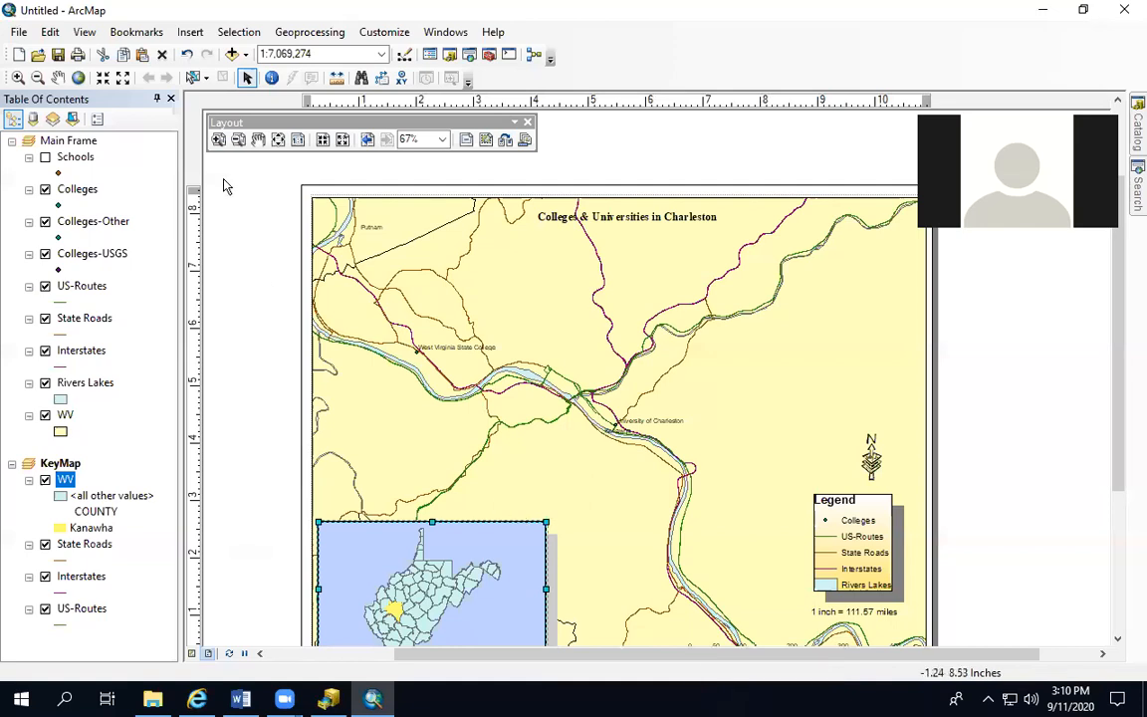
Save the map document in the ArcGIS folder as Lab2-b-Maps
click(19, 32)
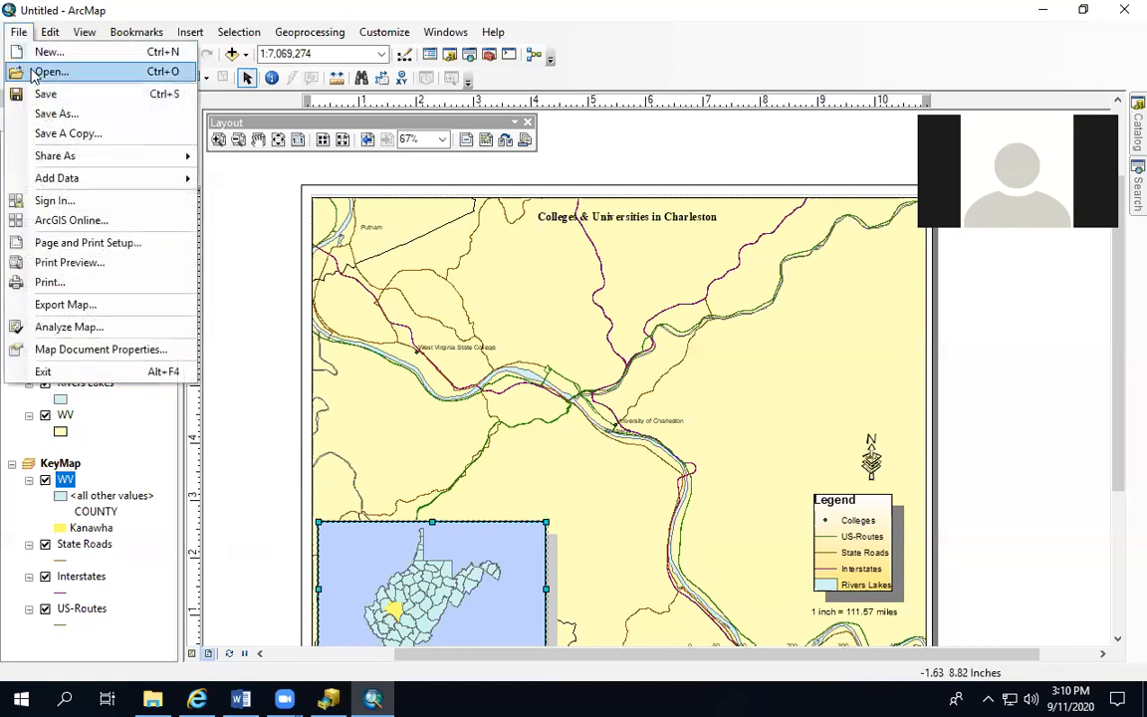
click(56, 114)
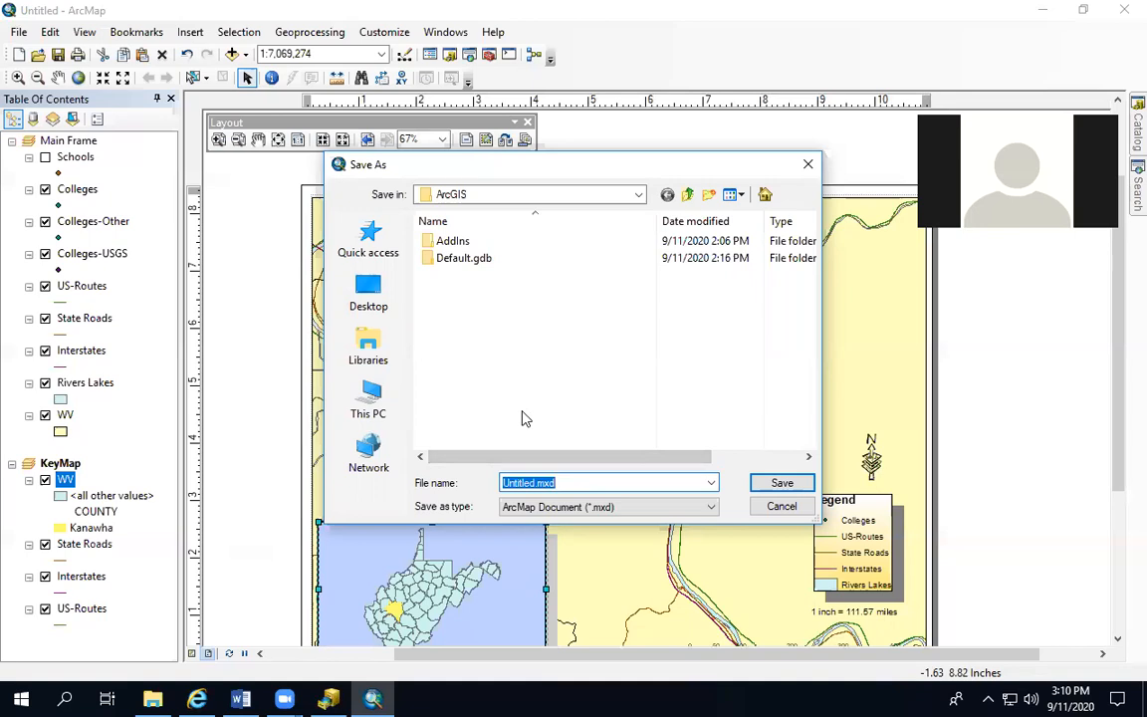
text(Lab2-b-Maps)
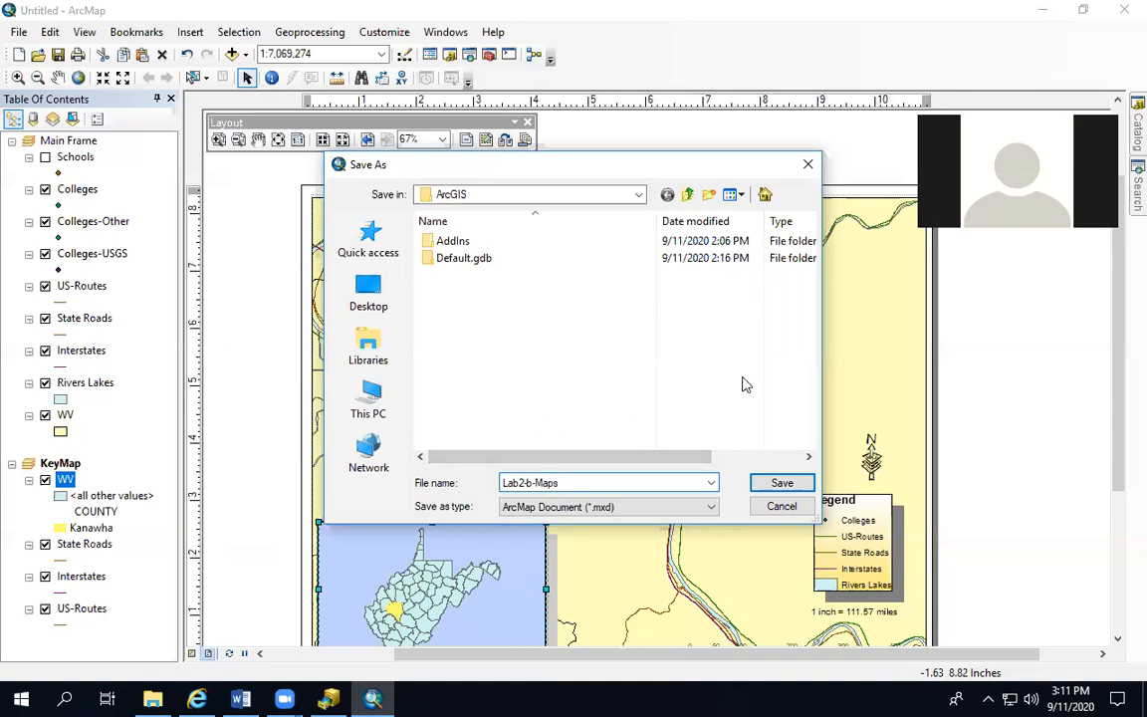
click(786, 484)
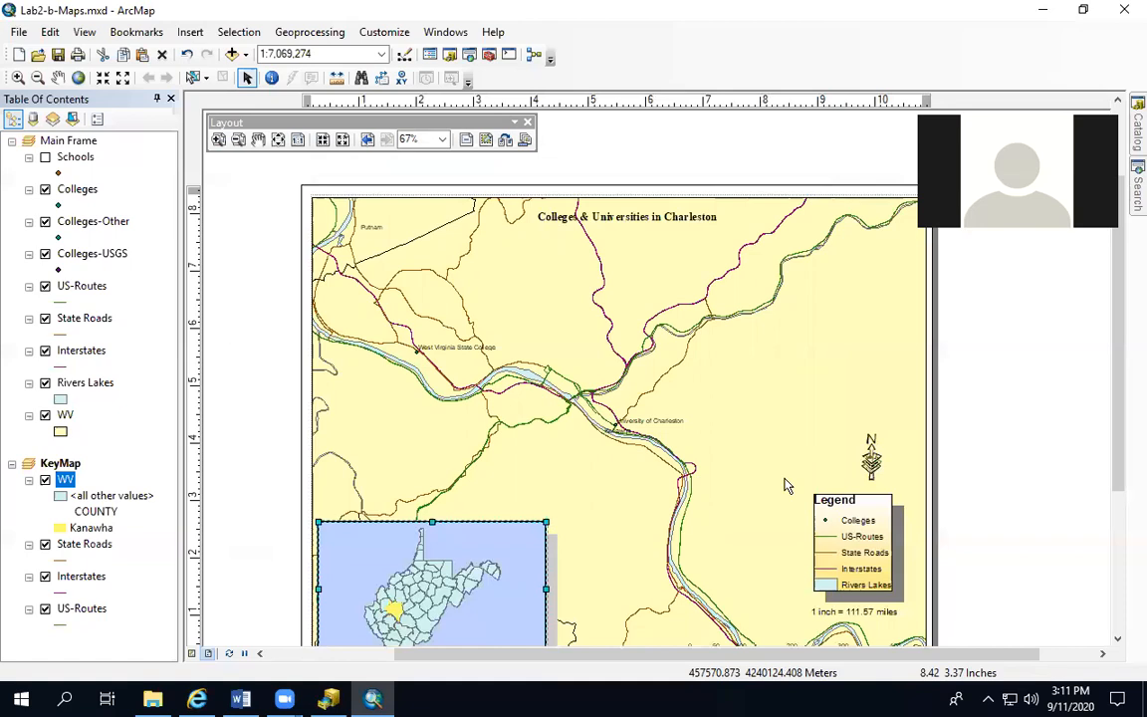
click(18, 33)
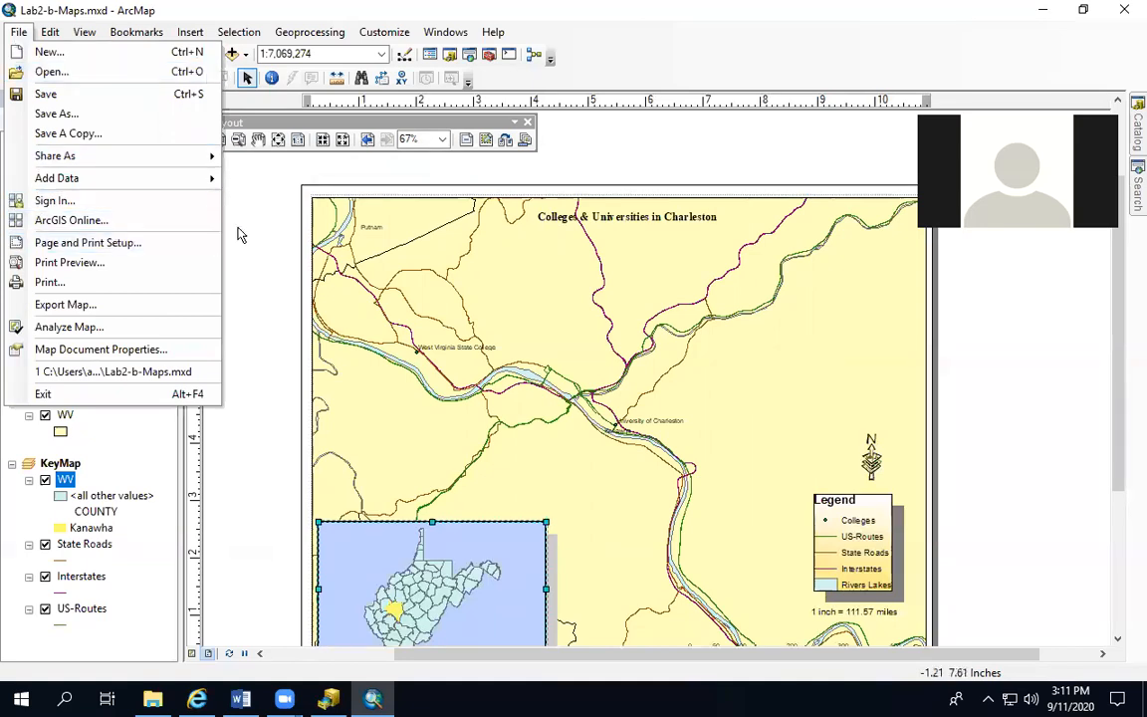
click(235, 169)
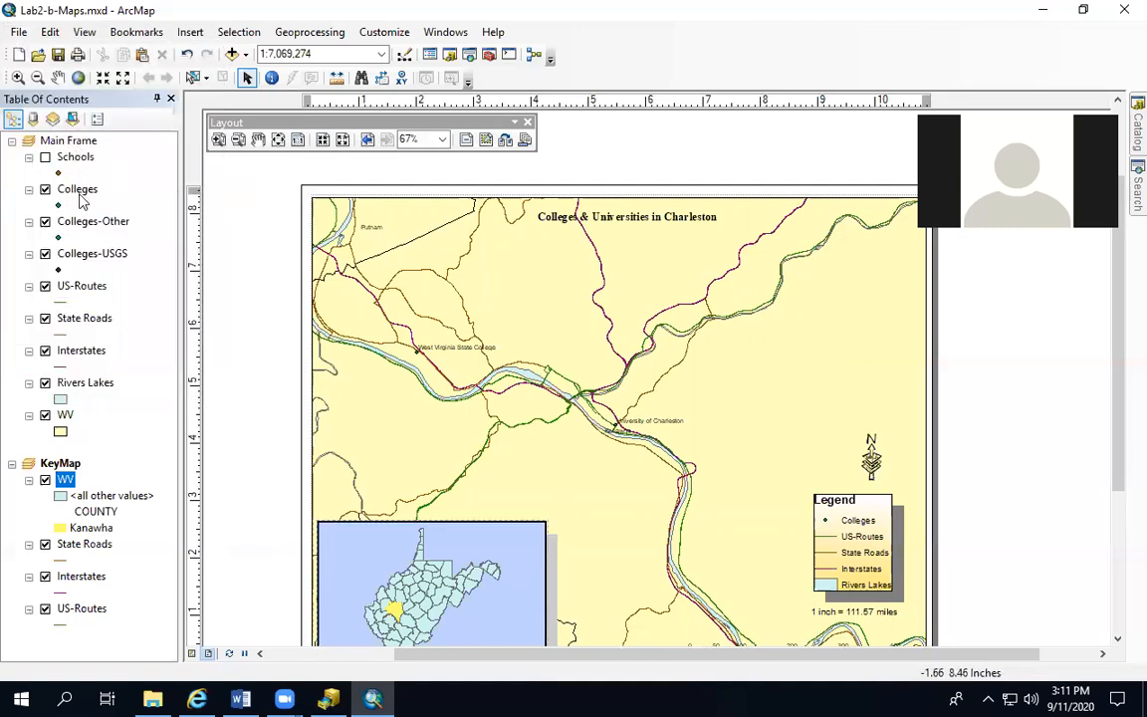
click(77, 190)
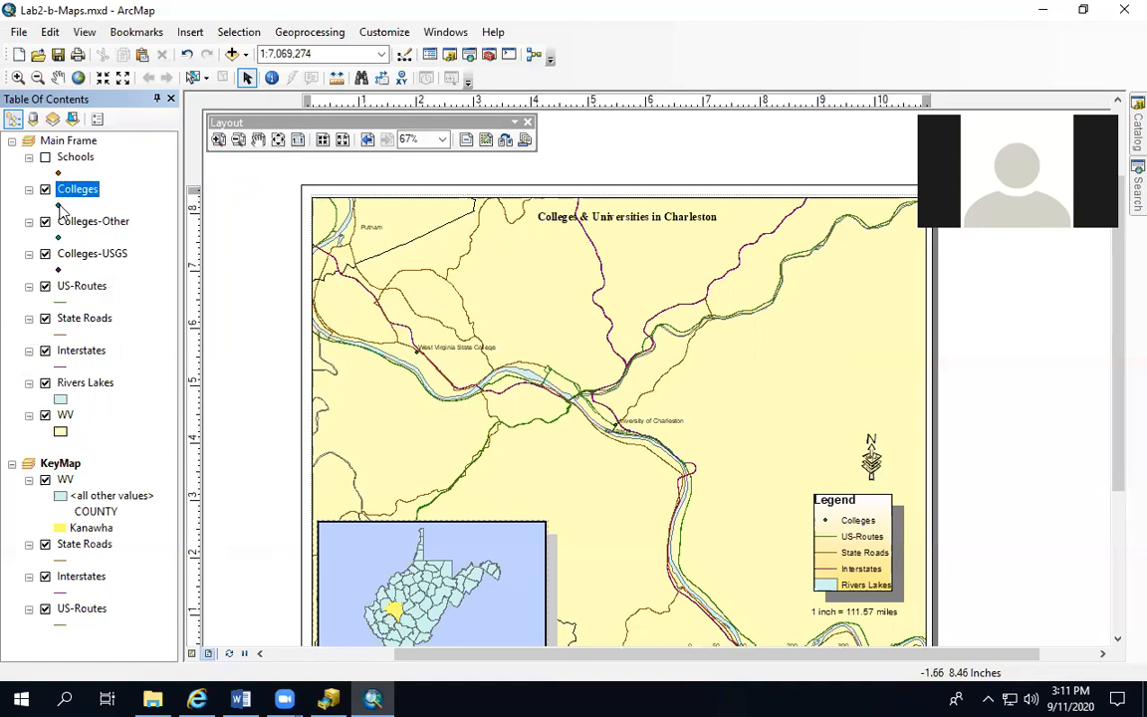
click(59, 205)
drag(627, 231, 371, 187)
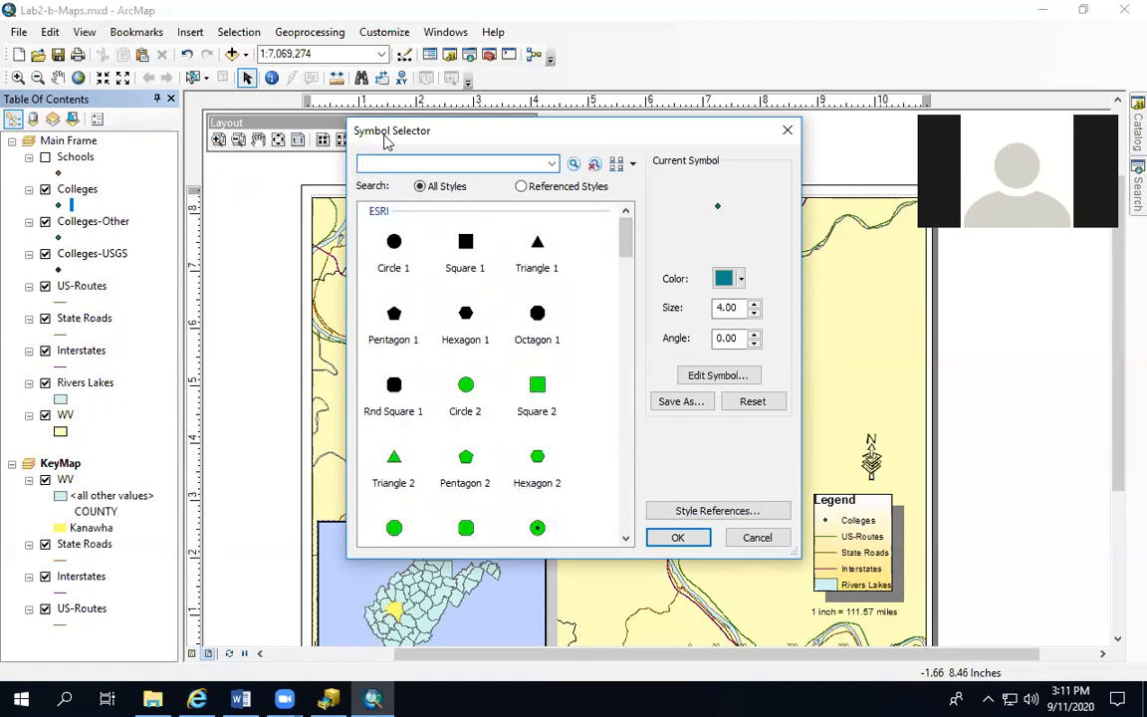
text(university)
click(570, 164)
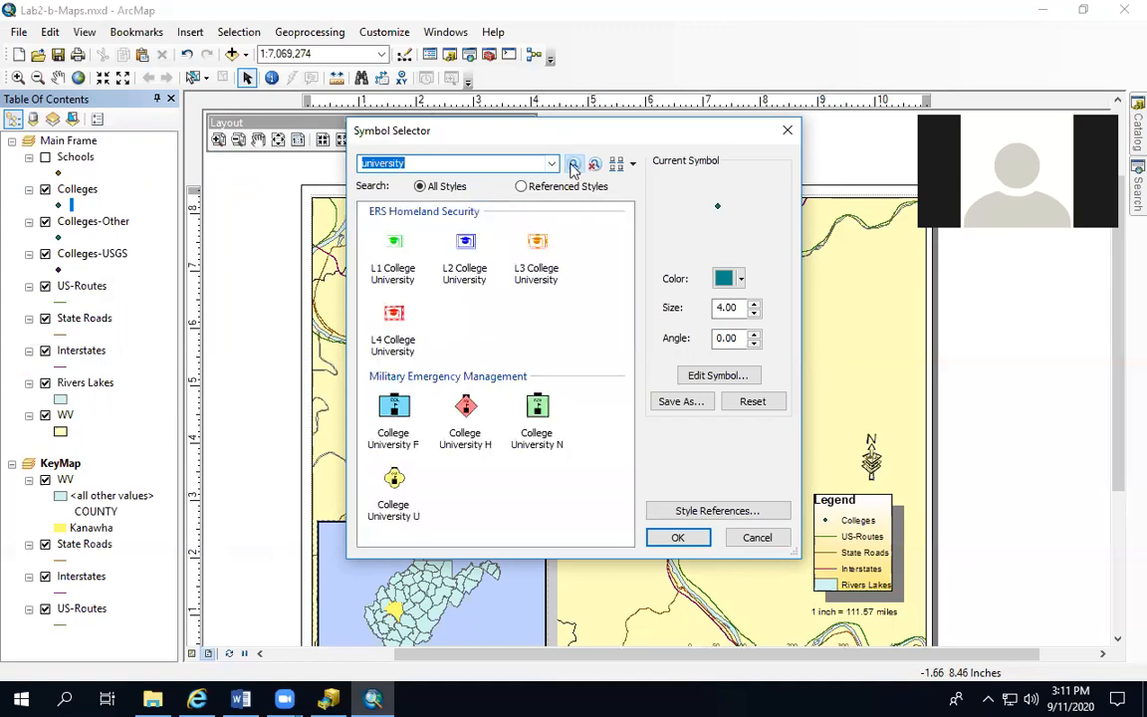
click(749, 538)
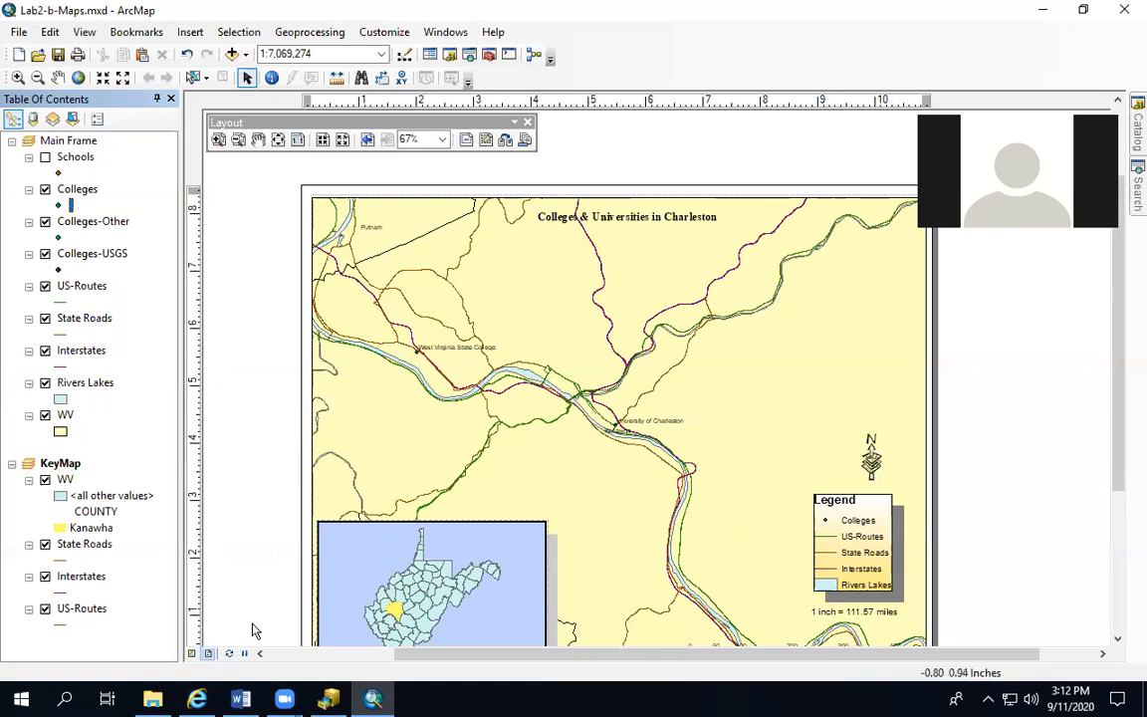
In data view, search the symbol styles for "university" and assign the College University U symbol to the Colleges layer
click(193, 654)
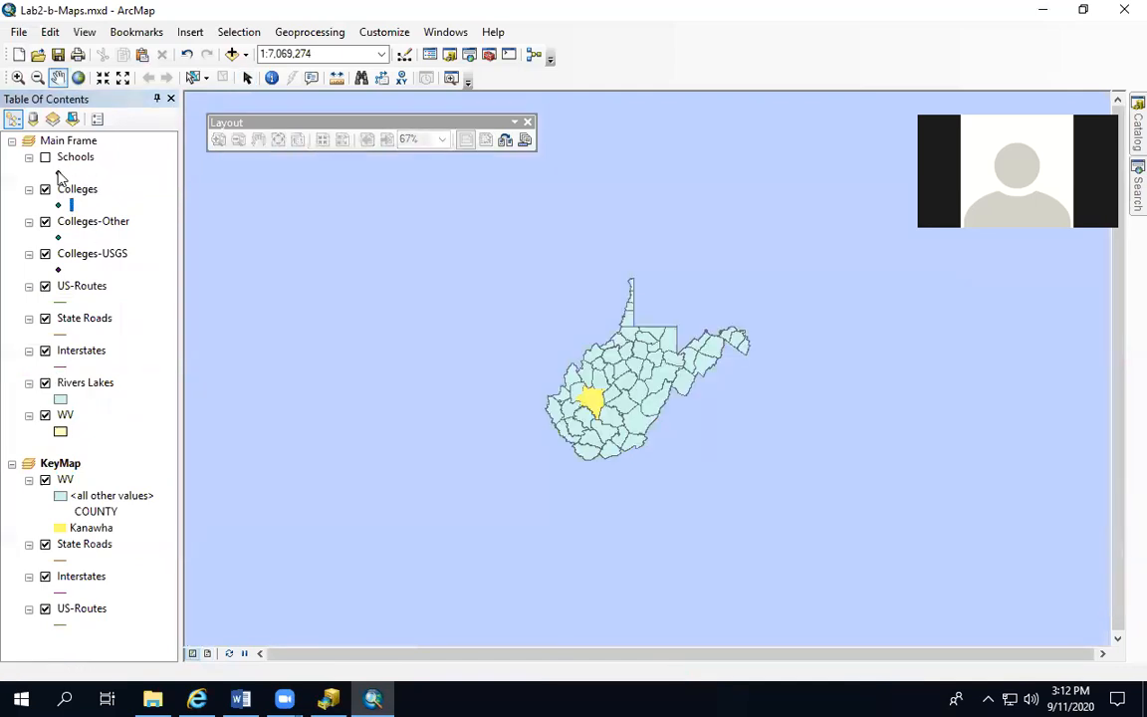
click(57, 205)
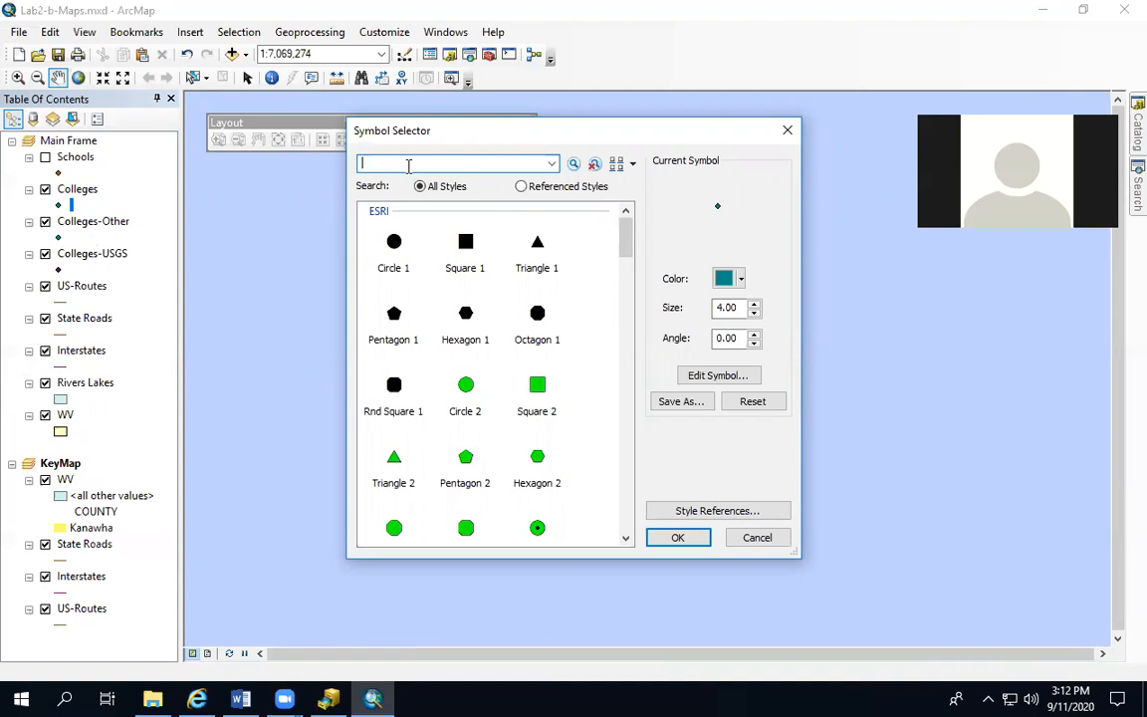
text(university)
click(573, 166)
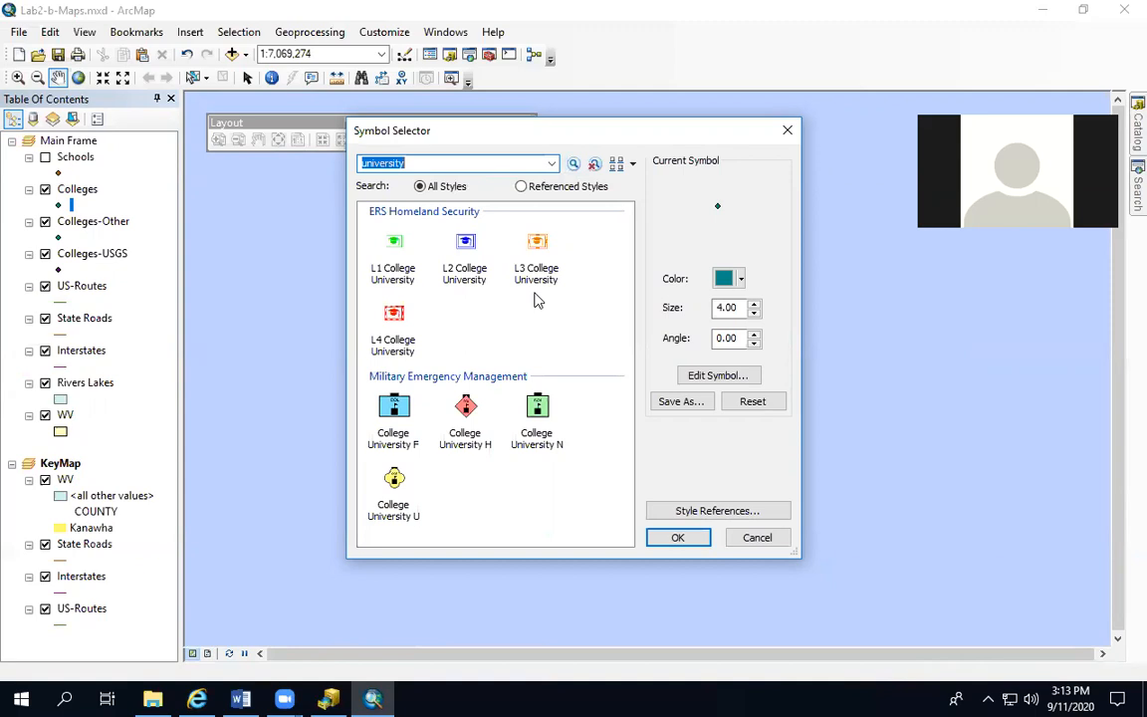
click(391, 486)
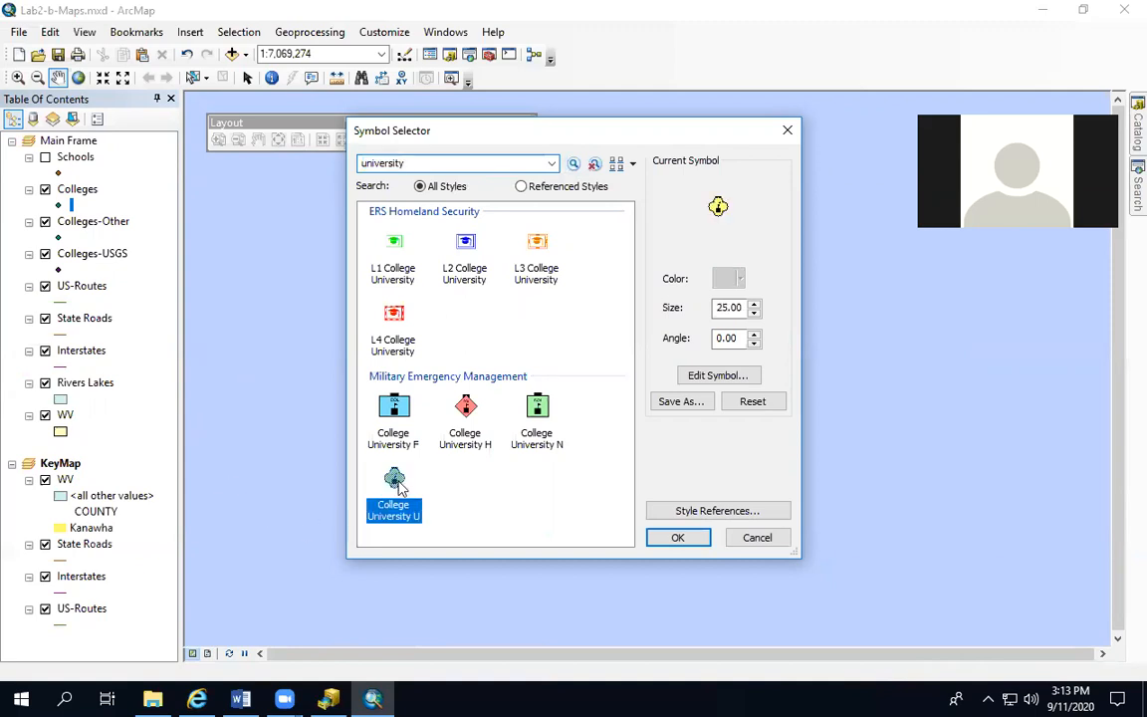
click(673, 539)
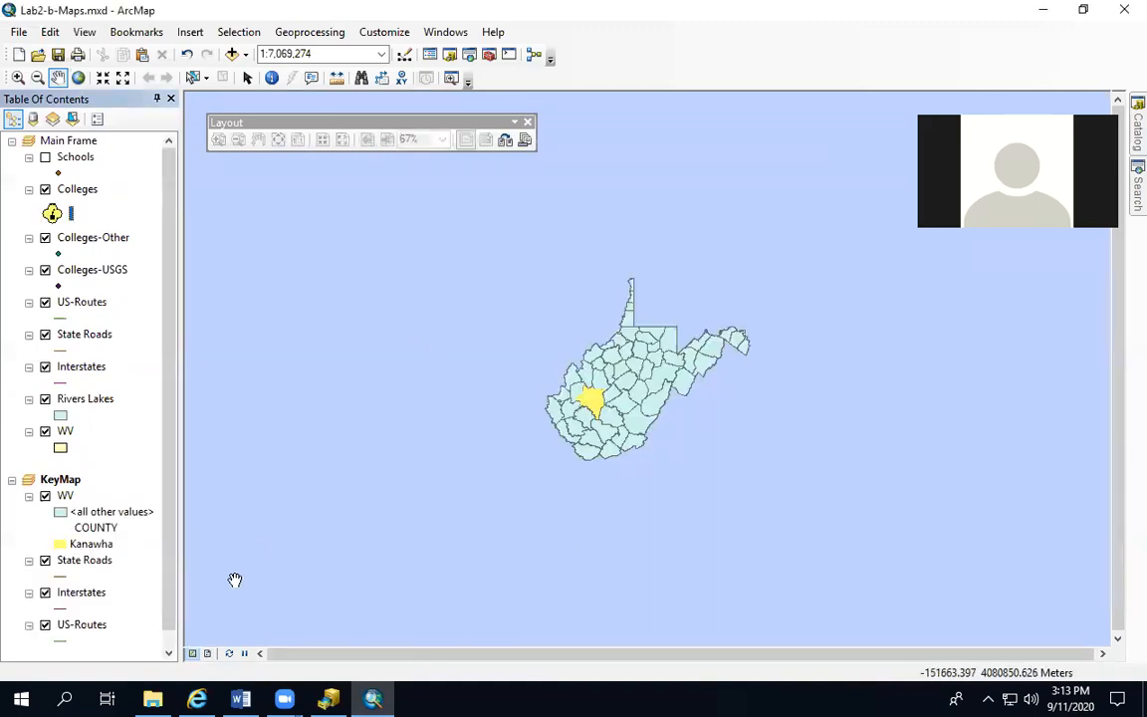
Activate the Main Frame data frame in data view
click(52, 142)
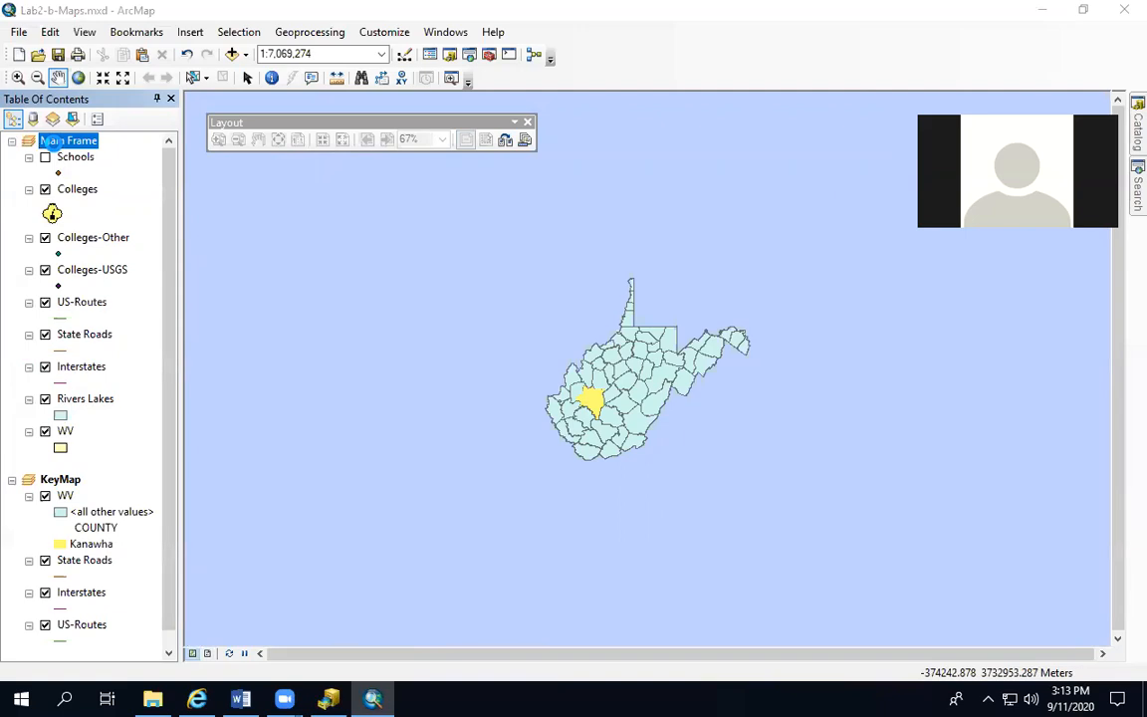
double_click(52, 141)
click(670, 618)
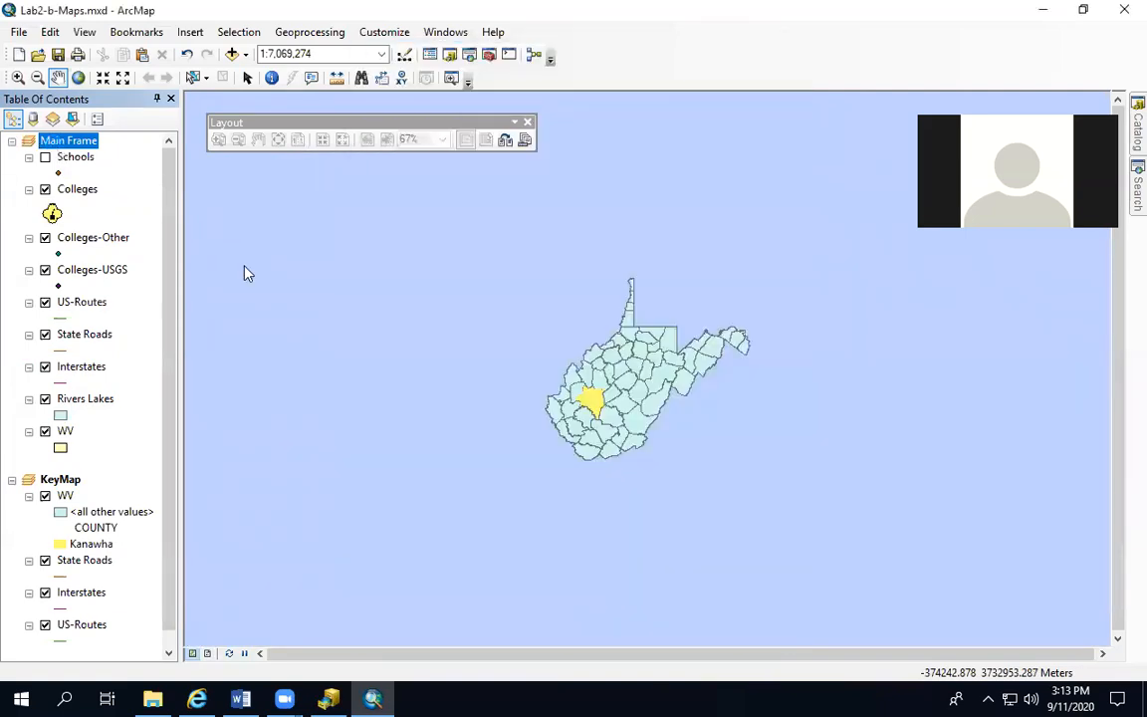
right_click(94, 142)
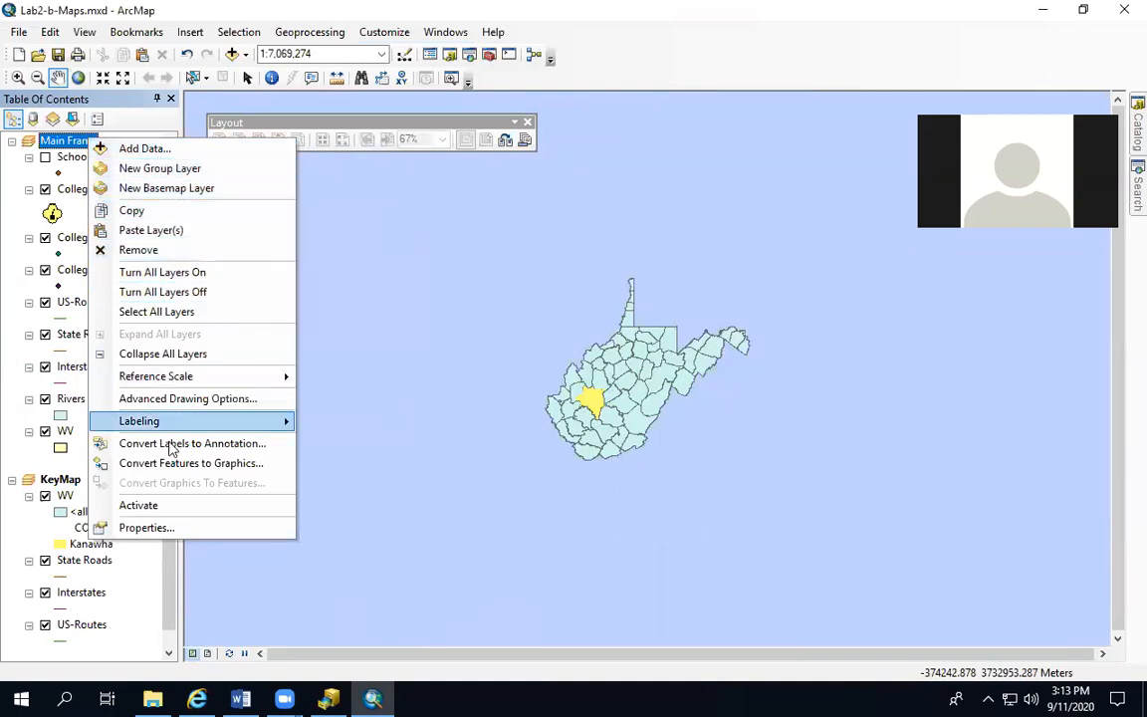
click(150, 505)
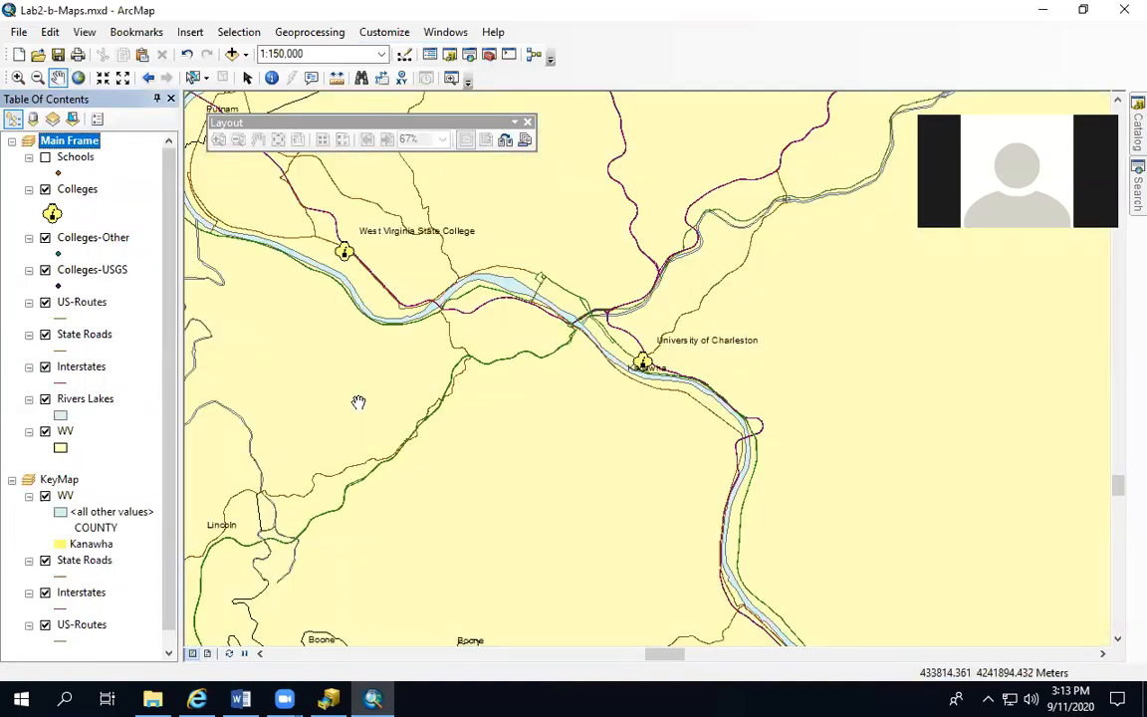
Review the Colleges marker's properties in the symbol editor and inspect the map in layout view
click(52, 209)
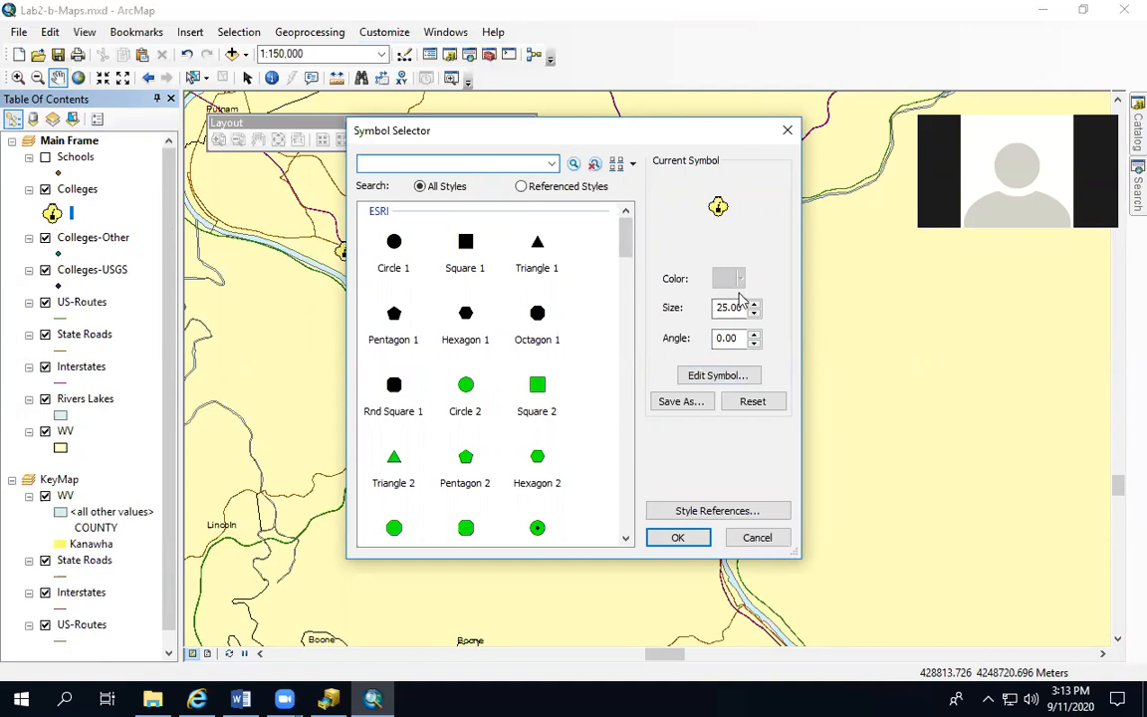
click(715, 375)
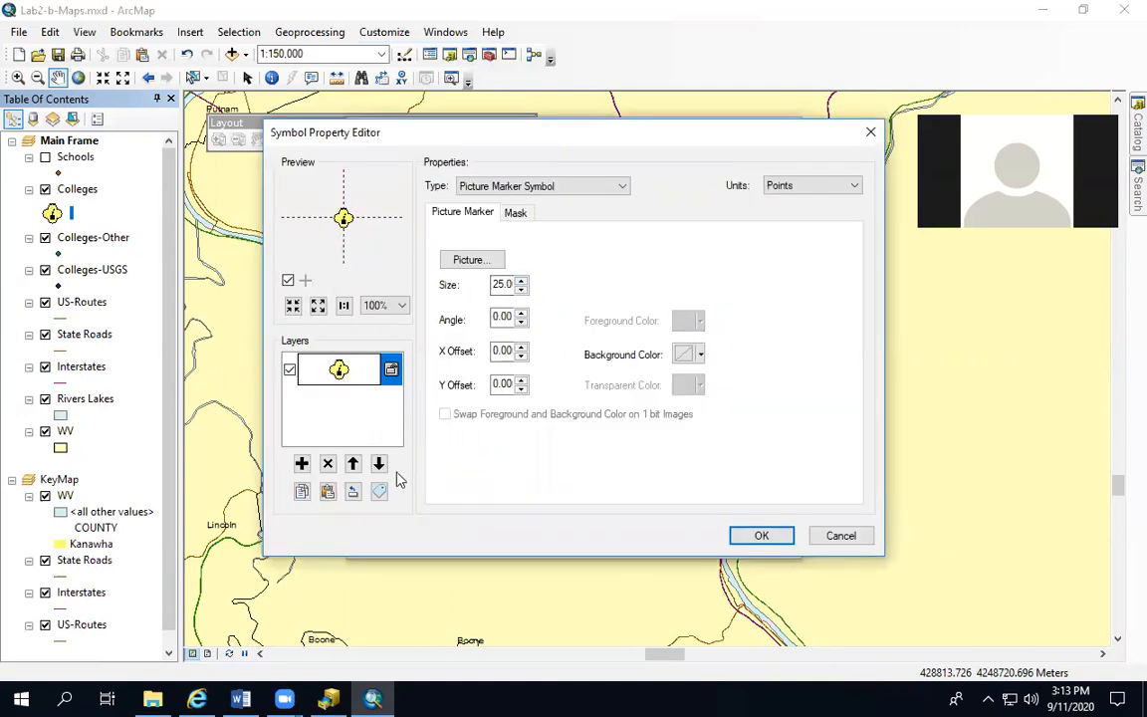
click(845, 538)
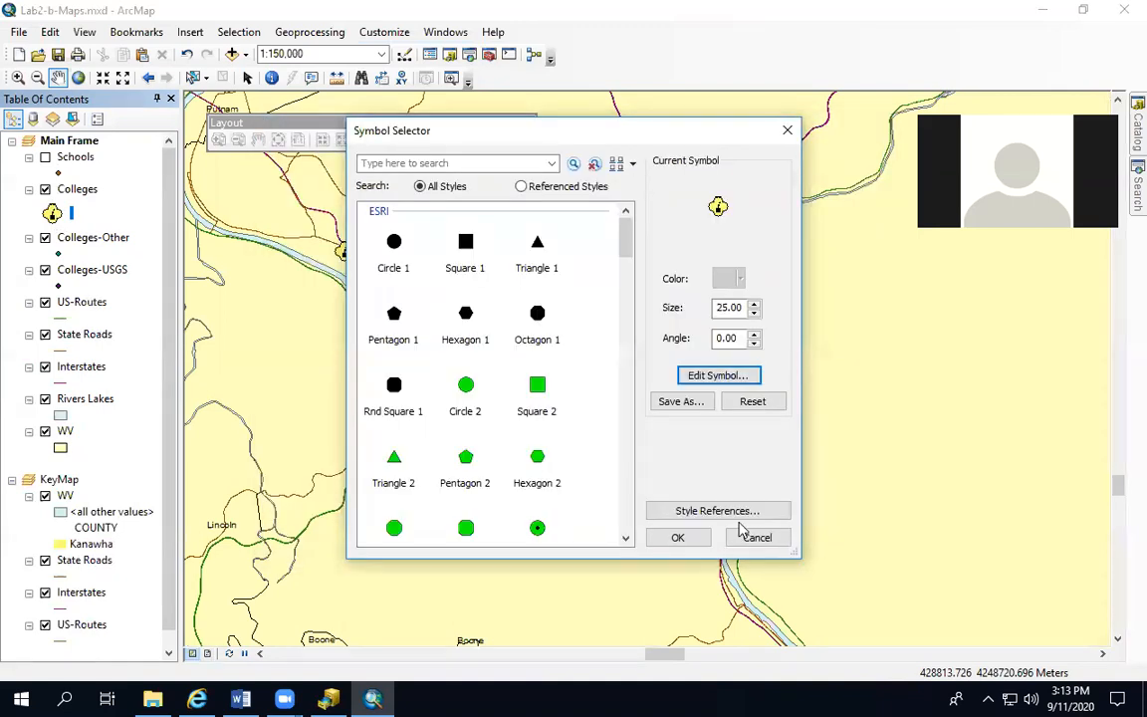
click(675, 536)
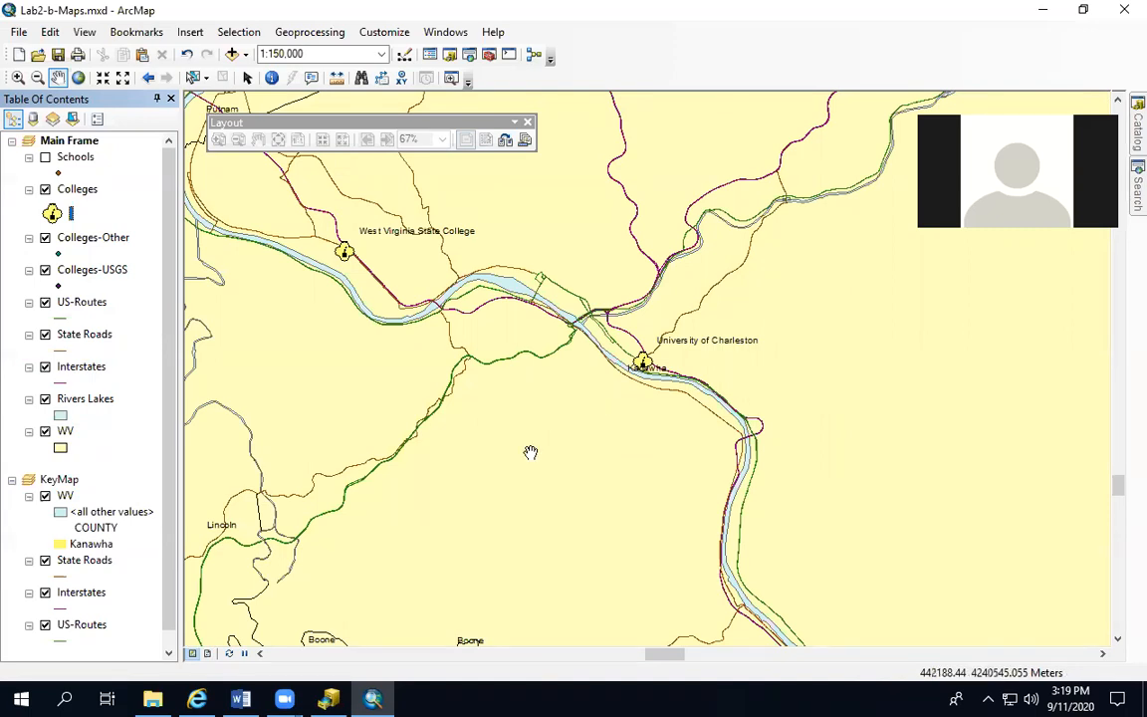
click(208, 654)
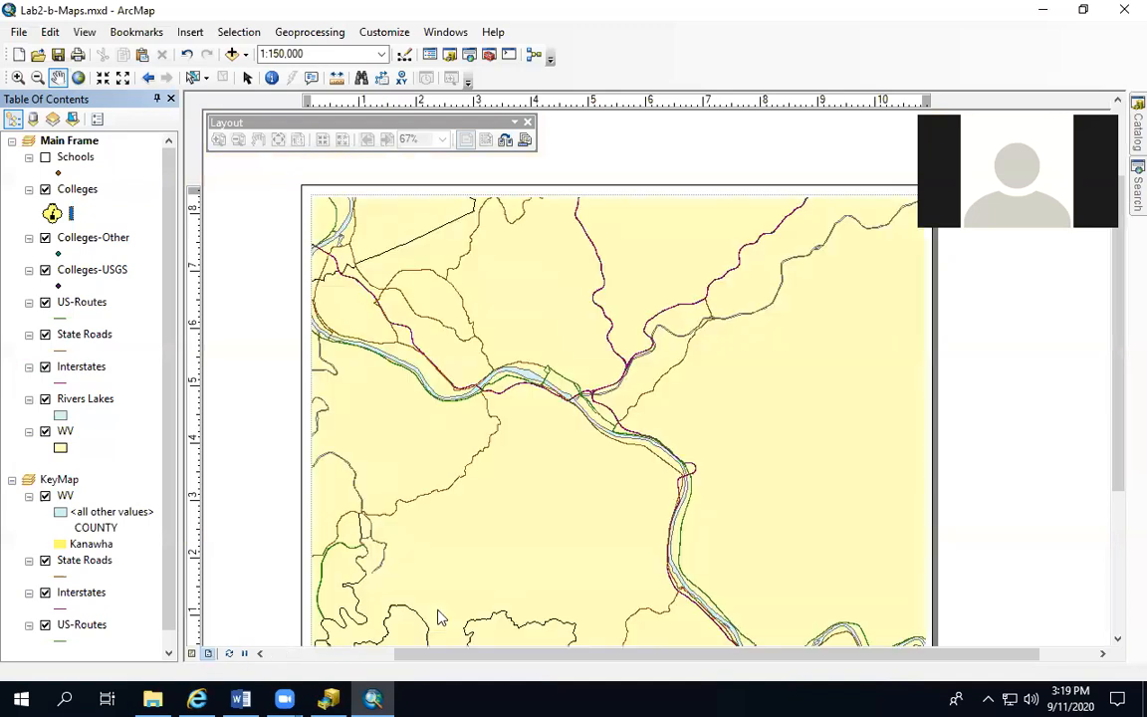
scroll(652, 369, up, 2)
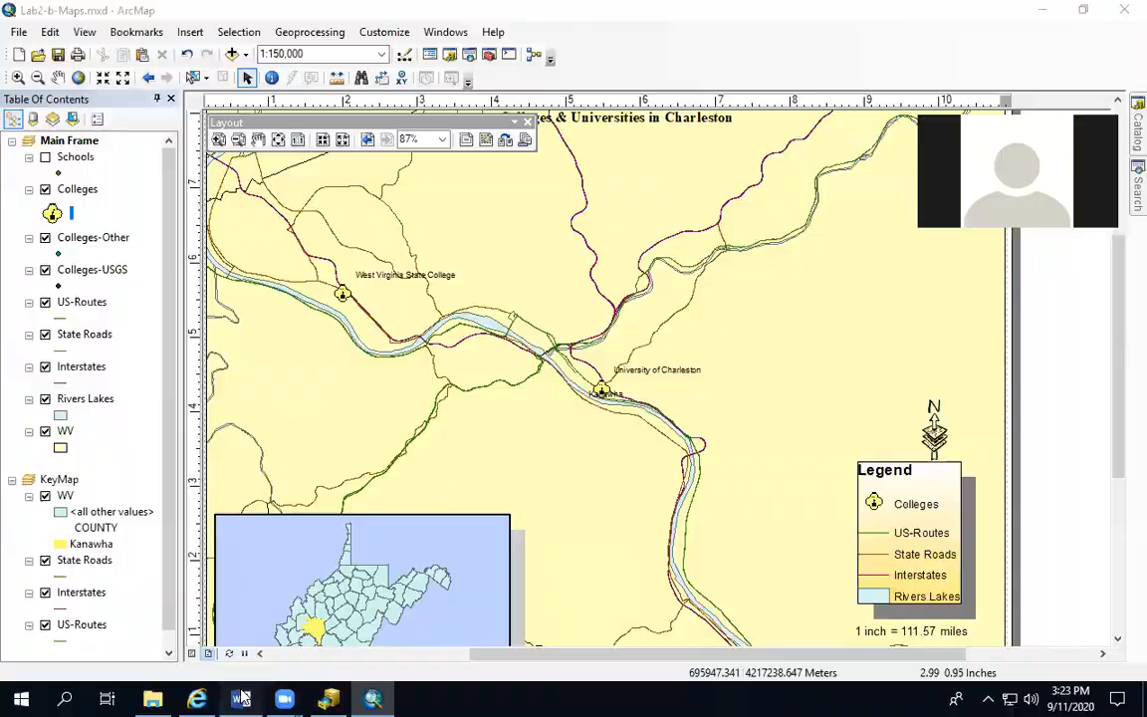
key(alt+Tab)
scroll(402, 519, down, 9)
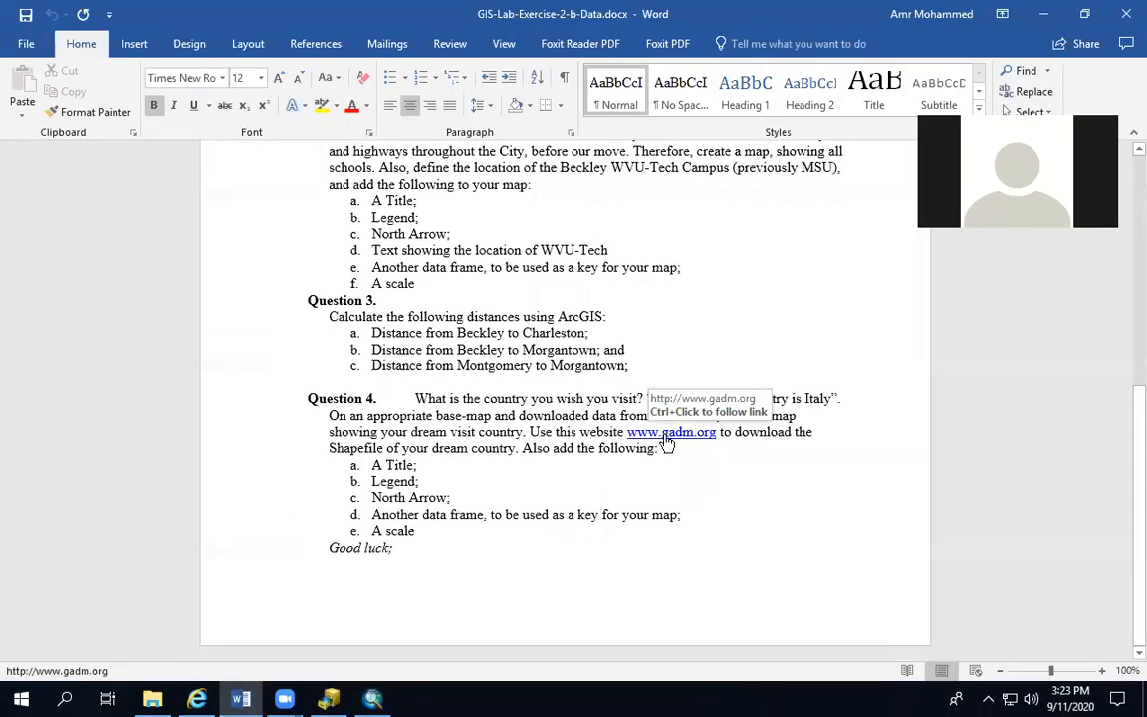
ctrl+click(665, 433)
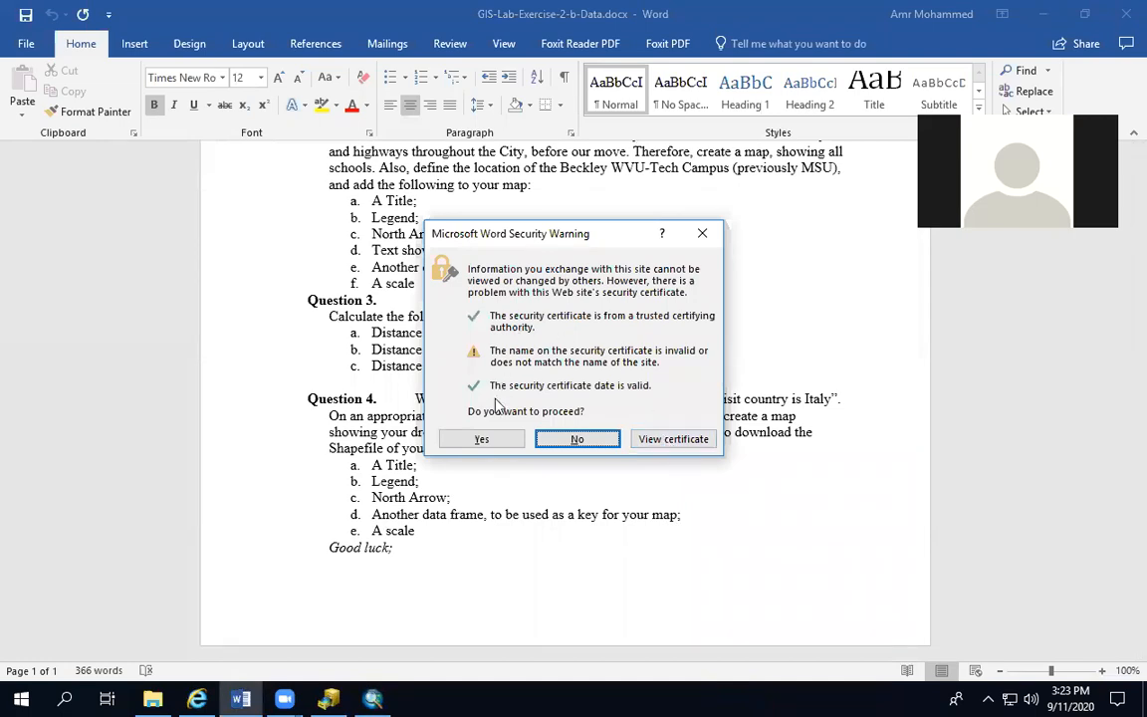
click(480, 439)
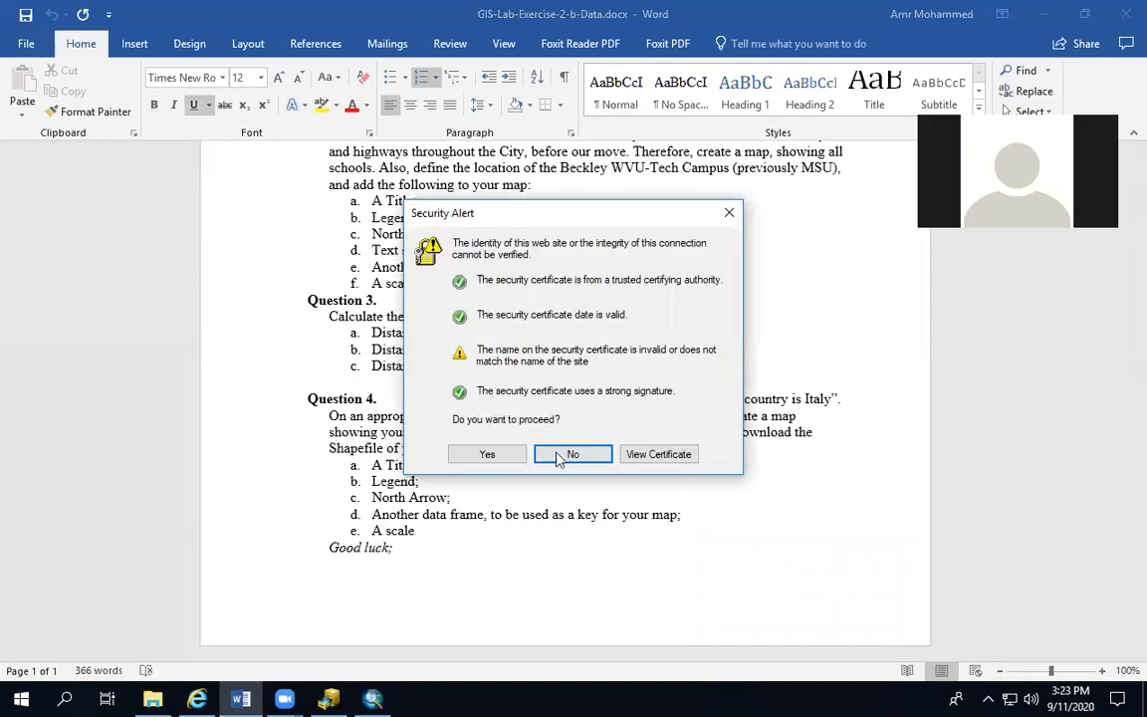
click(513, 458)
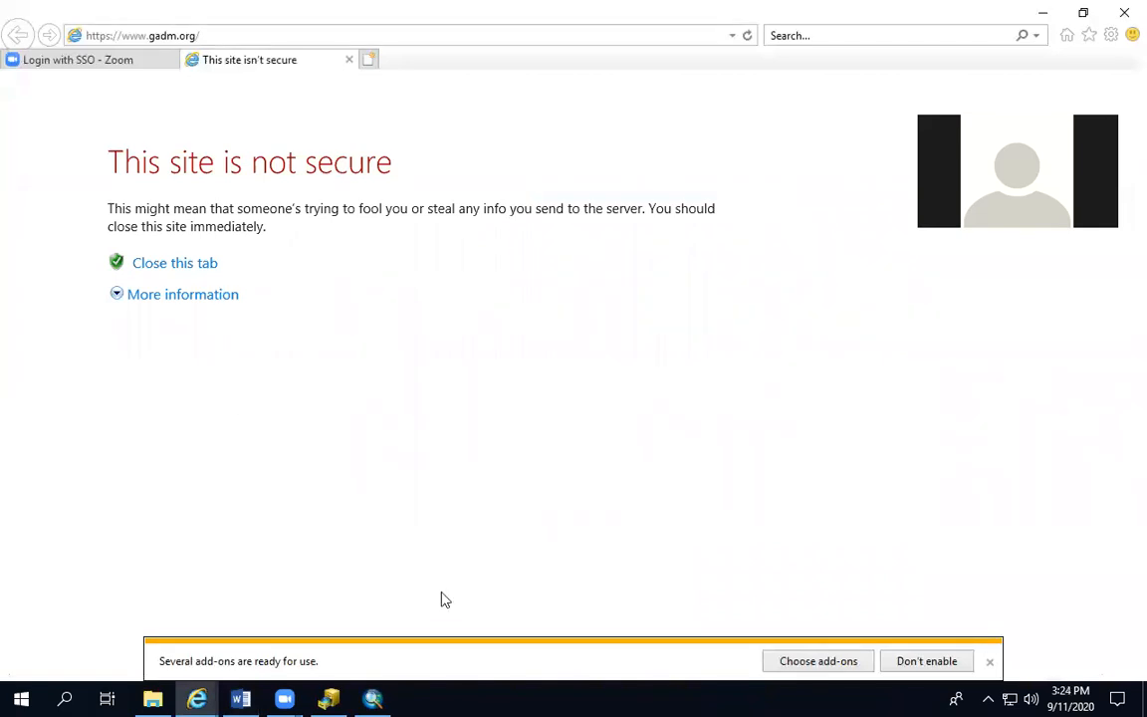
click(1125, 12)
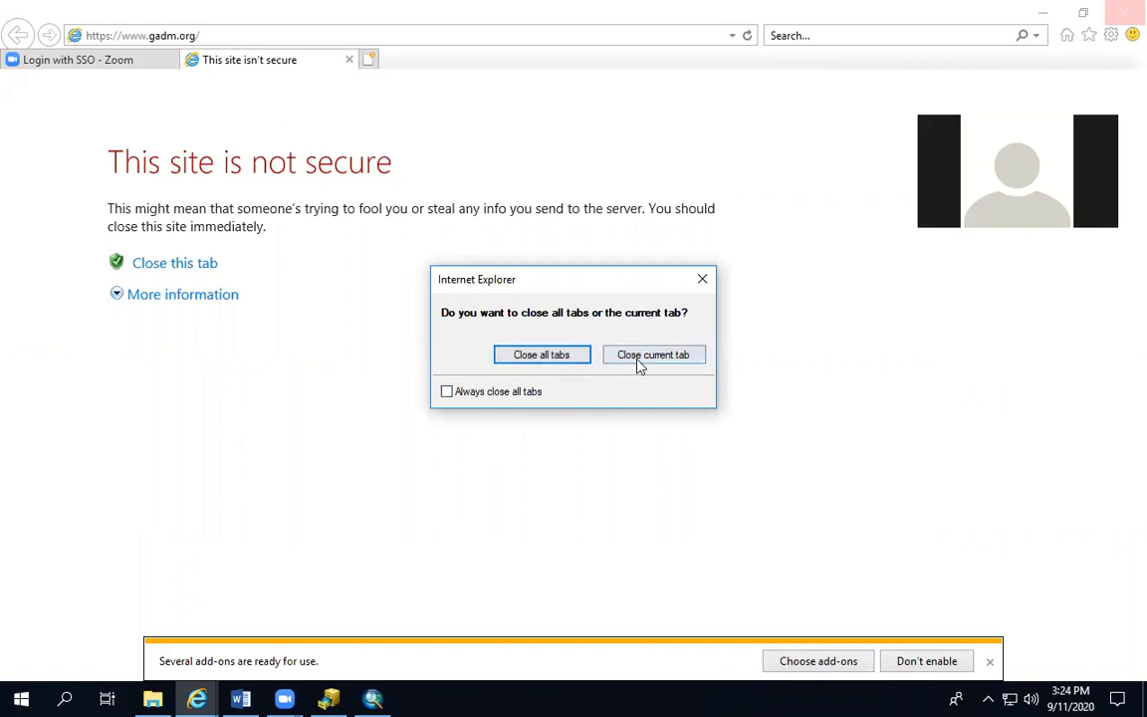
click(703, 281)
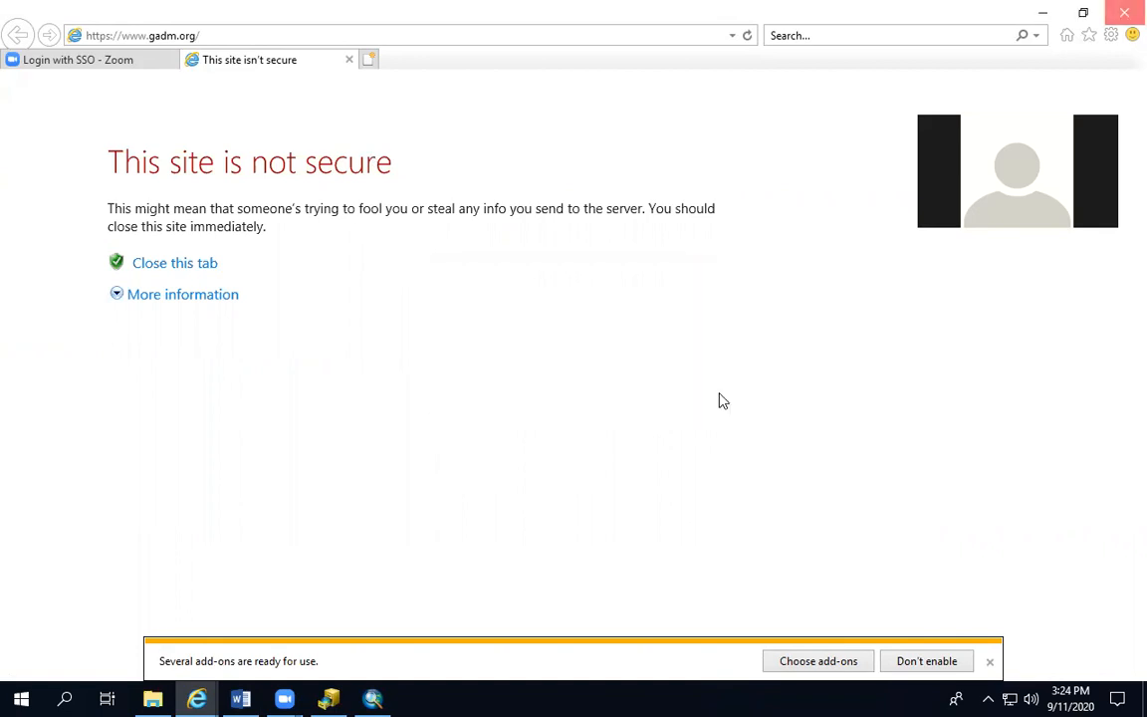
click(210, 297)
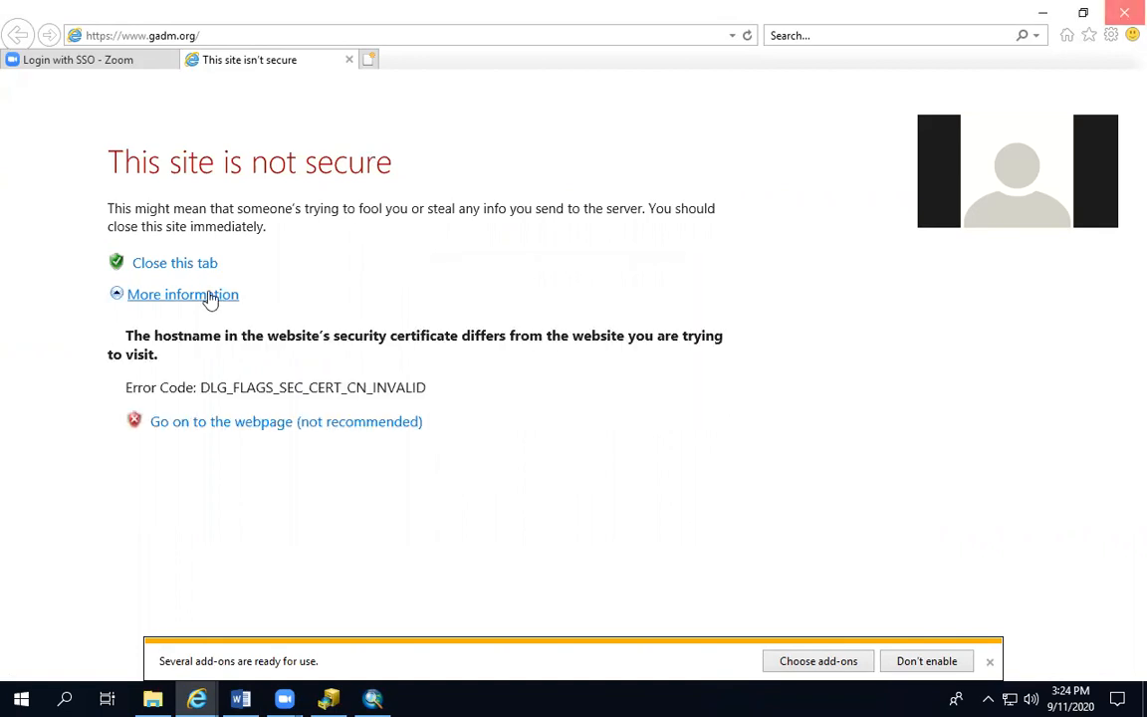
click(221, 423)
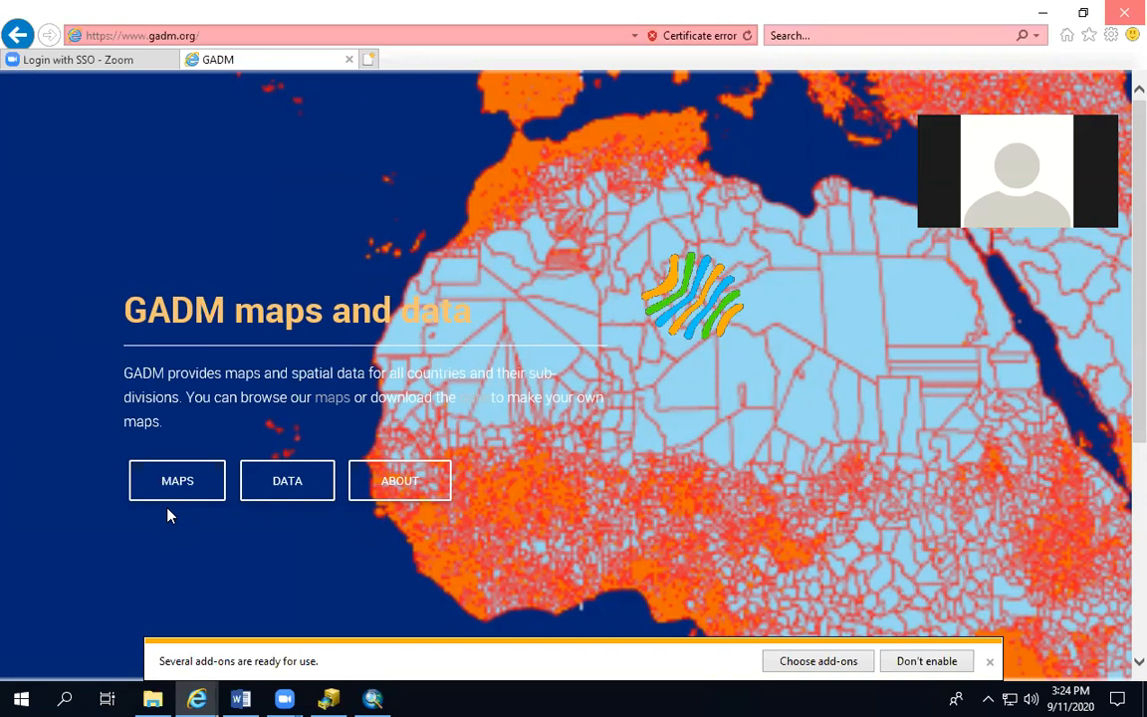
Open GADM's download page for spatial data by country and choose Egypt as the country
click(259, 492)
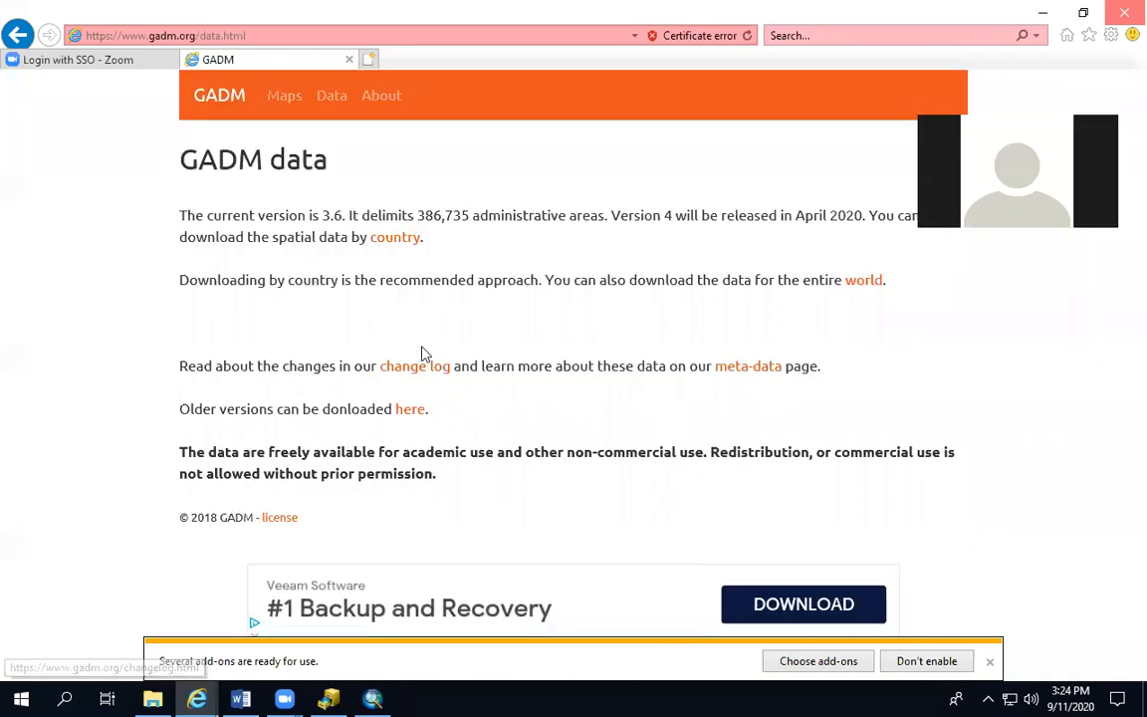
click(397, 242)
click(327, 261)
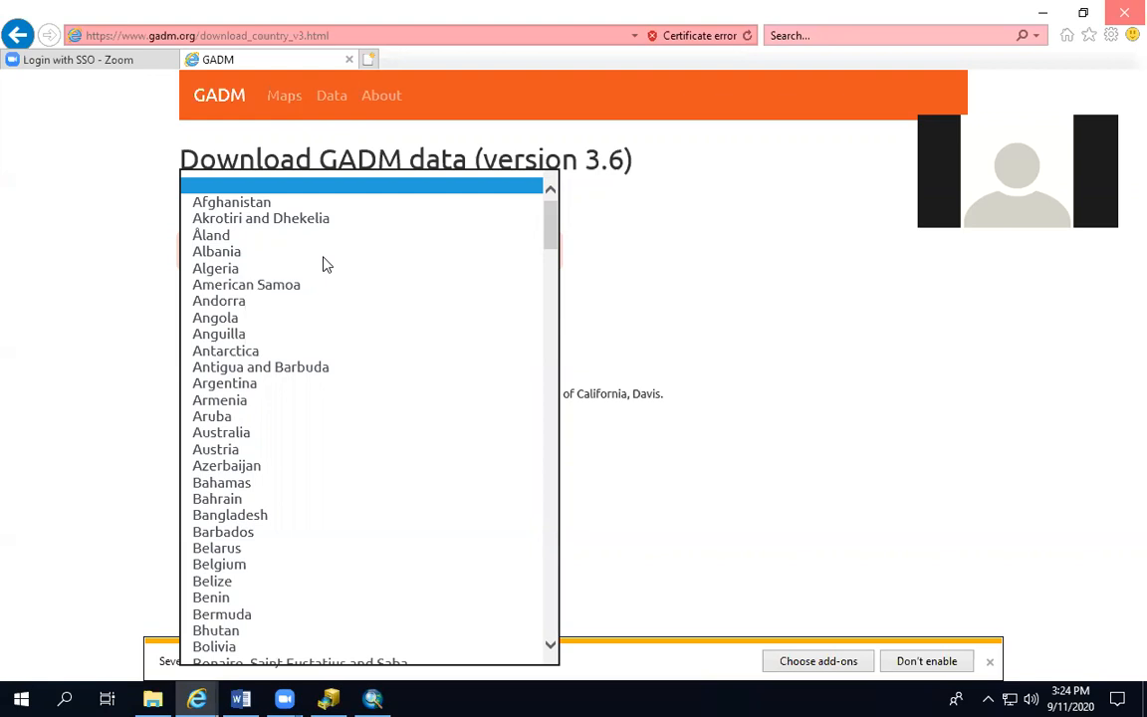
scroll(372, 596, down, 15)
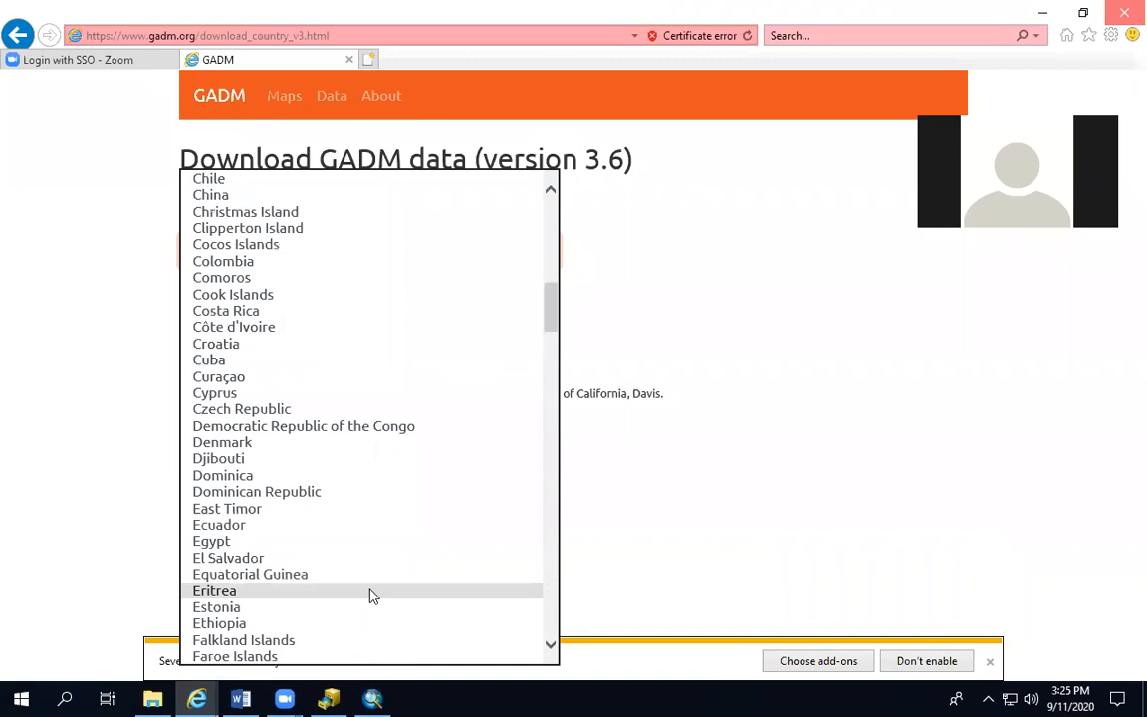
click(314, 544)
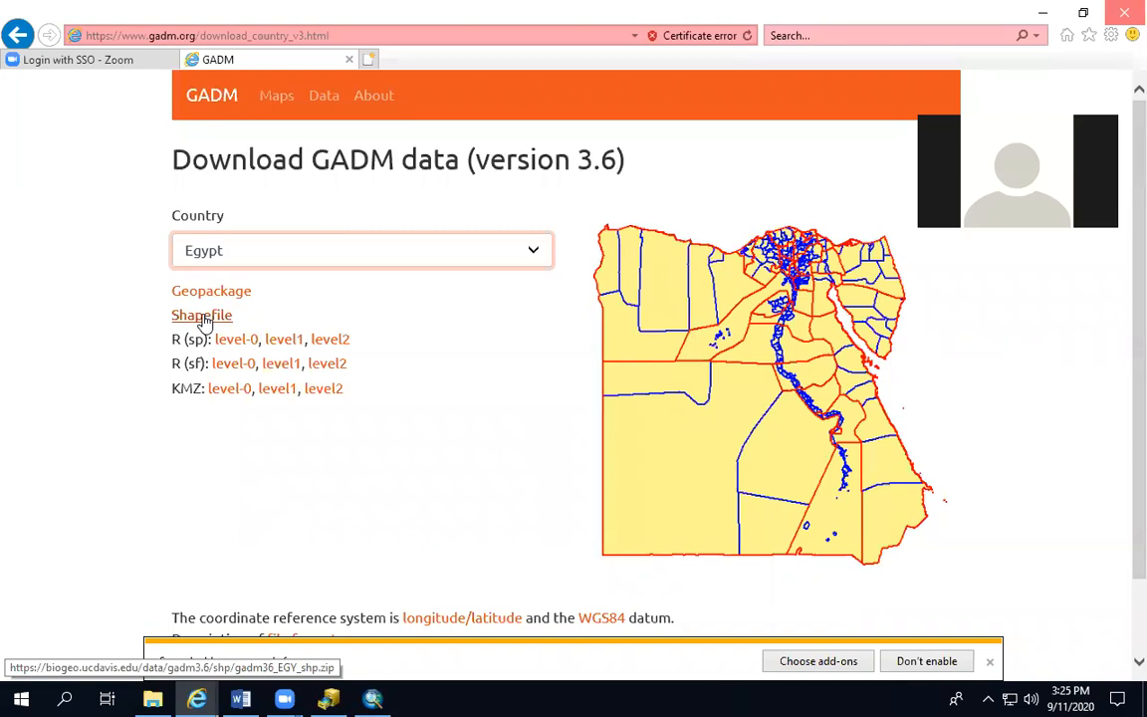
Download Egypt's shapefile archive gadm36_EGY_shp.zip and save it in the GIS folder on the J: drive
click(203, 317)
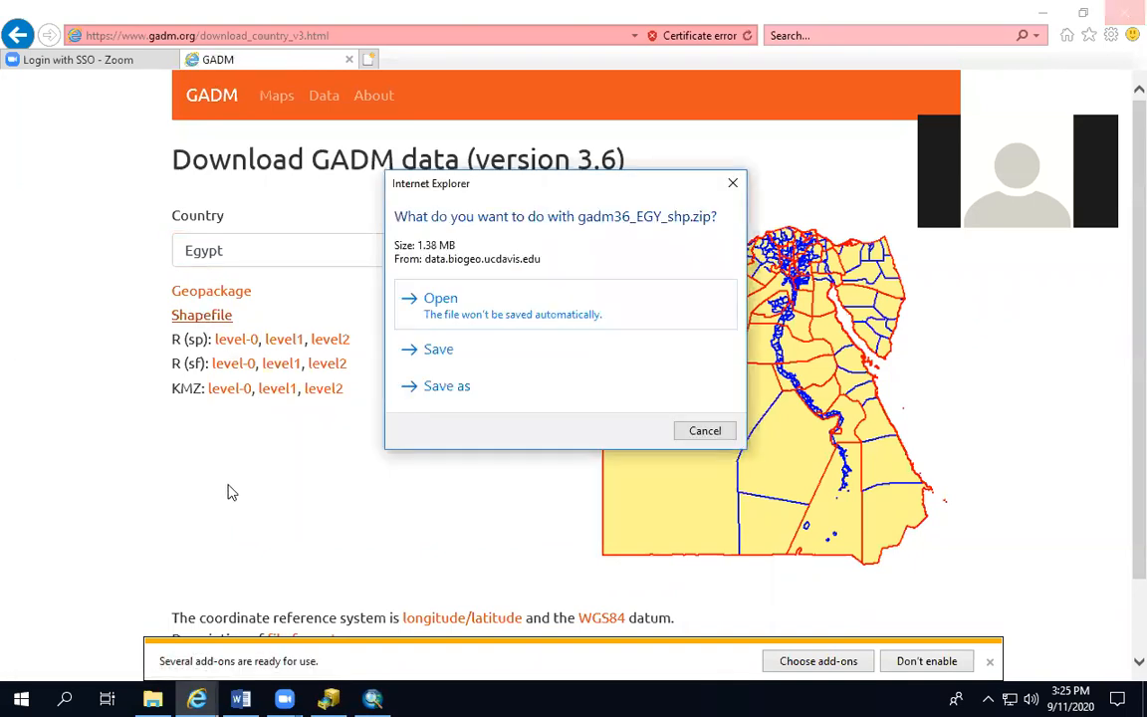
click(468, 388)
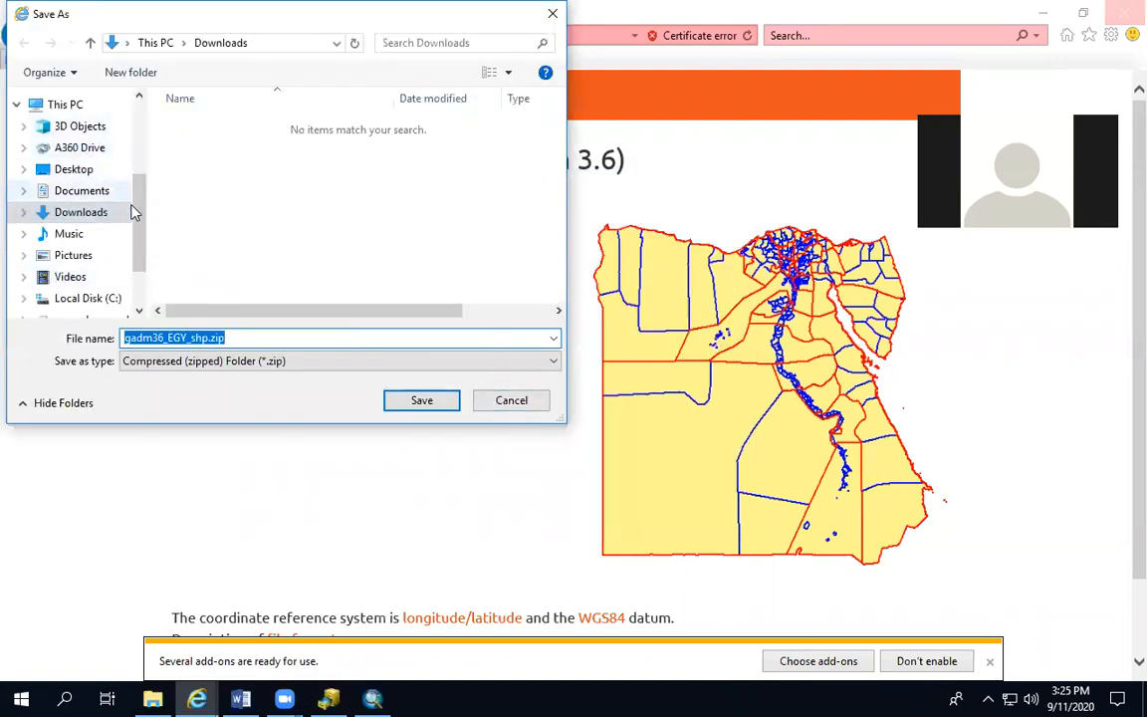
scroll(129, 199, up, 5)
click(152, 43)
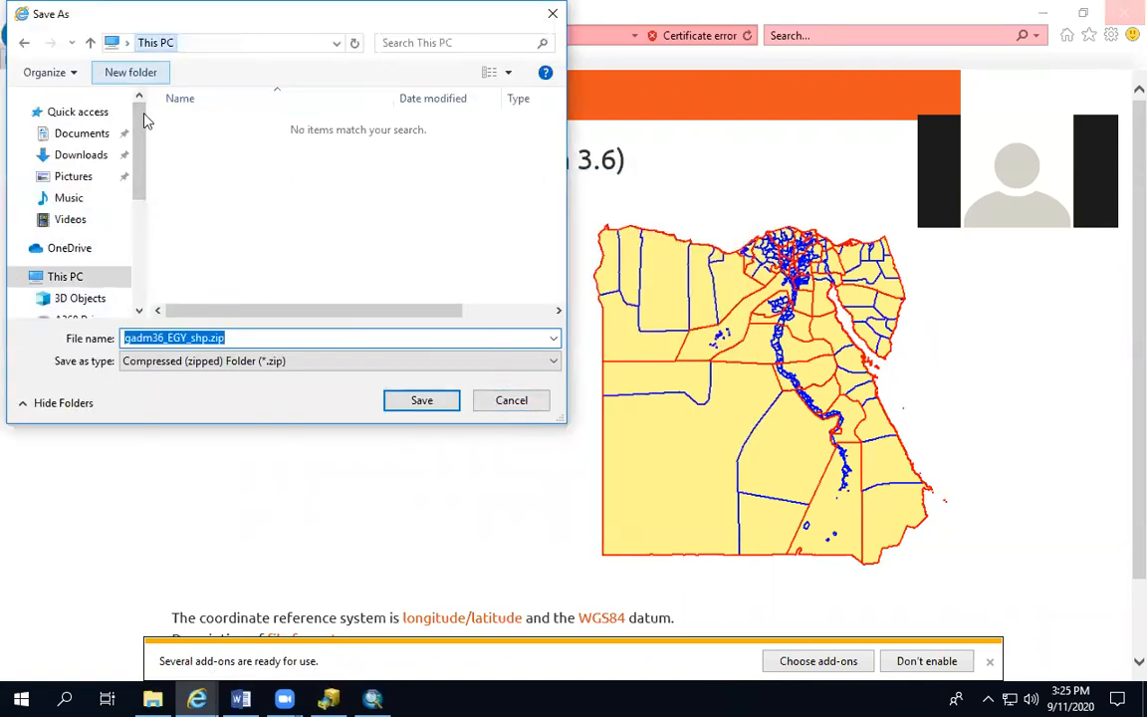
scroll(123, 279, down, 4)
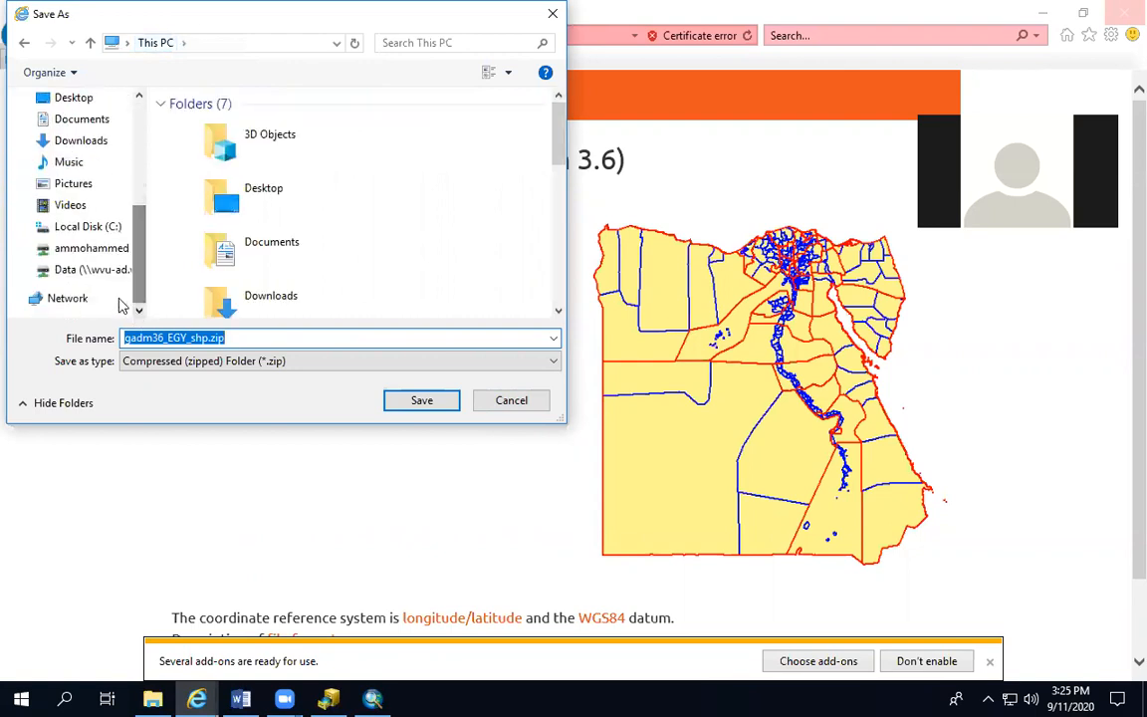
click(69, 250)
double_click(193, 276)
click(415, 404)
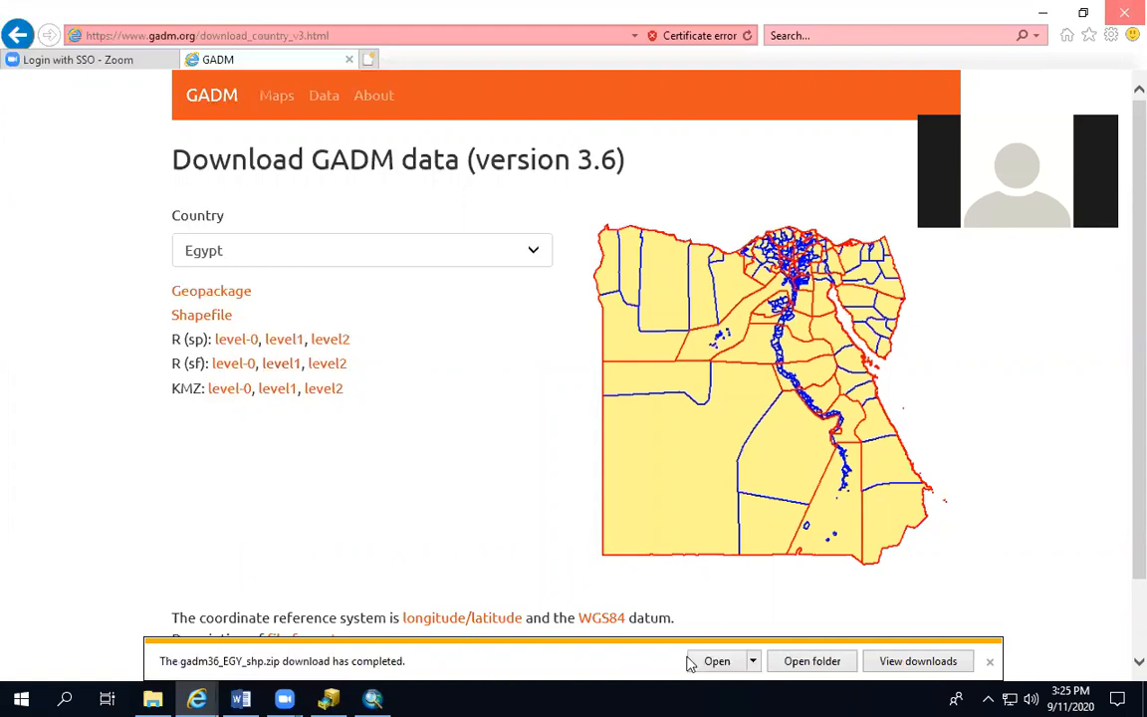
Open the download's folder and extract gadm36_EGY_shp.zip into J:\GIS\gadm36_EGY_shp
click(799, 661)
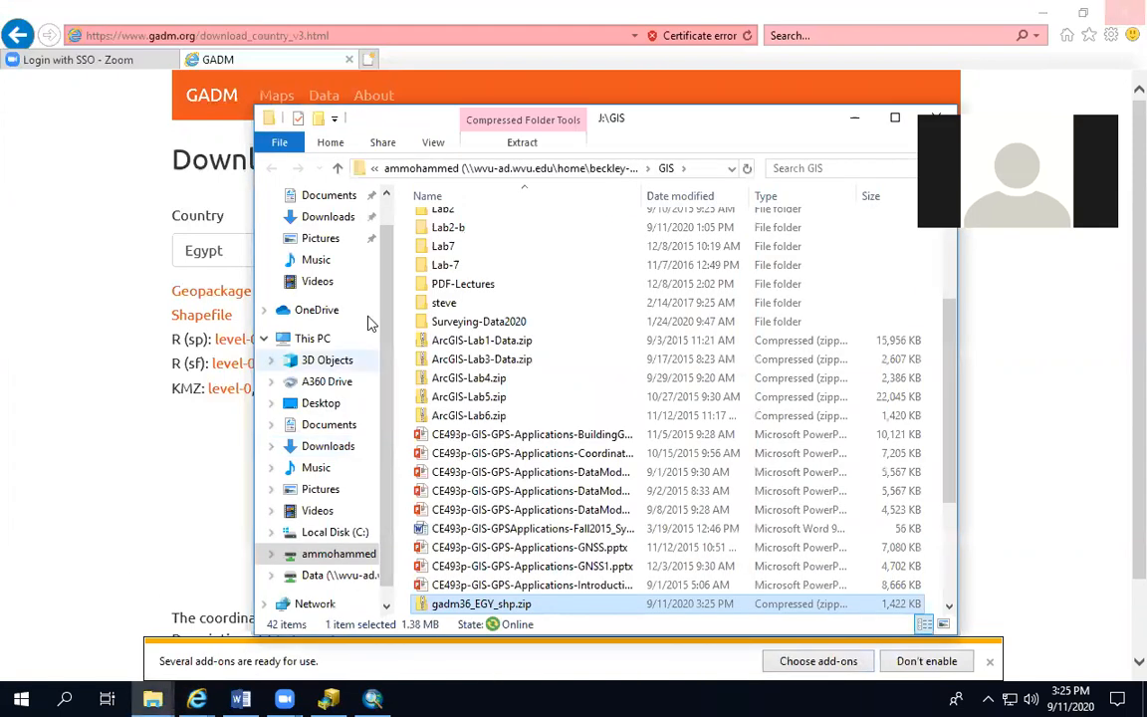
scroll(498, 430, down, 3)
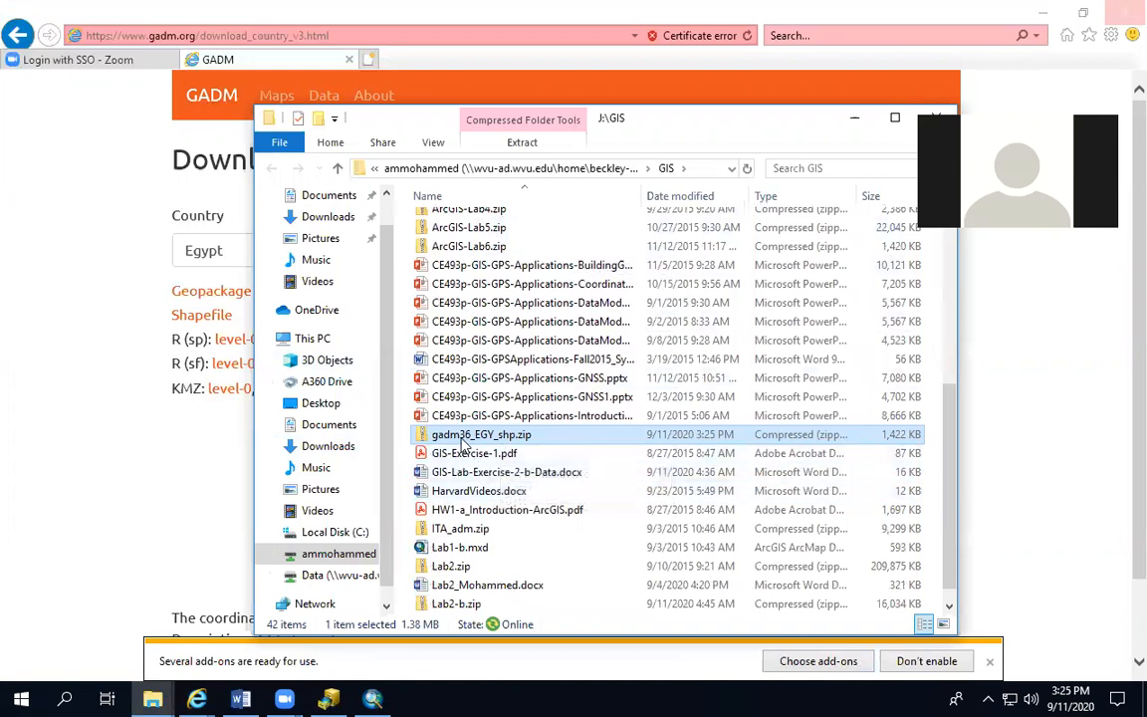
double_click(468, 435)
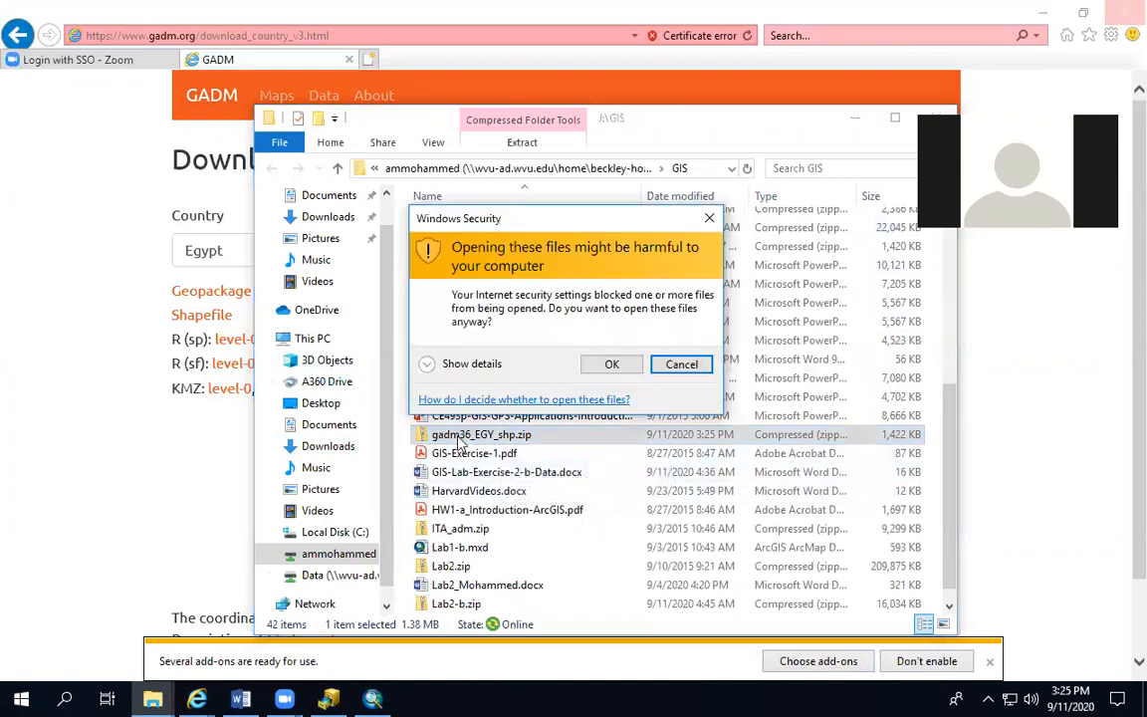
click(608, 367)
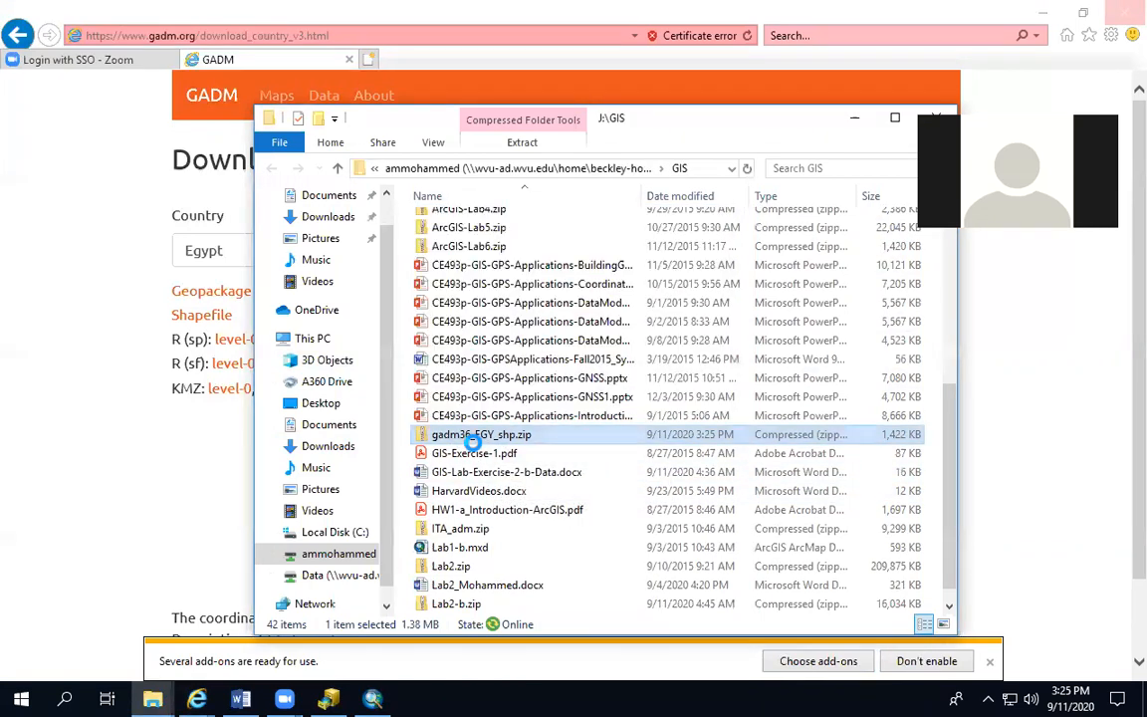
right_click(473, 438)
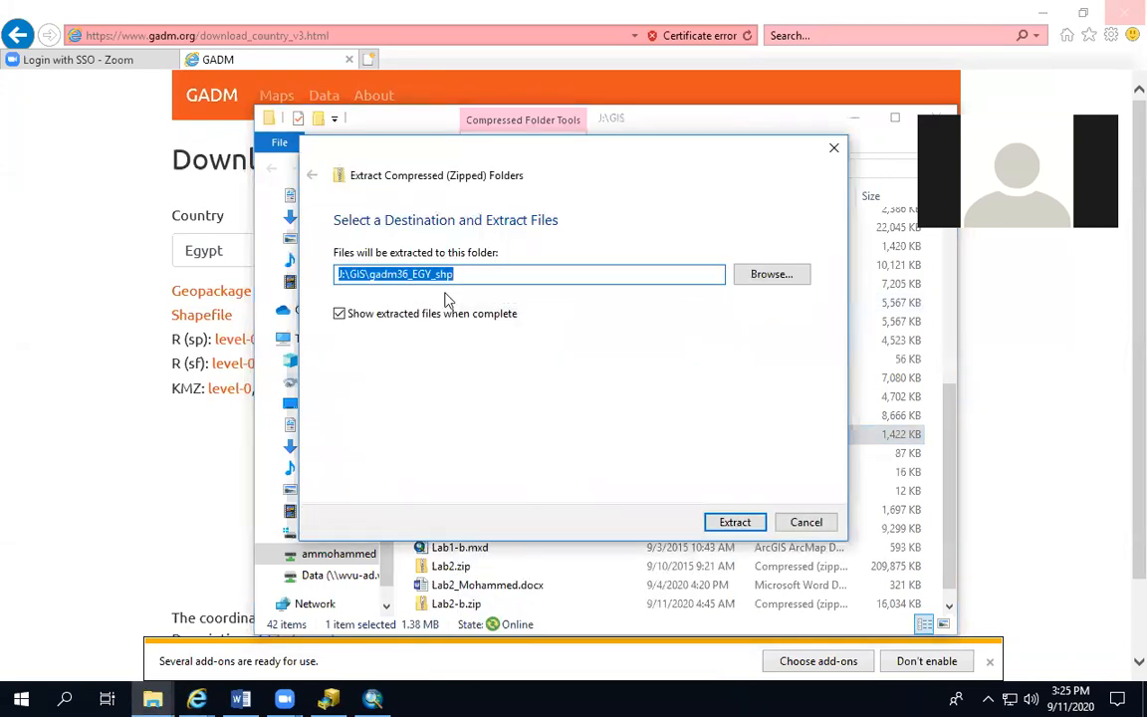
click(725, 523)
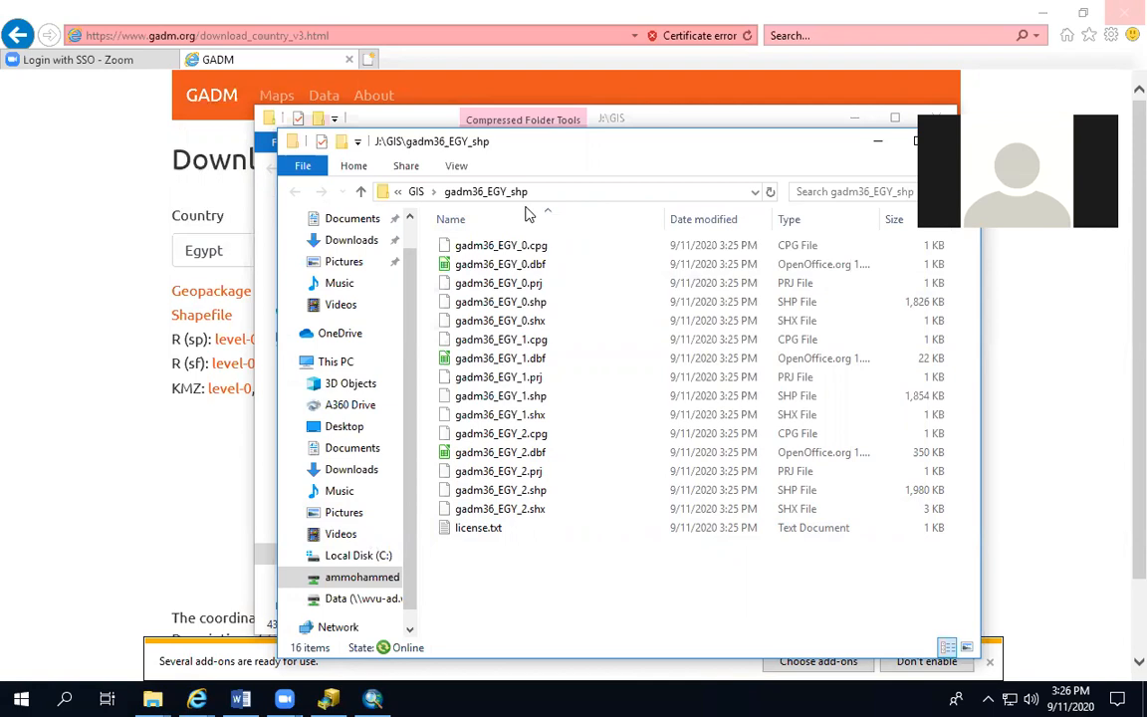
Switch to ArcMap, create a new document from the Blank Map template and show it in data view
click(374, 699)
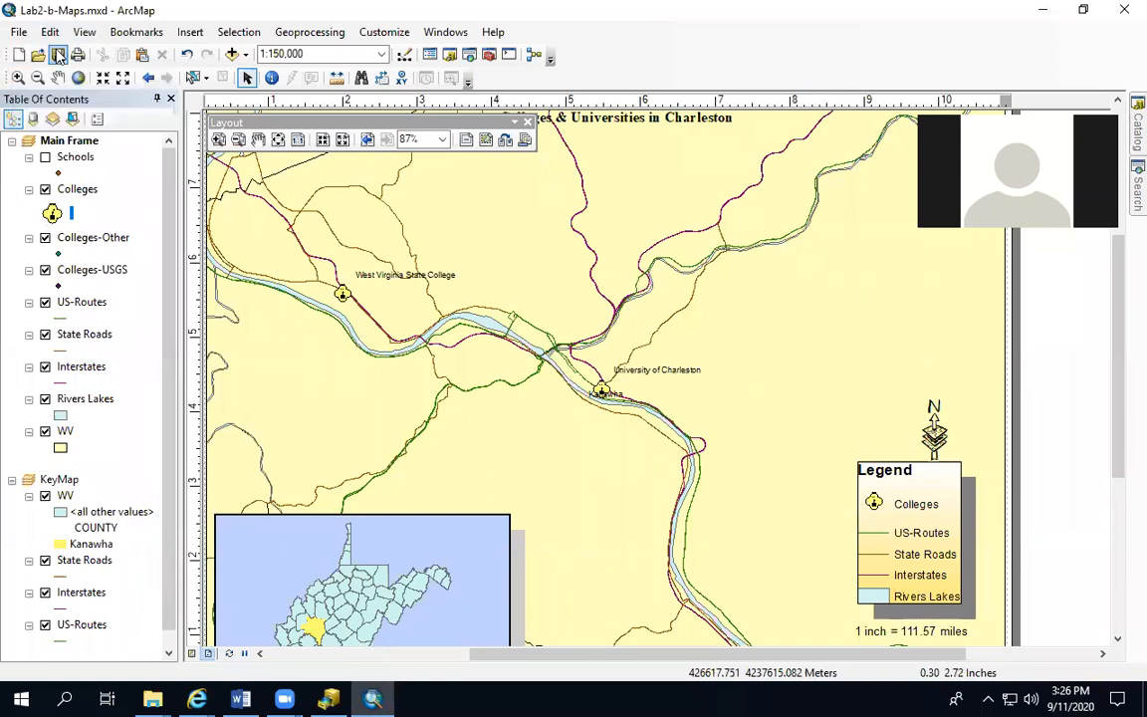
click(17, 58)
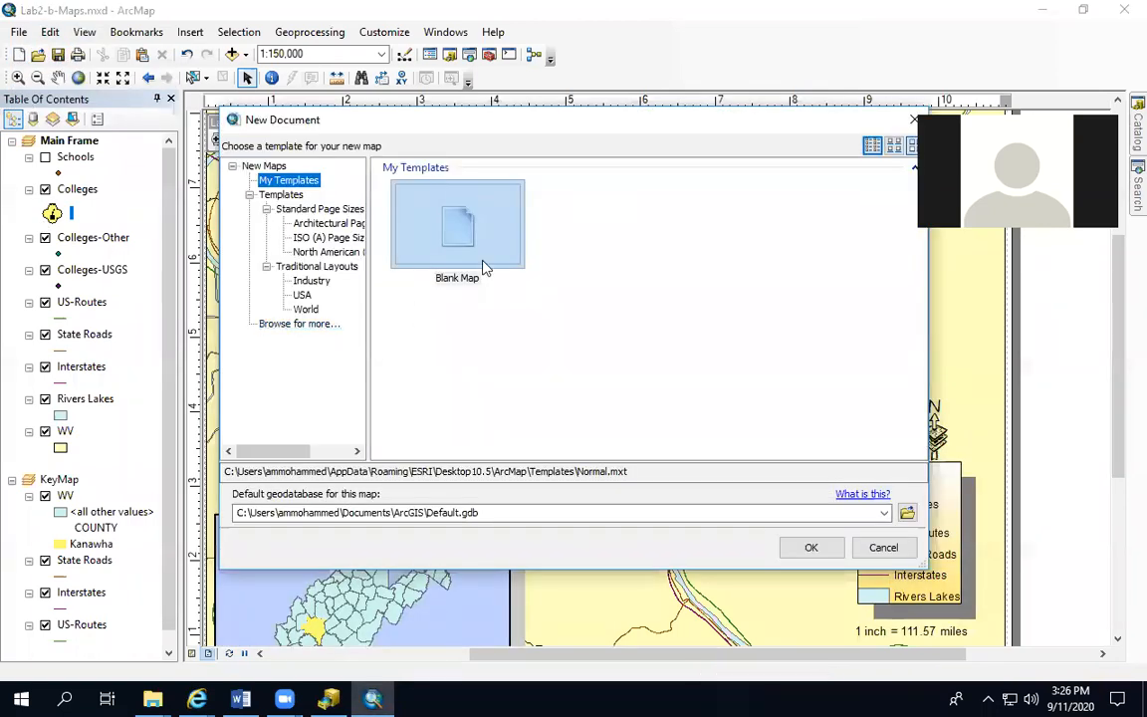
click(809, 552)
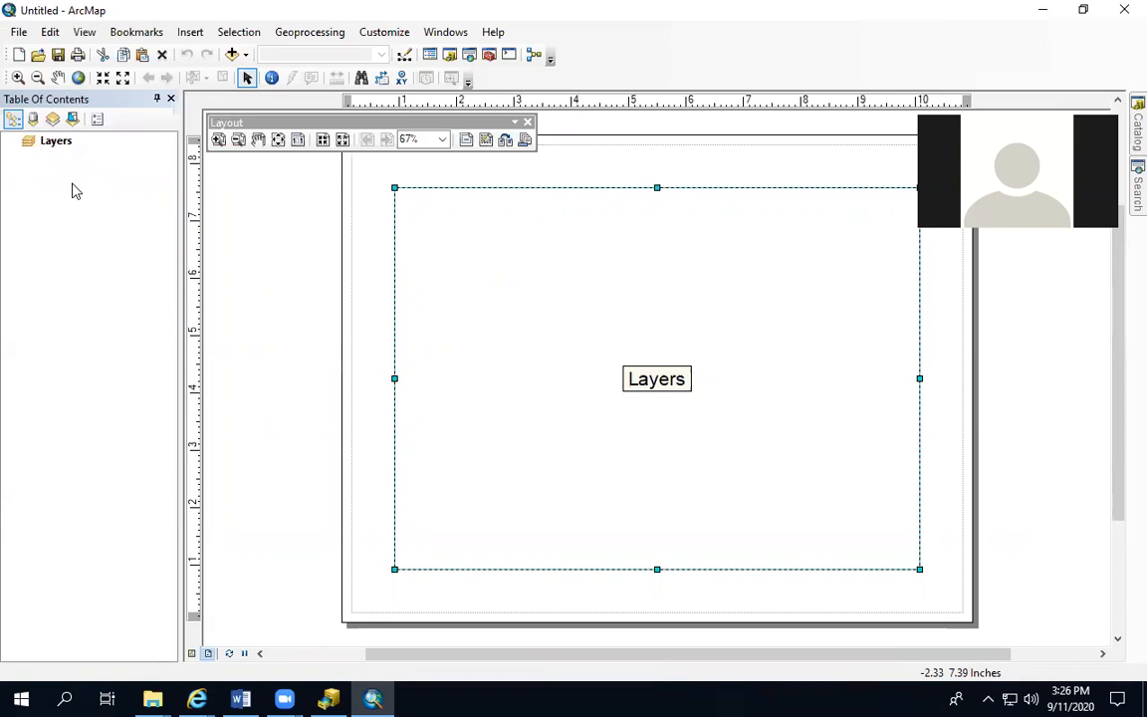
click(193, 654)
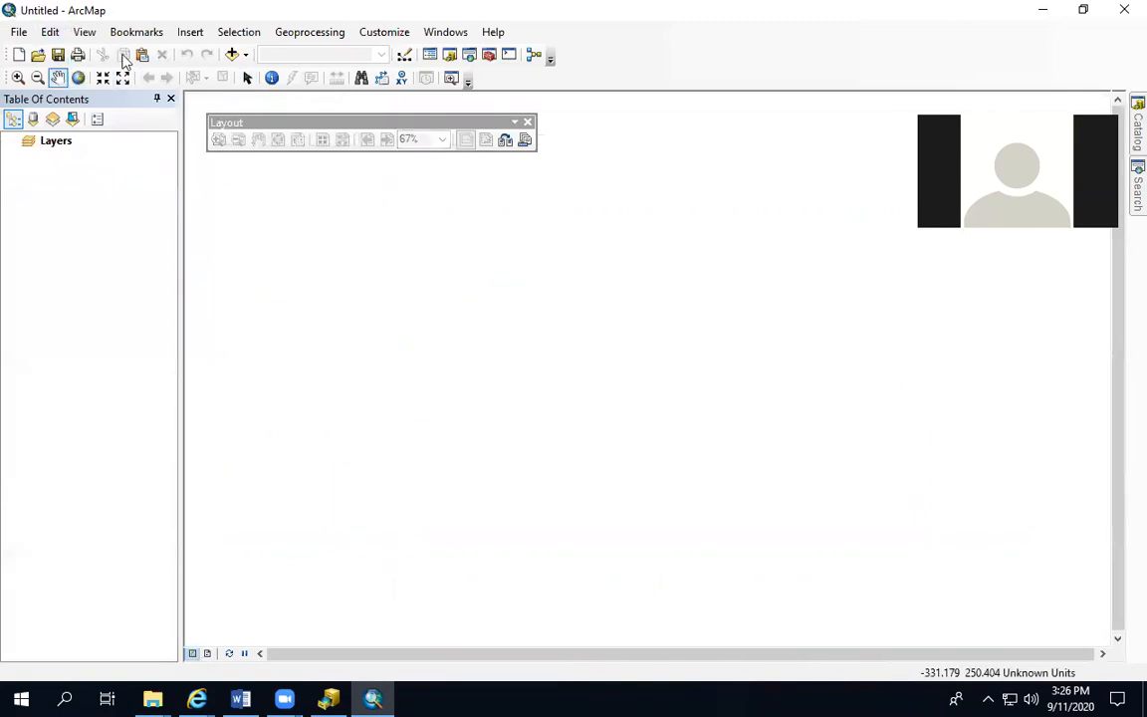
Add the Oceans basemap to the new map and enable hardware acceleration
click(245, 55)
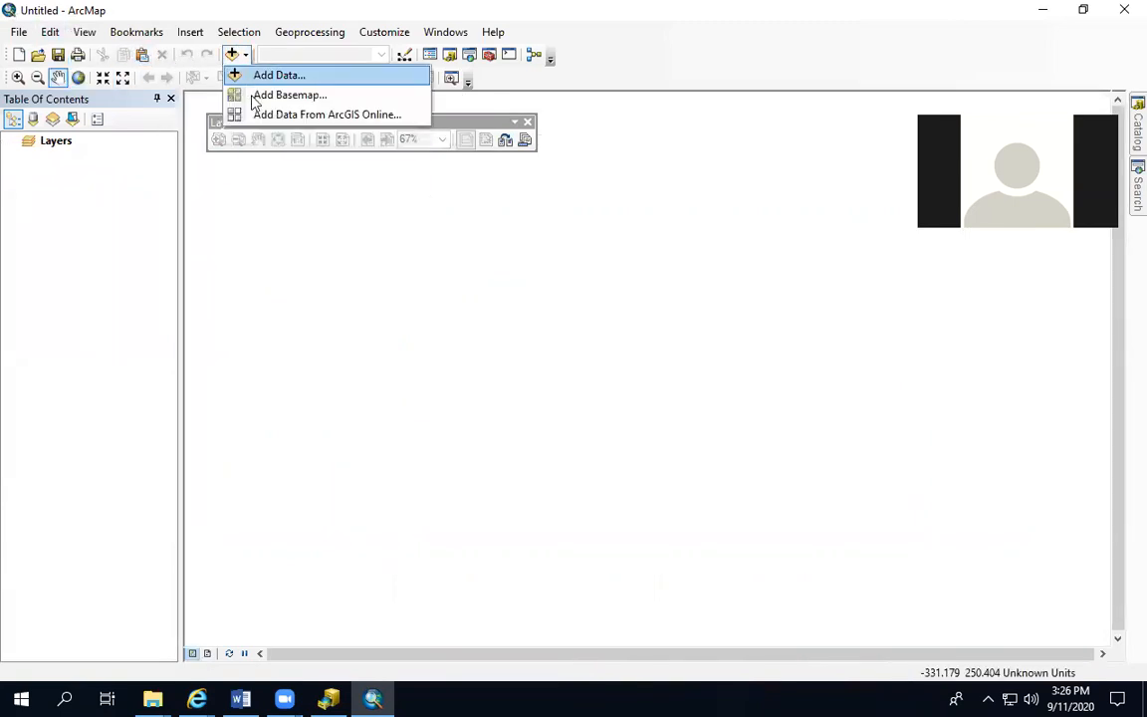
click(261, 95)
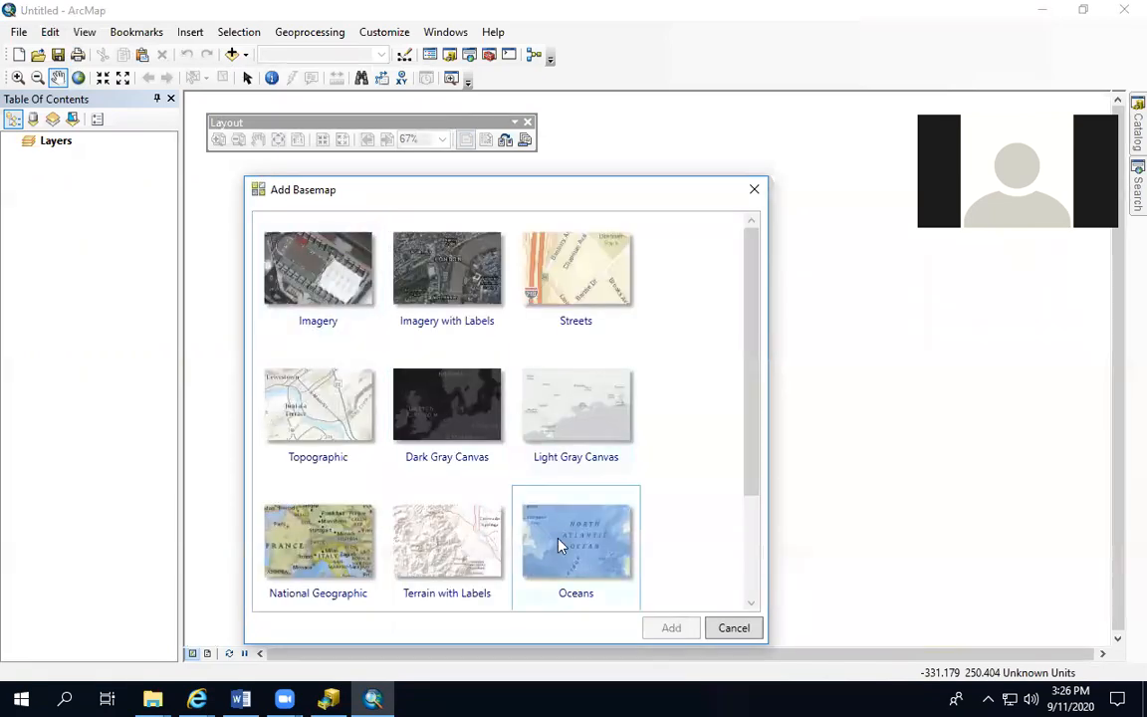
click(565, 550)
click(678, 627)
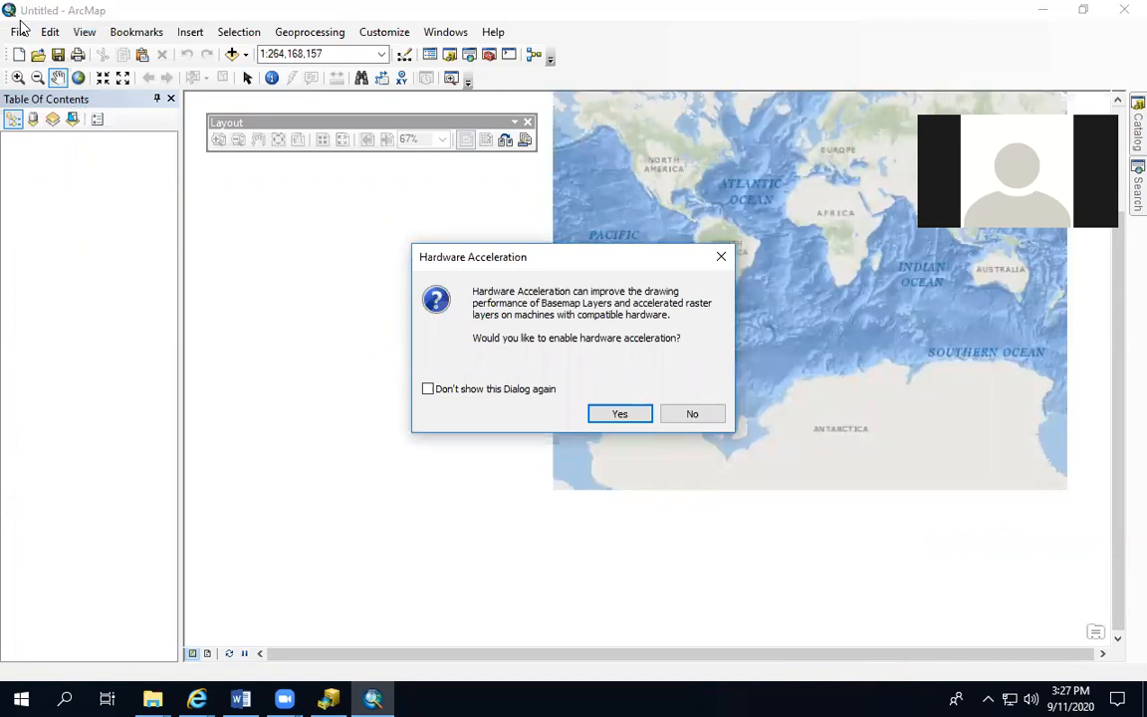
click(606, 412)
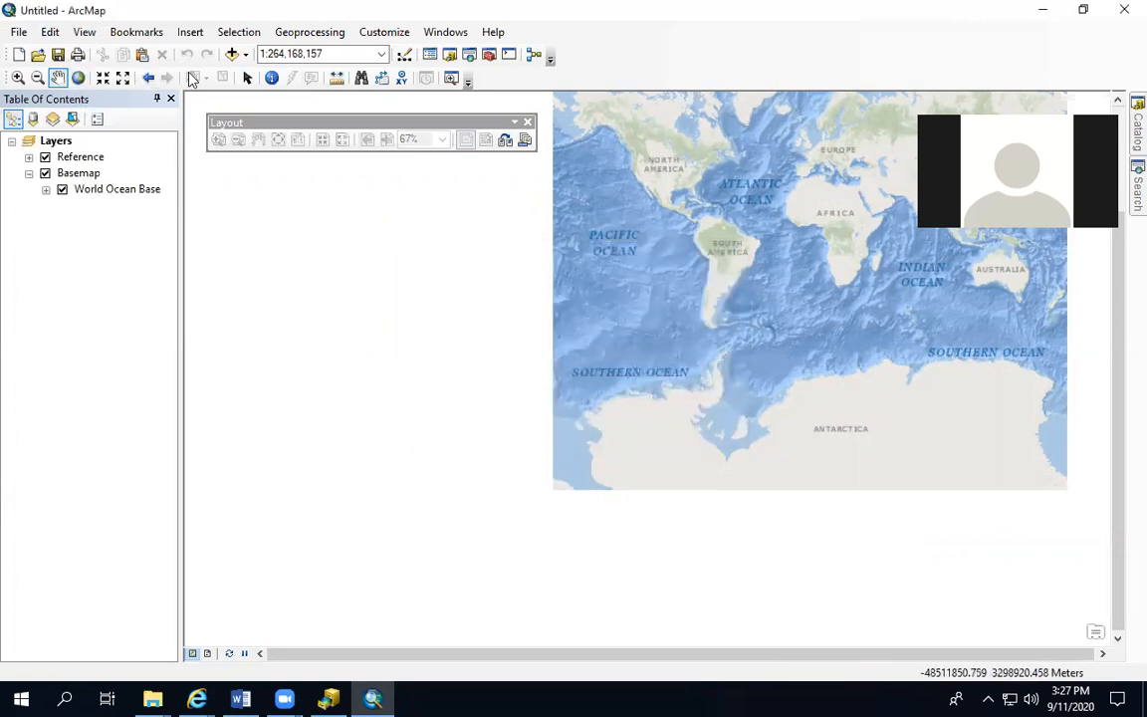
Add the shapefiles gadm36_EGY_0, gadm36_EGY_1 and gadm36_EGY_2 from J:\GIS\gadm36_EGY_shp to the map
click(245, 55)
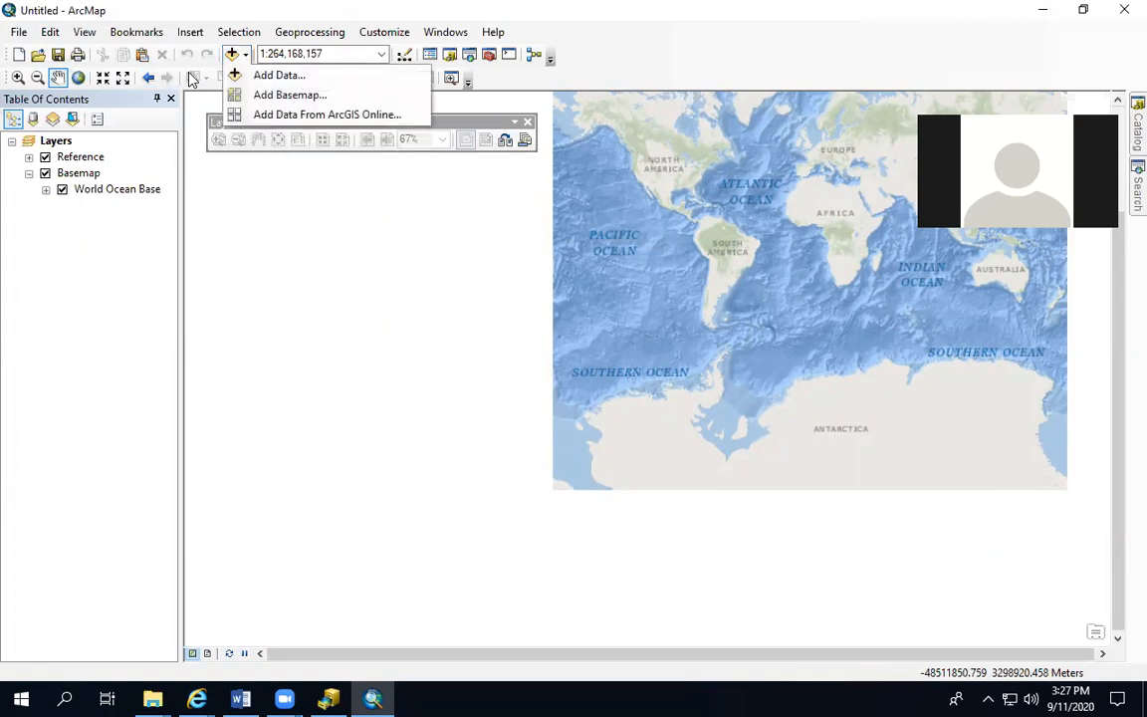
click(254, 75)
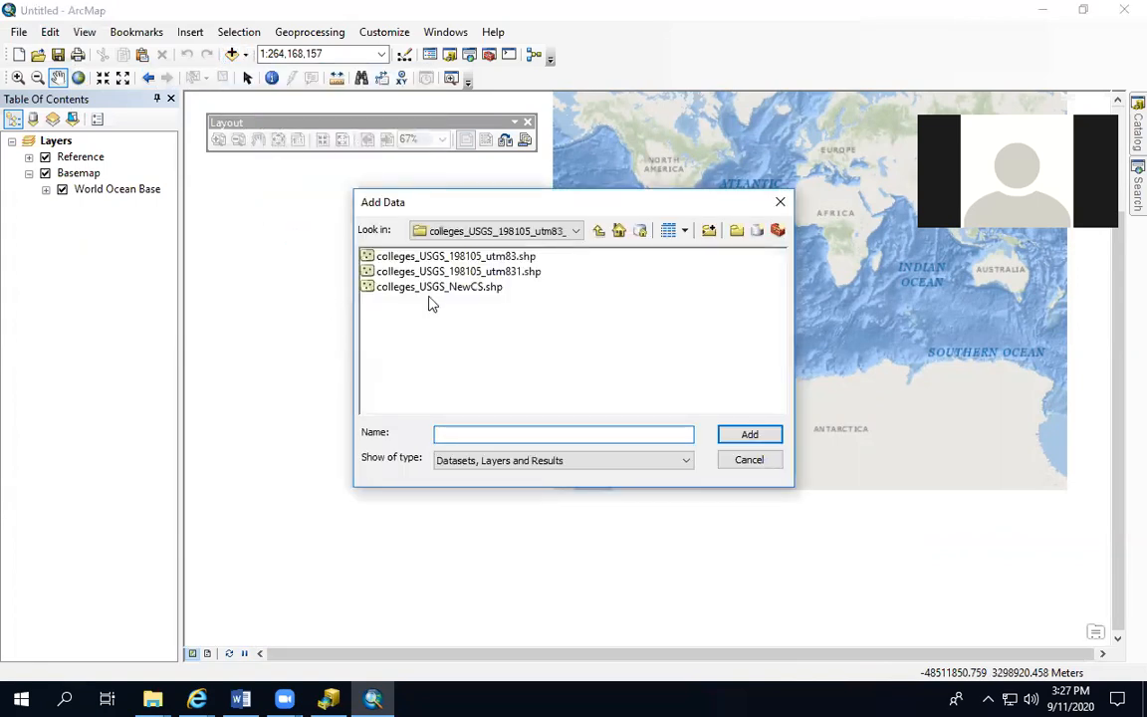
click(600, 231)
click(598, 232)
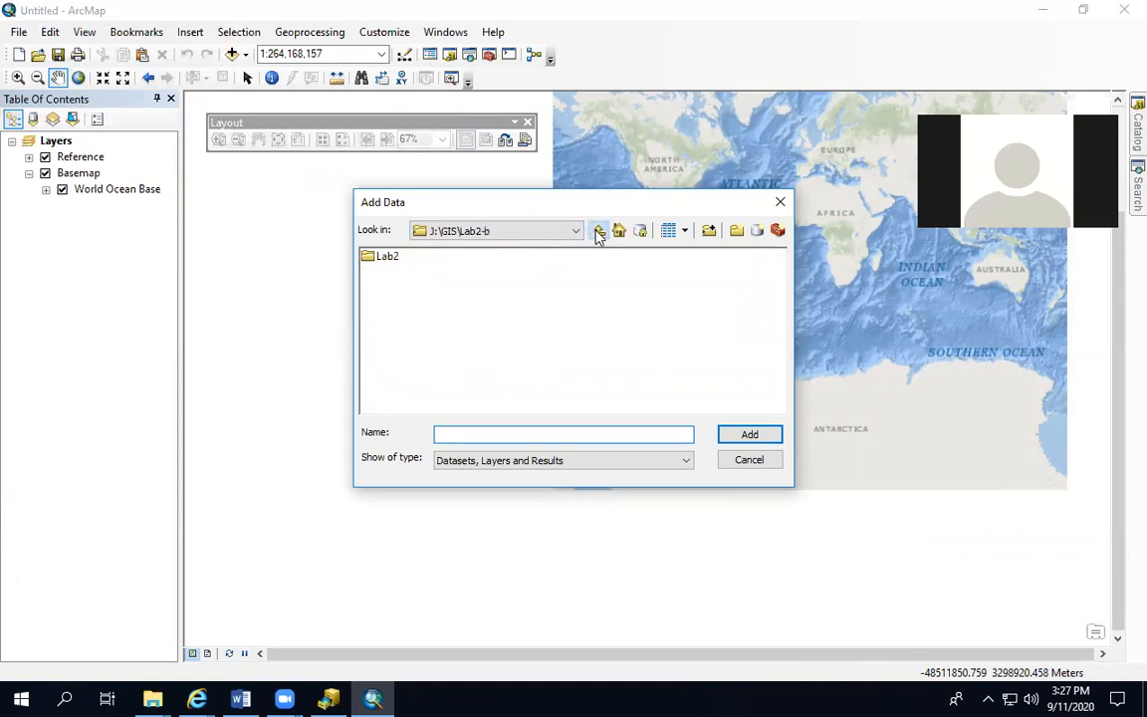
click(599, 232)
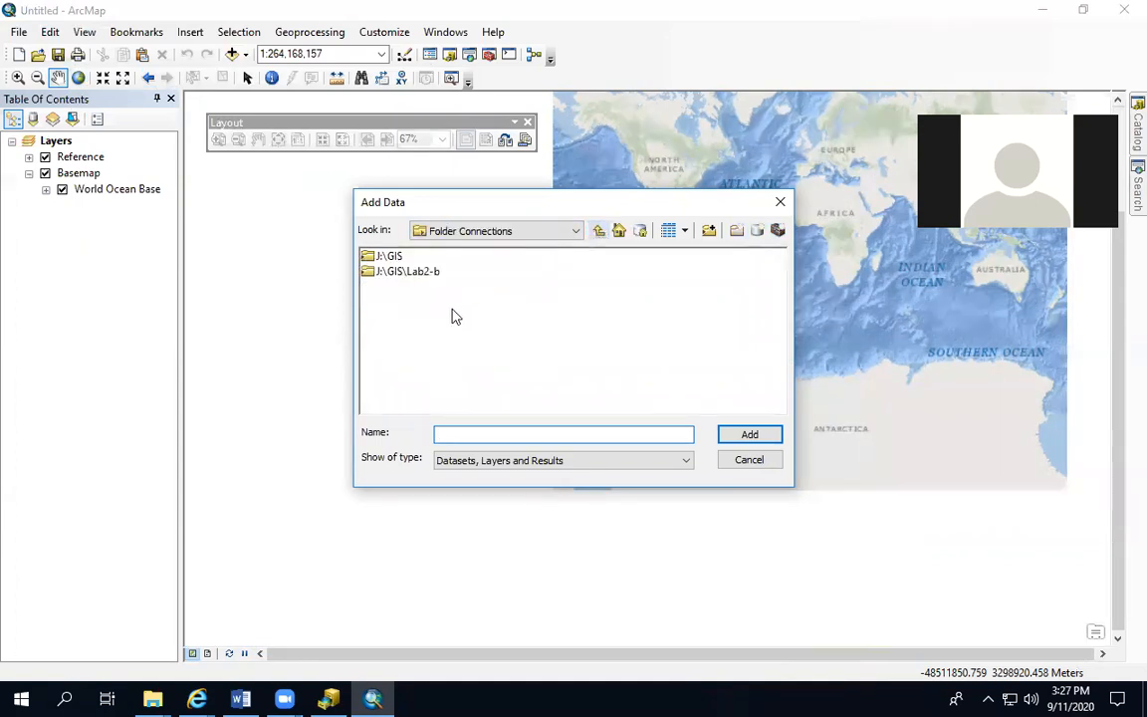
double_click(390, 257)
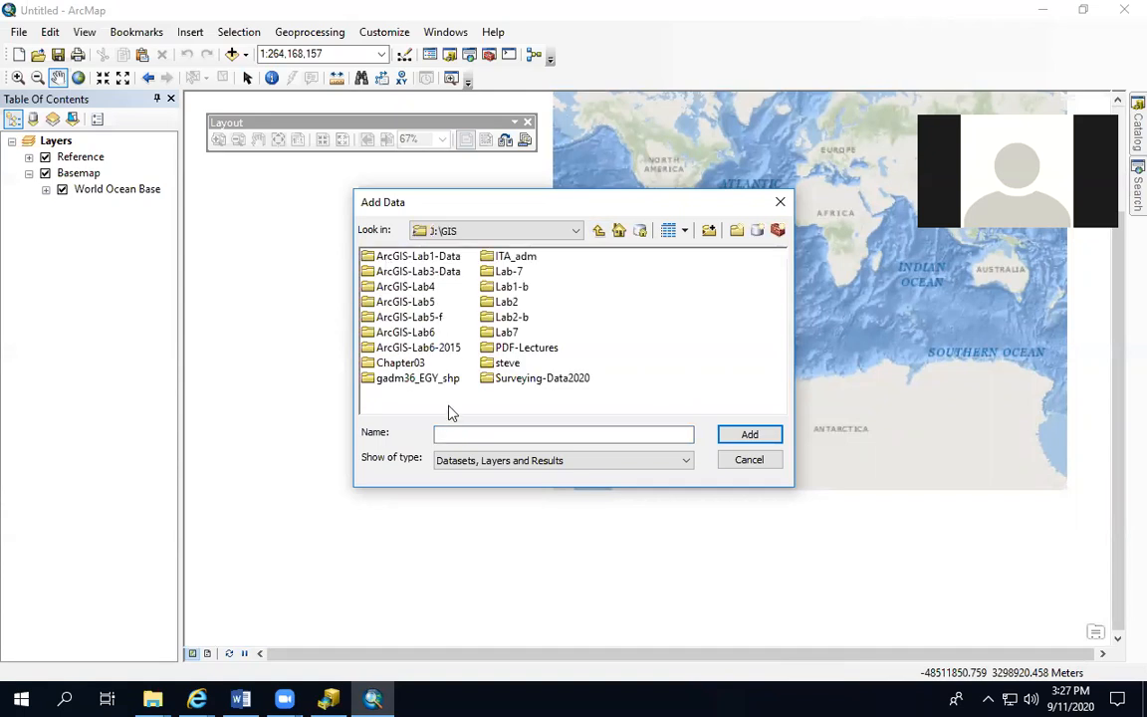
double_click(393, 378)
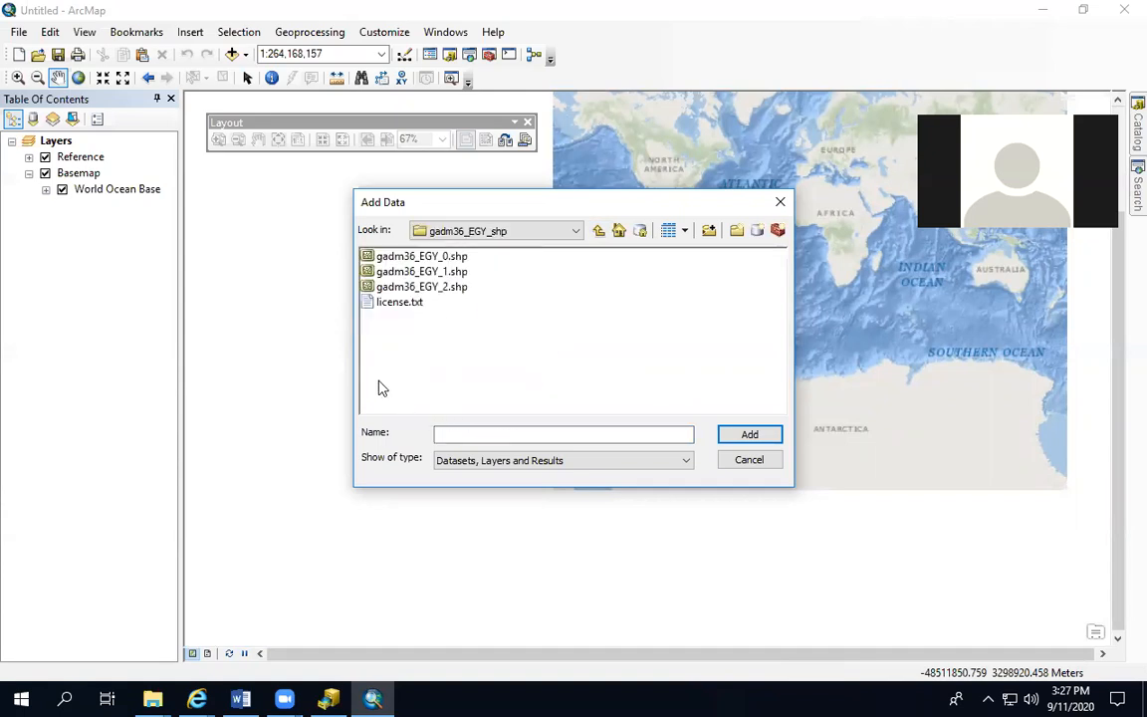
click(400, 258)
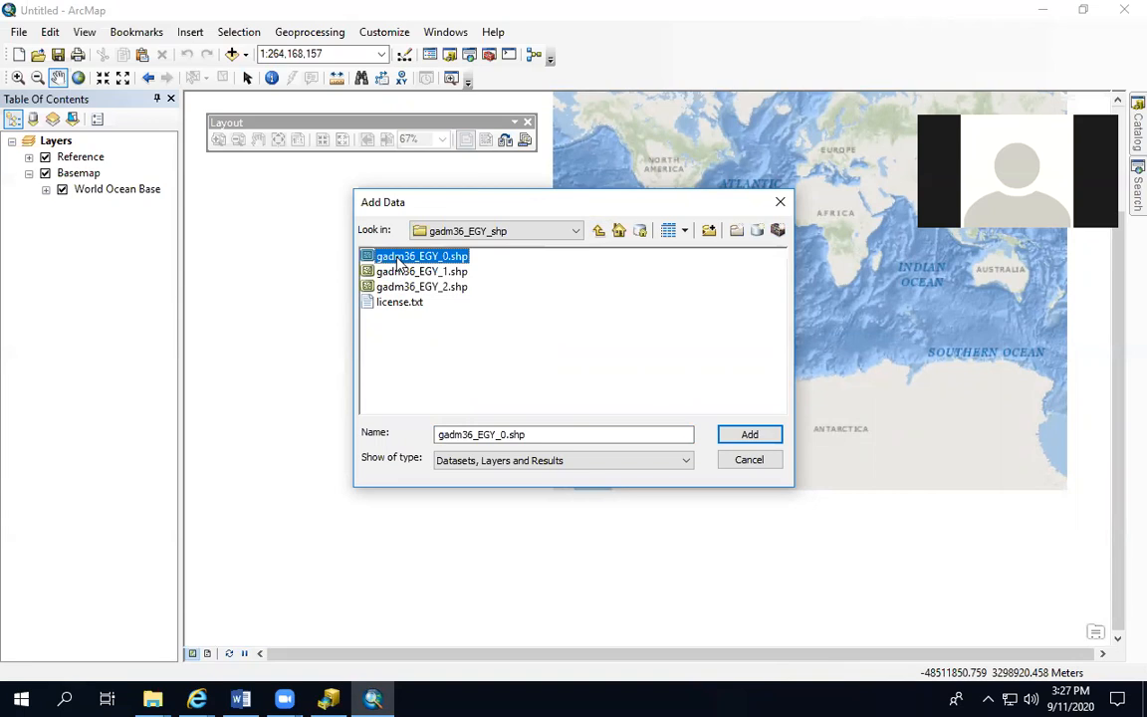
key(shift+Down)
key(shift+Down)
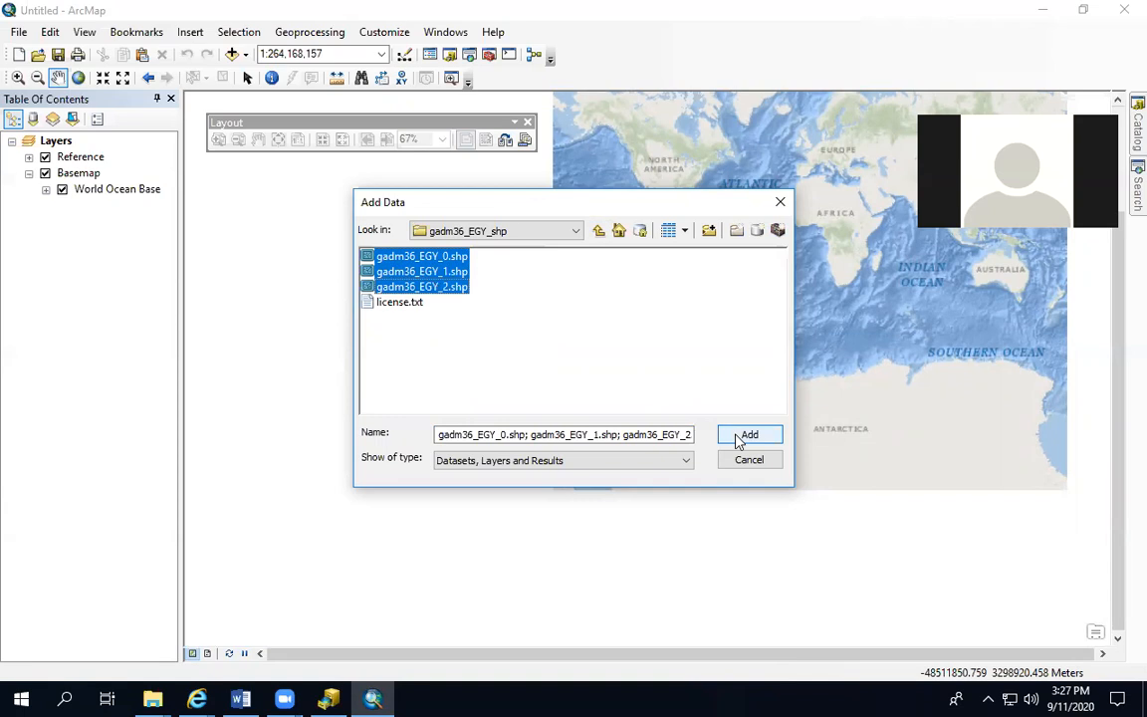
click(739, 440)
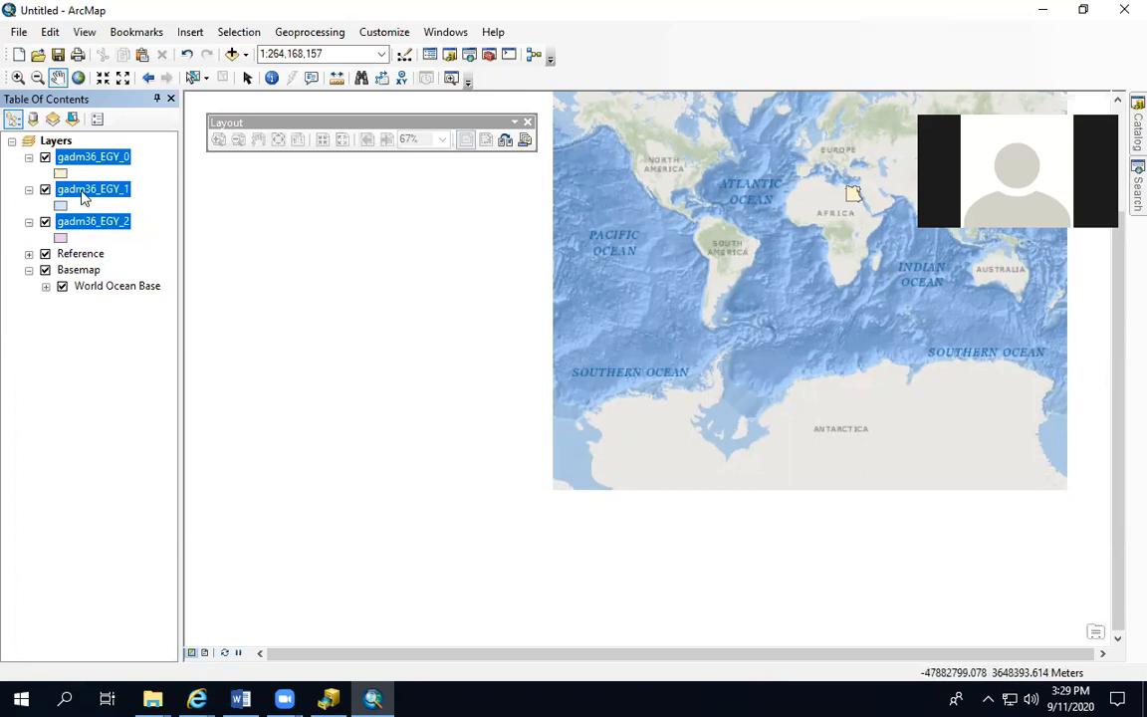
Reorder the Egypt layers with gadm36_EGY_1 first, gadm36_EGY_2 second and gadm36_EGY_0 third
drag(79, 196, 82, 153)
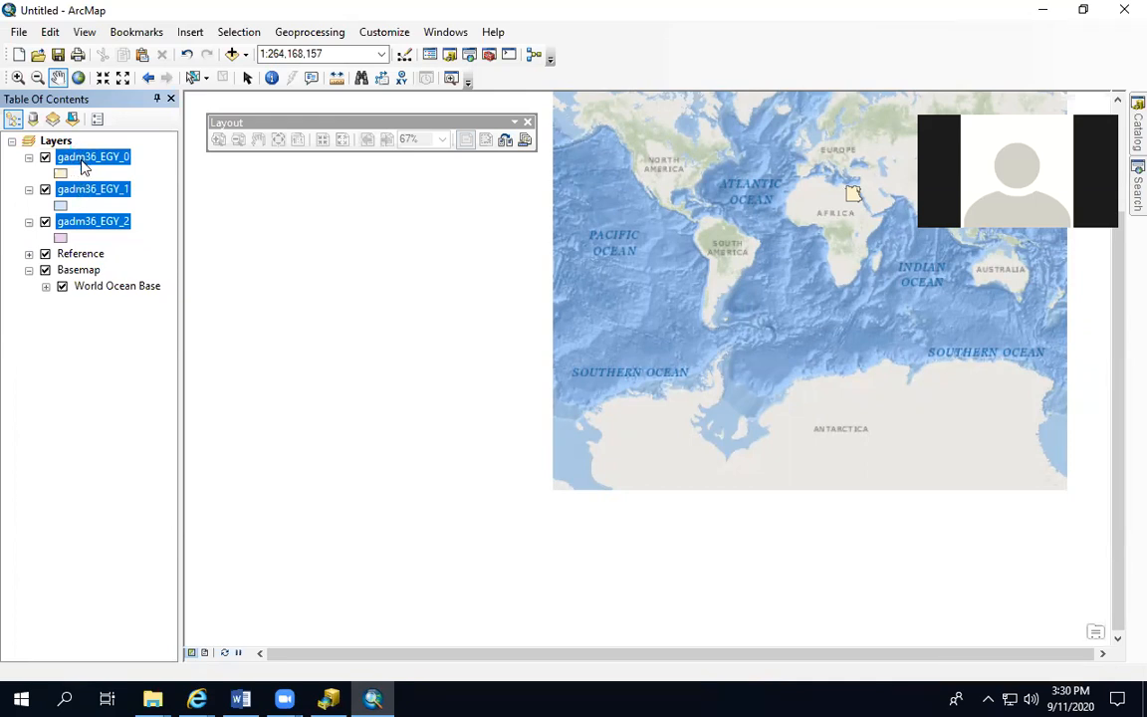
drag(82, 166, 85, 195)
click(107, 314)
click(86, 158)
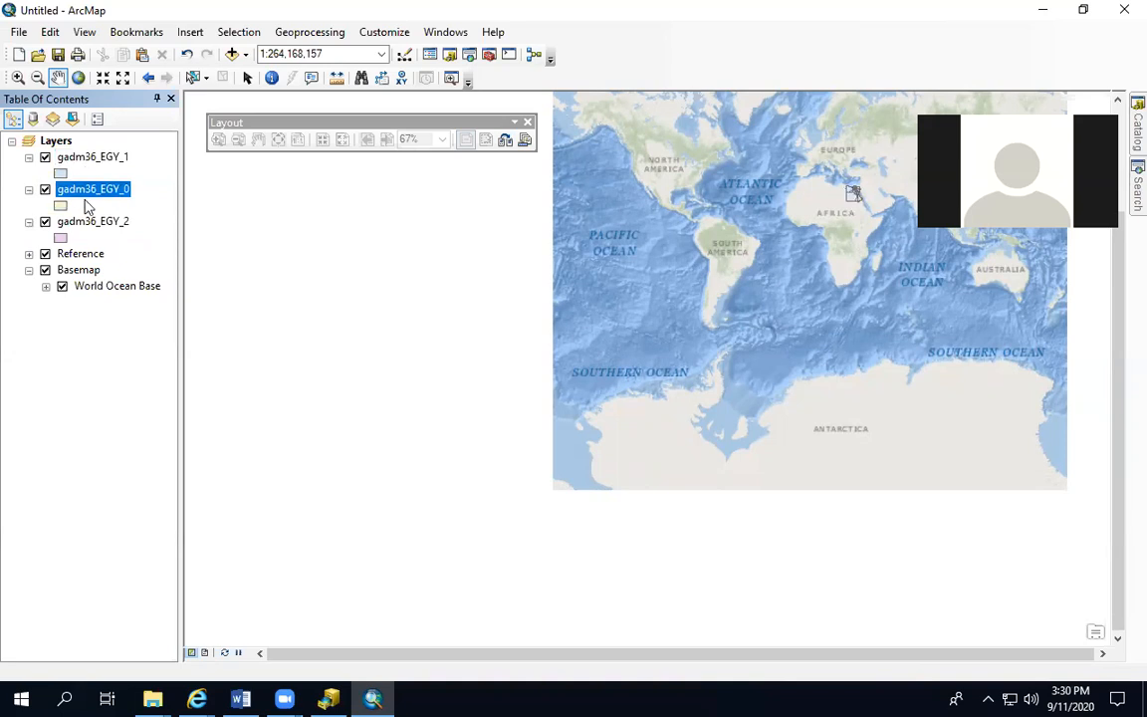
click(84, 223)
drag(83, 226, 78, 189)
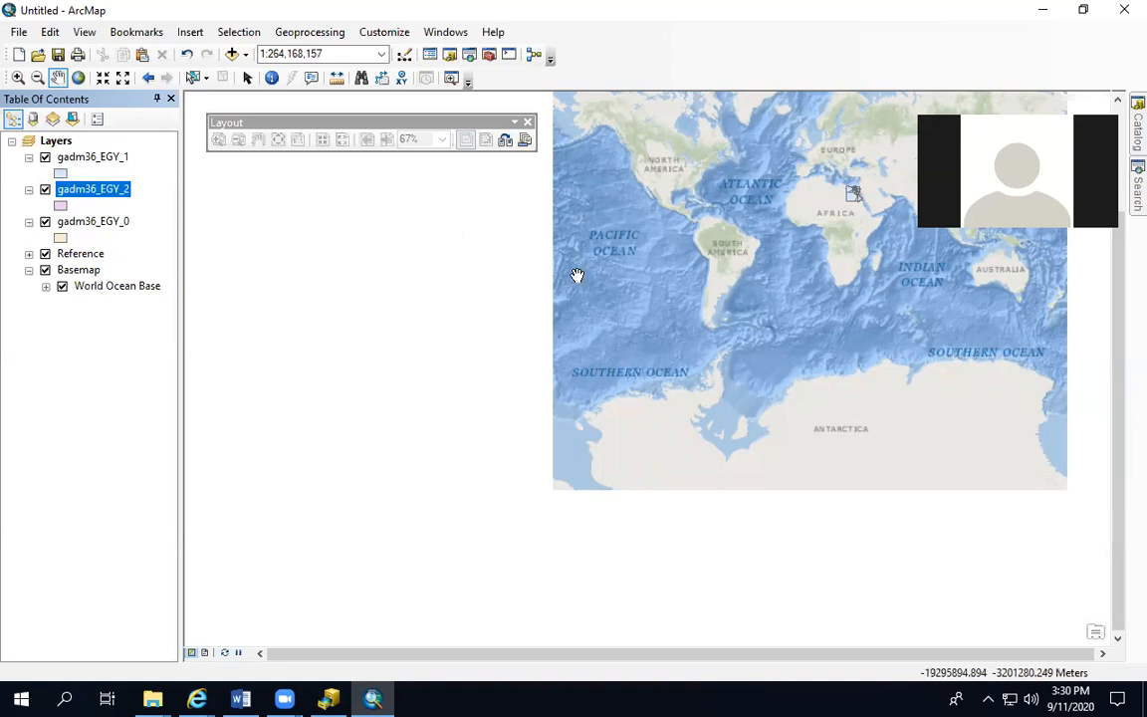
Zoom the map in on the Egypt layers
click(16, 79)
drag(852, 204, 875, 211)
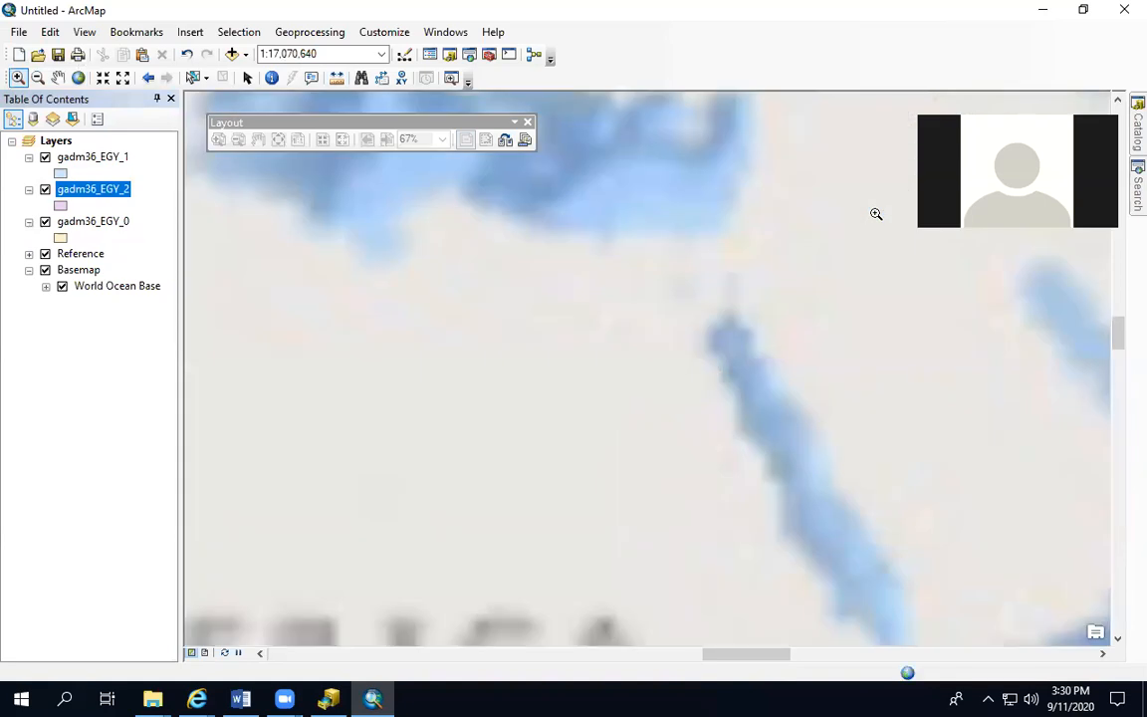